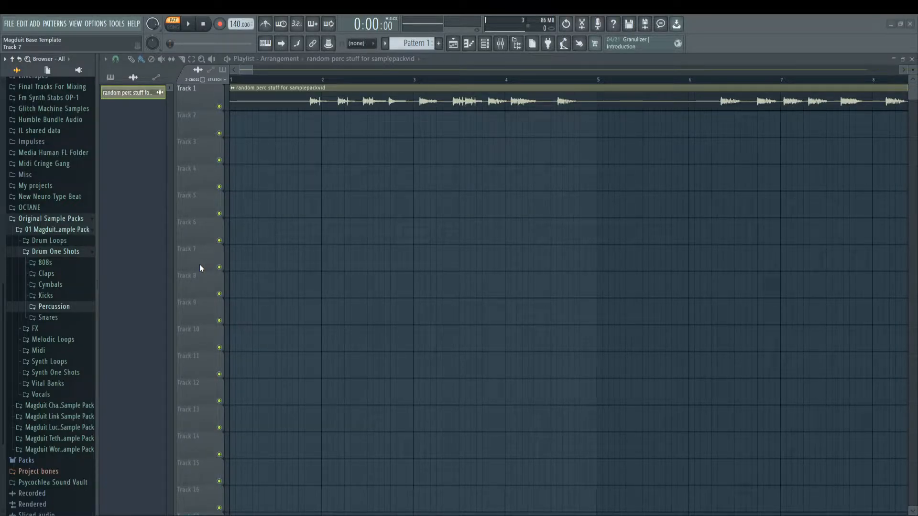
left_click_drag(253, 71, 370, 83)
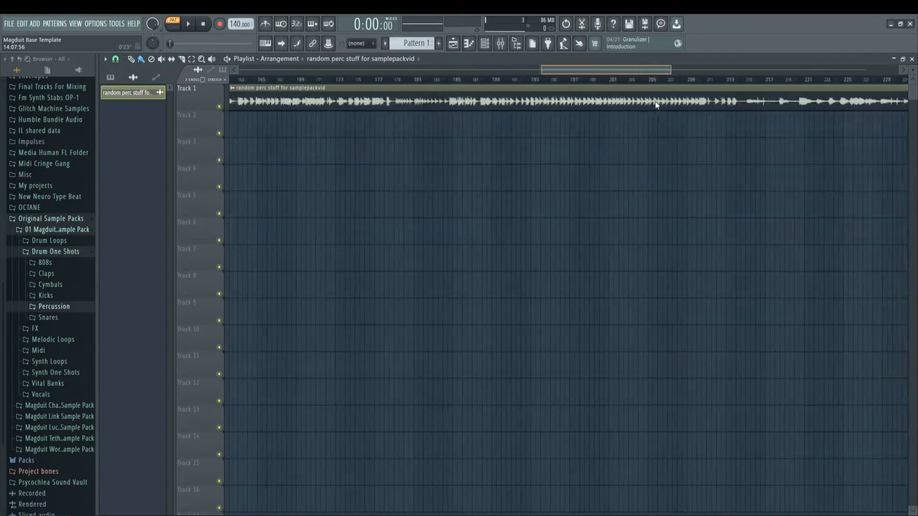
scroll(287, 80, "up", 5)
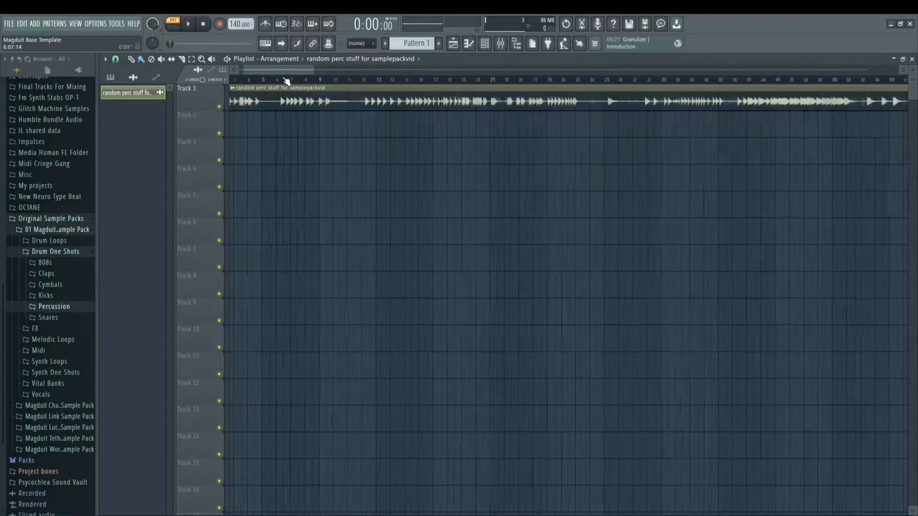
scroll(205, 76, "up", 4)
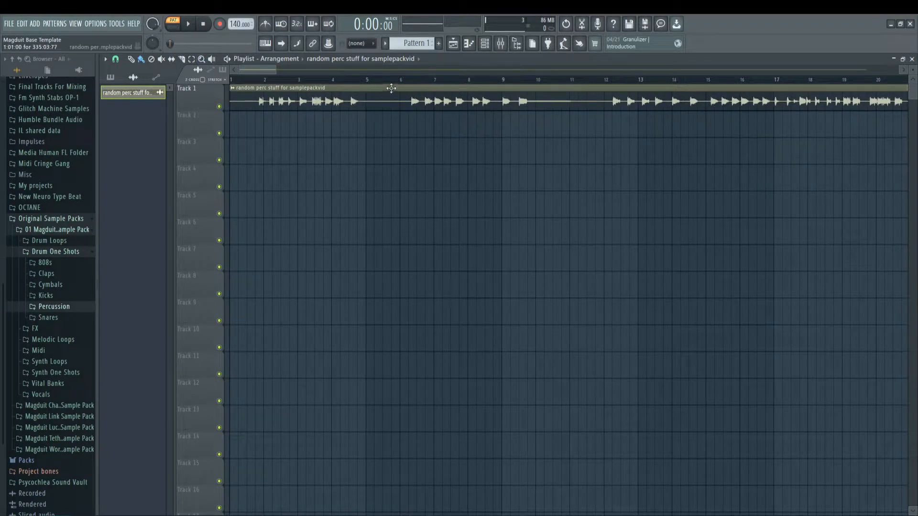
scroll(253, 80, "up", 3)
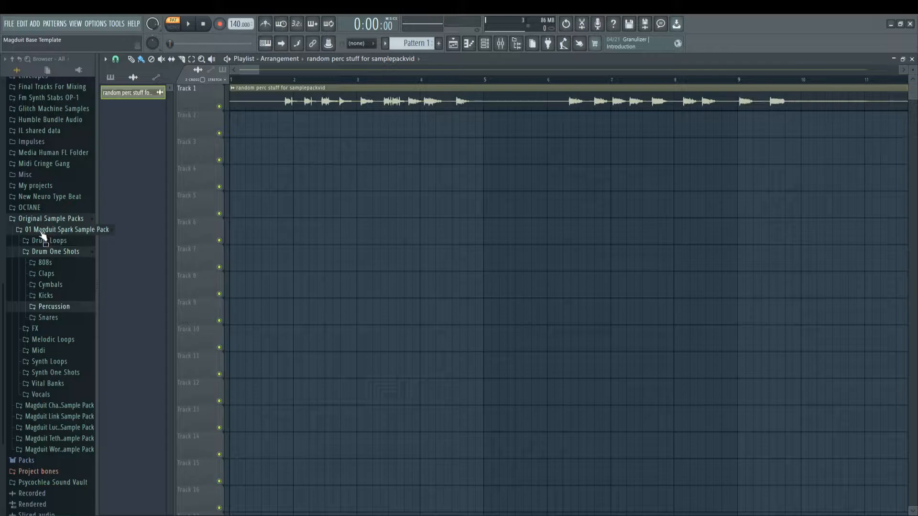
Step: Preview several one-shots in the sample pack's Percussion folder, including 11_Magduit_Hopper_Perc, and collapse the folder
left_click(64, 310)
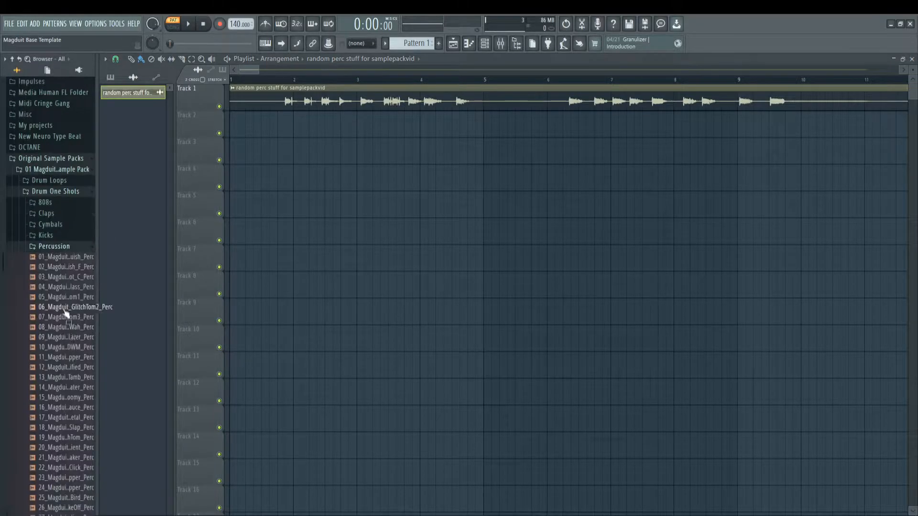
scroll(64, 335, "down", 5)
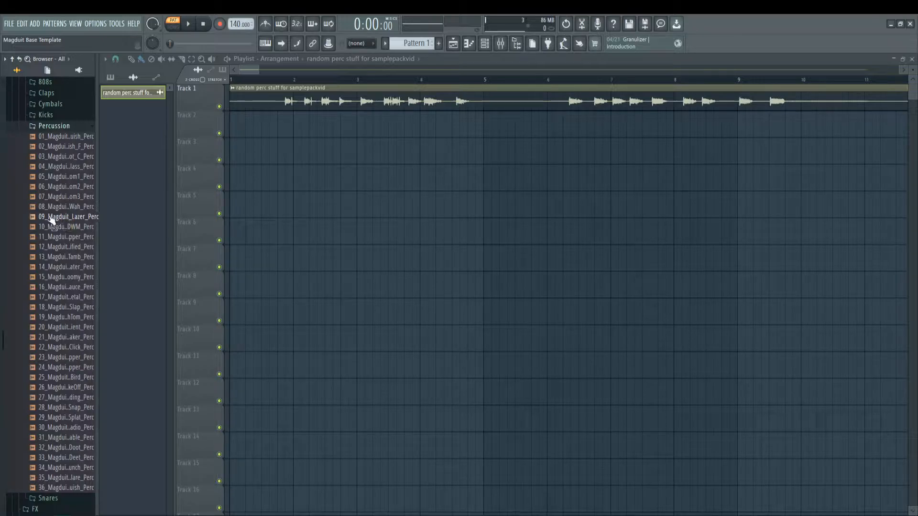
left_click(64, 237)
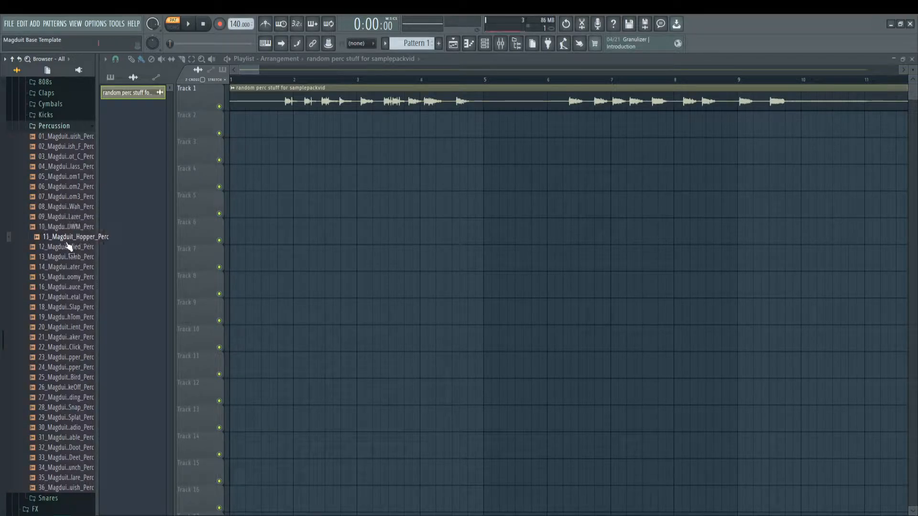
left_click(69, 327)
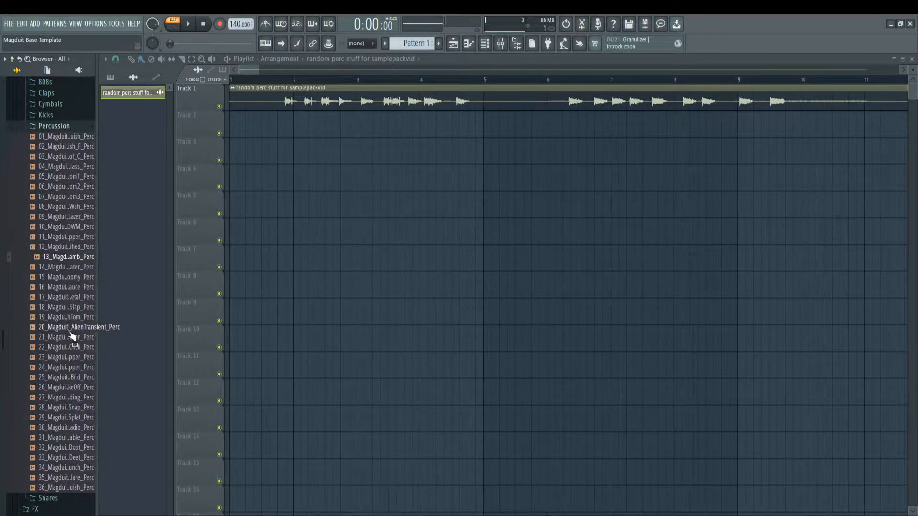
left_click(68, 317)
left_click(72, 307)
left_click(71, 298)
left_click(72, 358)
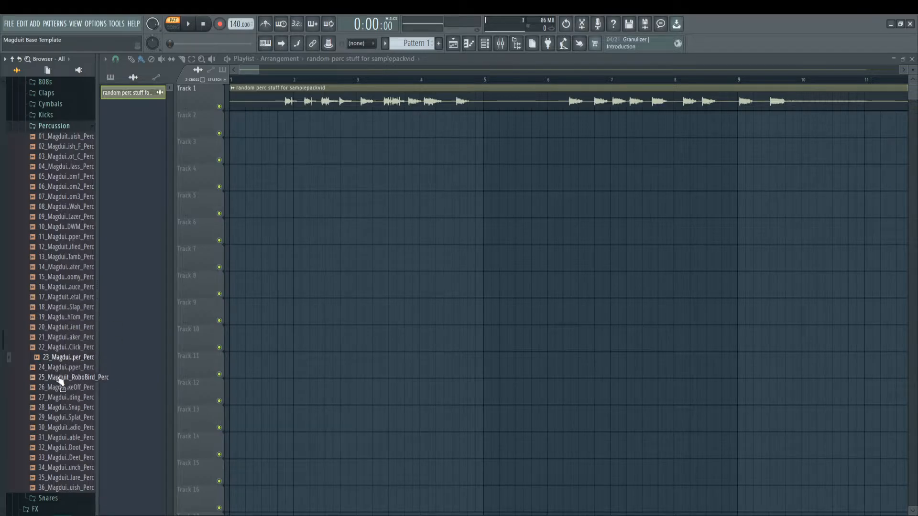
left_click(54, 126)
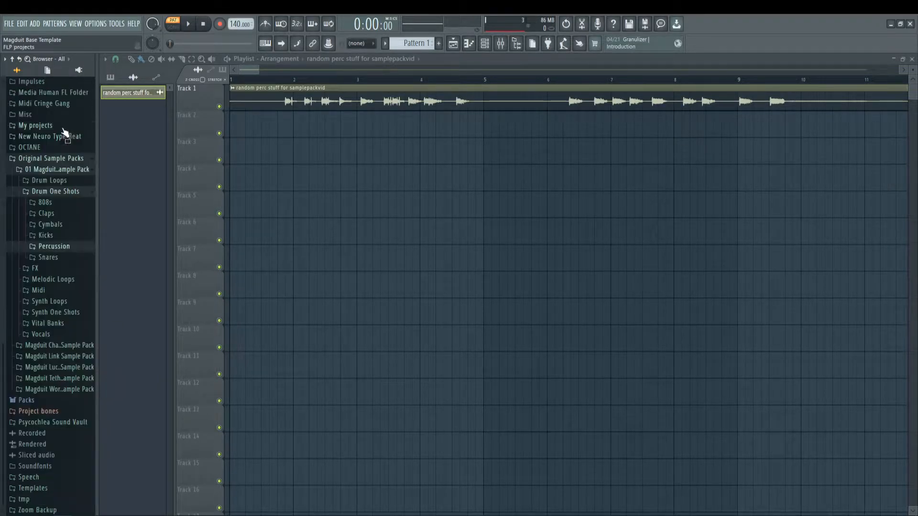
left_click(54, 246)
scroll(67, 354, "down", 5)
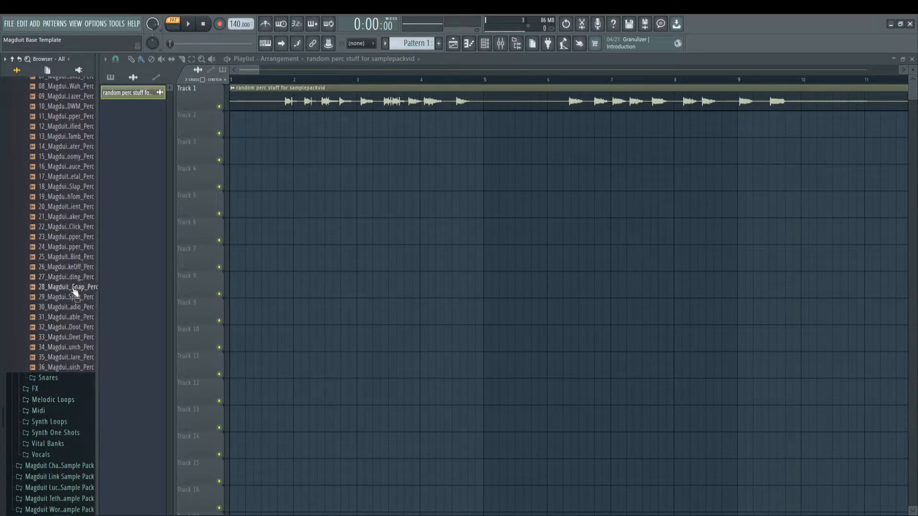
scroll(75, 294, "up", 4)
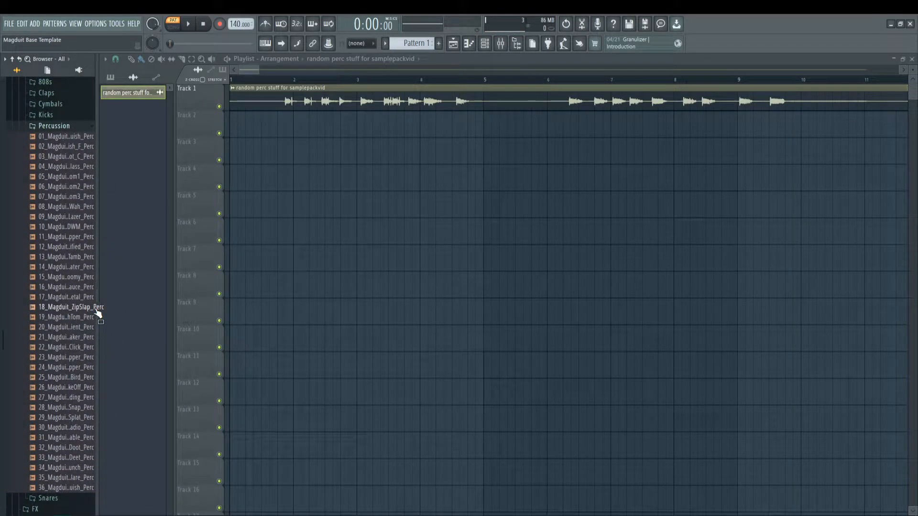
left_click_drag(98, 313, 291, 71)
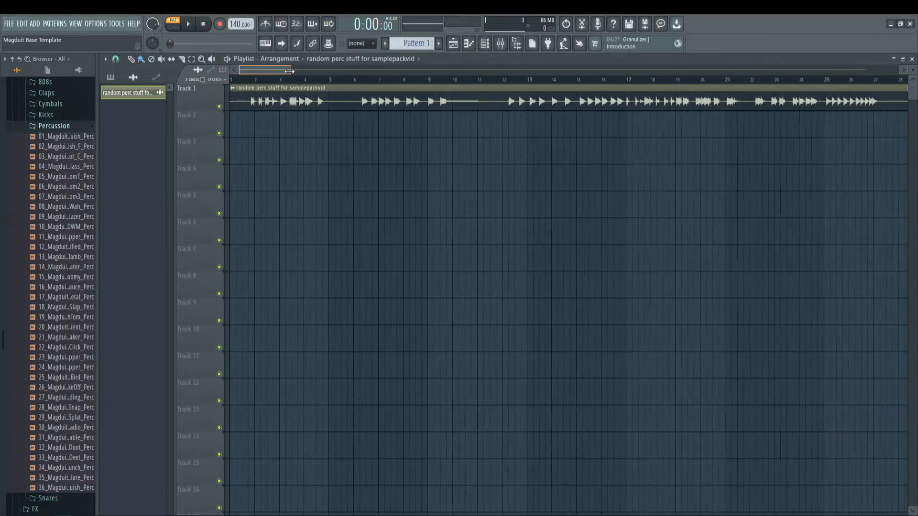
left_click(54, 125)
Step: Open the channel settings of the Track 1 audio clip to examine its full waveform, and view the long recording in the playlist
left_click_drag(291, 71, 248, 64)
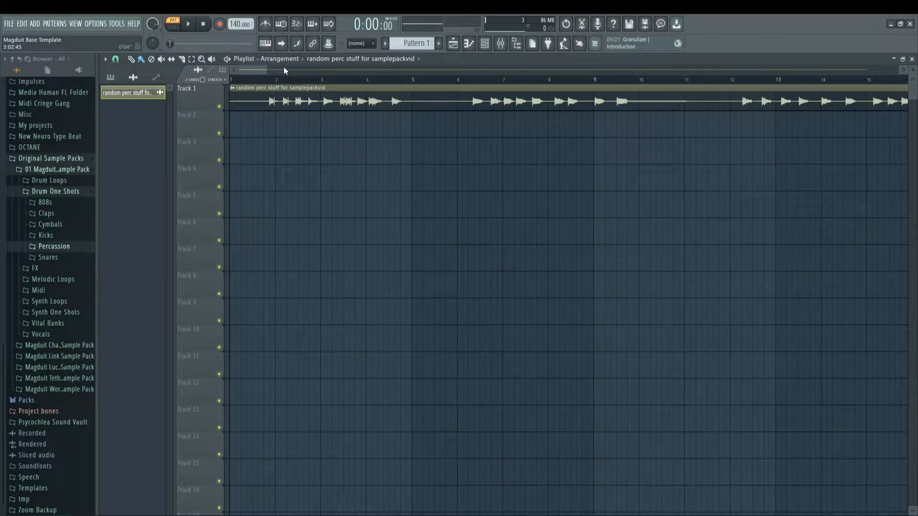
double_click(352, 88)
left_click_drag(248, 140, 456, 147)
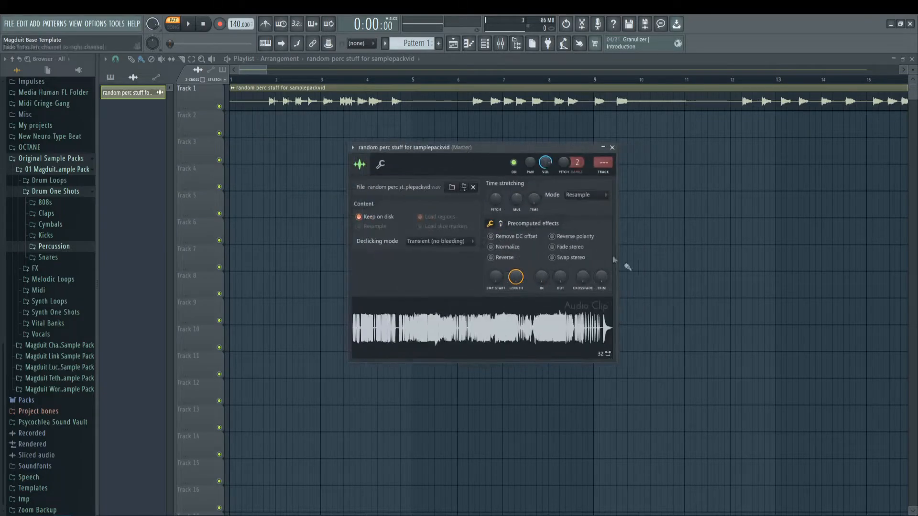
left_click_drag(268, 68, 293, 72)
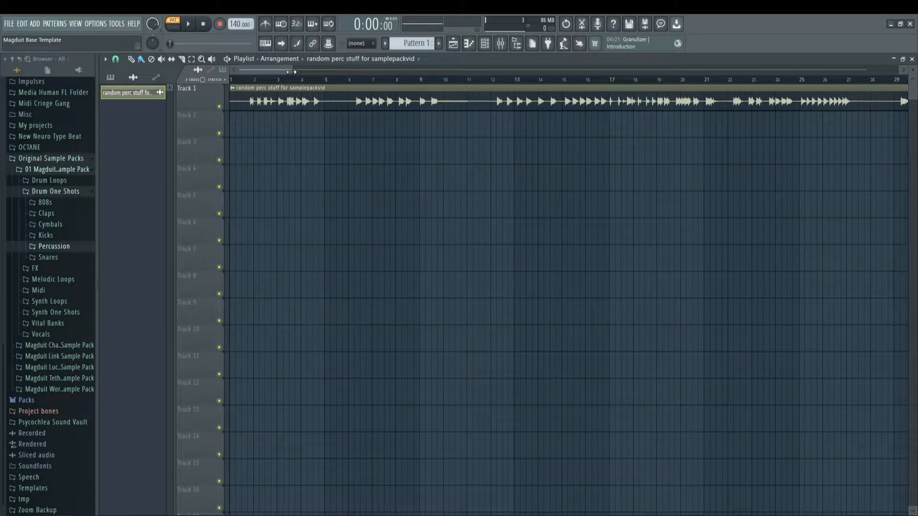
left_click_drag(268, 70, 393, 71)
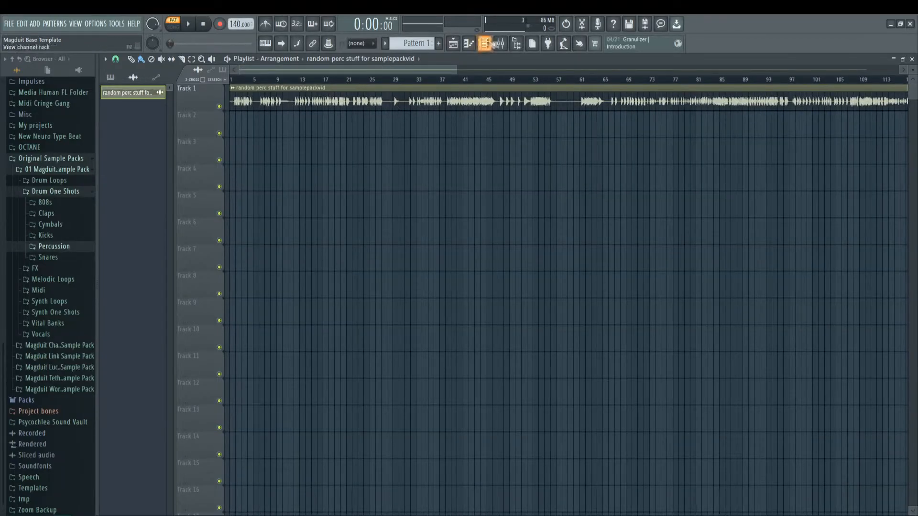
Step: Arm the transport for recording
right_click(230, 23)
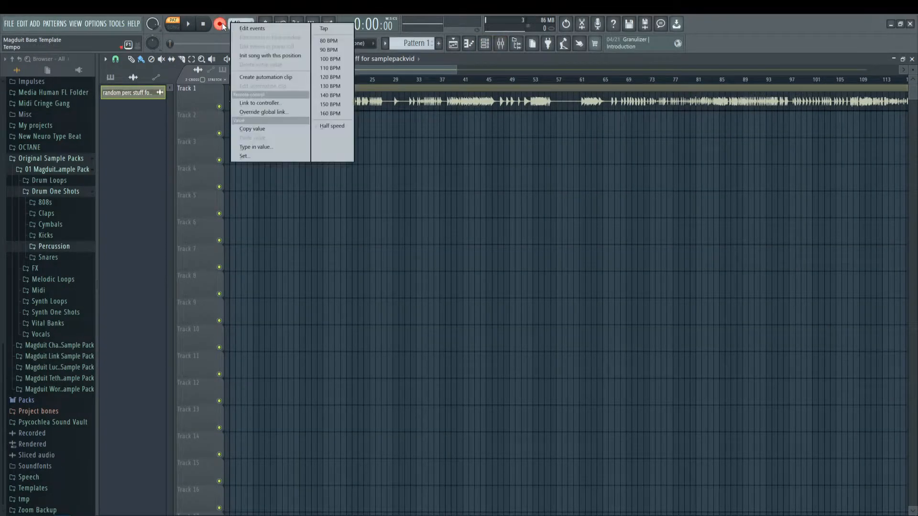
right_click(220, 24)
left_click(230, 56)
key("Escape")
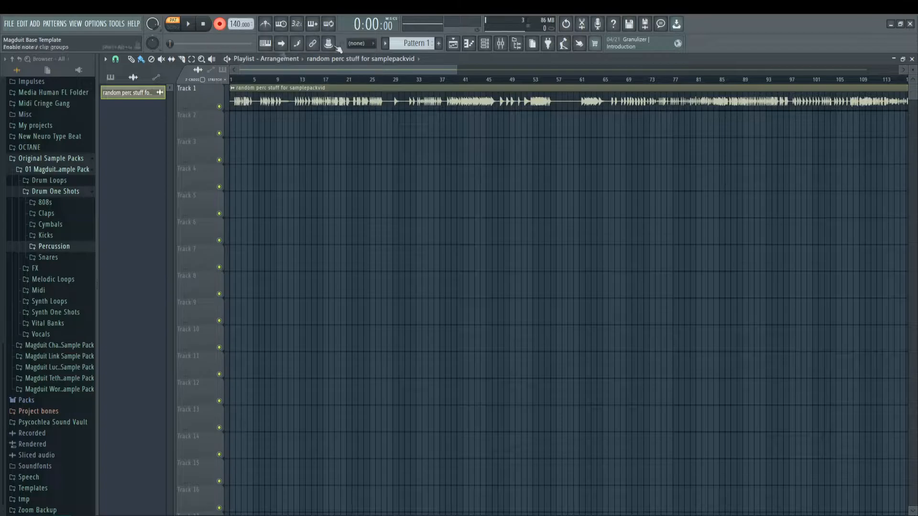
Step: Open the mixer and inspect the audio input choices for Insert 1
left_click(500, 43)
left_click(241, 223)
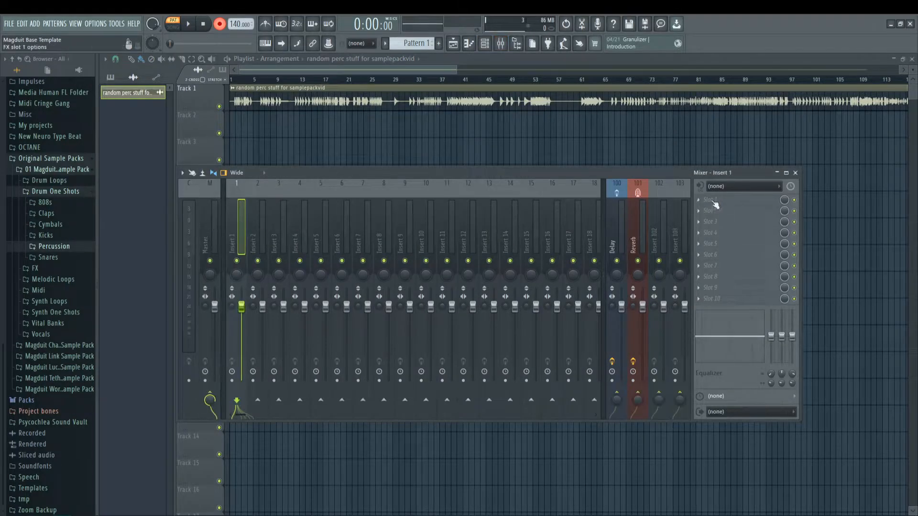
left_click(727, 186)
left_click(727, 186)
left_click(296, 69)
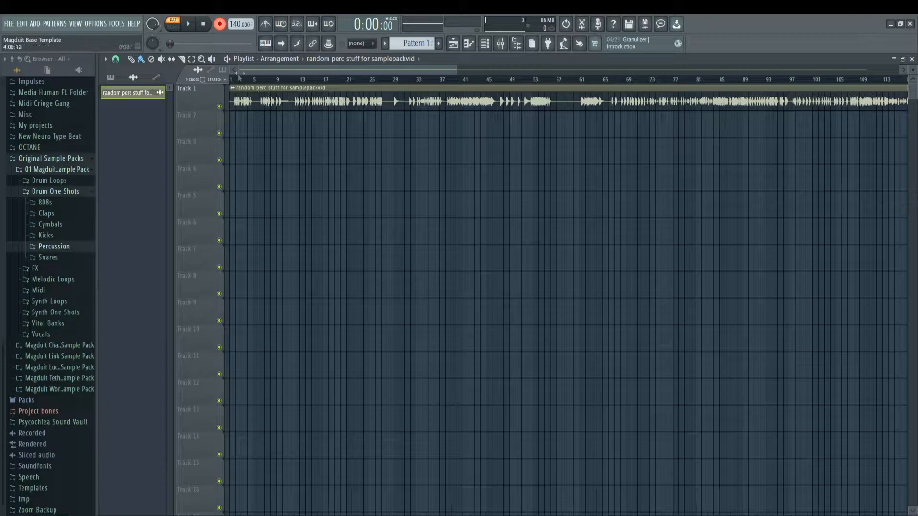
Step: Switch to song mode, place the playhead just before the first hit on Track 1, and activate the Slip tool
scroll(242, 80, "up", 6)
scroll(250, 86, "up", 5)
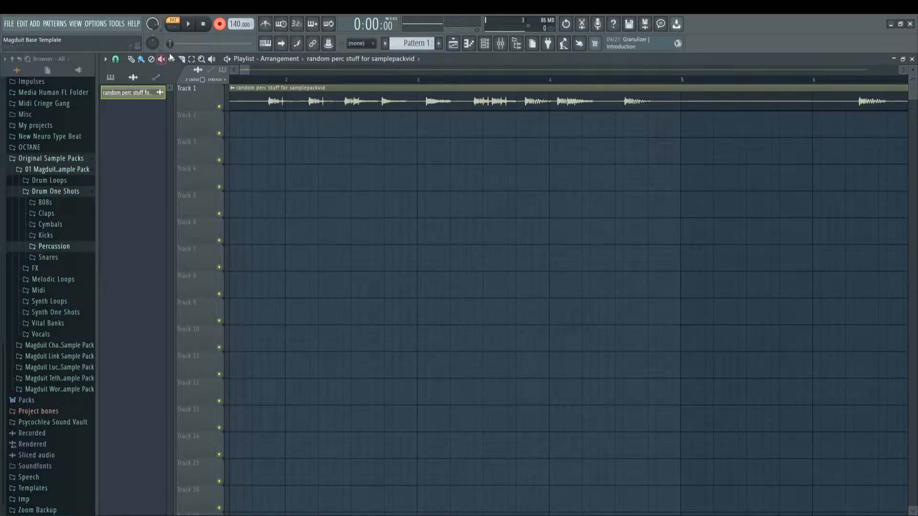
left_click(259, 80)
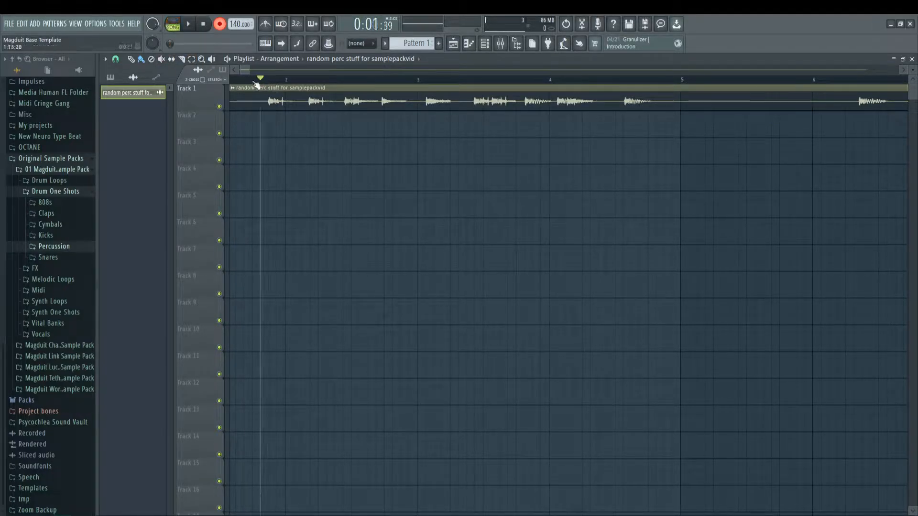
left_click(171, 59)
scroll(303, 81, "down", 10)
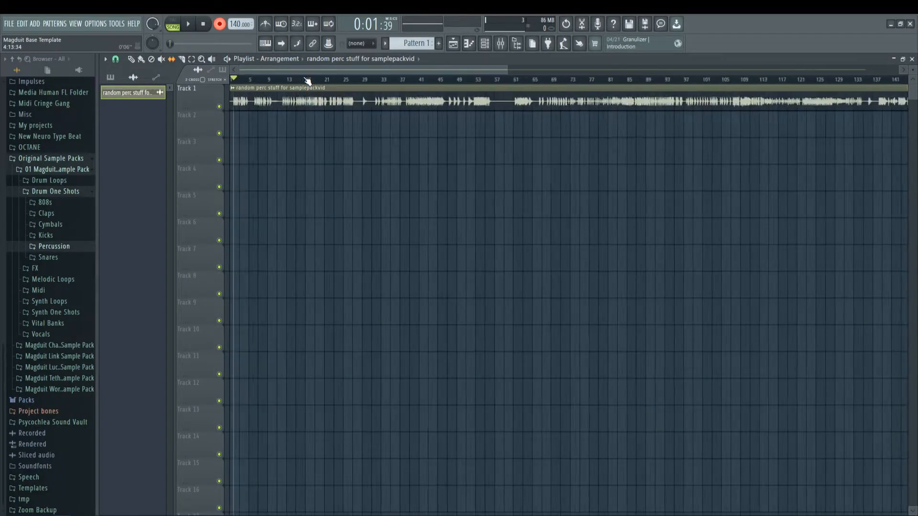
scroll(308, 82, "down", 3)
scroll(283, 81, "up", 6)
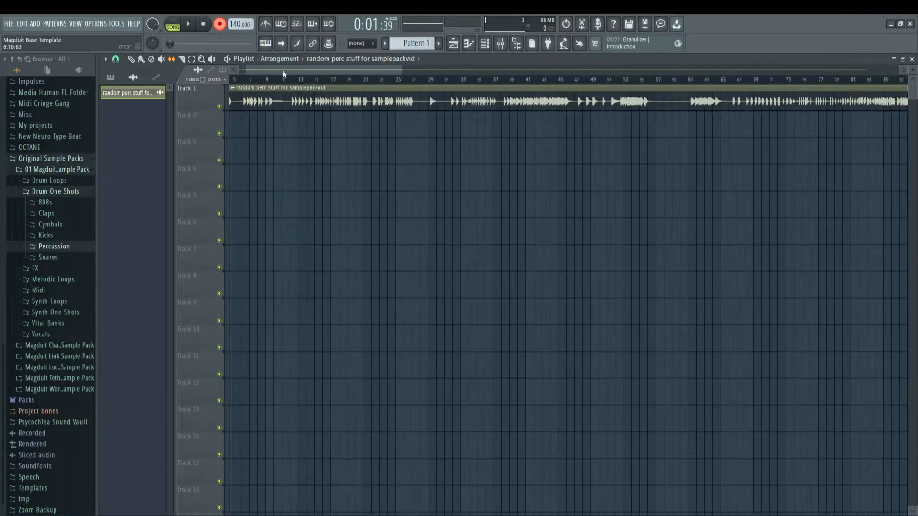
scroll(242, 86, "up", 8)
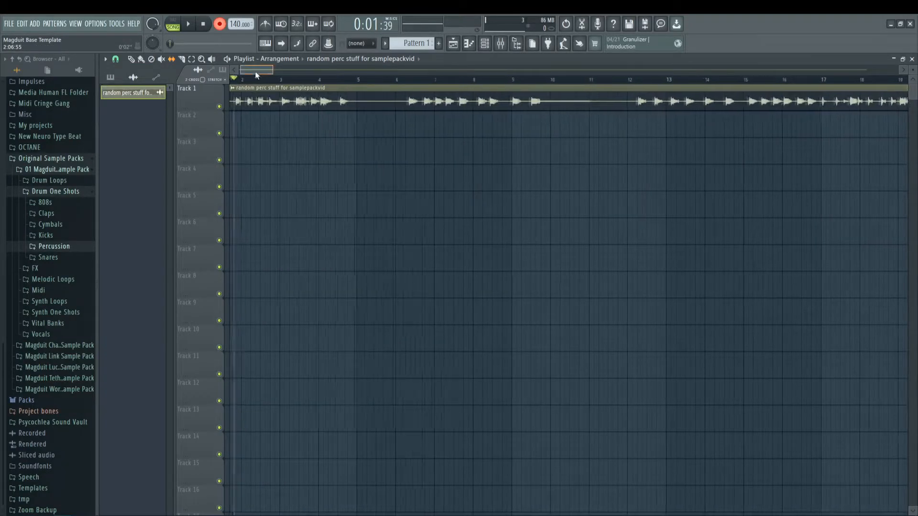
scroll(282, 82, "up", 5)
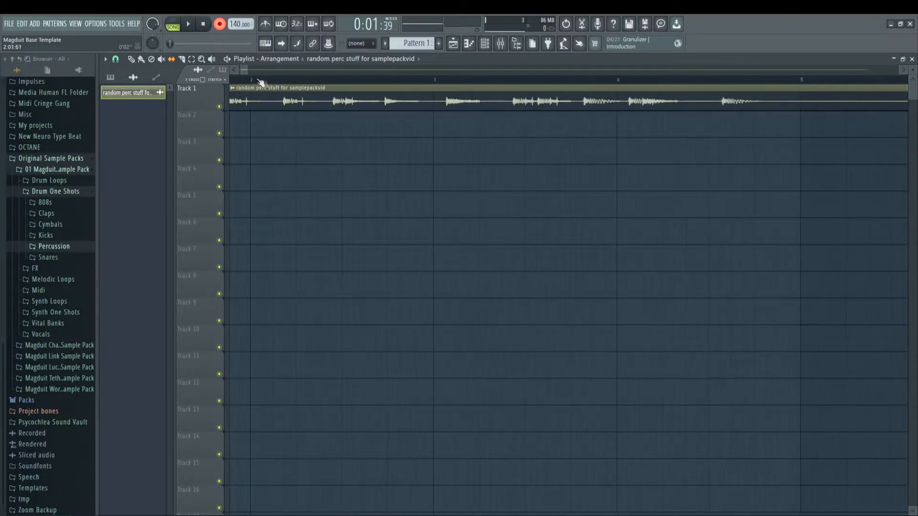
scroll(408, 85, "down", 2)
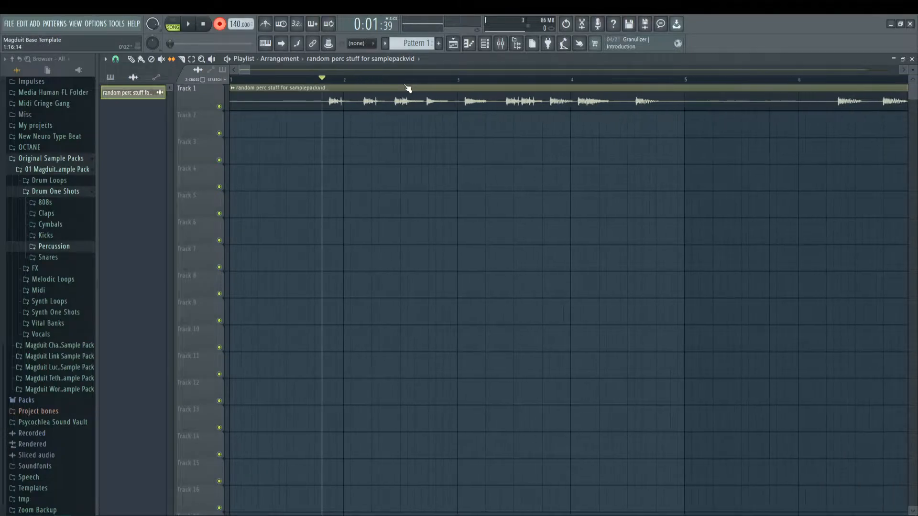
Step: Slip the Track 1 clip's audio earlier several times to bring other hits to the playhead, playing it after each shift
key("space")
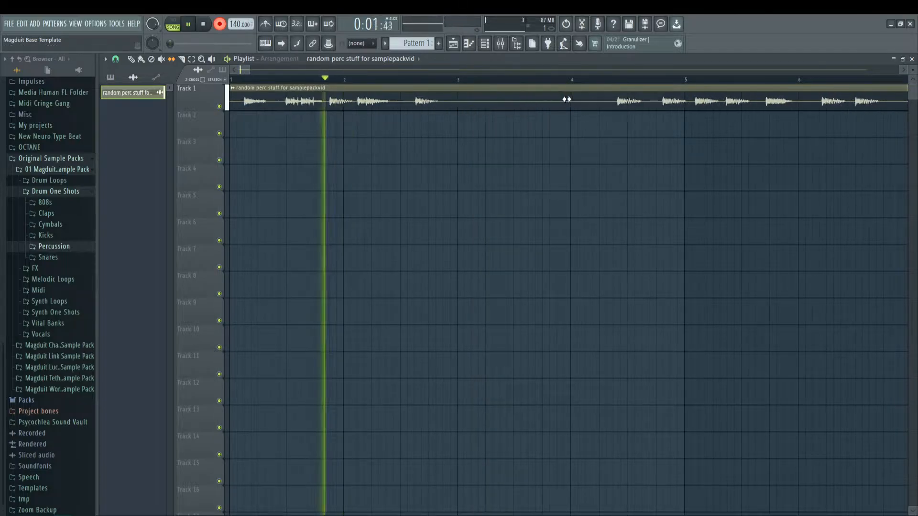
key("space")
left_click_drag(567, 99, 318, 108)
key("space")
key("space")
key("space")
left_click_drag(565, 99, 365, 107)
key("space")
key("space")
Step: Replay the slipped audio repeatedly from just before bar 2 to audition the hits
key("space")
left_click_drag(521, 102, 540, 98)
Step: Set the playhead to about 3:06 and slip the remaining clip's audio earlier to audition further hits
key("space")
key("space")
key("space")
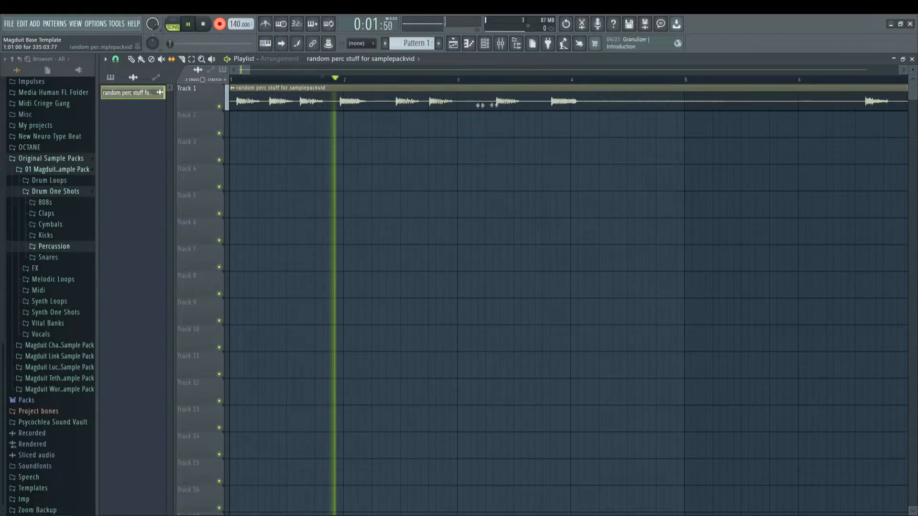
key("space")
key("space")
key("space")
key("space")
key("space")
key("space")
key("space")
left_click_drag(337, 80, 336, 81)
Step: Slice the Track 1 clip after its first hit and at 2:05, and delete the section between the cuts
mouse_move(376, 112)
left_mouse_down()
mouse_move(371, 82)
mouse_move(253, 91)
left_mouse_up()
right_click(309, 99)
key("space")
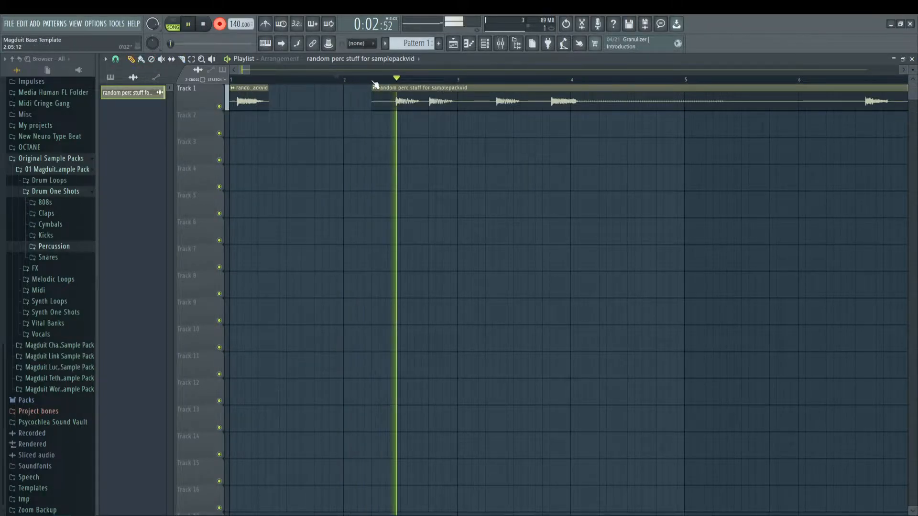
left_click(492, 80)
left_click_drag(608, 103, 572, 107)
left_click(493, 80)
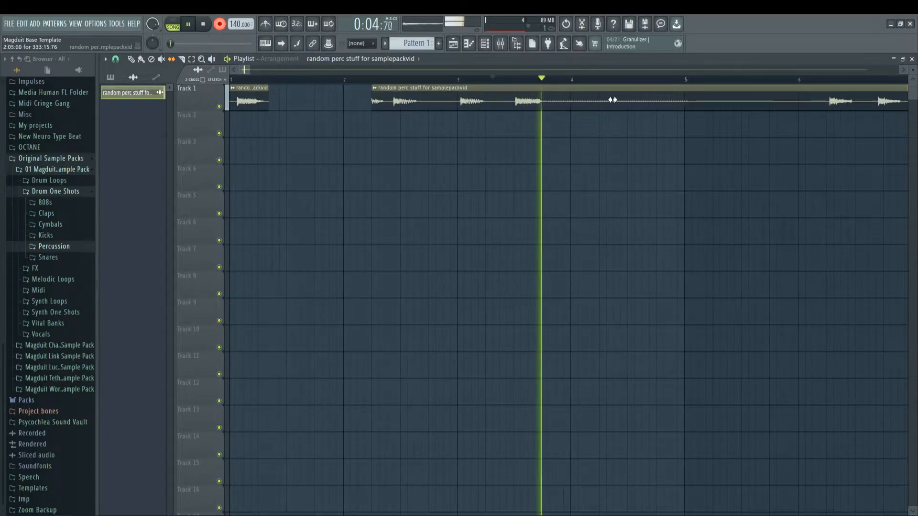
left_click_drag(832, 101, 498, 103)
Step: Replay from the playhead and nudge the remaining clip's audio slightly to line up the chosen hit
key("space")
key("space")
key("space")
mouse_move(656, 102)
left_mouse_down()
mouse_move(641, 102)
mouse_move(662, 102)
left_mouse_up()
key("space")
key("space")
key("space")
key("space")
key("space")
key("space")
Step: Slice the clip at 3:06 and again after the chosen hit to isolate it as its own clip
left_click(182, 59)
left_click(530, 101)
left_click(495, 99)
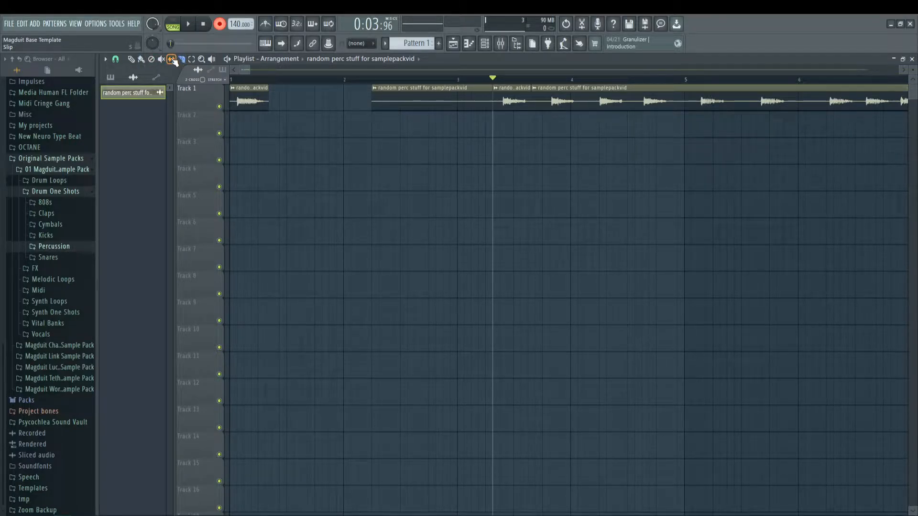
Step: Delete the clip section ahead of the isolated hit and move the hit beside the first kept hit in bar 1
right_click(467, 100)
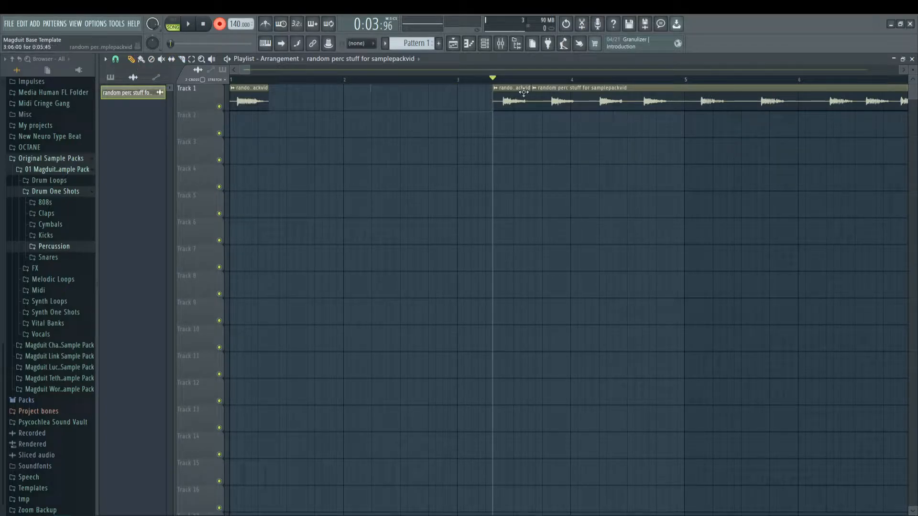
left_click_drag(518, 88, 296, 109)
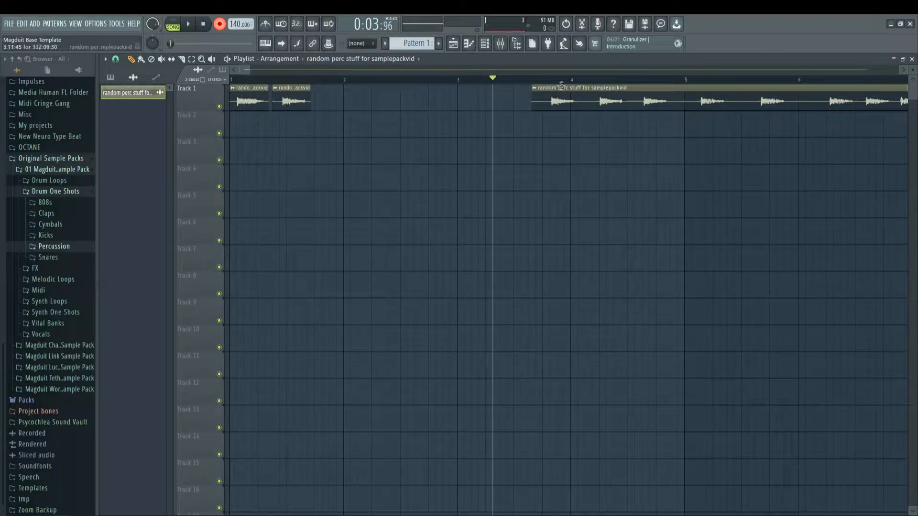
Step: Move the remaining long clip to the start of bar 3 and play it from the playhead there
left_click_drag(563, 86, 493, 86)
left_click(462, 80)
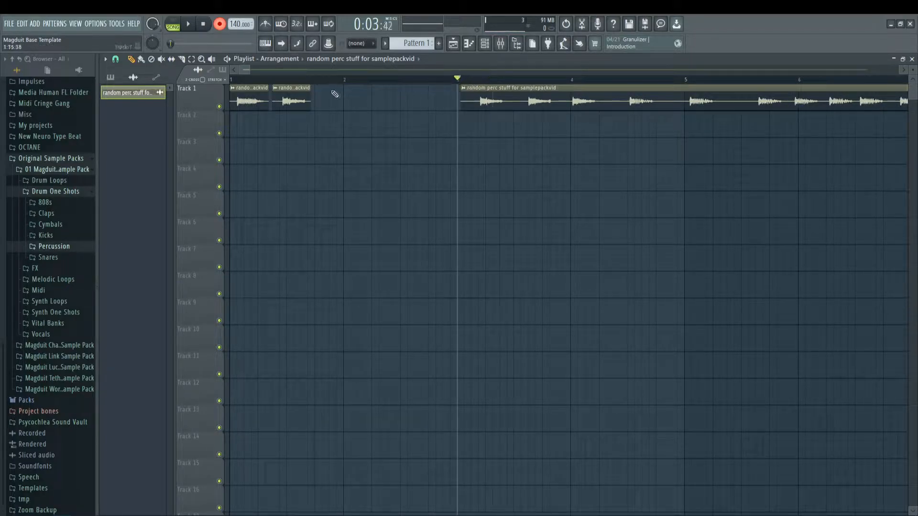
key("space")
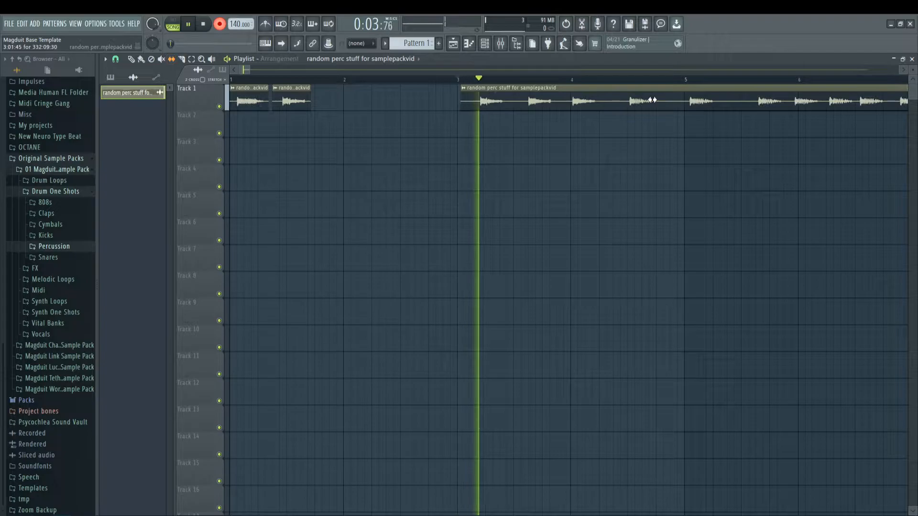
key("space")
key("space")
Step: Slip the remaining clip's audio earlier and replay it repeatedly to line up another hit with the clip's start
key("space")
key("space")
left_click_drag(687, 102, 551, 104)
key("space")
key("space")
key("space")
key("space")
key("space")
key("space")
key("space")
key("space")
key("space")
key("space")
key("space")
key("space")
key("space")
key("space")
key("space")
key("space")
key("space")
key("space")
key("space")
key("space")
key("space")
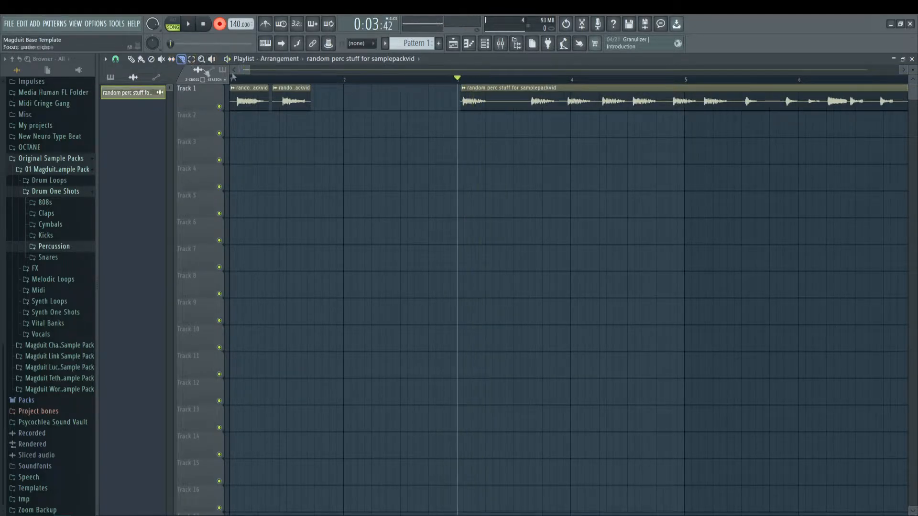
Step: Slice the clip after its first hit and move that hit beside the second kept hit, near the end of bar 1
left_click(499, 89)
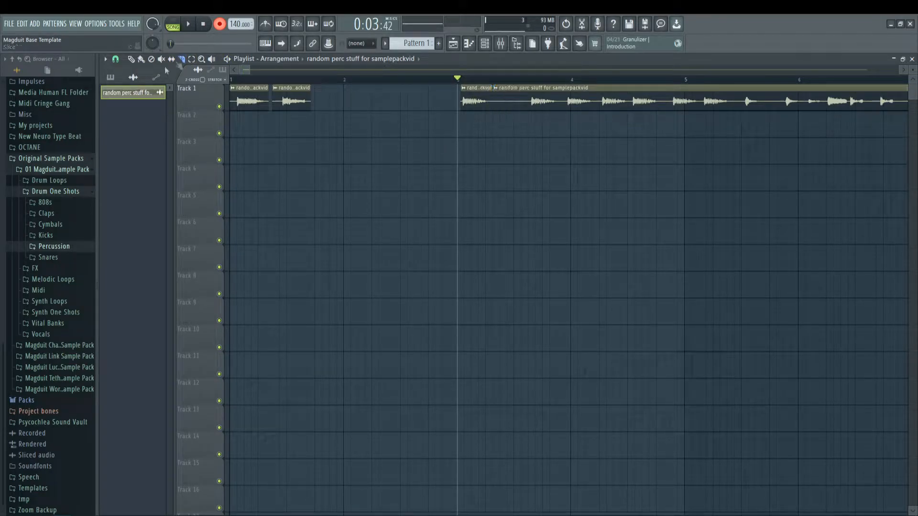
key("p")
left_click_drag(471, 89, 329, 89)
Step: Look through the Percussion, Kicks, Claps and Cymbals folders under Drum One Shots in the browser
left_click(59, 249)
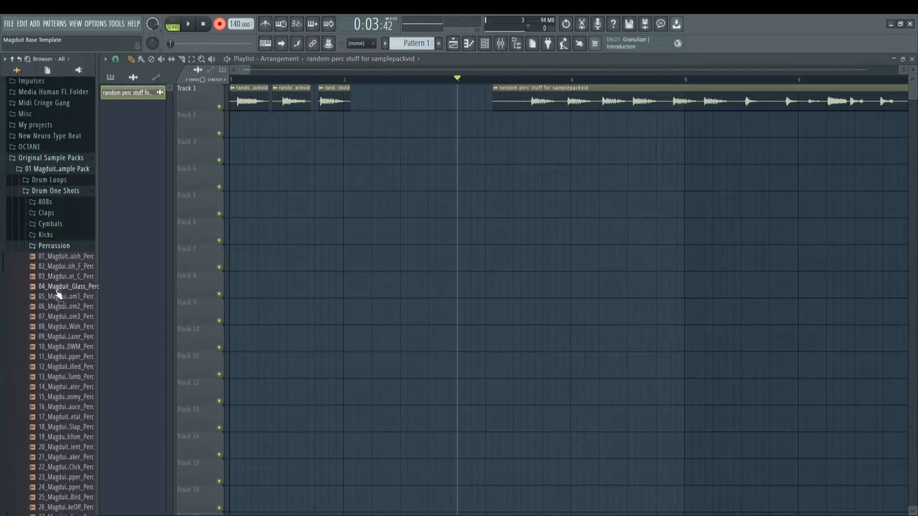
left_click(59, 246)
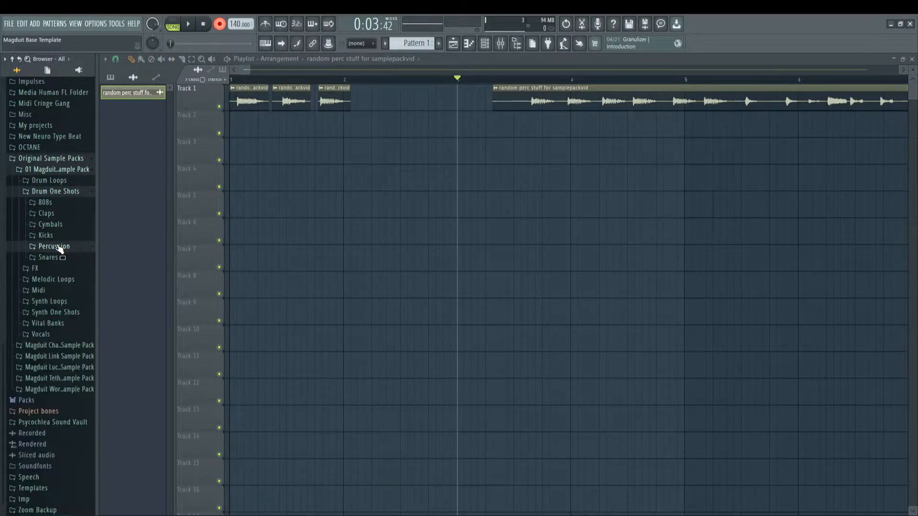
left_click(61, 235)
left_click(62, 235)
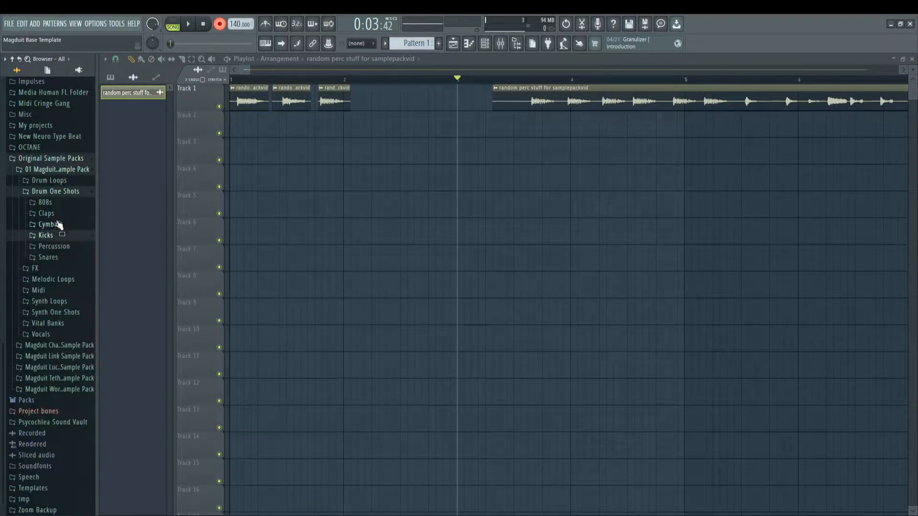
left_click(59, 214)
left_click(59, 214)
left_click(55, 224)
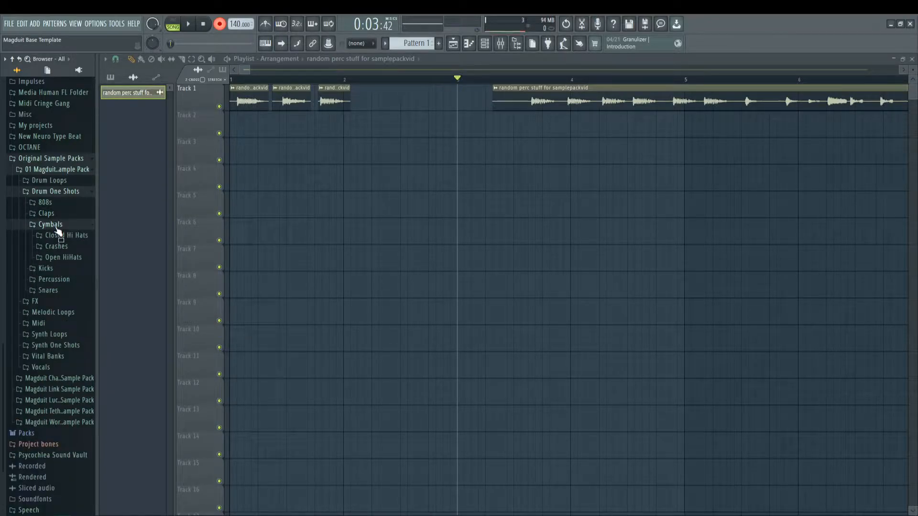
left_click(56, 227)
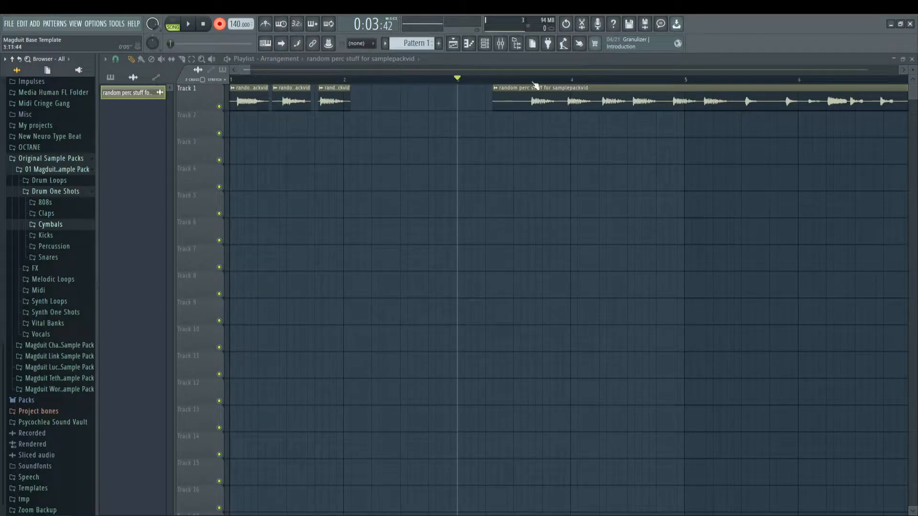
Step: Set the playhead at the remaining clip's start in bar 3, slip its audio earlier and play the result
left_click(494, 81)
left_click(174, 60)
left_click_drag(702, 102, 485, 101)
key("space")
Step: Slip the remaining clip's audio further and replay it until a short hit sits at the clip's start
key("space")
key("space")
key("space")
mouse_move(640, 104)
left_mouse_down()
mouse_move(533, 103)
mouse_move(547, 103)
left_mouse_up()
key("space")
key("space")
key("space")
key("space")
key("space")
key("space")
key("space")
key("space")
key("space")
key("space")
key("space")
key("space")
key("space")
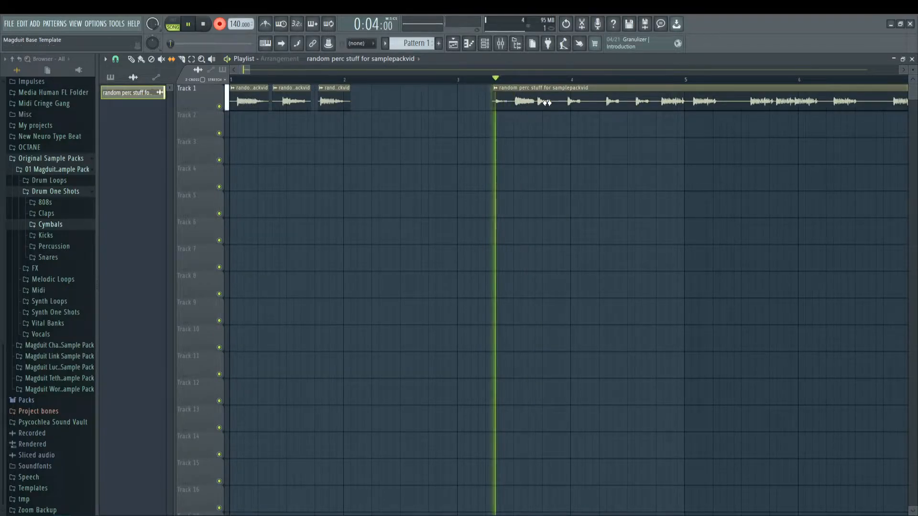
key("space")
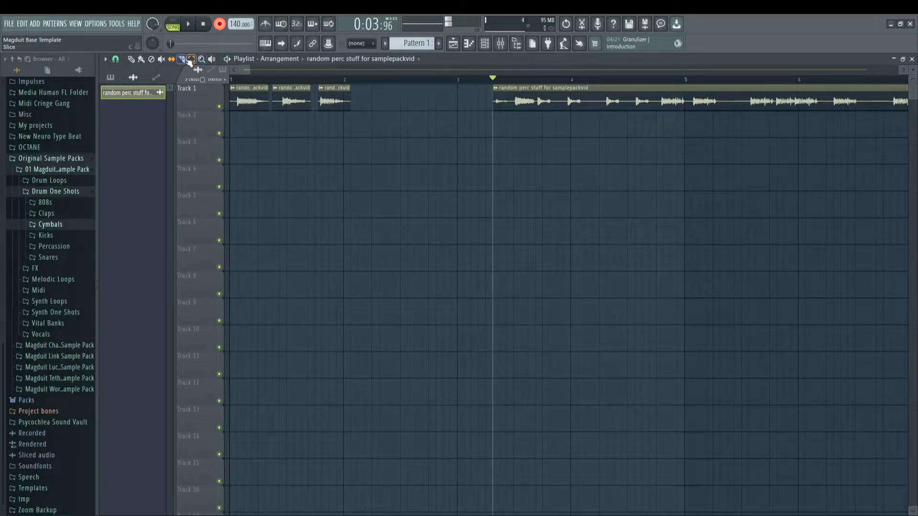
Step: Slice off the short hit at the clip's start and move it beside the third kept hit in bar 2
left_click(516, 94)
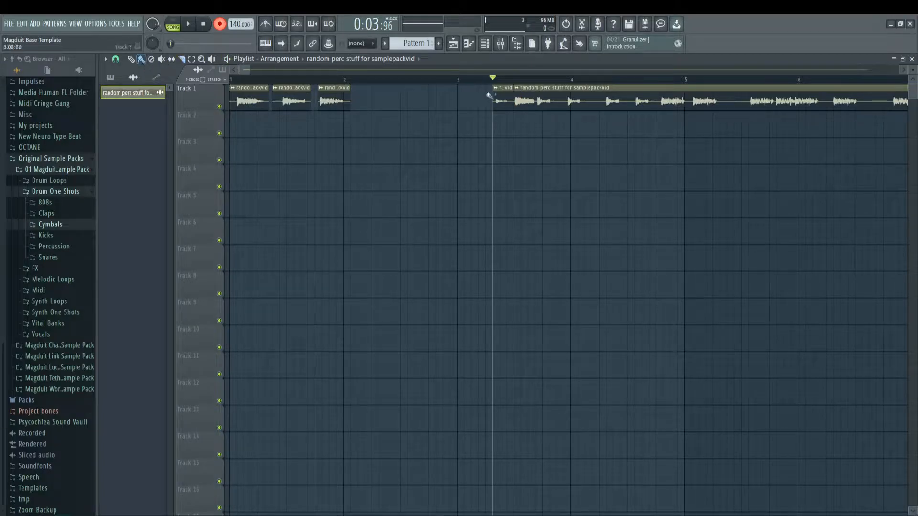
left_click_drag(513, 89, 371, 90)
key("space")
Step: Play the remaining clip from its new start late in bar 3 and slip its audio earlier to reach other hits
key("space")
key("space")
key("space")
key("space")
left_click(518, 81)
key("space")
key("space")
key("space")
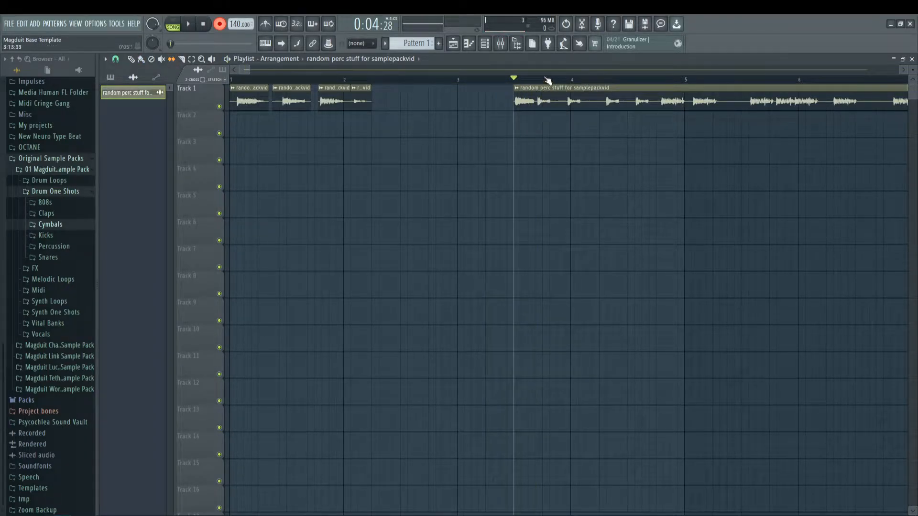
scroll(546, 70, "right", 2)
key("space")
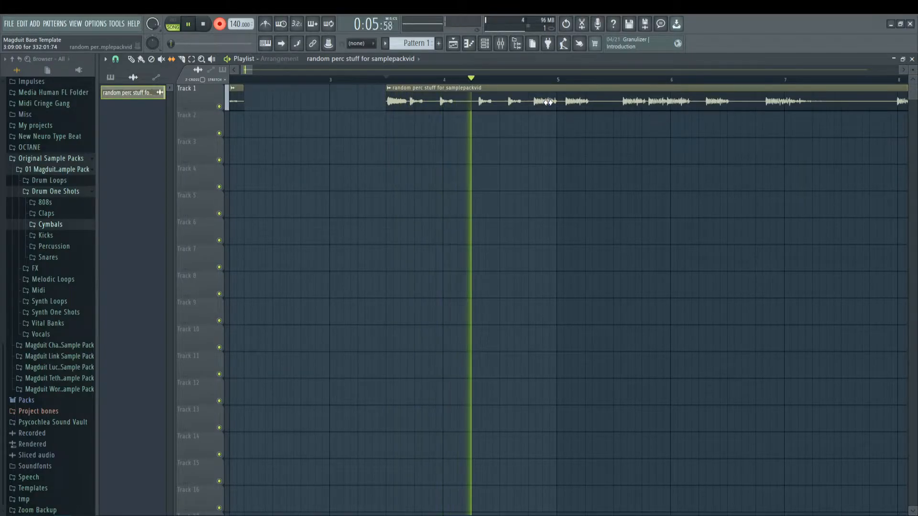
key("space")
left_click_drag(544, 105, 416, 103)
key("space")
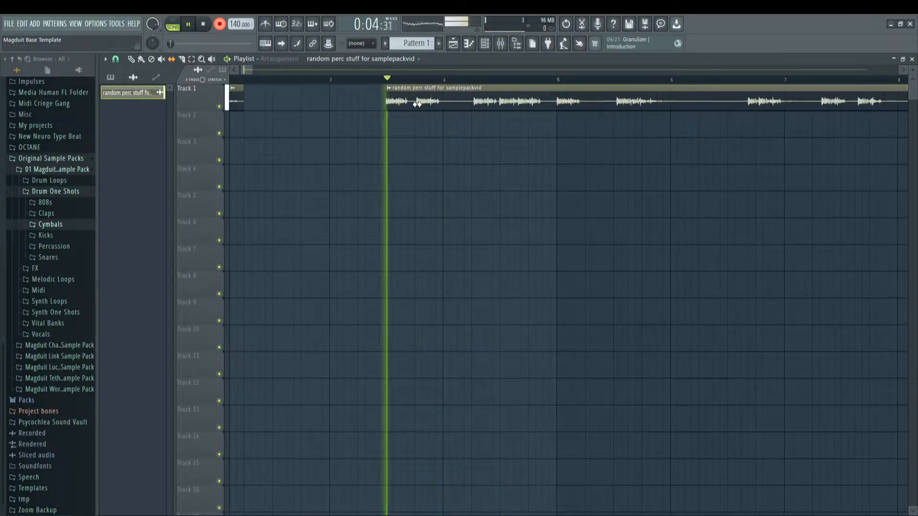
key("space")
Step: Slip the clip's audio slightly more and replay it to align the chosen hit with the clip's start
left_click_drag(495, 101, 467, 100)
key("space")
key("space")
key("space")
key("space")
key("space")
key("space")
key("space")
key("space")
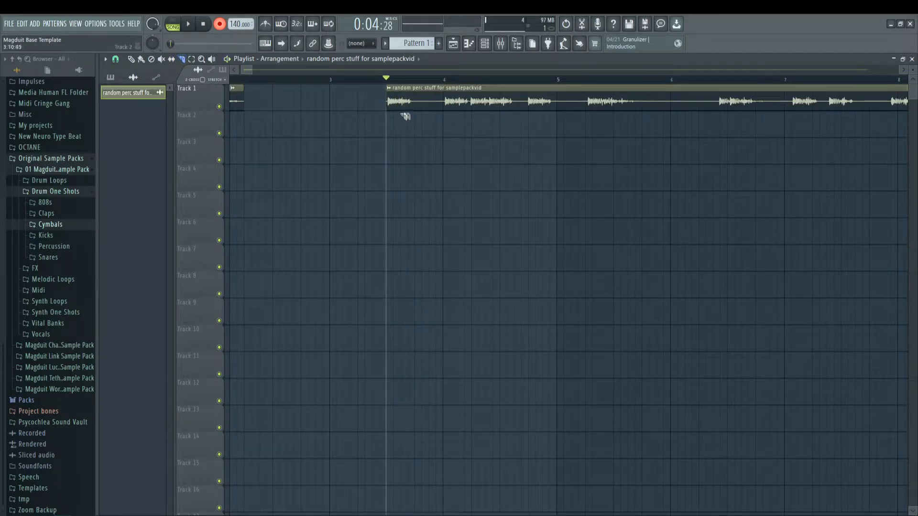
Step: Slice the clip after the chosen hit, move the hit into bar 2 and leave gaps between the kept clips
left_click_drag(423, 94, 422, 96)
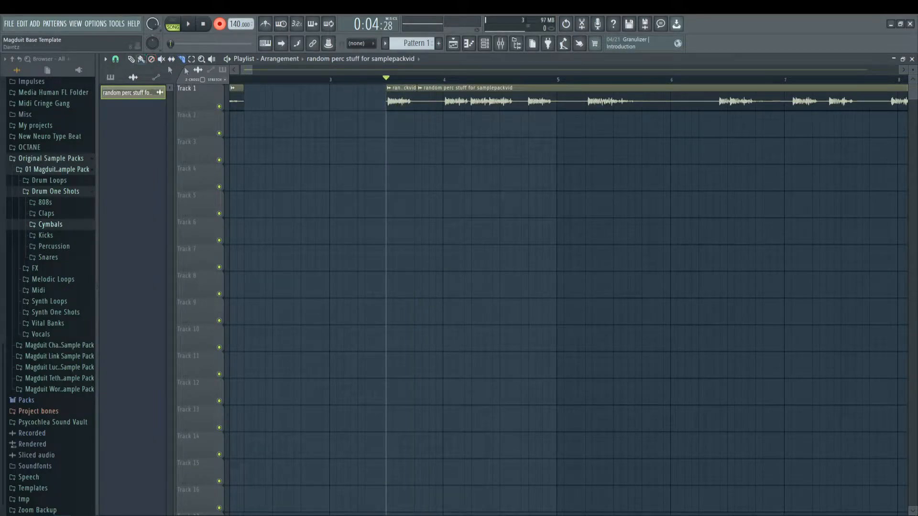
left_click(141, 59)
mouse_move(403, 90)
left_mouse_down()
mouse_move(234, 91)
mouse_move(403, 91)
mouse_move(395, 90)
left_mouse_up()
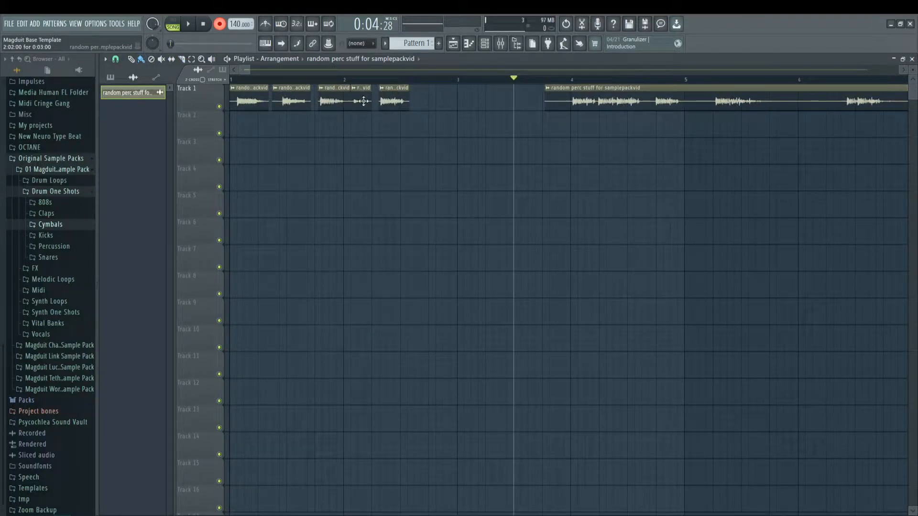
left_click_drag(400, 91, 402, 98)
Step: Audition the remaining clip, slip its audio to the longer hit and replay it from just after the clip's start
key("space")
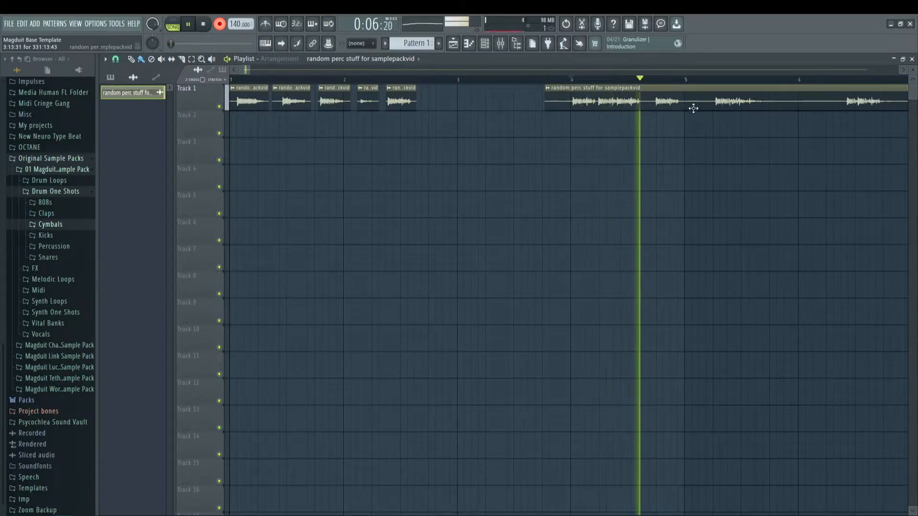
left_click(182, 59)
left_click(171, 60)
left_click_drag(745, 103, 593, 104)
left_click(550, 79)
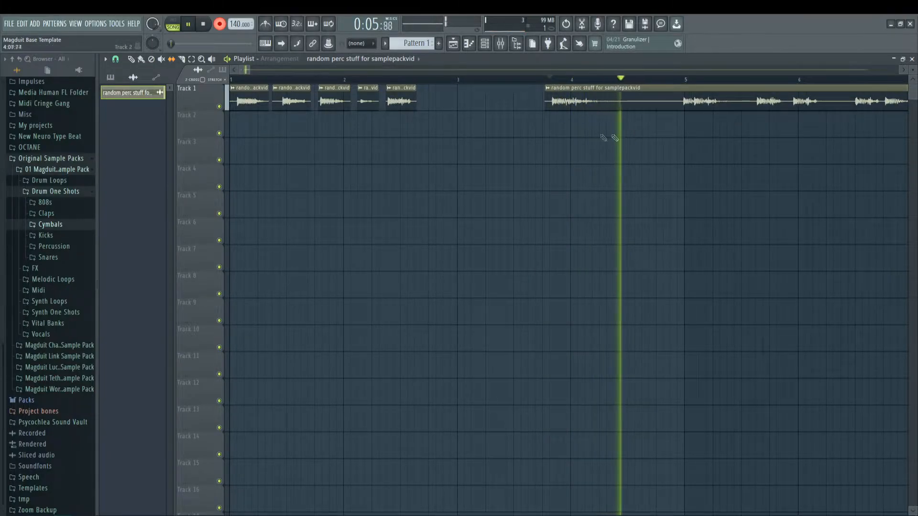
key("space")
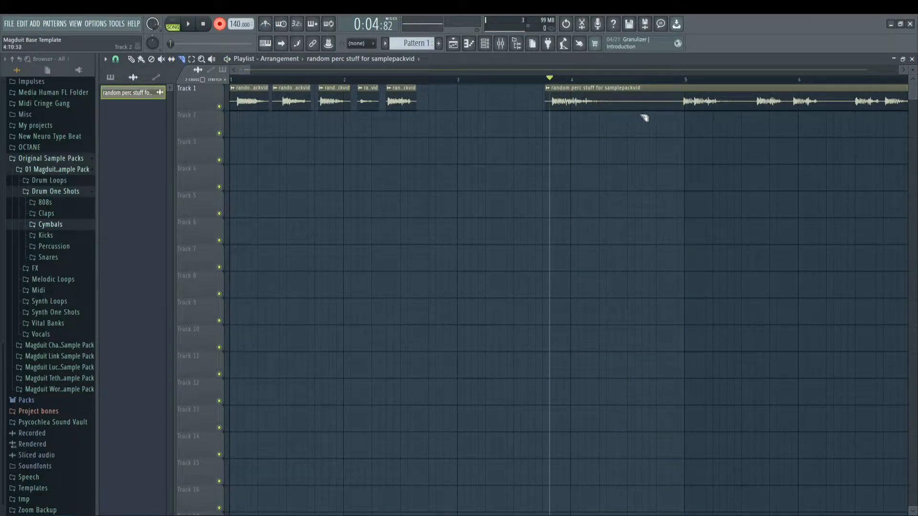
Step: Slice the clip after the longer hit in bar 4, try deleting the remainder and undo the deletion
left_click_drag(648, 88, 641, 115)
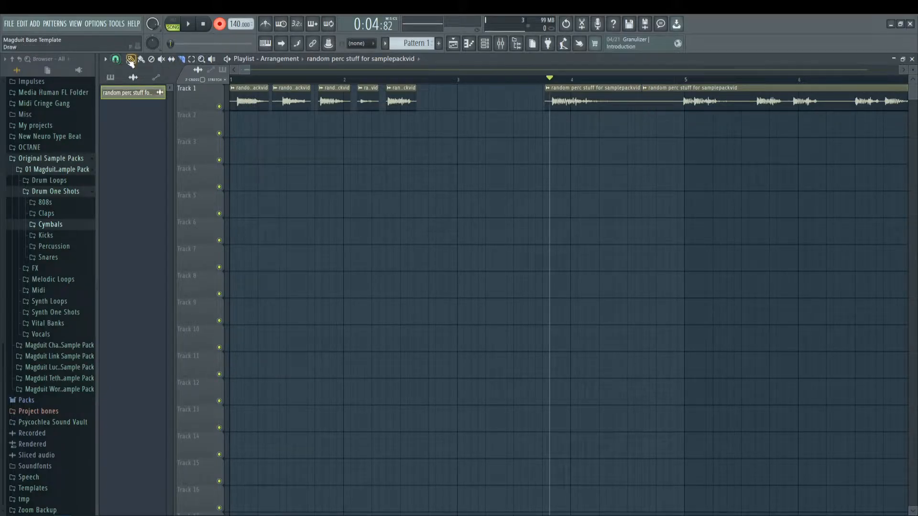
right_click(687, 98)
key("ctrl+z")
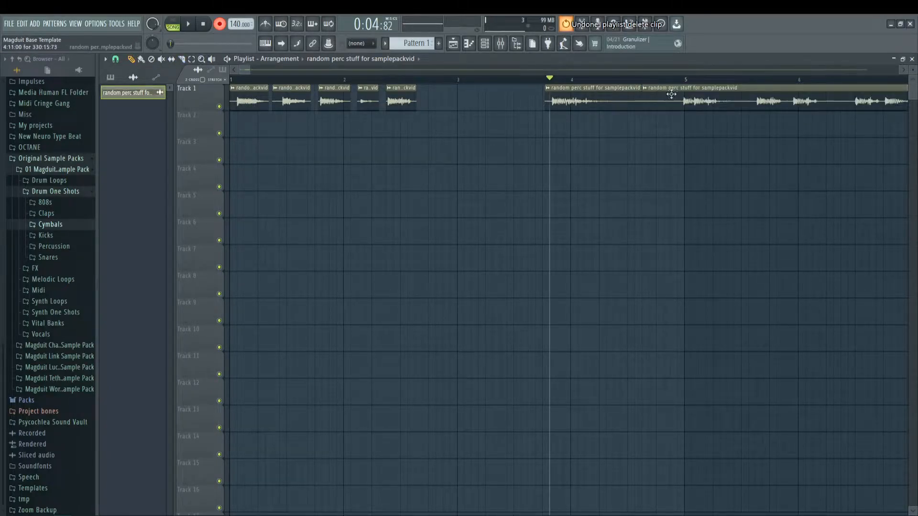
Step: Move the leftover long clip out to about bar 85 and mute it
scroll(687, 85, "down", 10)
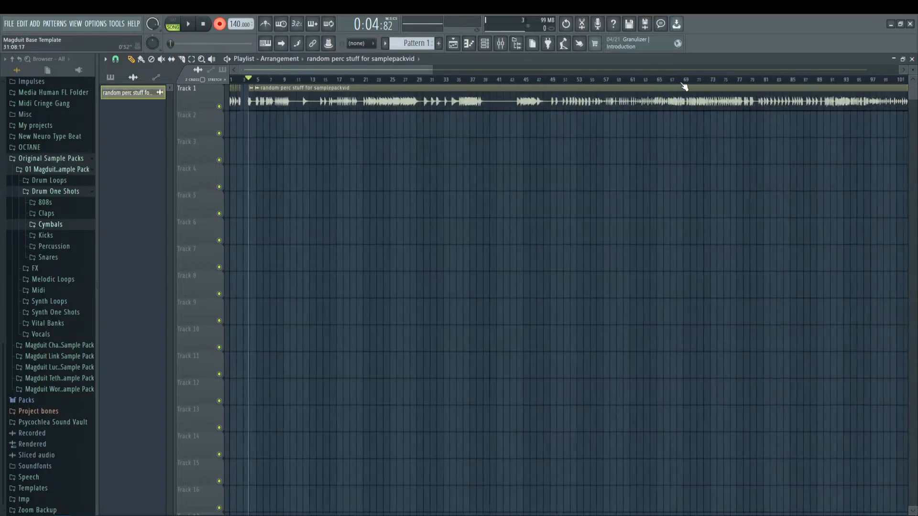
left_click_drag(387, 94, 912, 94)
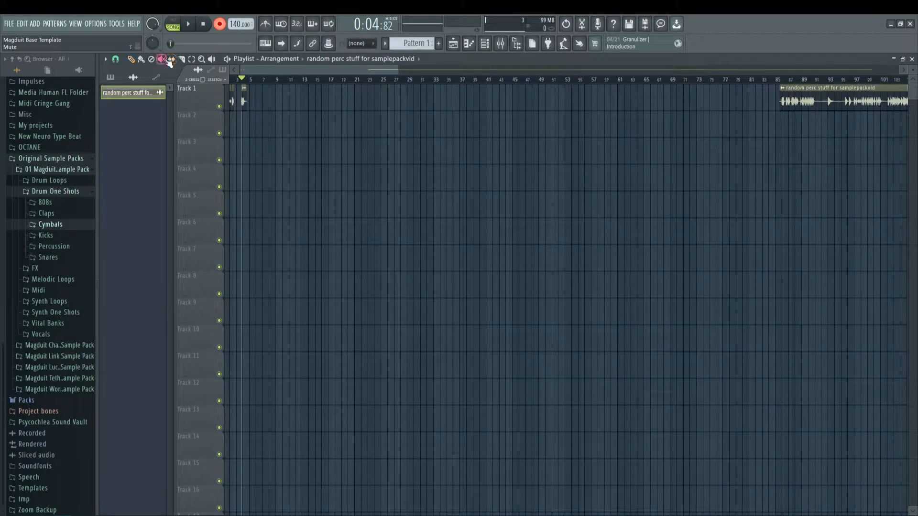
left_click(786, 95)
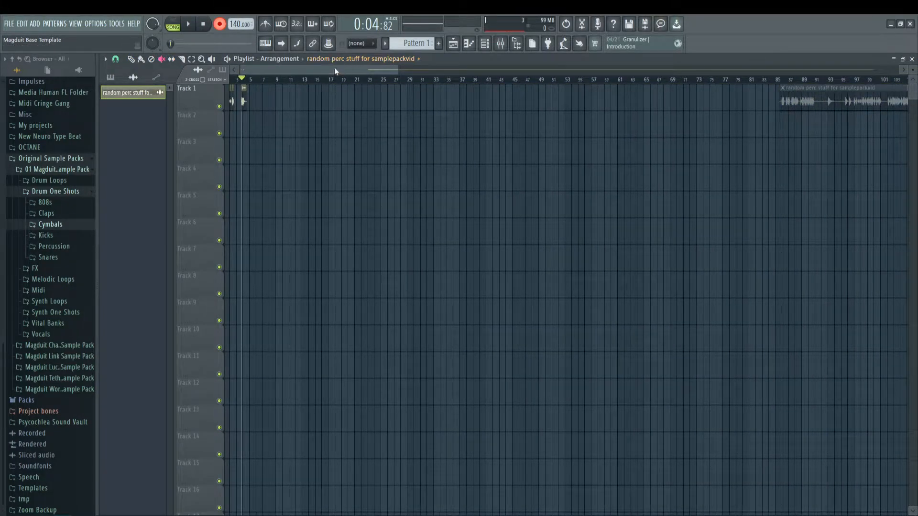
scroll(277, 81, "up", 6)
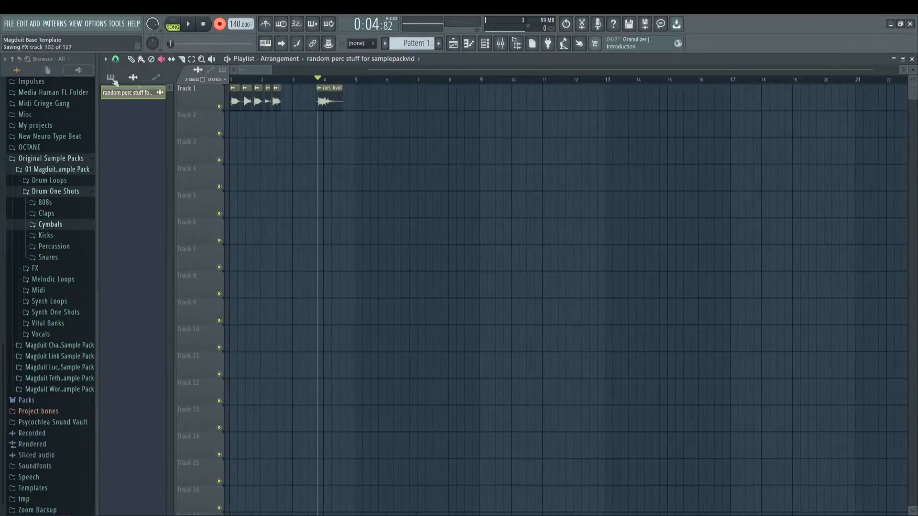
Step: Save the project in the New Year New Me folder, basing its name on more sound designing for samplepack2.flp
key("ctrl+s")
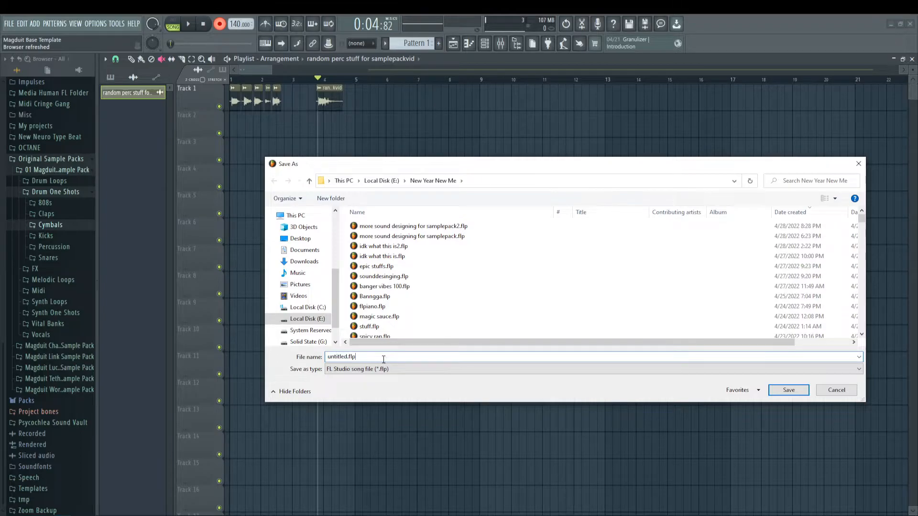
left_click(416, 227)
left_click(421, 358)
left_click(425, 358)
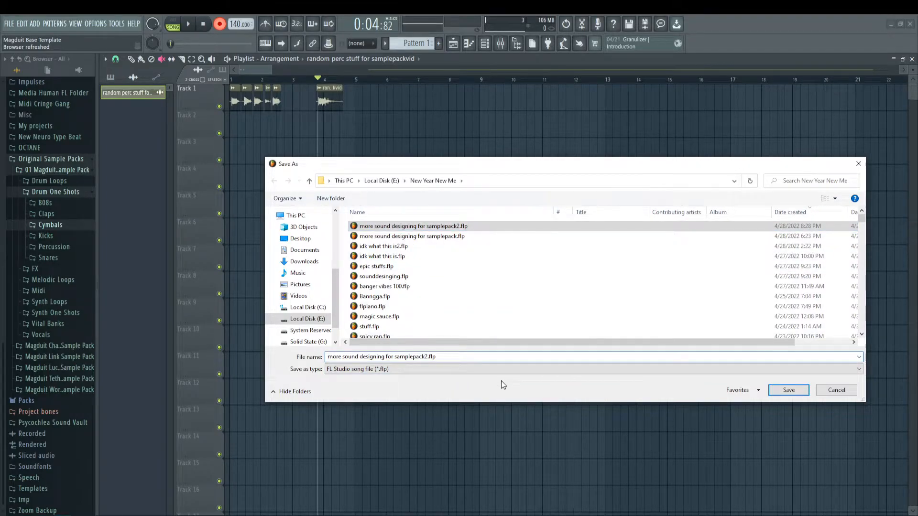
key("Return")
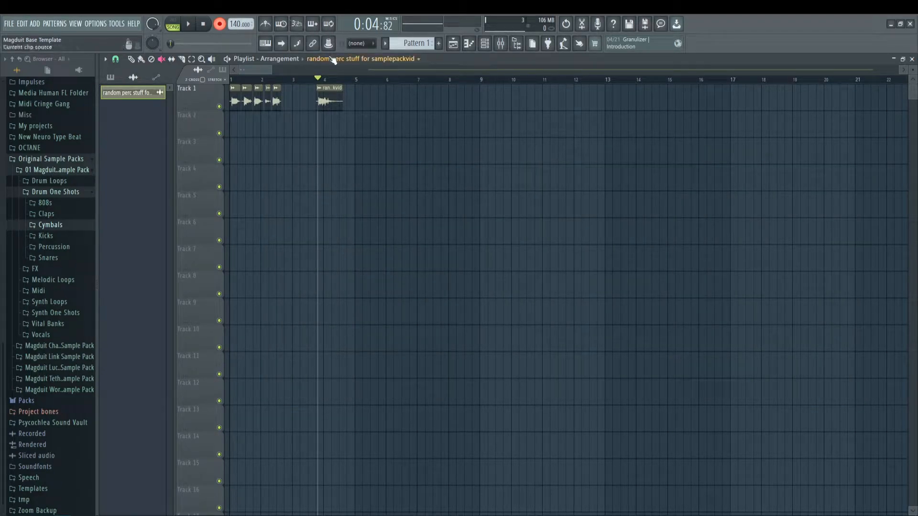
Step: Move the sixth, longest hit next to the fifth kept hit so that it starts late in bar 2
left_click_drag(269, 68, 246, 71)
left_click_drag(355, 78, 348, 77)
key("ctrl+d")
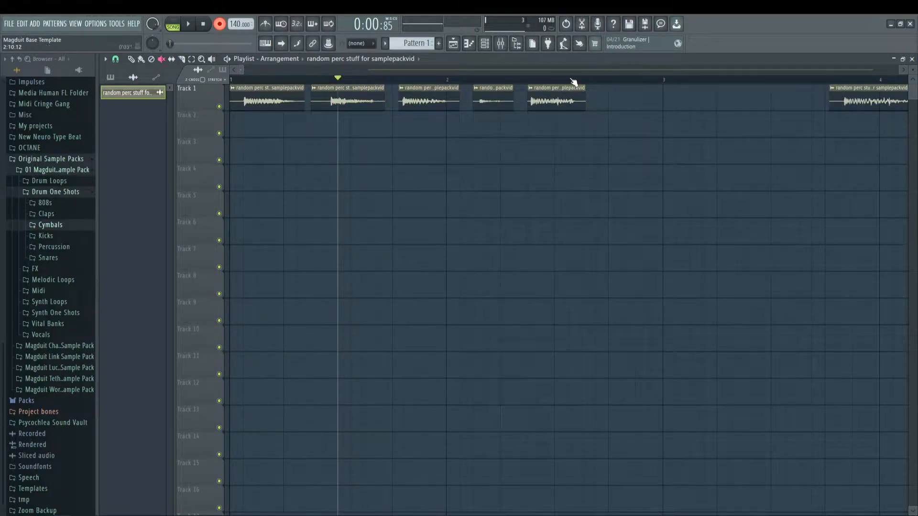
scroll(574, 82, "down", 1)
left_click(131, 59)
left_click_drag(837, 94, 636, 93)
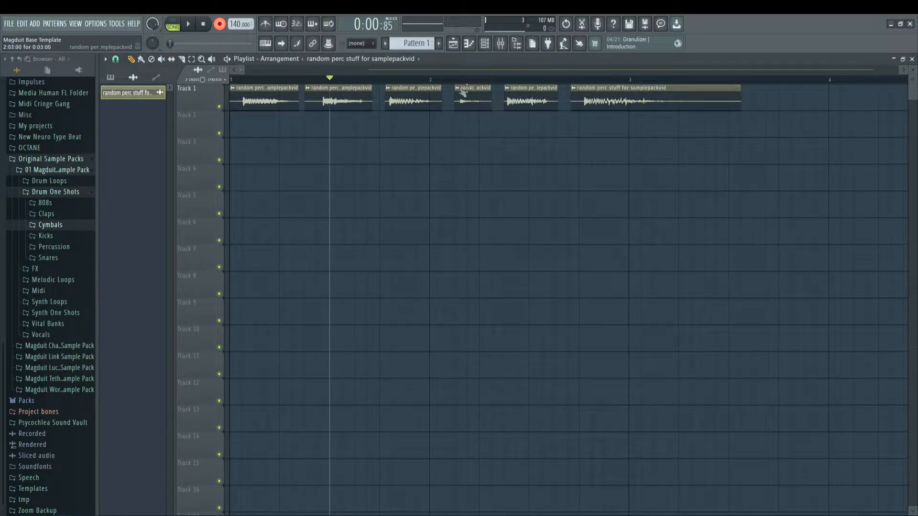
left_click(232, 88)
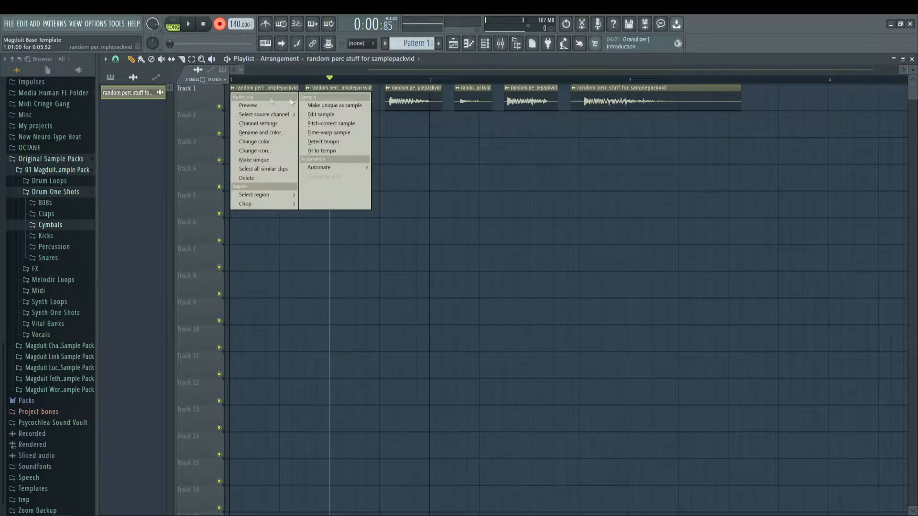
left_click(359, 101)
key("Escape")
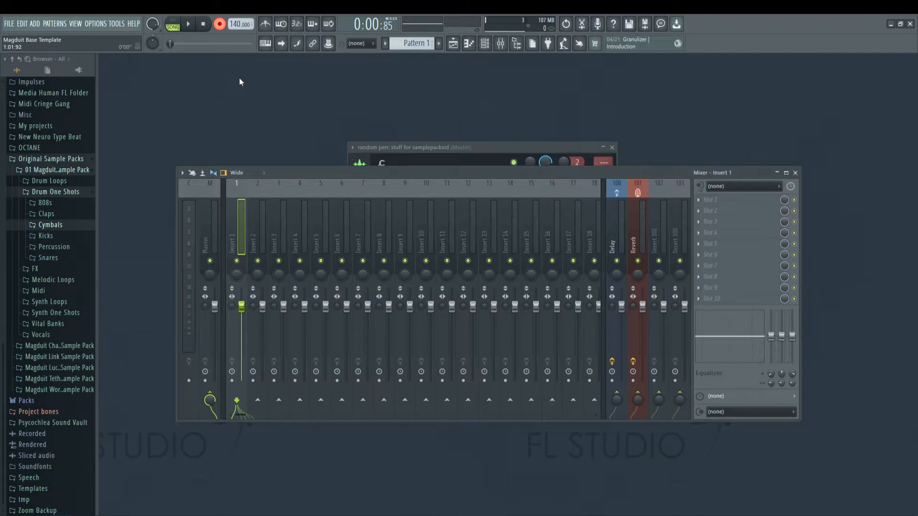
key("Escape")
key("Escape")
left_click(453, 44)
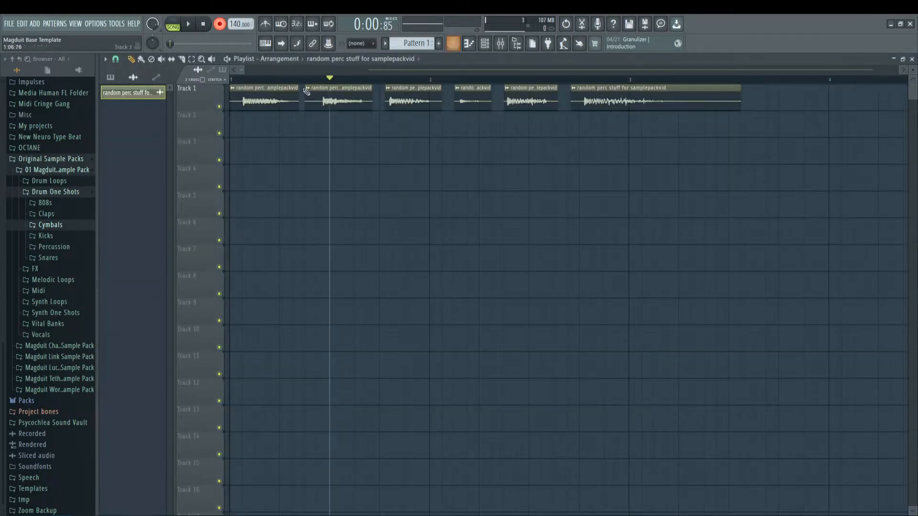
Step: Turn off playlist snapping and slip the audio in the first clip so its hit begins right at the clip start
scroll(309, 70, "up", 4)
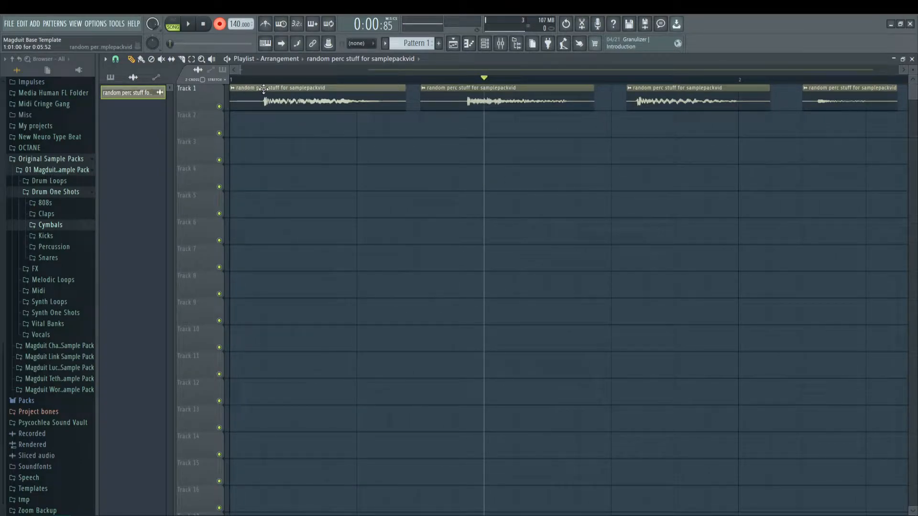
left_click(115, 60)
left_click(128, 105)
left_click(171, 59)
left_click_drag(294, 98, 261, 86)
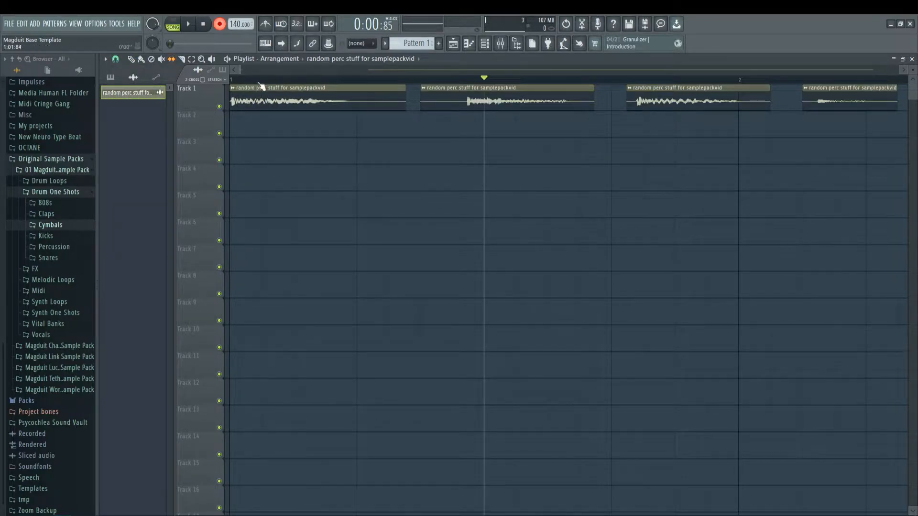
scroll(259, 78, "up", 5)
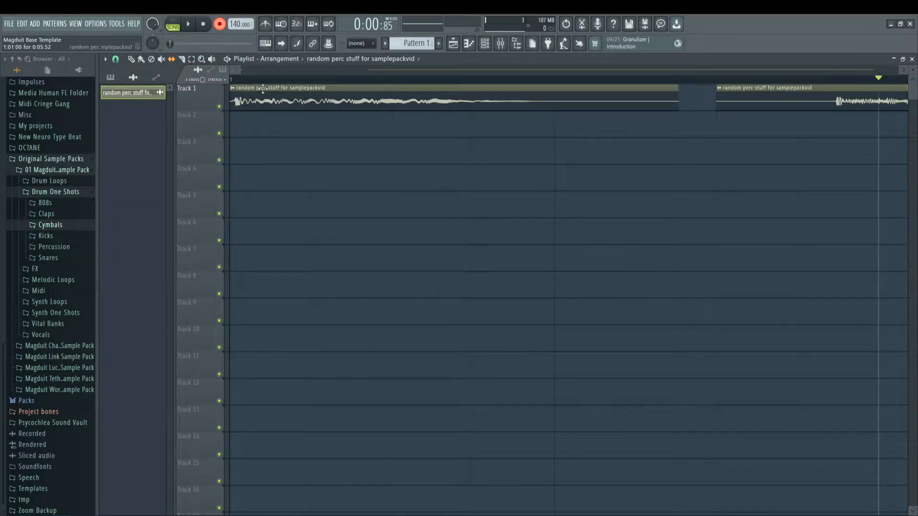
left_click_drag(271, 100, 268, 101)
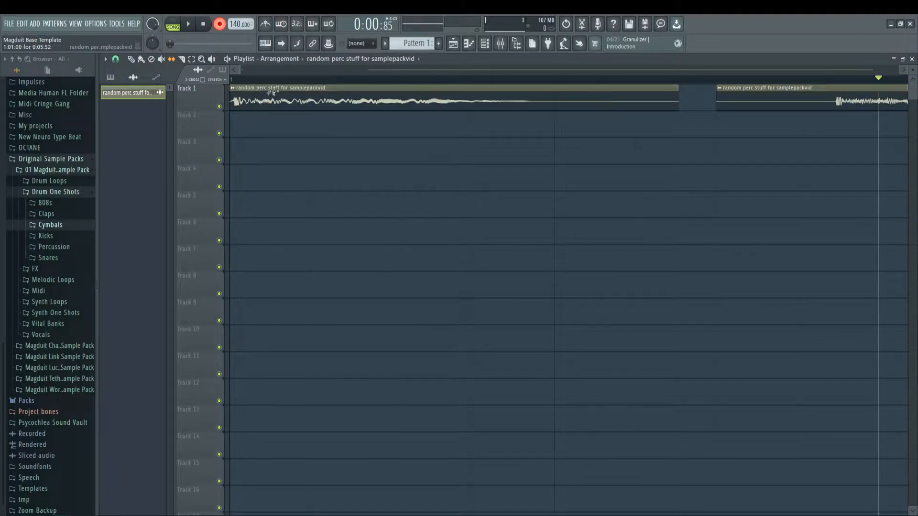
scroll(330, 86, "down", 4)
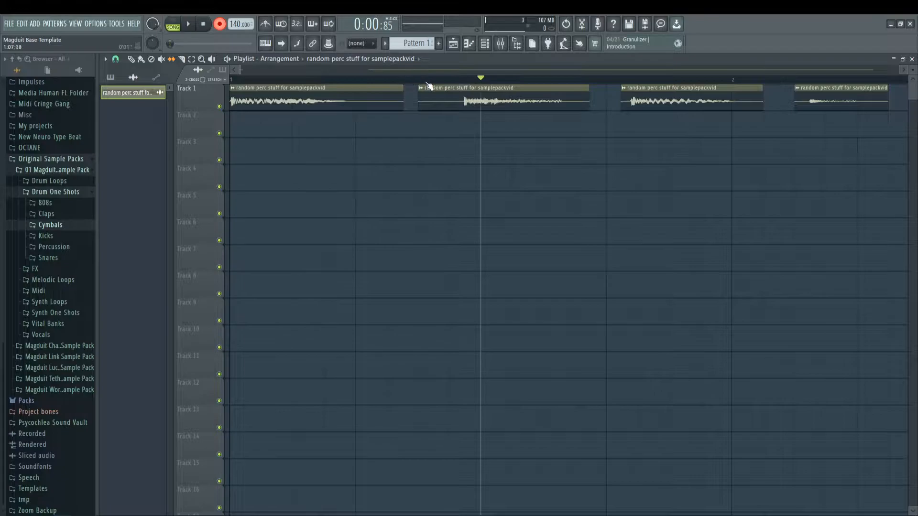
Step: Slip the audio in the second clip so its hit begins right at the clip start
scroll(426, 84, "up", 4)
left_click(462, 80)
left_click_drag(558, 105, 421, 101)
scroll(453, 82, "down", 4)
scroll(453, 83, "down", 2)
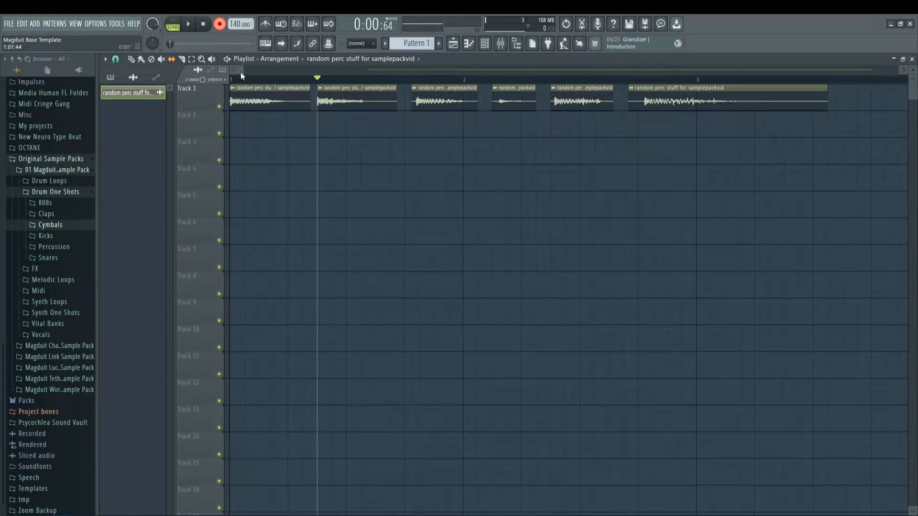
Step: Keep snapping set to none and slip the third clip's audio until its hit begins at the clip start
scroll(247, 76, "up", 5)
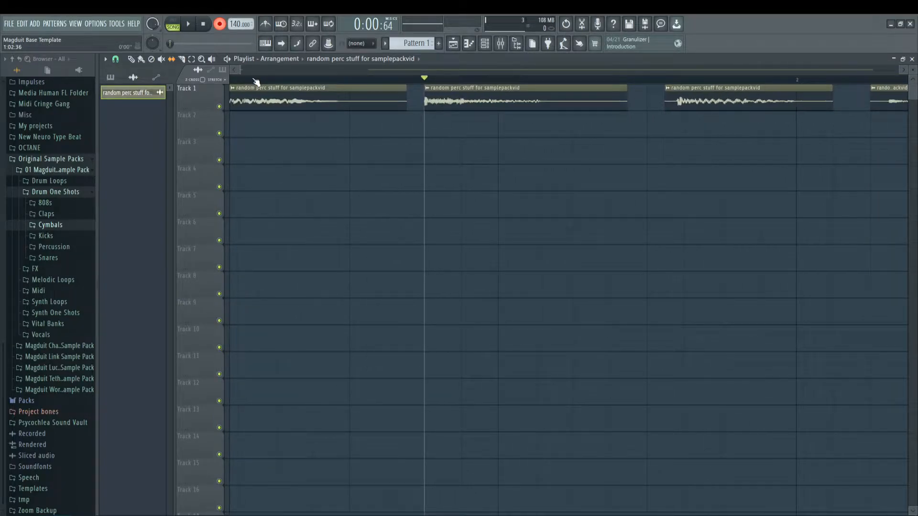
left_click(116, 59)
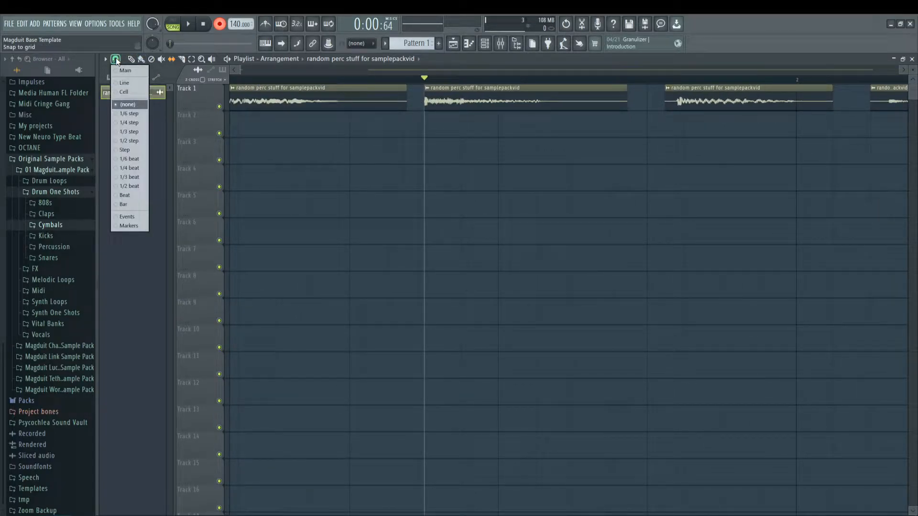
left_click(132, 104)
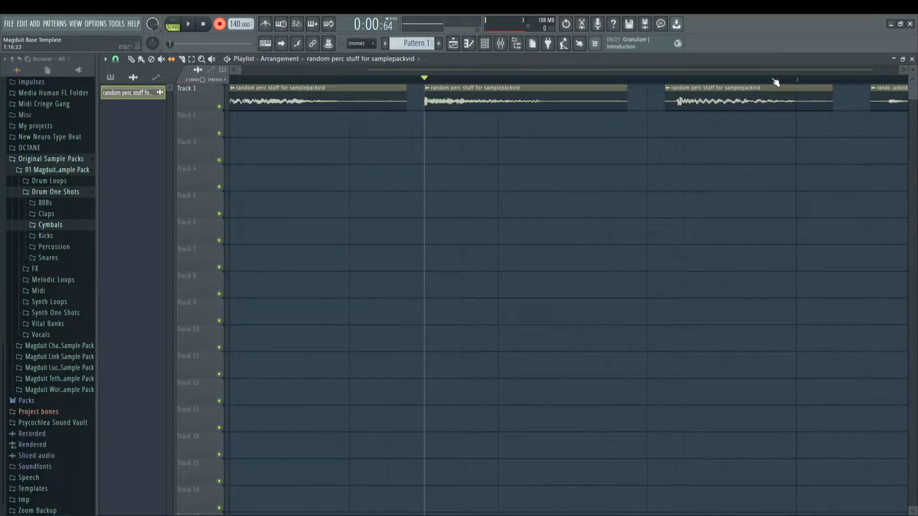
scroll(775, 82, "up", 4)
left_click_drag(448, 100, 402, 98)
scroll(341, 80, "down", 3)
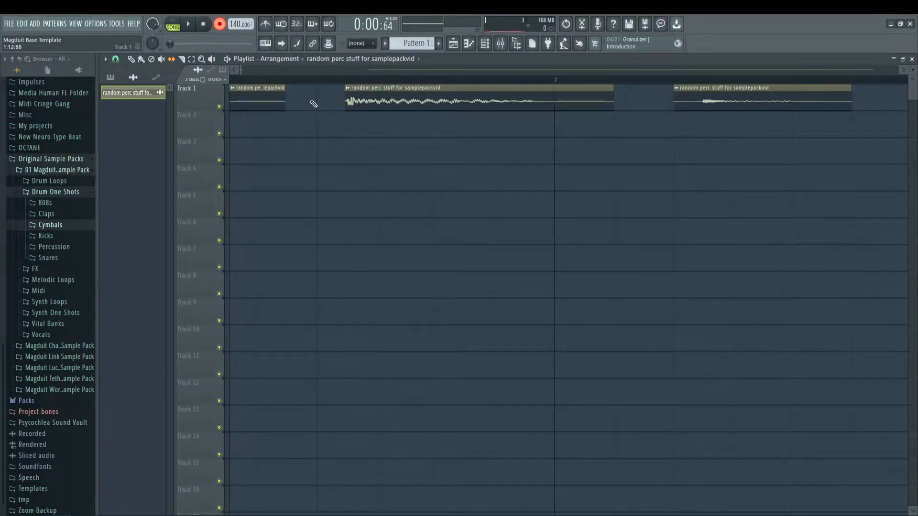
scroll(331, 81, "down", 4)
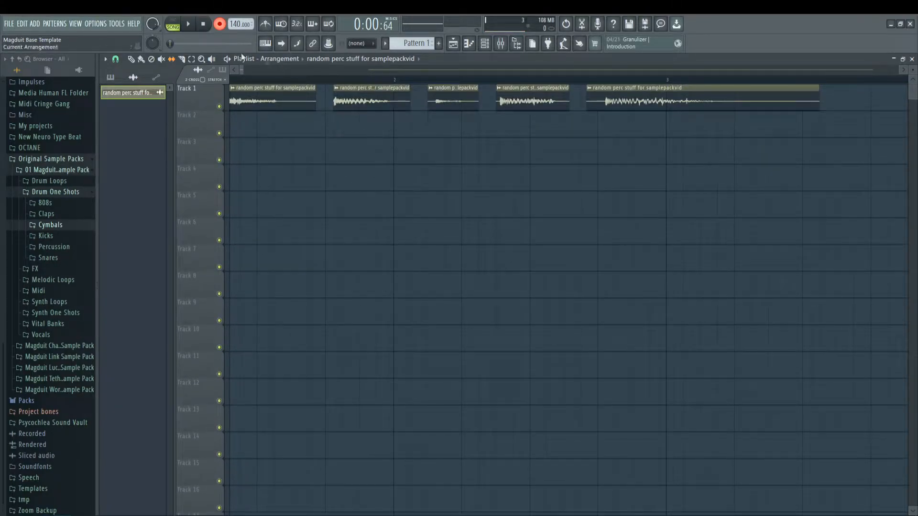
Step: Slip the fourth clip's audio to begin at its hit and trim the clip's end to cut off the following hit
scroll(437, 85, "up", 4)
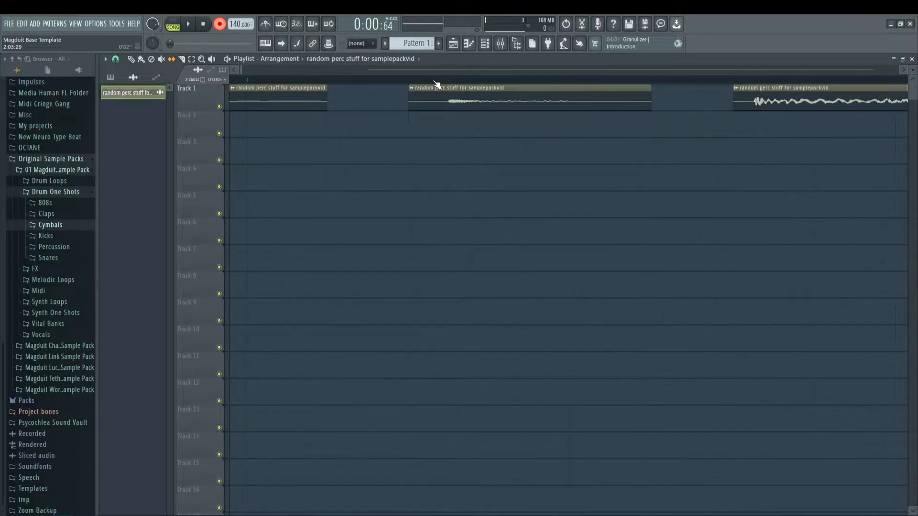
left_click_drag(497, 105, 428, 111)
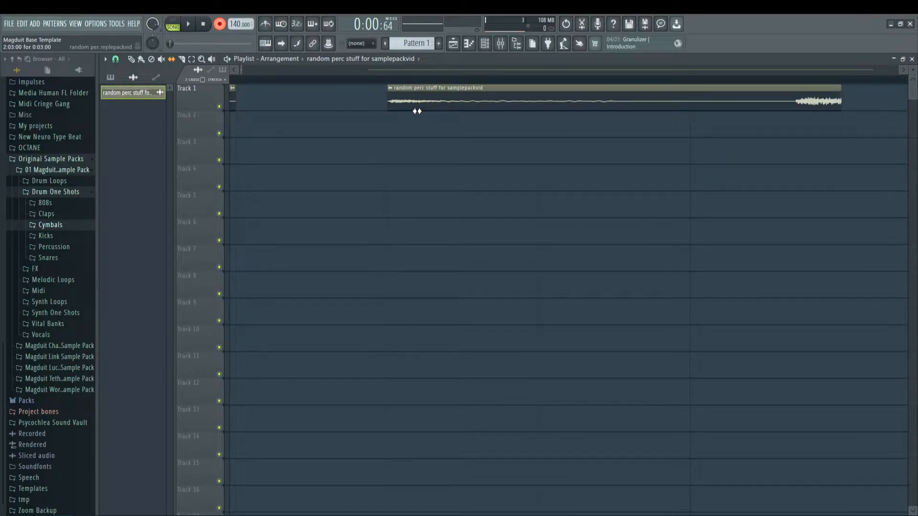
left_click(841, 88)
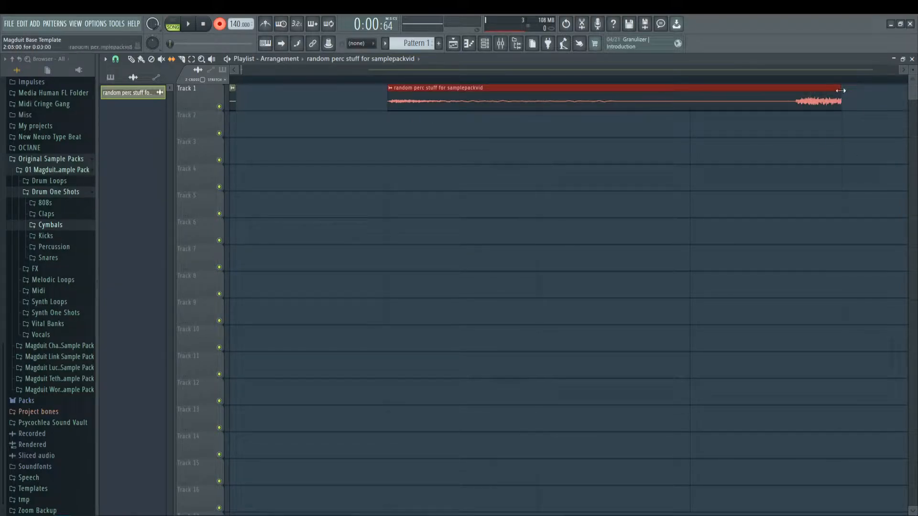
left_click_drag(841, 86, 787, 83)
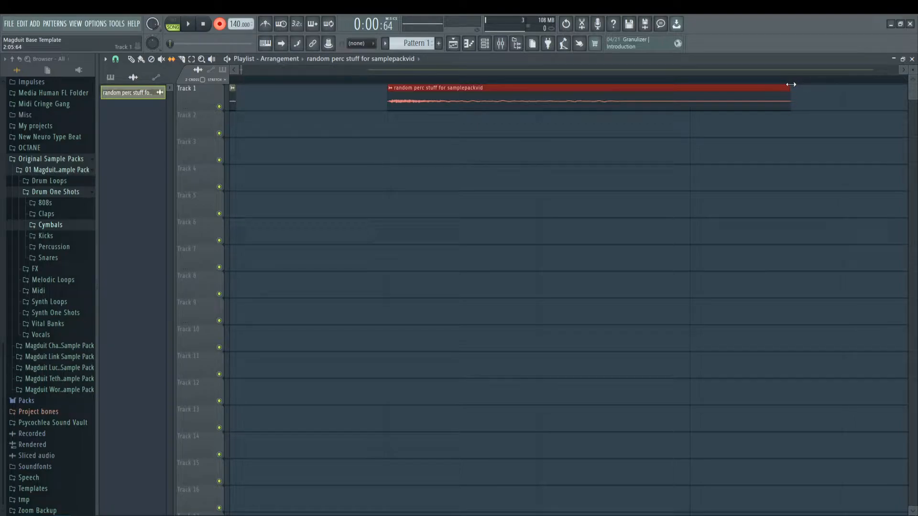
scroll(796, 84, "down", 5)
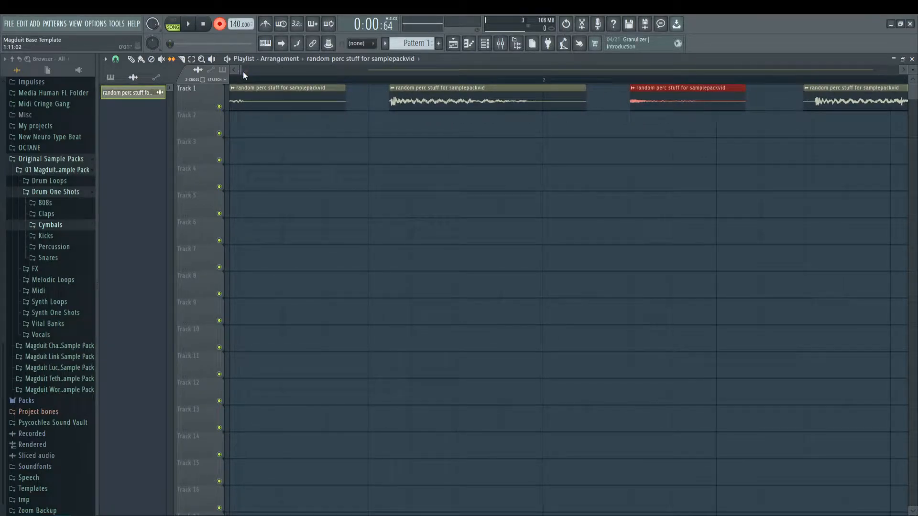
left_click_drag(763, 117, 636, 84)
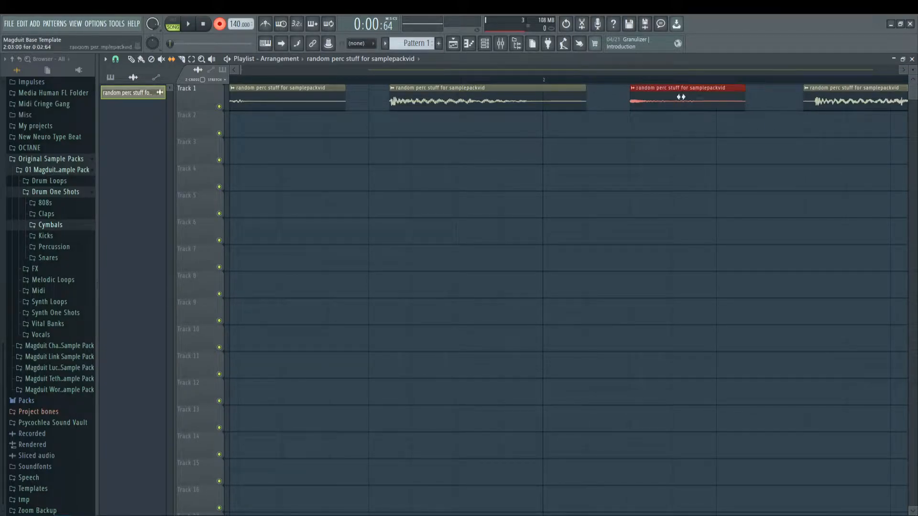
mouse_move(746, 104)
left_mouse_down()
mouse_move(795, 114)
mouse_move(737, 116)
mouse_move(783, 119)
mouse_move(752, 117)
left_mouse_up()
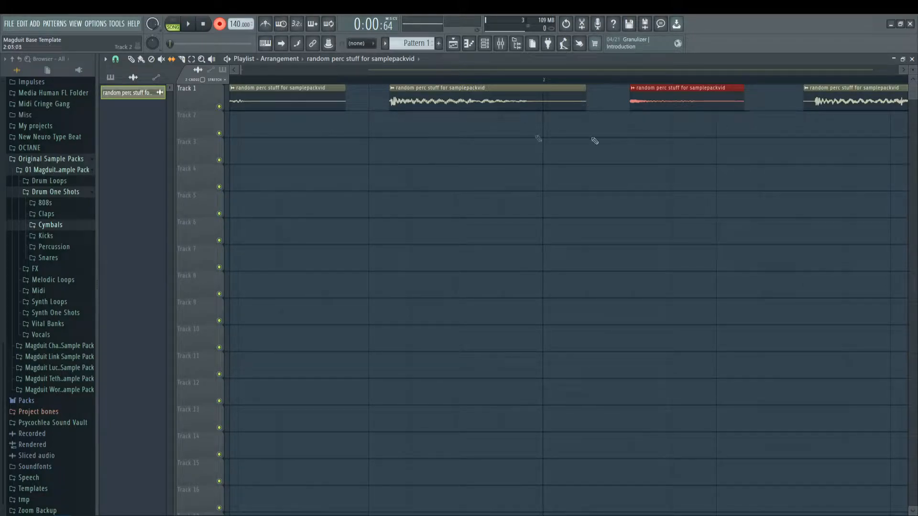
scroll(243, 71, "down", 5)
Step: Slip the audio in the fifth clip so its hit begins right at the clip start
scroll(325, 86, "up", 5)
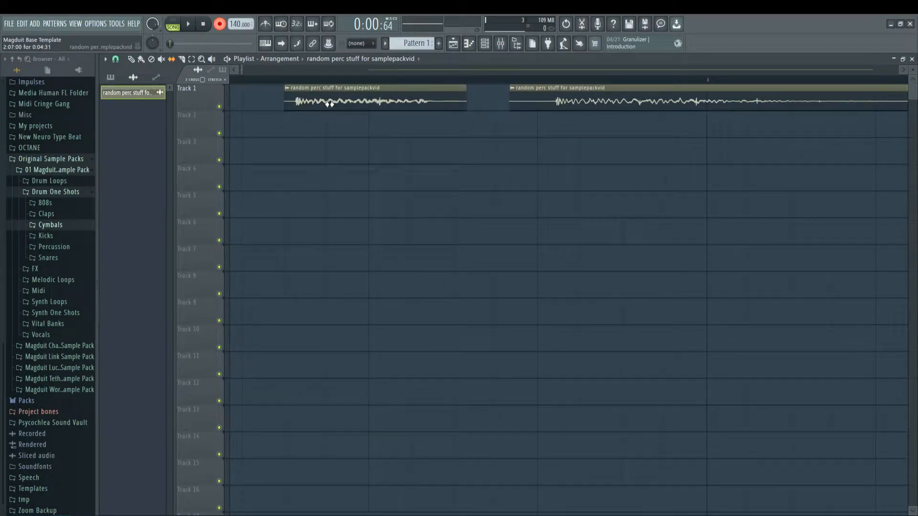
scroll(283, 86, "up", 4)
key("ctrl+a")
left_click_drag(349, 100, 314, 101)
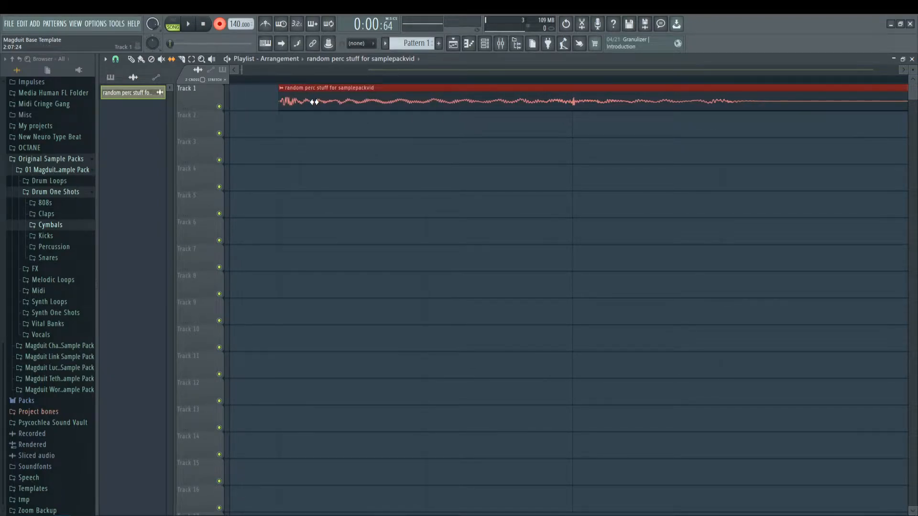
scroll(338, 85, "down", 4)
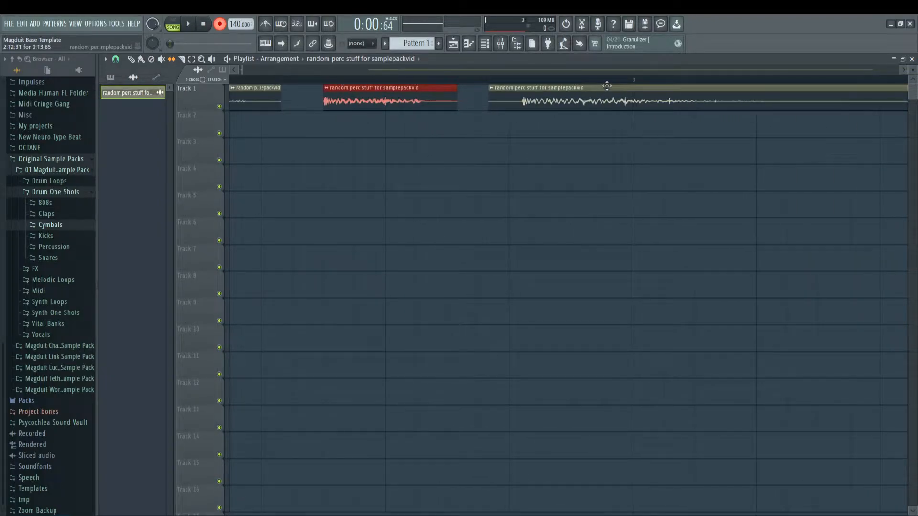
Step: Slip the audio in the sixth, longest clip so its hit begins right at the clip start
scroll(540, 81, "up", 3)
left_click_drag(518, 117, 421, 86)
scroll(420, 87, "up", 4)
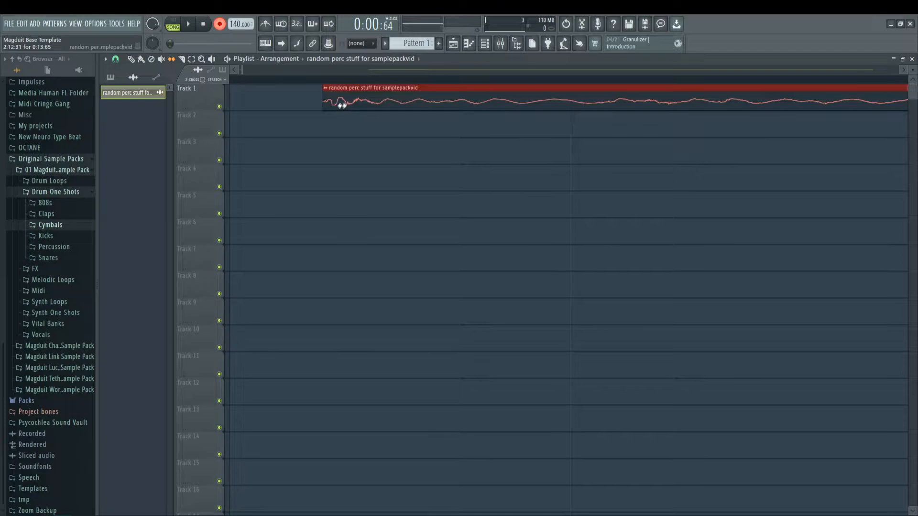
scroll(353, 87, "down", 4)
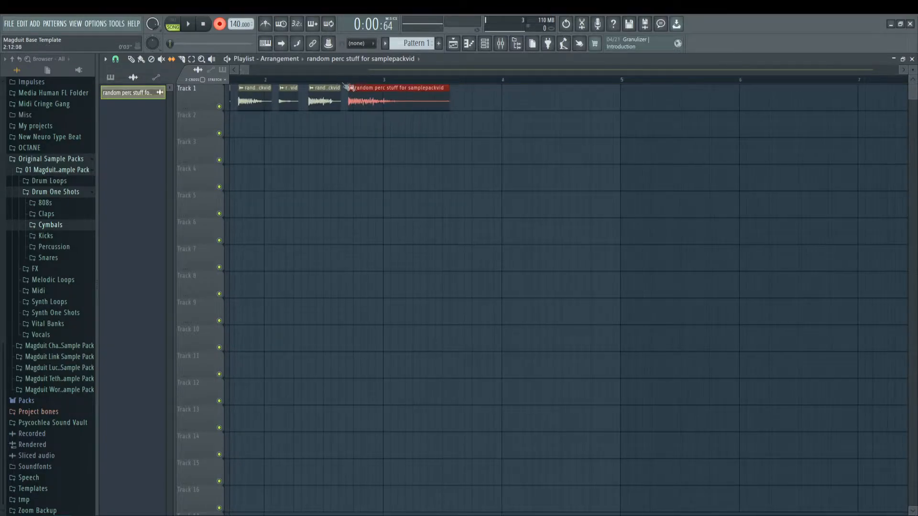
Step: Play the arrangement from bar 1 to check the timing of the aligned hits
left_click_drag(246, 70, 229, 69)
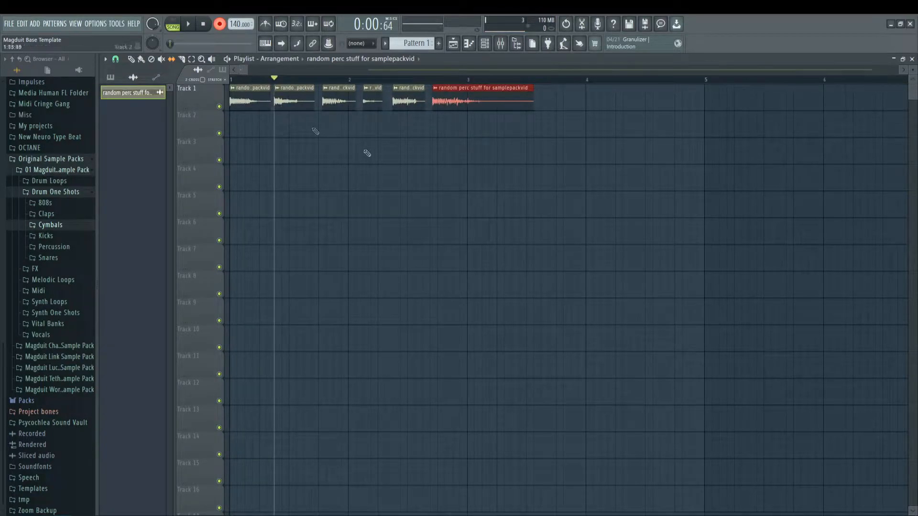
left_click(238, 81)
key("space")
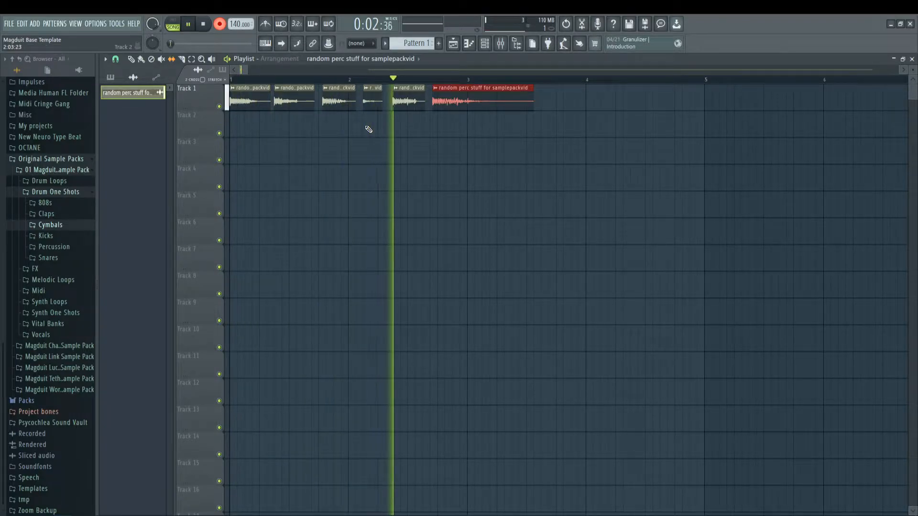
key("space")
Step: Set playlist snapping to Line and move the sixth, longest hit out to about the start of bar 4
left_click(115, 59)
left_click(122, 80)
left_click_drag(460, 90, 592, 100)
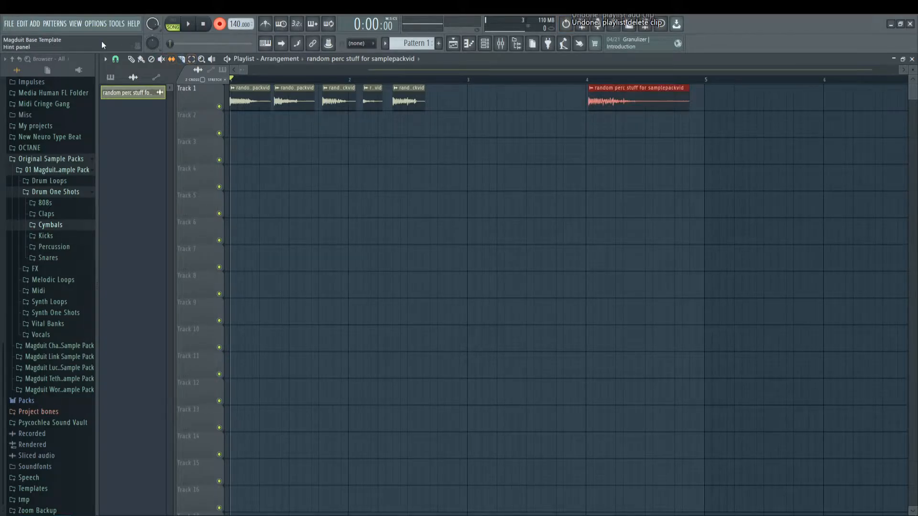
left_click(115, 59)
left_click(124, 83)
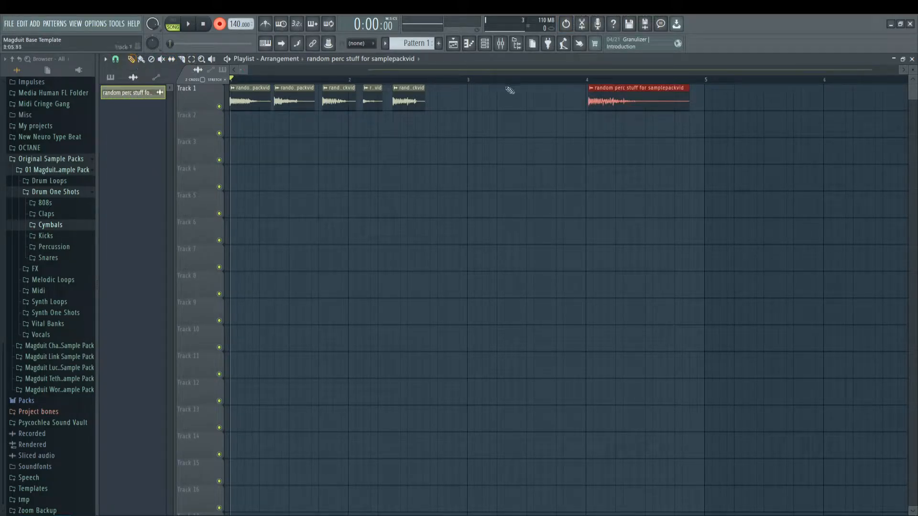
Step: Replace the sixth hit with a copy that starts exactly on the bar 4 line
left_click_drag(613, 88, 612, 91)
right_click(596, 88)
key("ctrl+v")
left_click(561, 109, "ctrl")
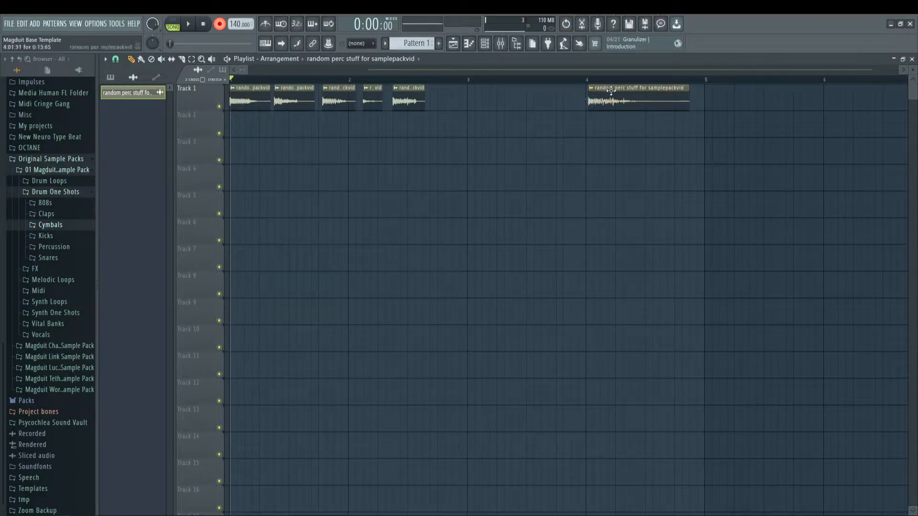
mouse_move(607, 89)
left_mouse_down()
mouse_move(592, 90)
mouse_move(805, 86)
mouse_move(620, 86)
left_mouse_up()
right_click(614, 99)
left_click(589, 103)
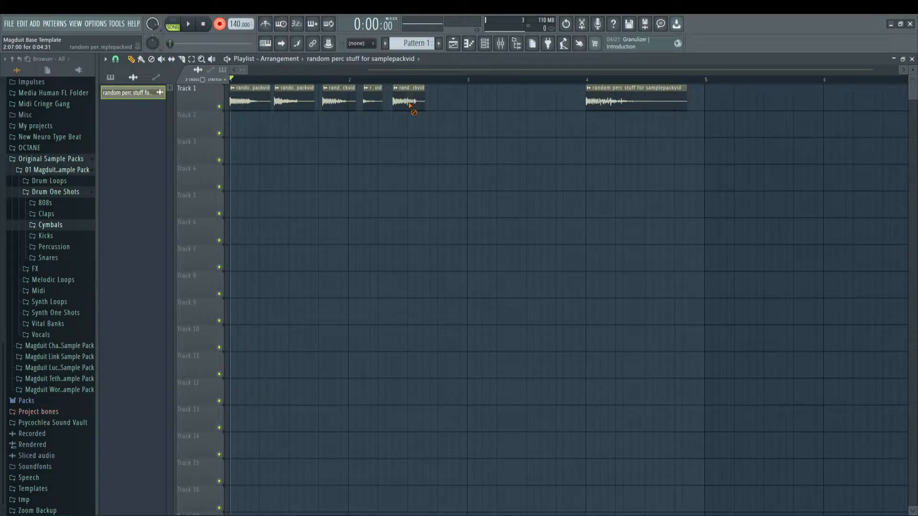
Step: Move the fifth hit to bar 3, then shift the fifth and sixth hits together to start at bars 5 and 6
left_click_drag(410, 105, 484, 103)
left_click_drag(676, 136, 494, 84)
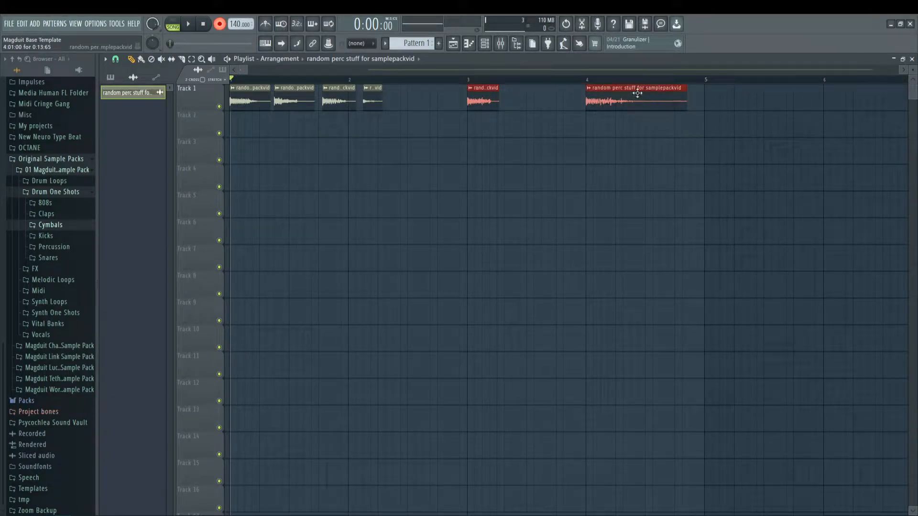
left_click_drag(637, 94, 875, 98)
Step: Place copies of the fourth, third and second hits at the starts of bars 4, 3 and 2 and delete the originals
left_click(371, 102)
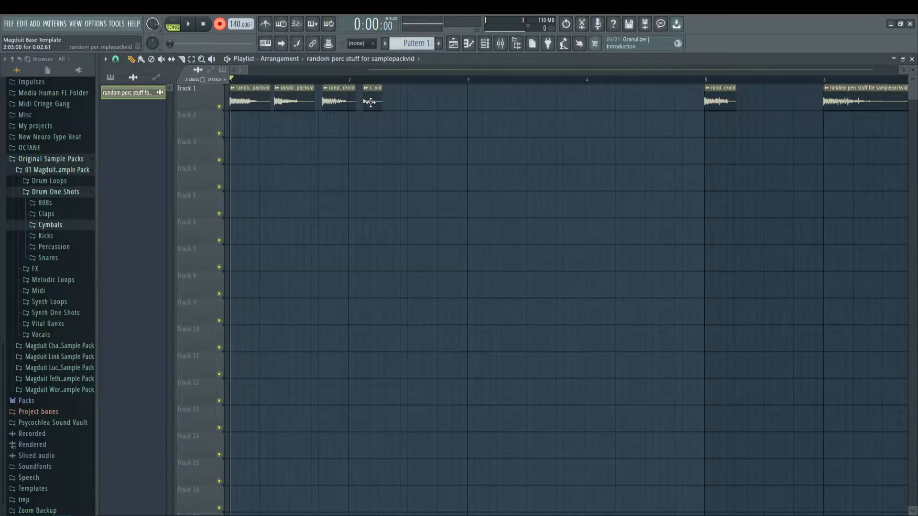
left_click(584, 97)
right_click(374, 99)
left_click(339, 102)
left_click(469, 102)
right_click(332, 102)
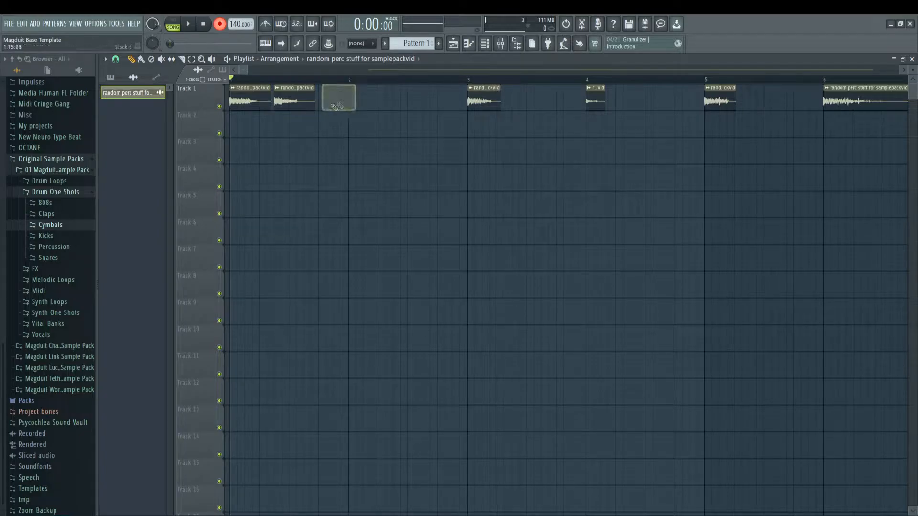
left_click(353, 101)
right_click(294, 102)
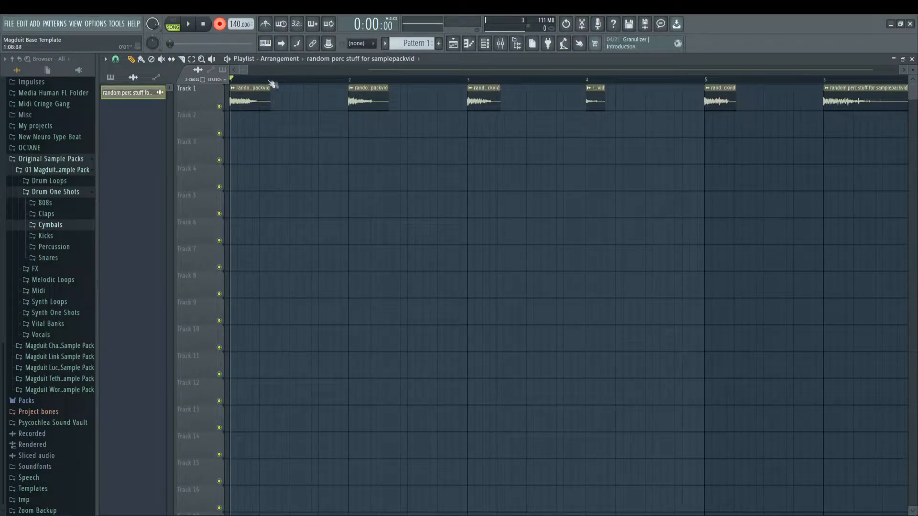
Step: Make a time selection over the first half of bar 1, covering the first hit
scroll(245, 82, "up", 2)
left_click_drag(242, 71, 230, 72)
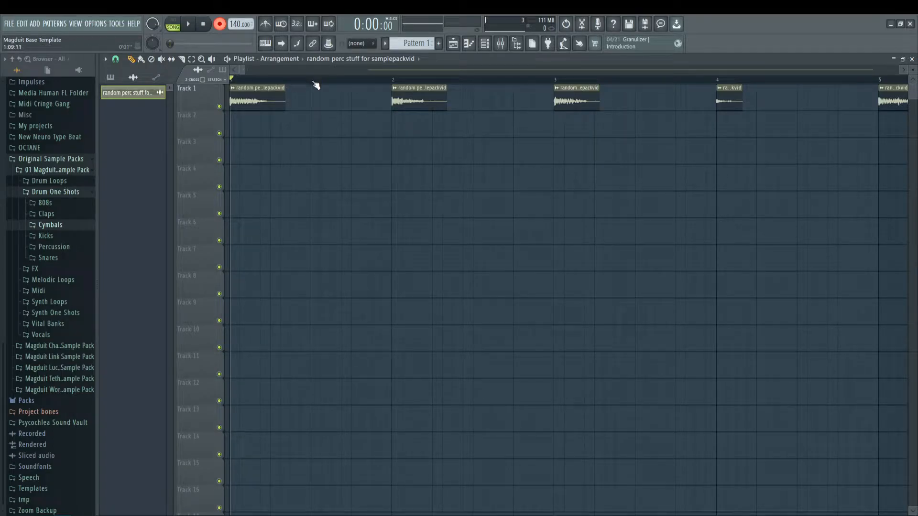
left_click_drag(316, 85, 237, 135)
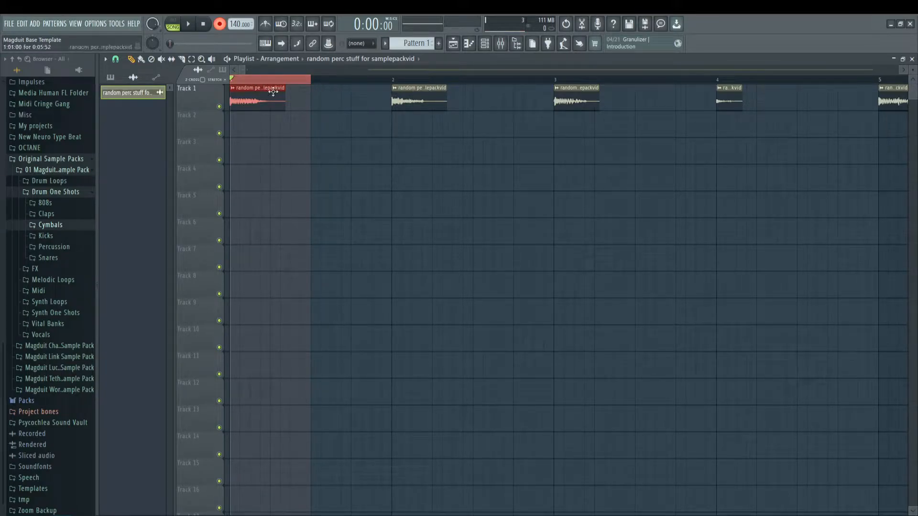
Step: Open the first hit's channel settings and route the audio clip to mixer track 1
scroll(287, 86, "down", 3)
scroll(289, 86, "down", 2)
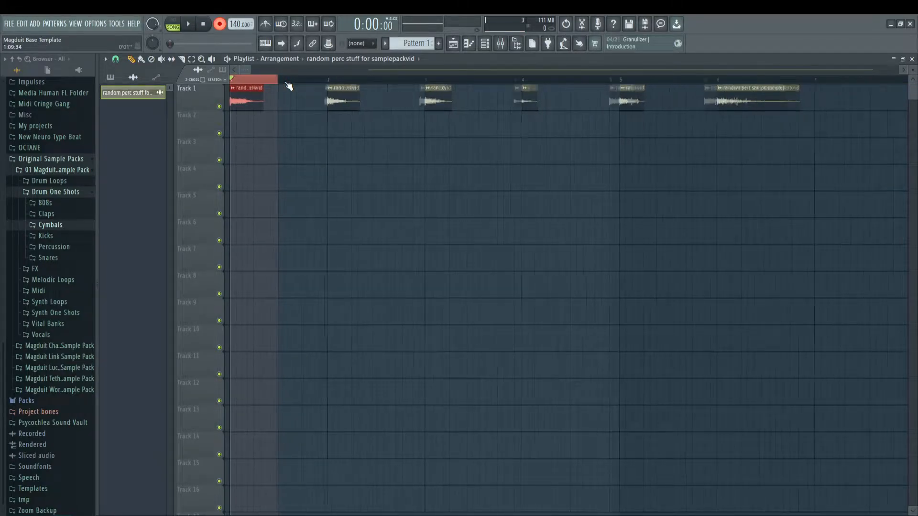
scroll(289, 86, "up", 3)
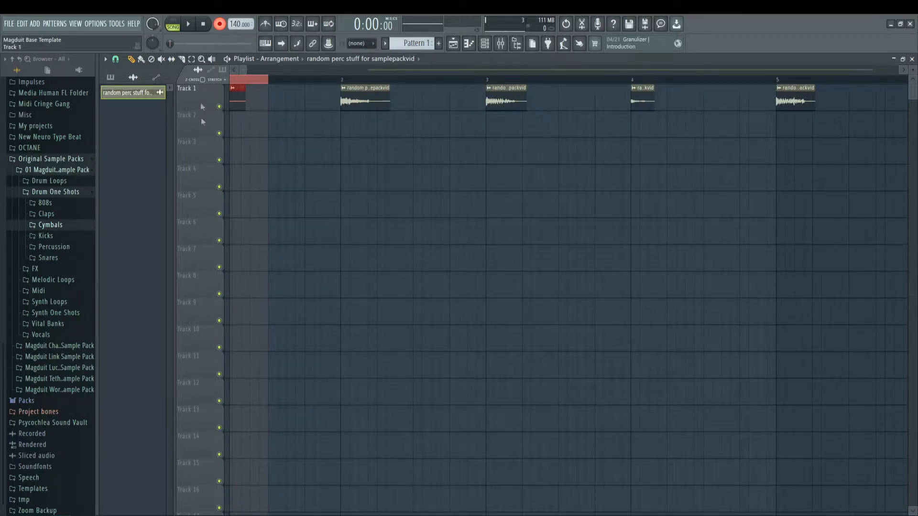
left_click_drag(239, 69, 231, 70)
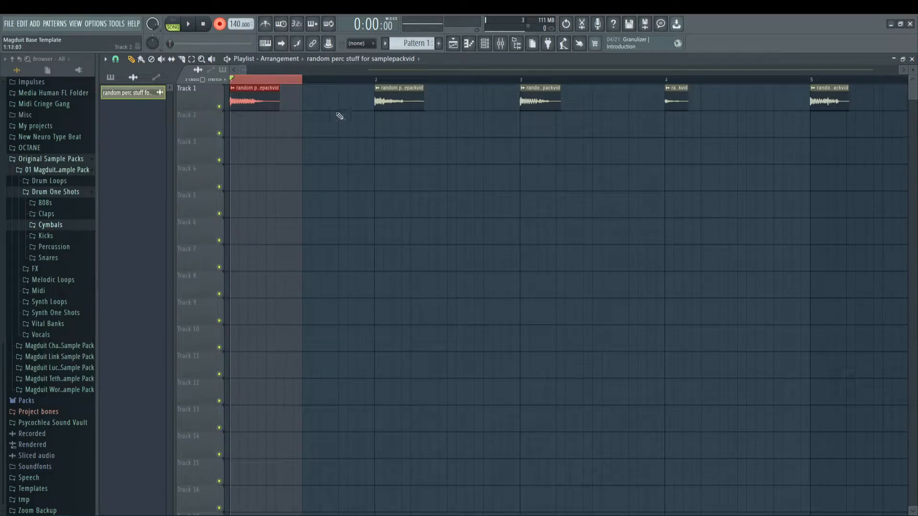
double_click(250, 92)
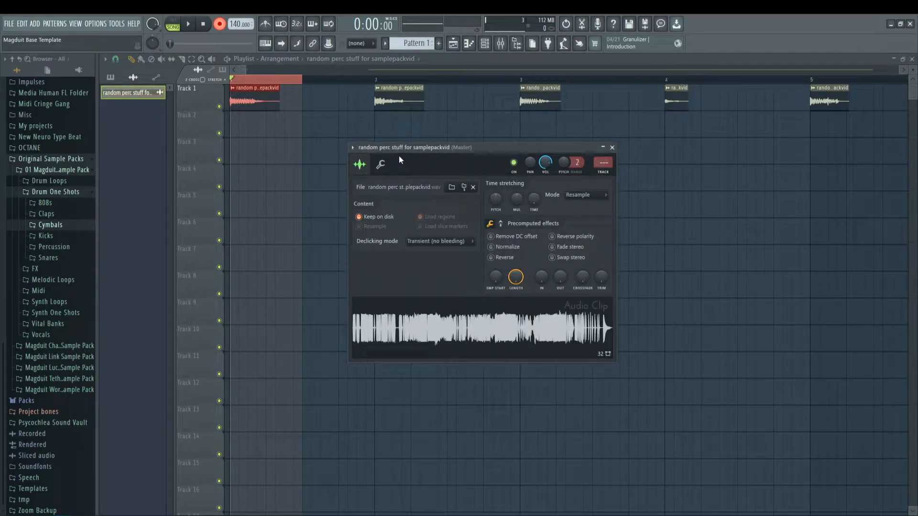
mouse_move(426, 149)
left_mouse_down()
mouse_move(483, 201)
mouse_move(429, 158)
left_mouse_up()
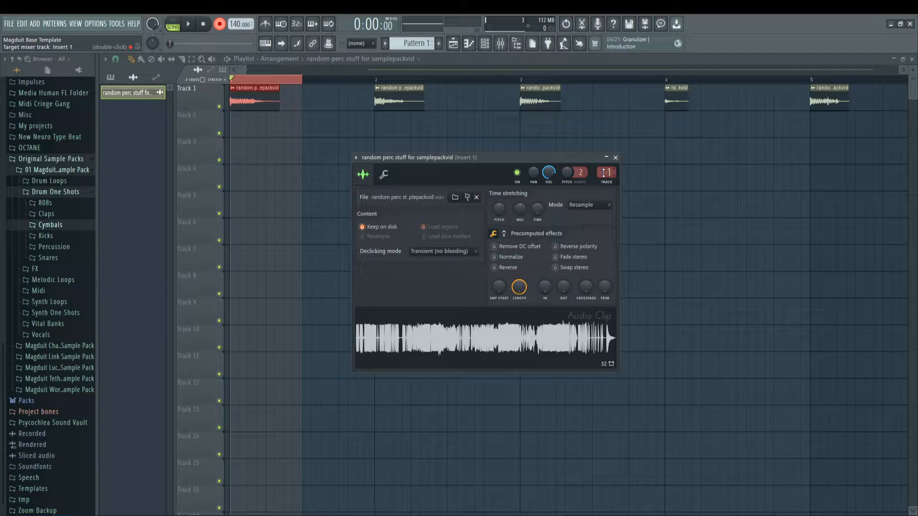
Step: Rename mixer track Insert 1 as "Initial Bus"
double_click(607, 173)
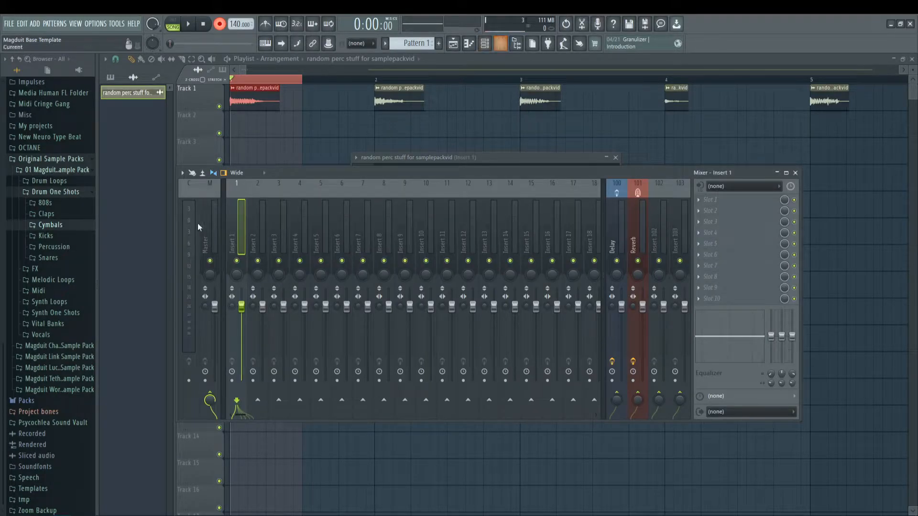
right_click(236, 220)
left_click(276, 192)
type("Initial")
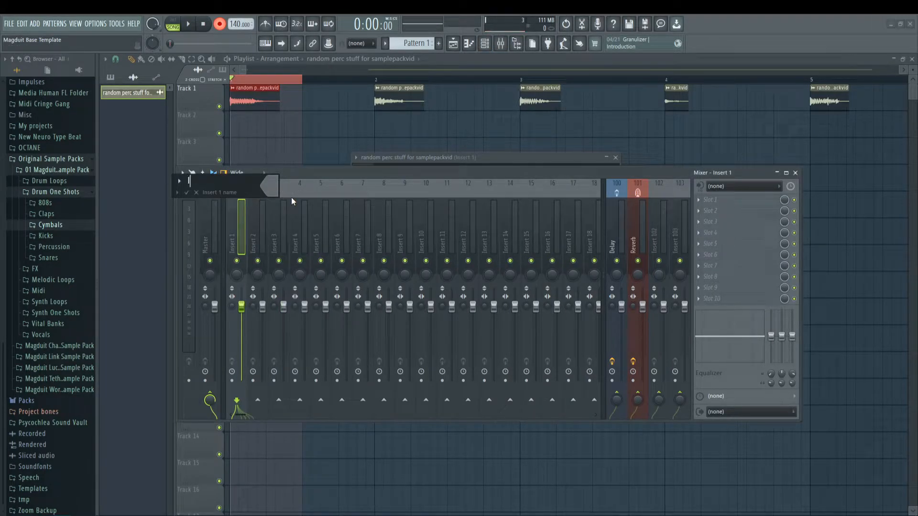
type(" Bus")
key("Return")
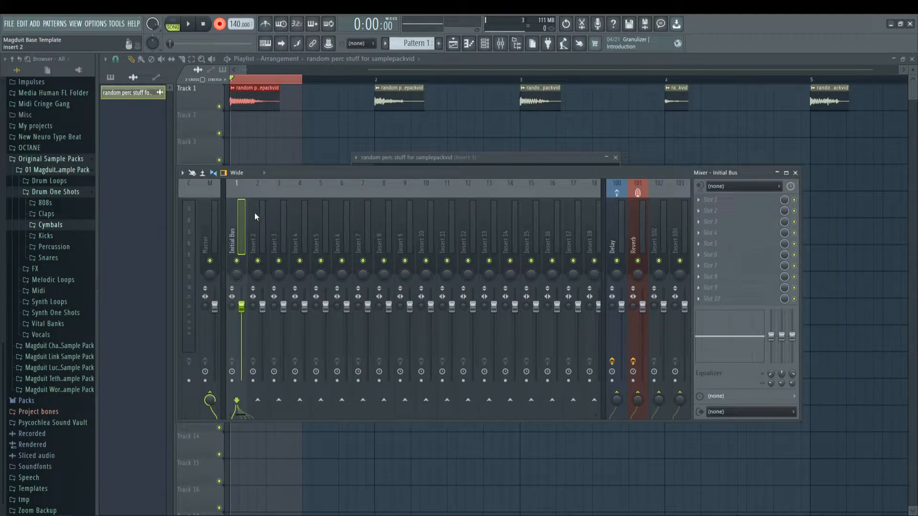
left_click_drag(327, 172, 375, 172)
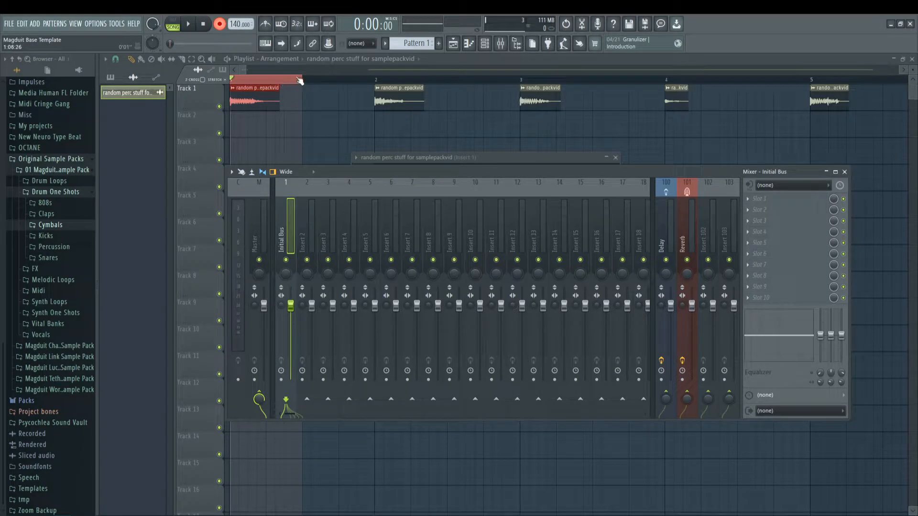
Step: Check the mixer track assignment in the percussion recording's channel settings and look over the row of hits
double_click(385, 95)
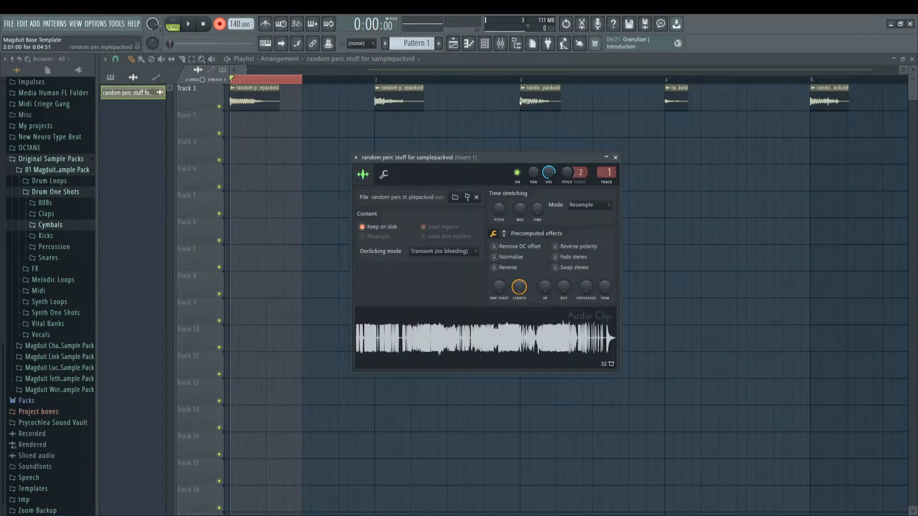
left_click(615, 157)
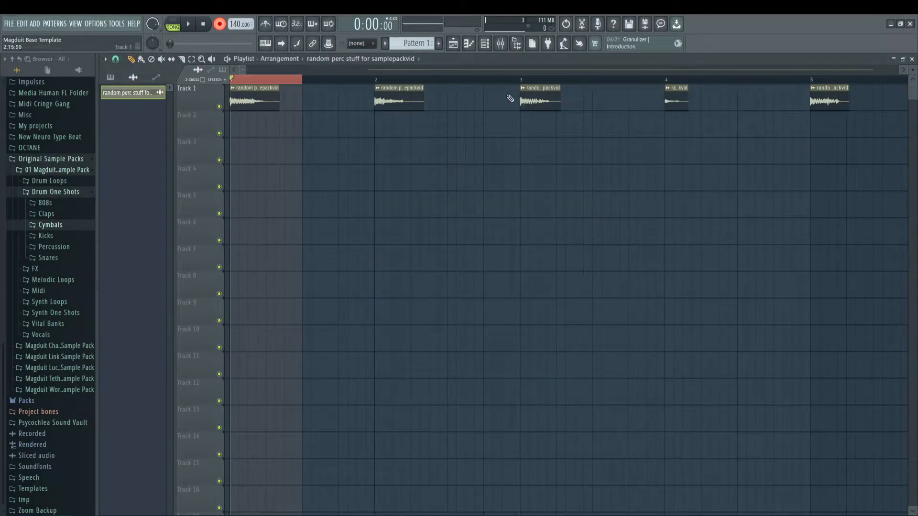
scroll(528, 87, "down", 2)
scroll(527, 87, "down", 2)
scroll(523, 87, "up", 2)
scroll(389, 70, "up", 3)
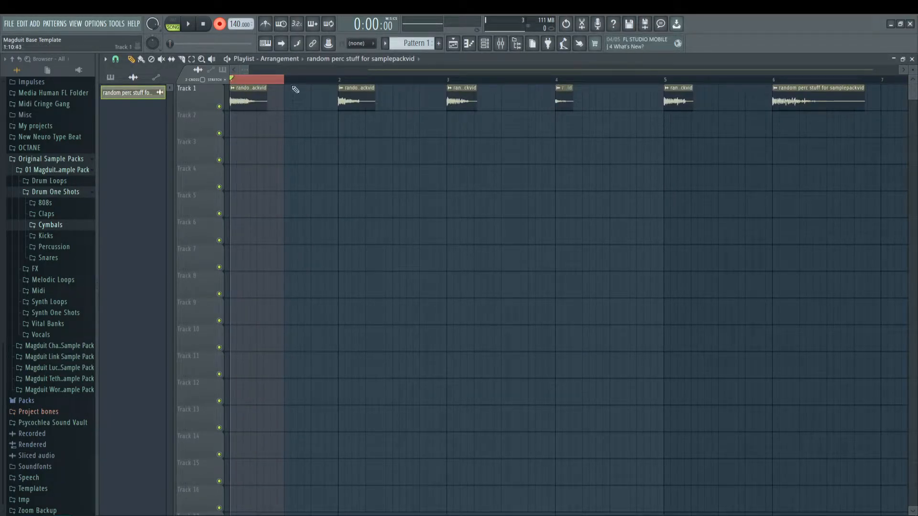
left_click(501, 44)
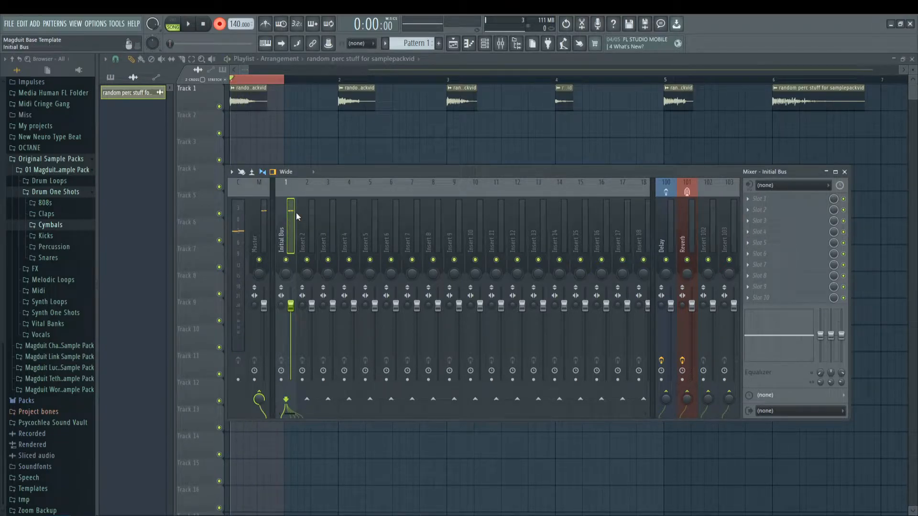
left_click(764, 200)
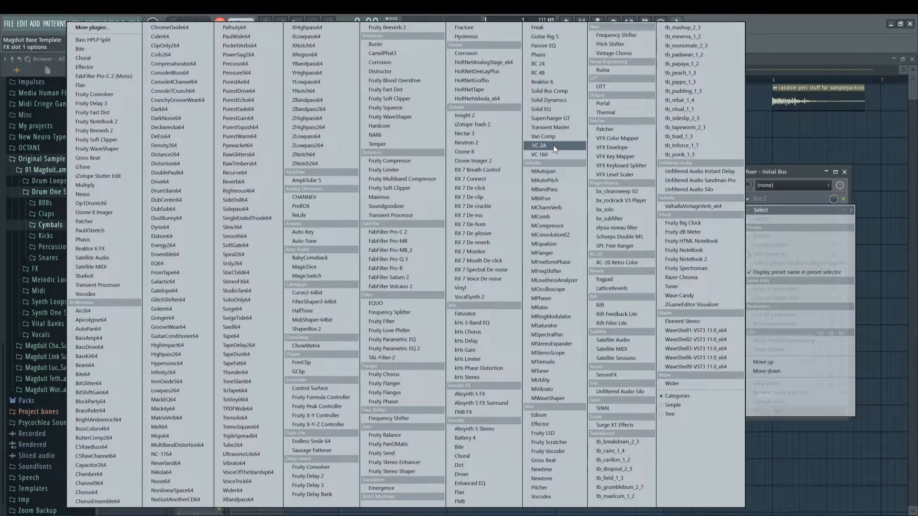
left_click(552, 146)
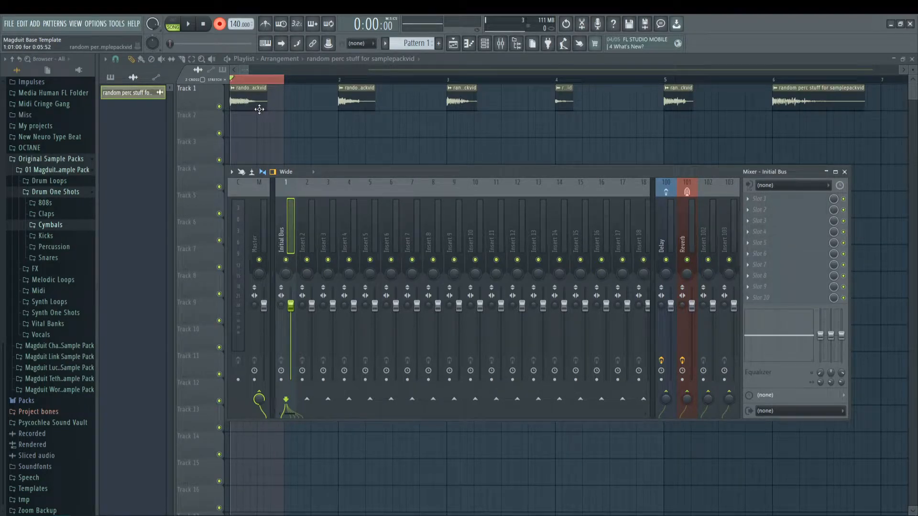
Step: Play back the first hit and check the second hit's channel settings
key("space")
key("space")
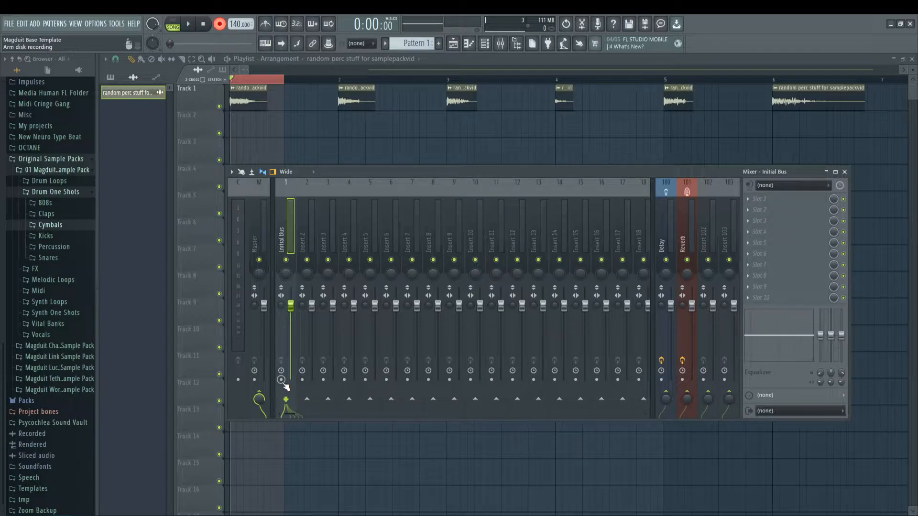
double_click(352, 102)
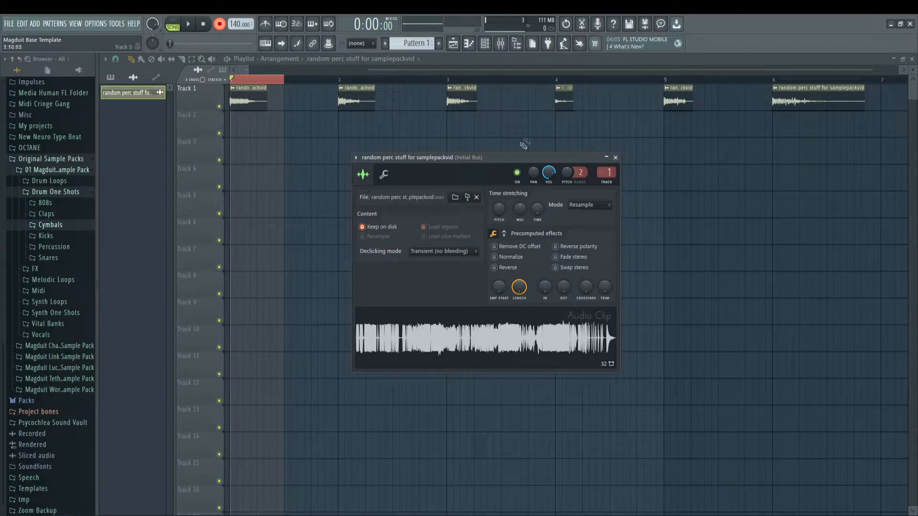
key("Escape")
Step: Arm the Initial Bus mixer track for disk recording
left_click(500, 43)
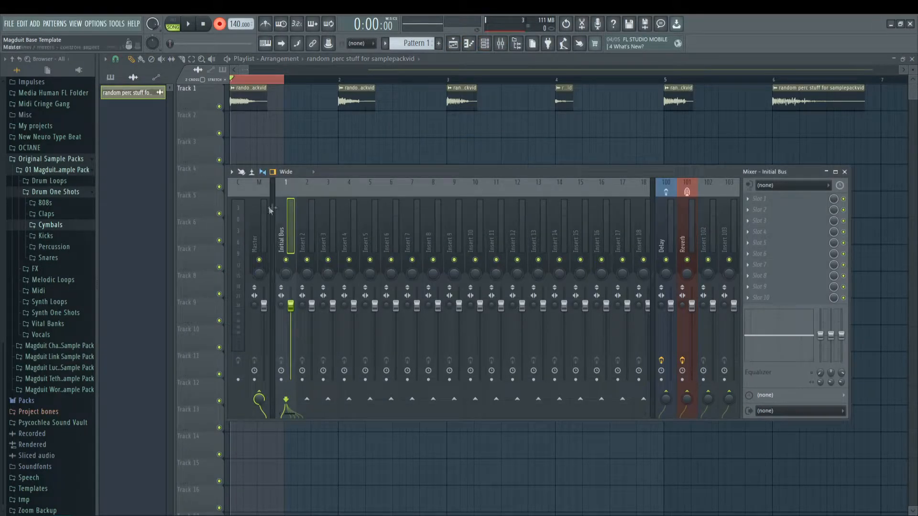
left_click(281, 380)
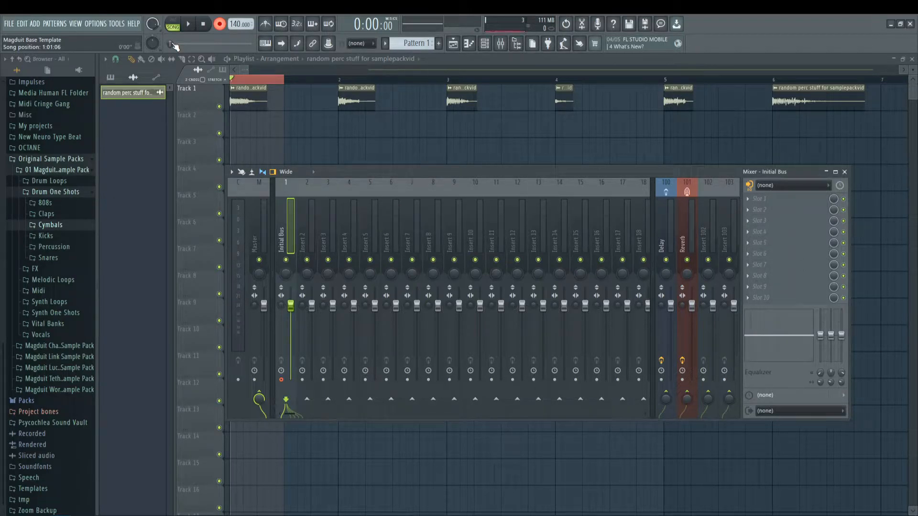
left_click(281, 380)
left_click_drag(355, 173, 370, 184)
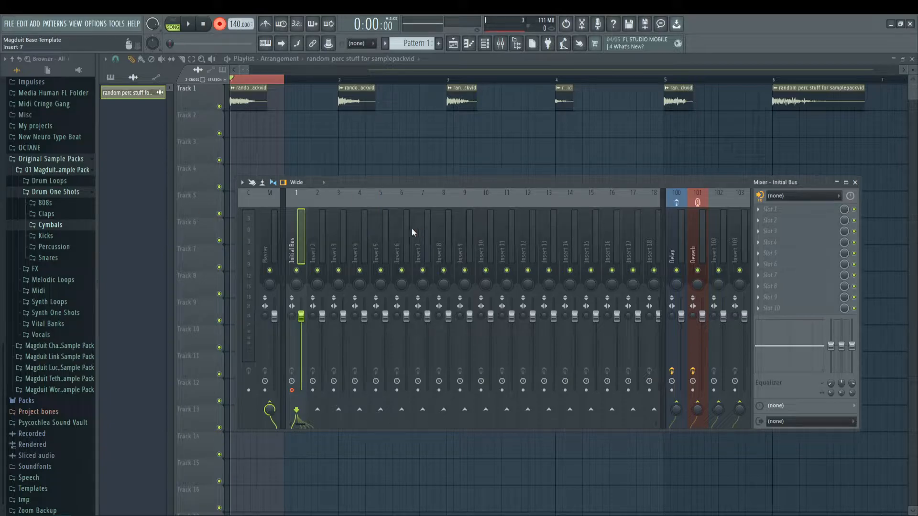
Step: Render the armed Initial Bus track to WAV with mode Song selection and tail Cut remainder
key("alt+r")
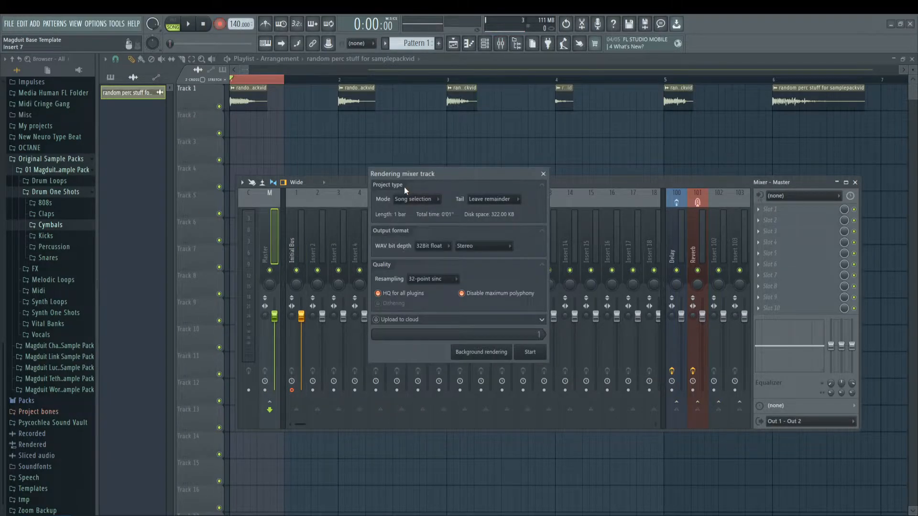
left_click_drag(433, 174, 426, 180)
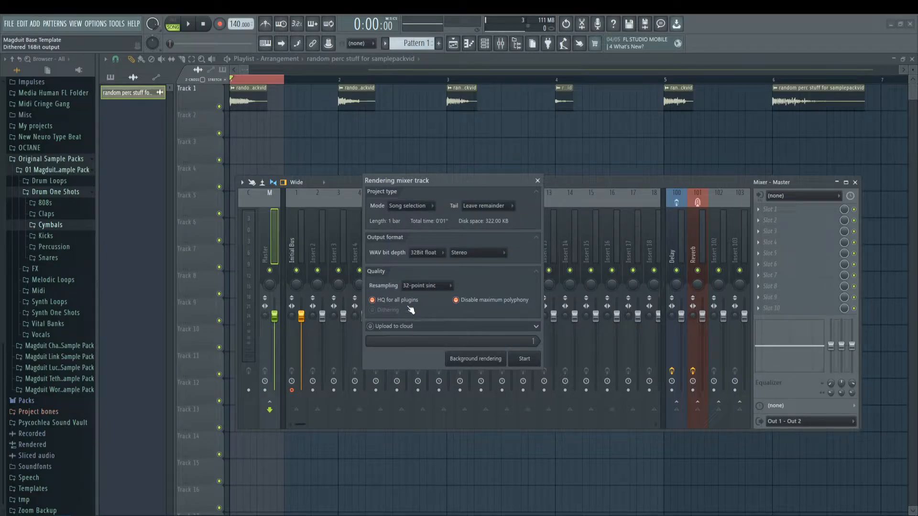
left_click(399, 208)
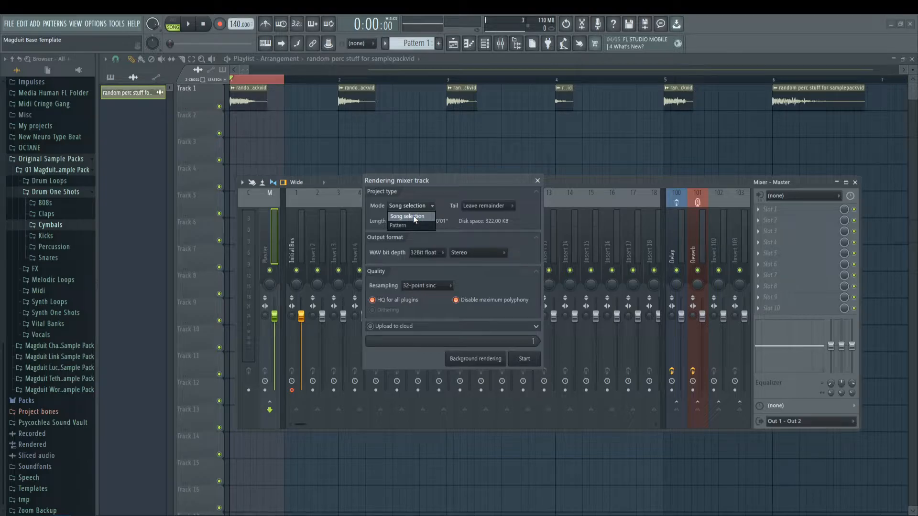
left_click(413, 216)
left_click(478, 205)
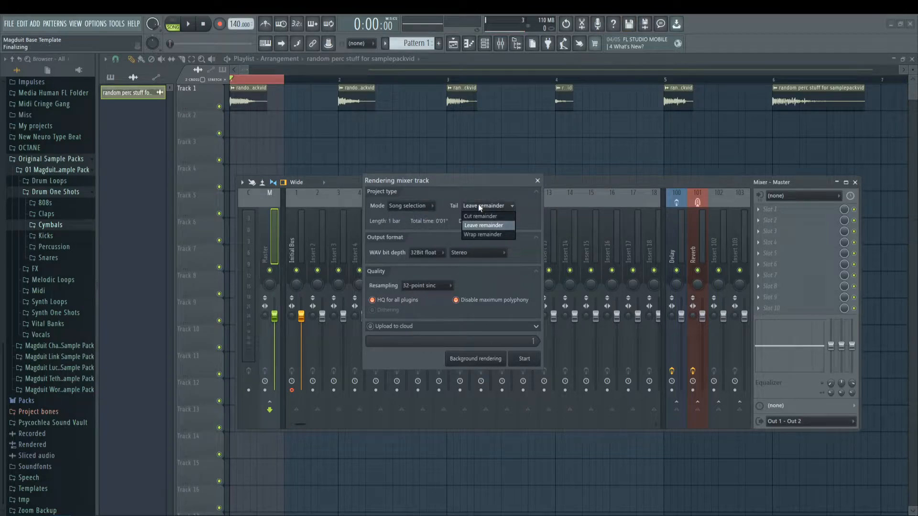
left_click(480, 217)
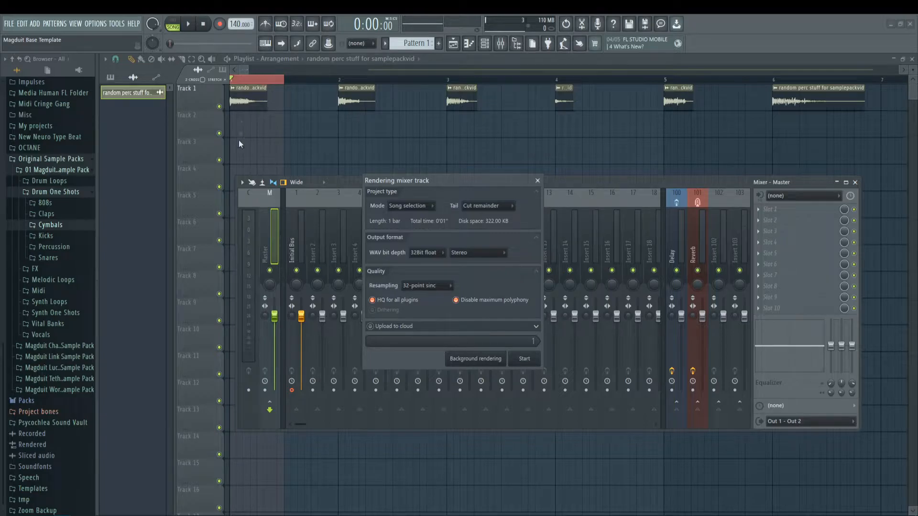
left_click(525, 360)
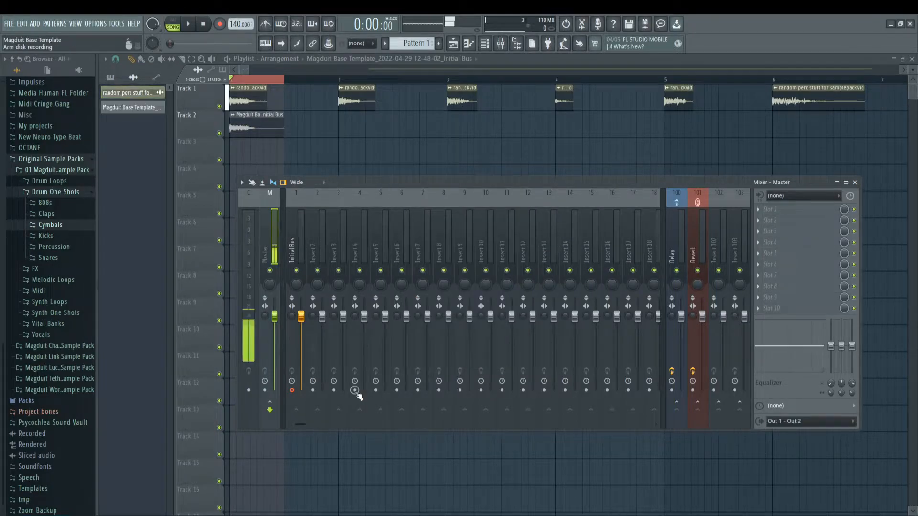
Step: Delete the original first hit and move the rendered Initial Bus clip from Track 2 into its place on Track 1
scroll(250, 82, "up", 2)
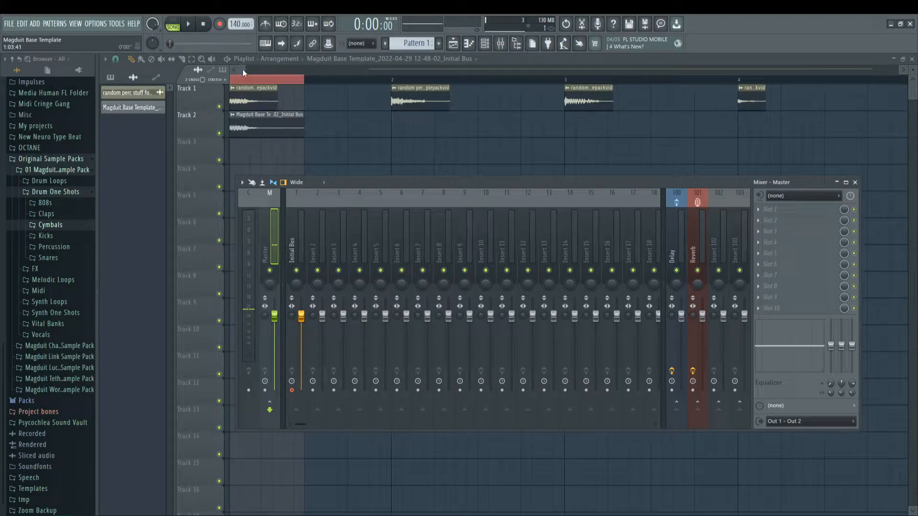
left_click_drag(243, 70, 232, 71)
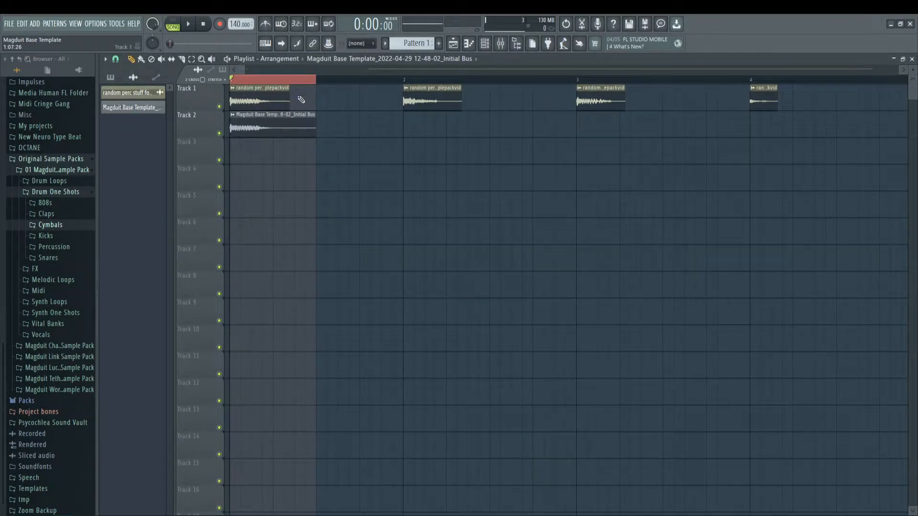
right_click(259, 98)
left_click_drag(247, 125, 248, 95)
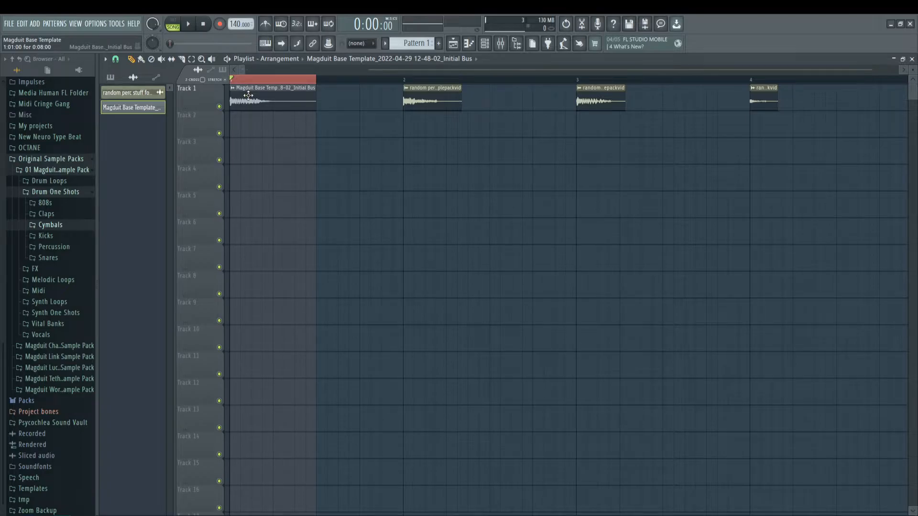
Step: Audition the rendered clip in its channel settings and enable Normalize for it
double_click(248, 95)
left_click_drag(300, 162, 494, 181)
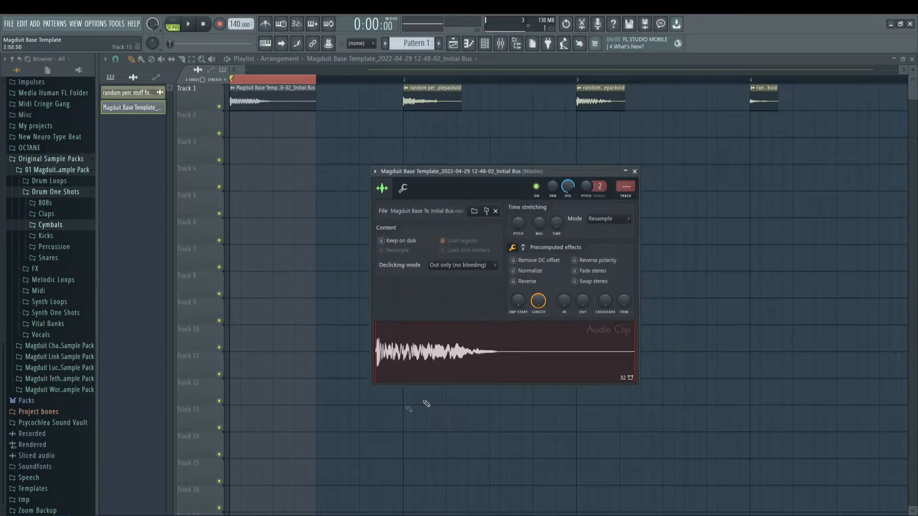
left_click(472, 367)
right_click(502, 369)
double_click(285, 103)
left_click(514, 271)
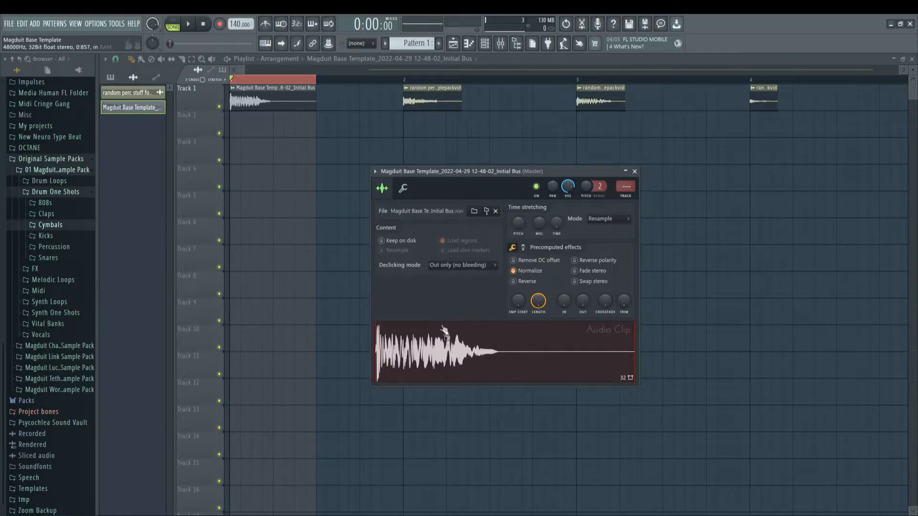
Step: Route the normalized clip to mixer track 2 and disarm disk recording on Initial Bus
left_click_drag(625, 187, 625, 180)
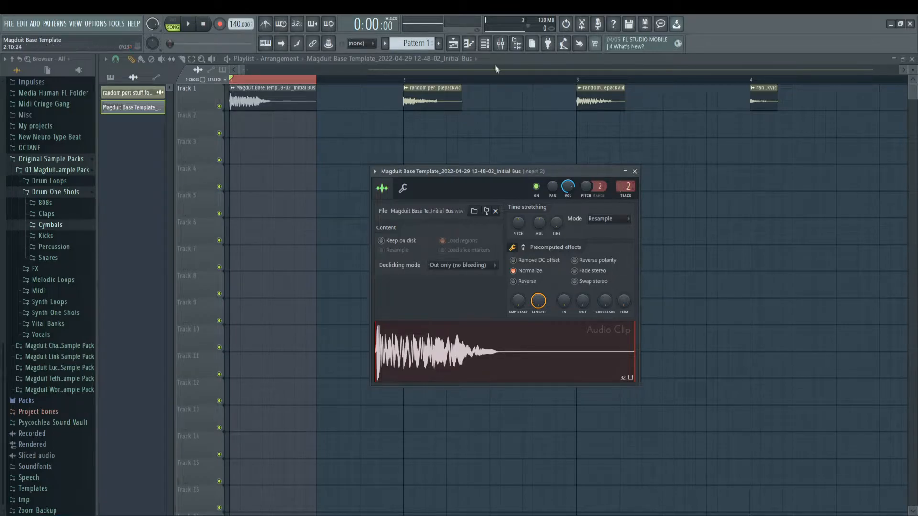
left_click(501, 44)
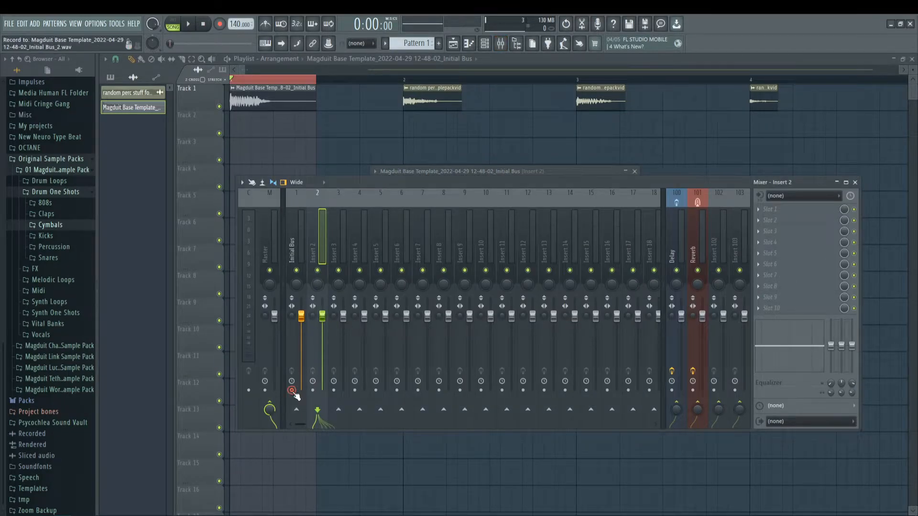
mouse_move(322, 315)
left_mouse_down()
mouse_move(323, 339)
mouse_move(322, 302)
left_mouse_up()
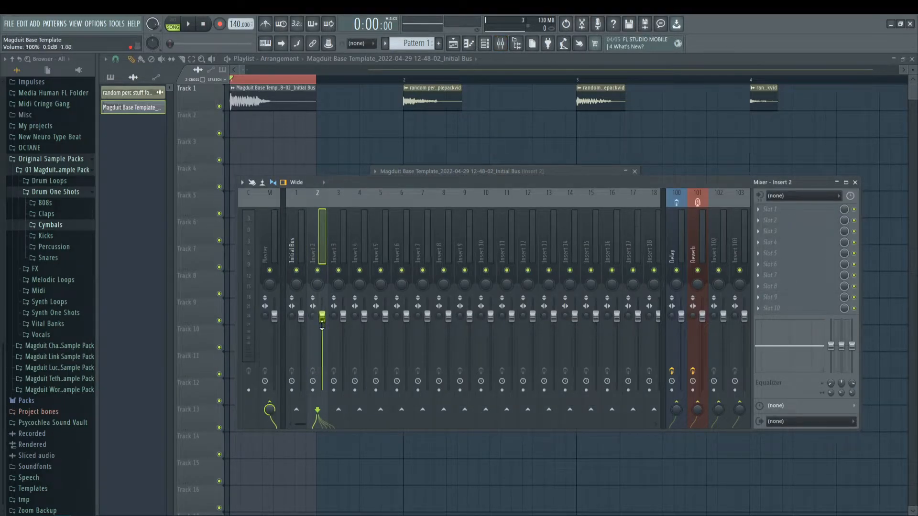
left_click_drag(363, 180, 390, 419)
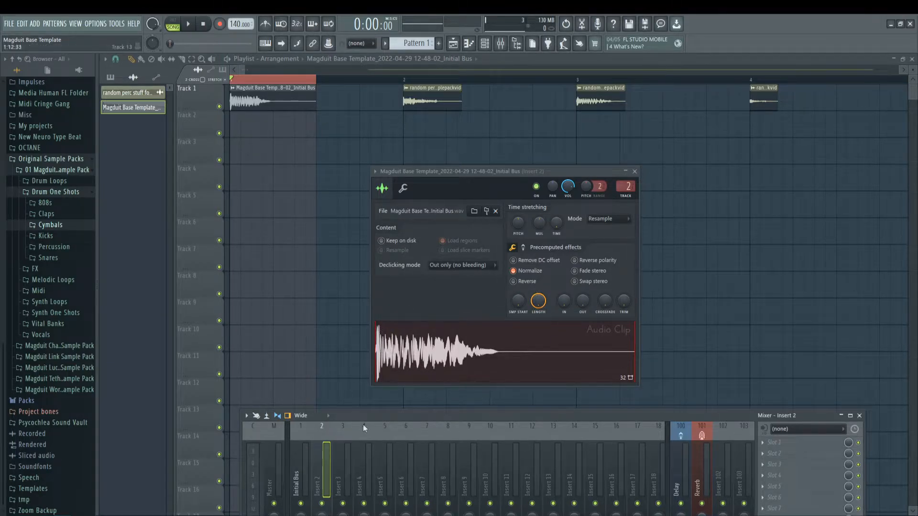
Step: Audition the normalized clip with the Insert 2 mixer channel in view and close the clip's channel settings
left_click_drag(485, 168, 505, 128)
left_click_drag(362, 412, 365, 161)
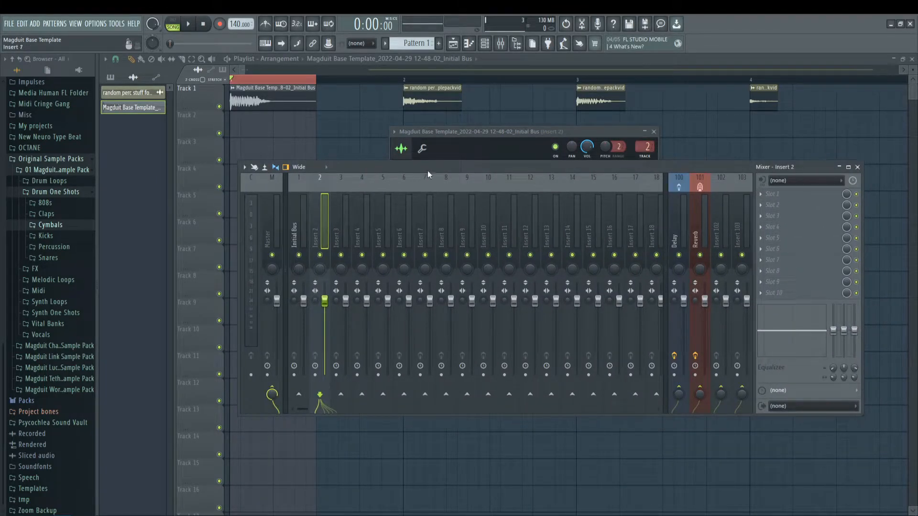
left_click_drag(427, 171, 423, 193)
mouse_move(321, 324)
left_mouse_down()
mouse_move(321, 369)
mouse_move(321, 325)
left_mouse_up()
key("space")
key("space")
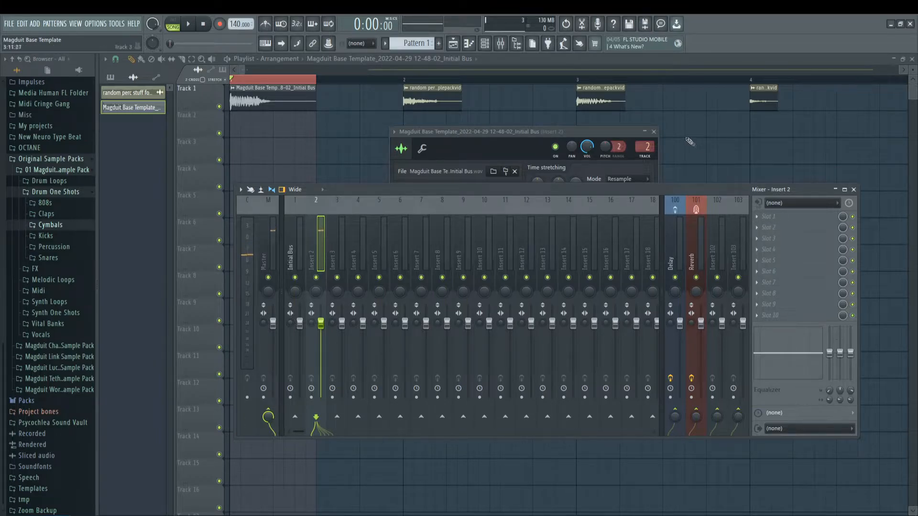
left_click(654, 132)
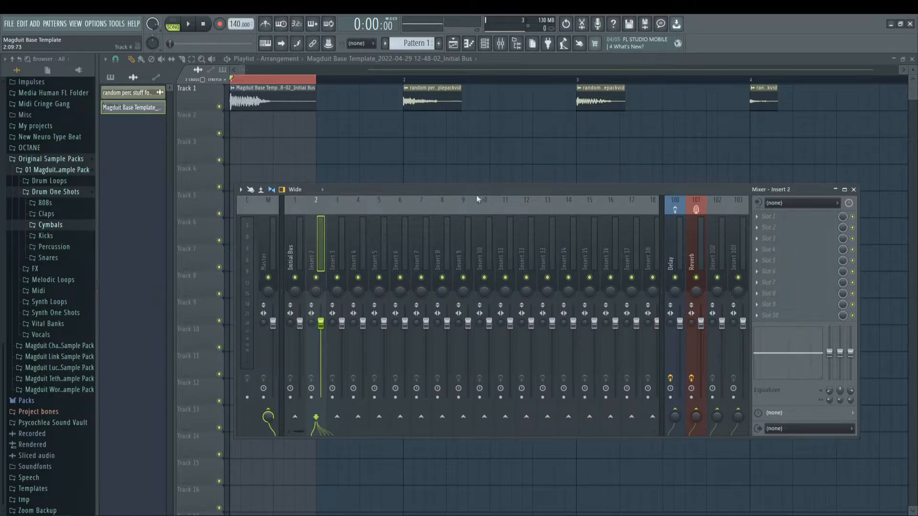
Step: Load VC 2A on Insert 2 in effect slot 10 and set its Peak Reduction to 31%
left_click_drag(363, 190, 358, 214)
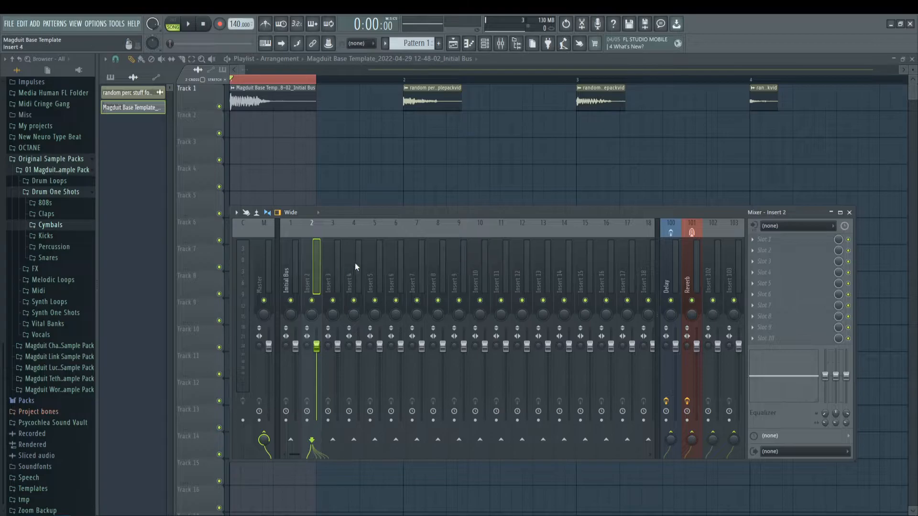
left_click_drag(515, 213, 472, 175)
left_click_drag(581, 176, 592, 176)
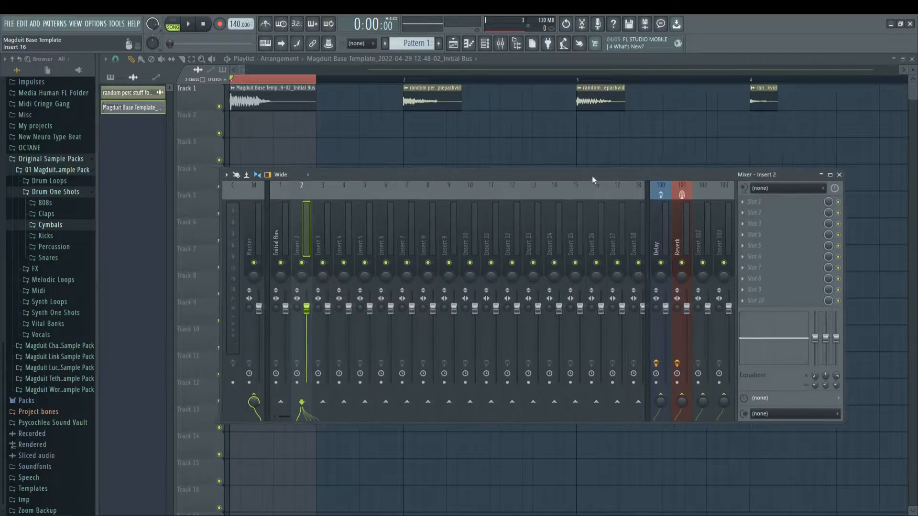
left_click(756, 213)
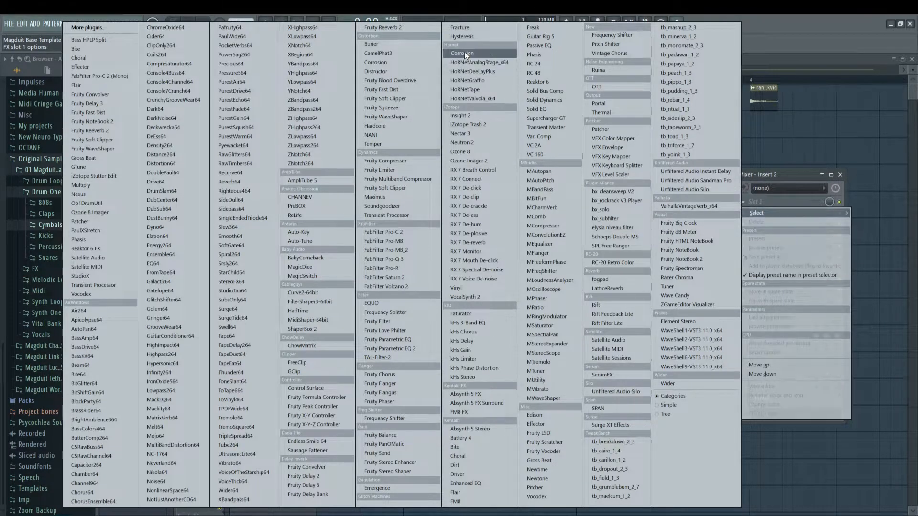
left_click(547, 145)
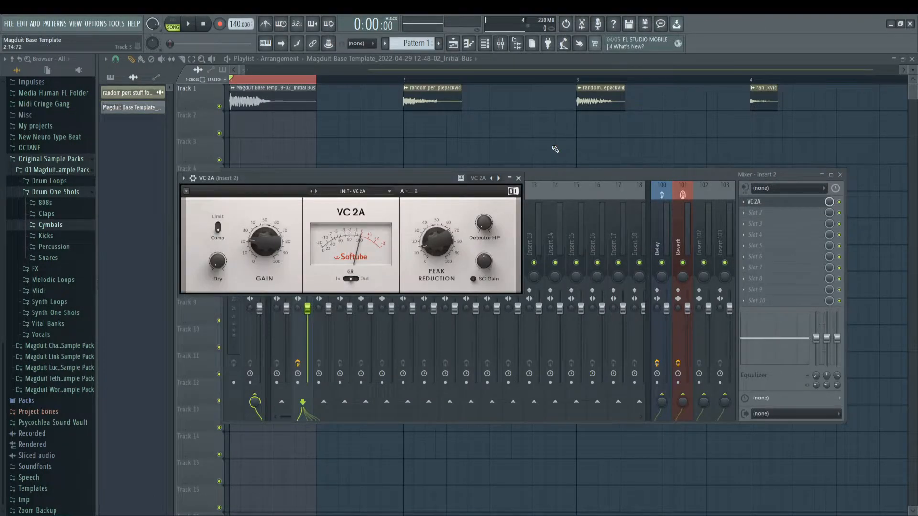
left_click_drag(776, 208, 779, 304)
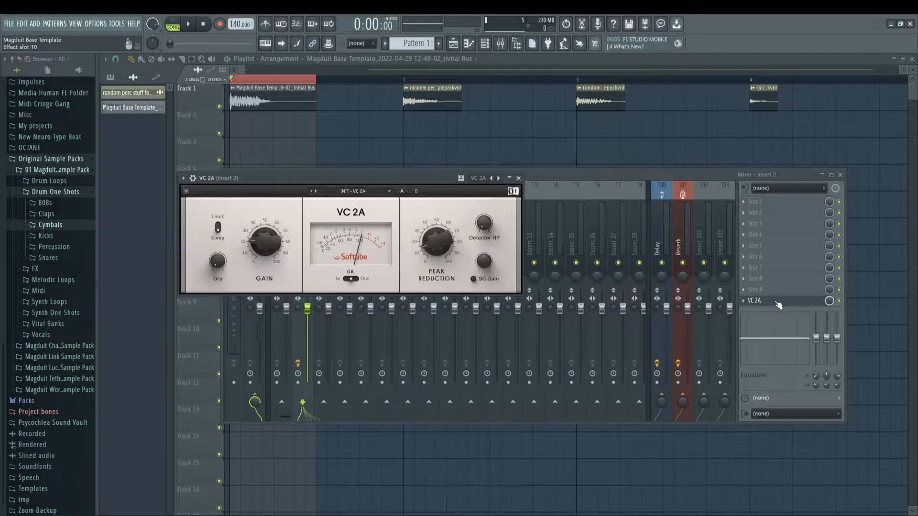
left_click_drag(388, 182, 463, 218)
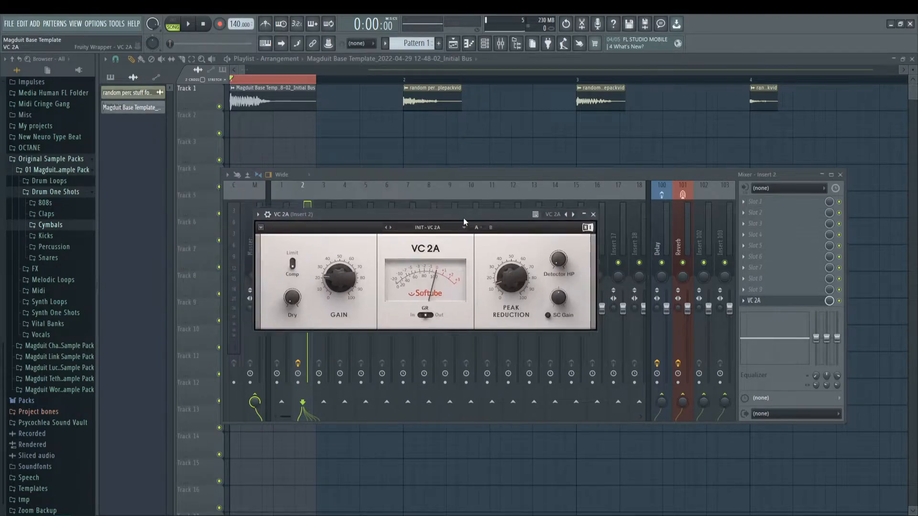
left_click_drag(511, 278, 511, 288)
left_click_drag(480, 217, 453, 207)
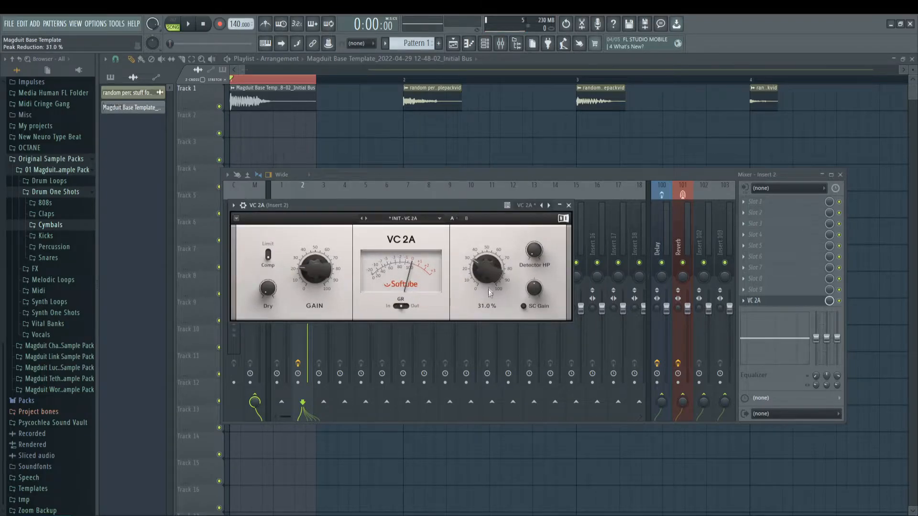
Step: Load Transient Processor into effect slot 9 of Insert 2, ahead of VC 2A, and open its editor
left_click(756, 290)
mouse_move(759, 299)
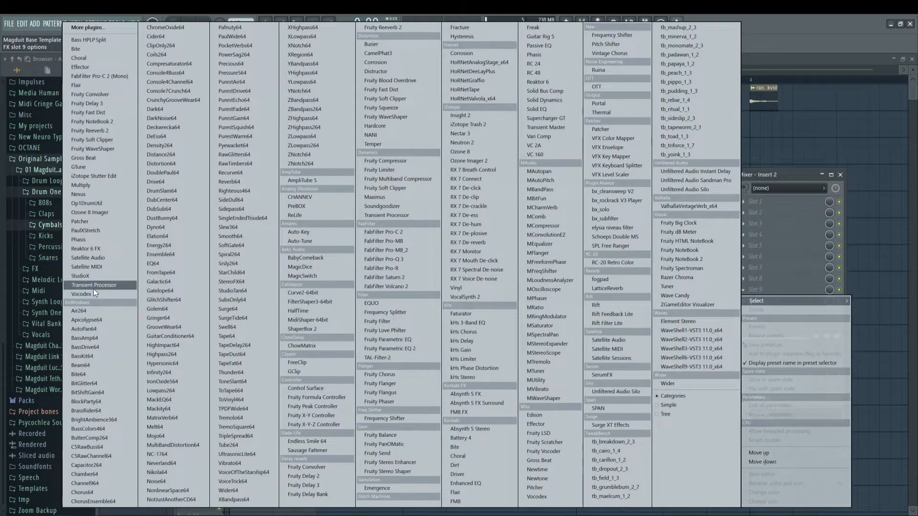
left_click(94, 286)
left_click_drag(308, 188, 532, 196)
left_click(775, 301)
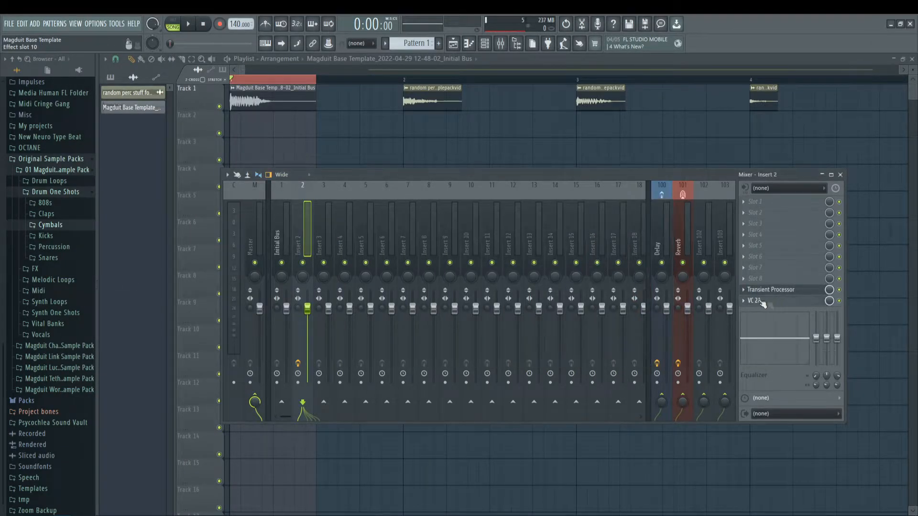
left_click(771, 290)
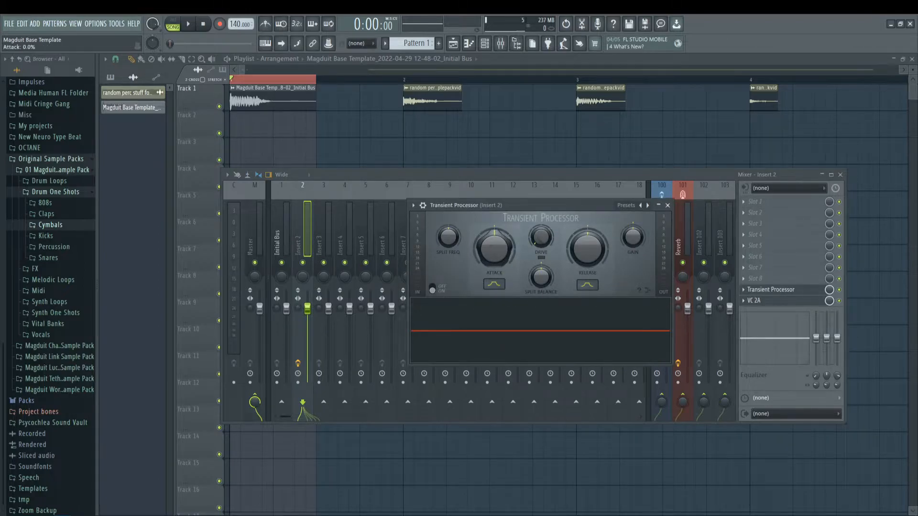
Step: Try adjusting Transient Processor's Attack and delete the plugin from slot 9
left_click_drag(504, 235, 504, 230)
left_click(667, 205)
left_click(741, 289)
mouse_move(742, 290)
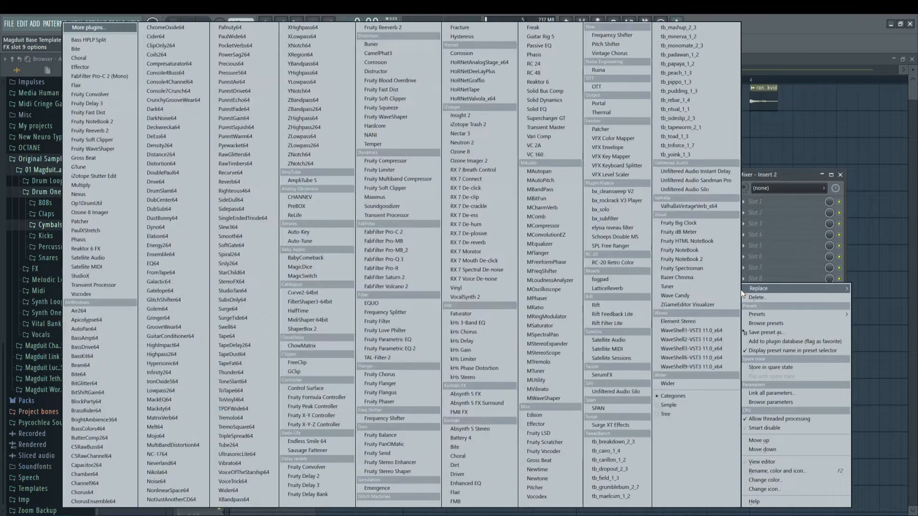
left_click(765, 298)
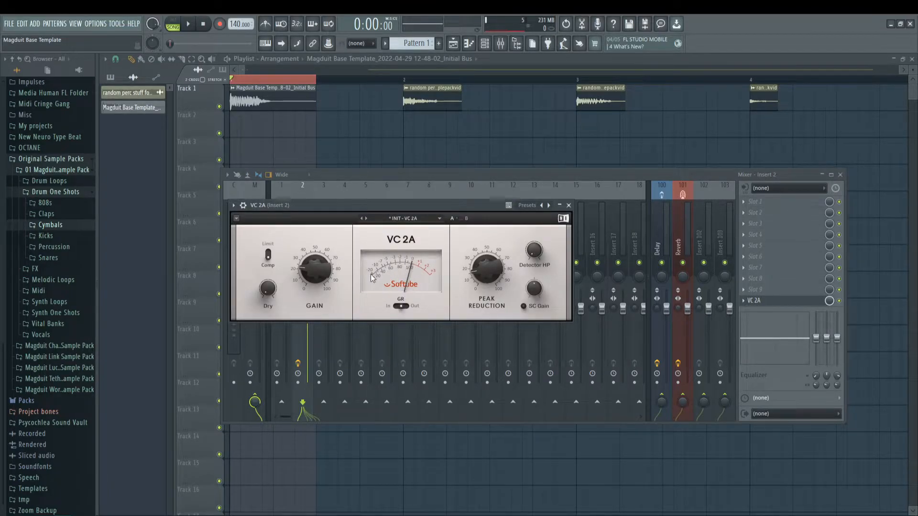
Step: Lower VC 2A's Peak Reduction to 17% and then to 8%
mouse_move(487, 269)
left_mouse_down()
mouse_move(487, 215)
mouse_move(487, 272)
left_mouse_up()
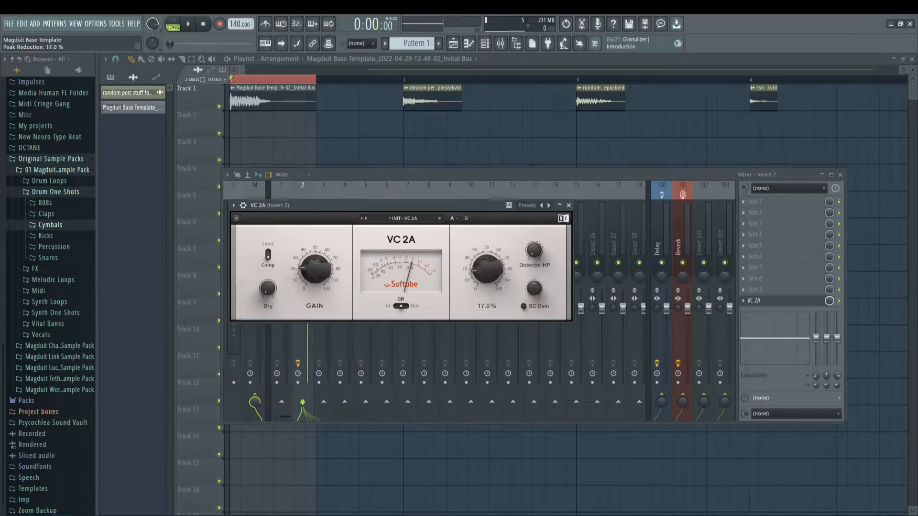
mouse_move(310, 274)
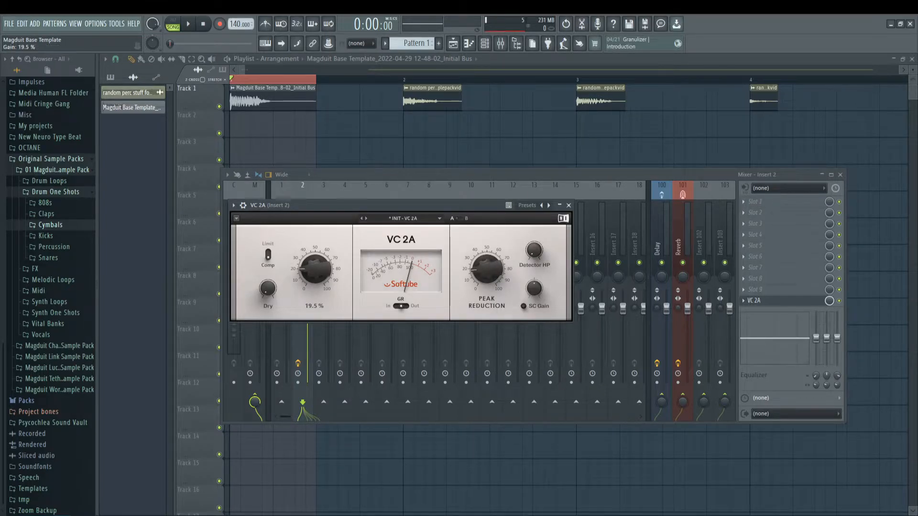
left_click_drag(412, 207, 409, 206)
left_click_drag(481, 256, 447, 267)
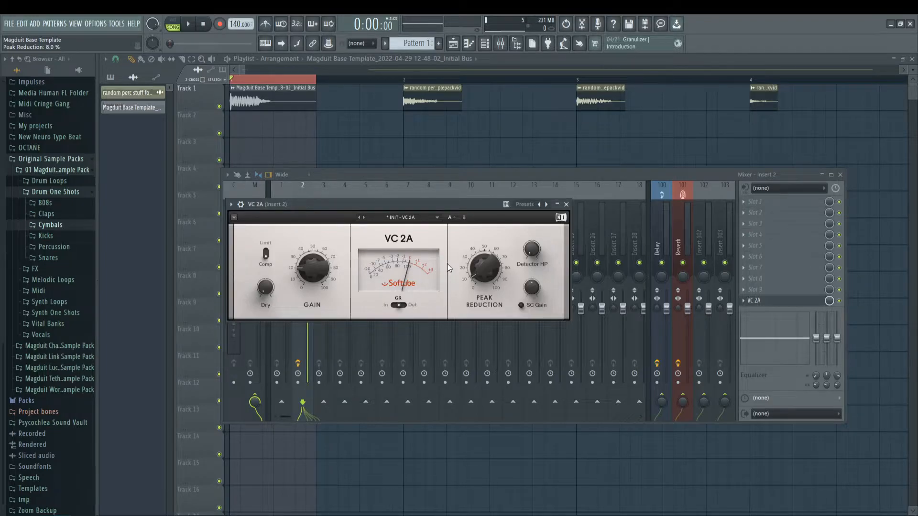
Step: Bring the mixer back, reopen VC 2A on Insert 2 and set its Peak Reduction to 16%
scroll(250, 81, "up", 2)
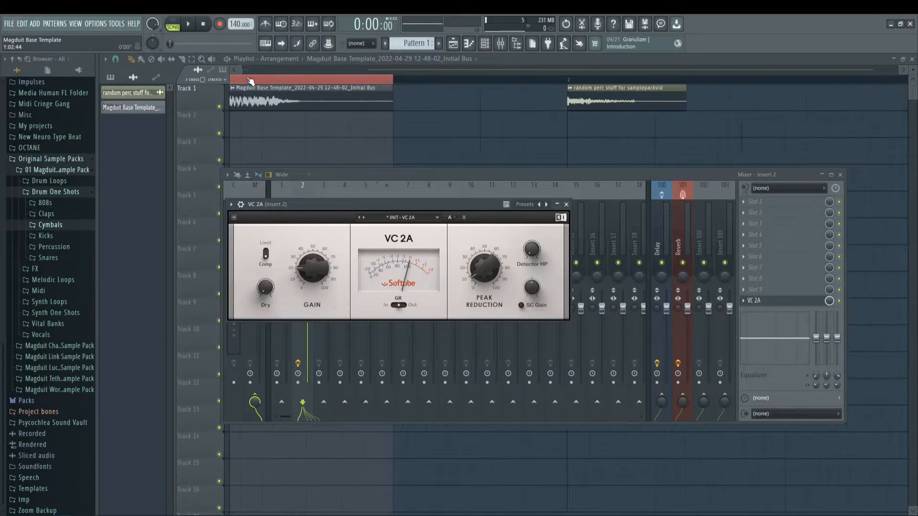
left_click(235, 70)
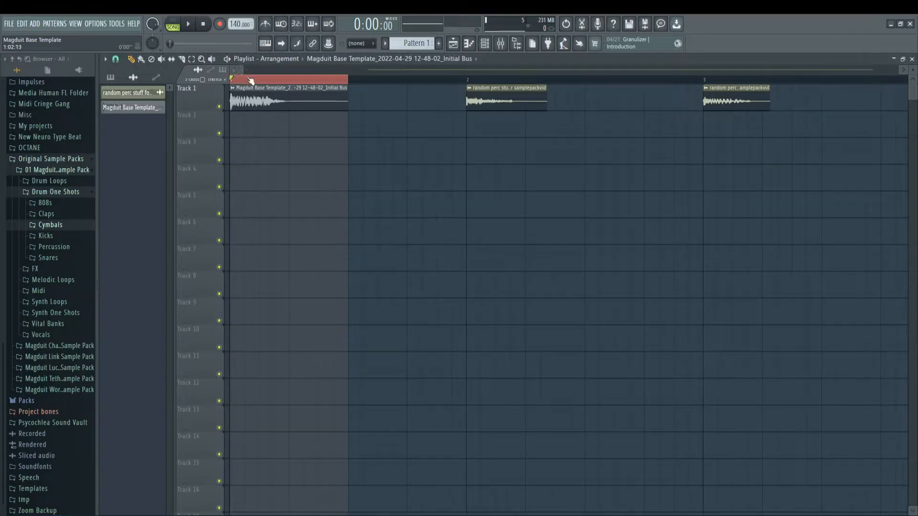
left_click(501, 43)
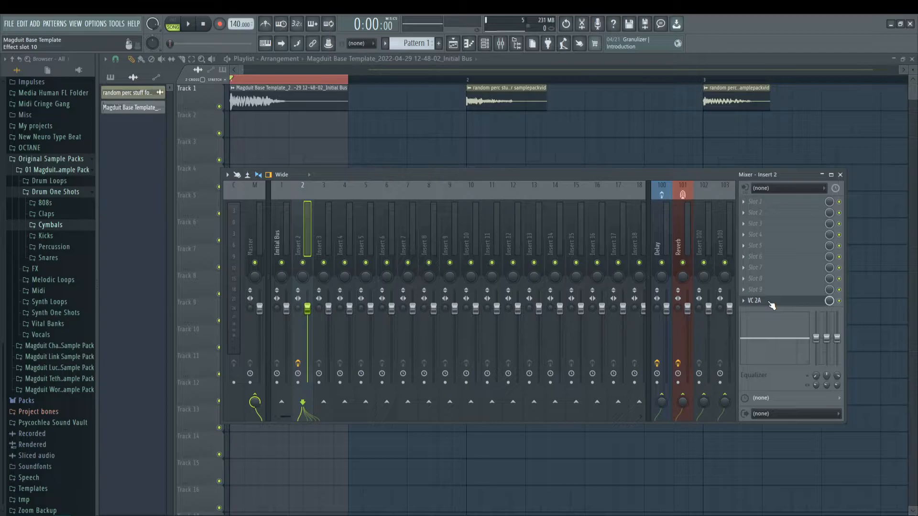
left_click(755, 301)
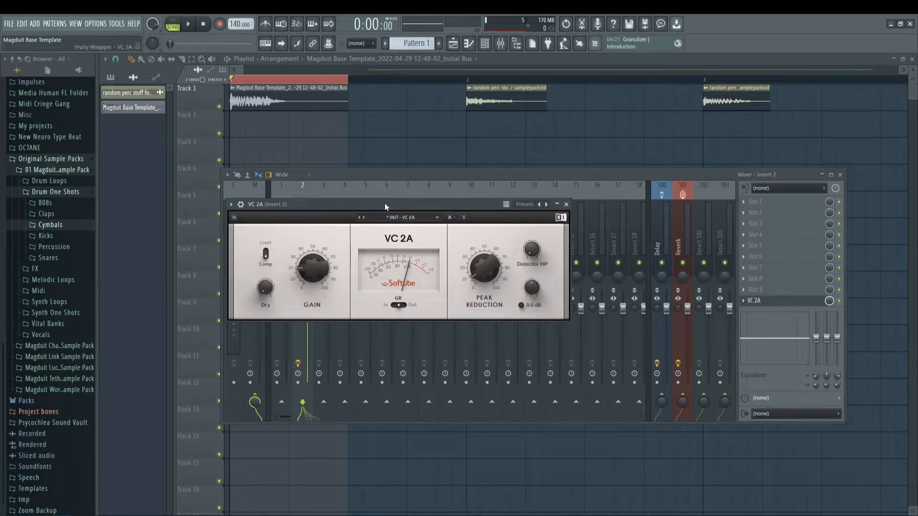
left_click_drag(386, 205, 394, 214)
left_click_drag(493, 277, 492, 313)
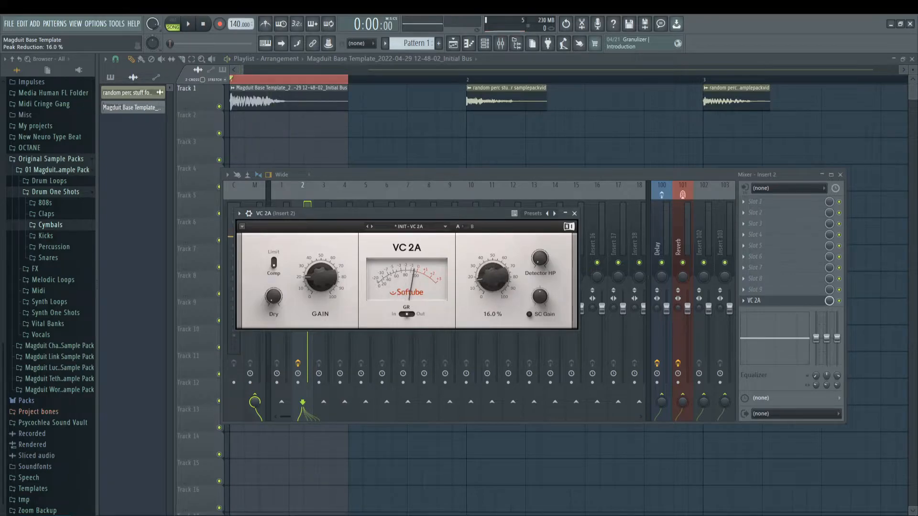
Step: Audition the clip with VC 2A's Peak Reduction at 89% and reduce it to 38%
left_click_drag(492, 277, 493, 214)
key("space")
key("space")
key("space")
key("space")
key("space")
key("space")
key("space")
key("space")
key("space")
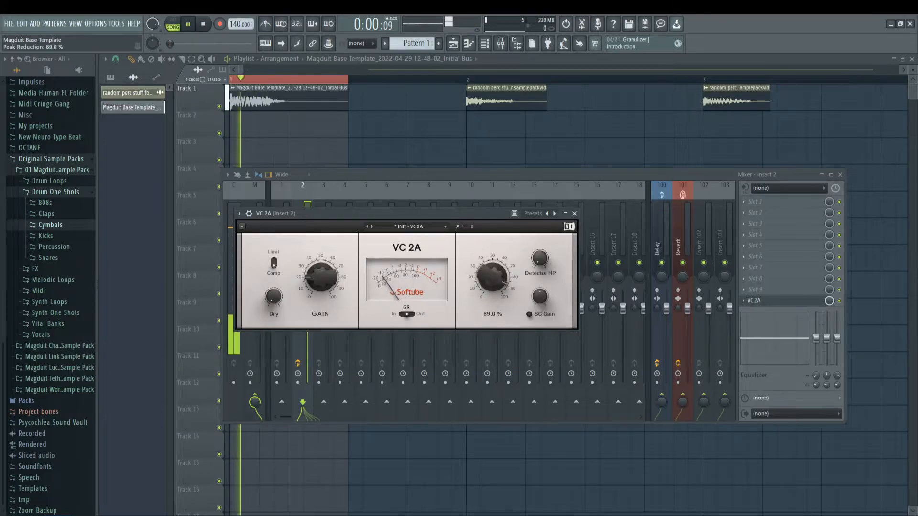
left_click_drag(493, 277, 495, 239)
key("space")
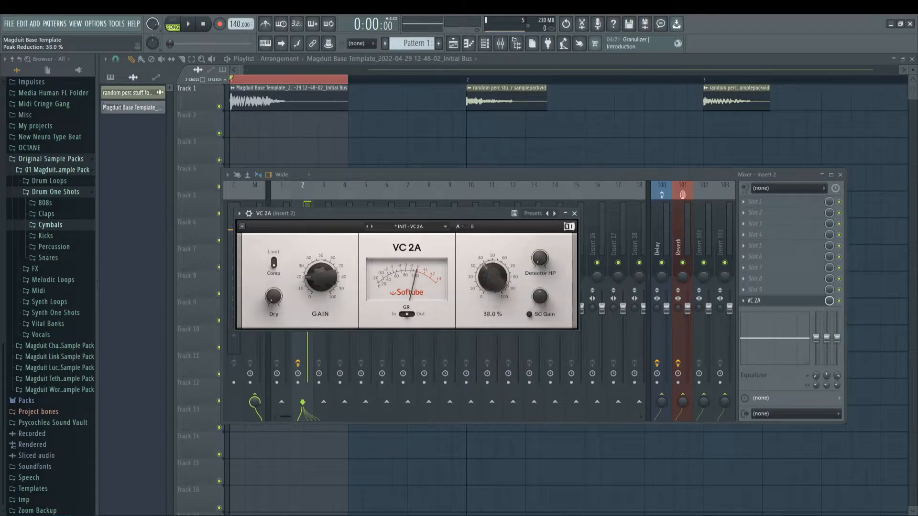
Step: Compare the clip's sound with VC 2A's Peak Reduction at 42% and at 25%
left_click_drag(456, 213, 603, 154)
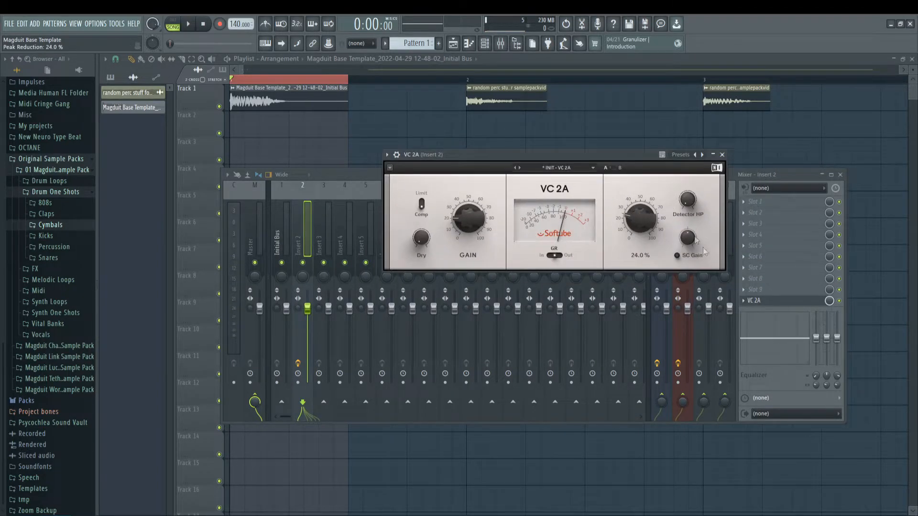
left_click_drag(636, 211, 655, 221)
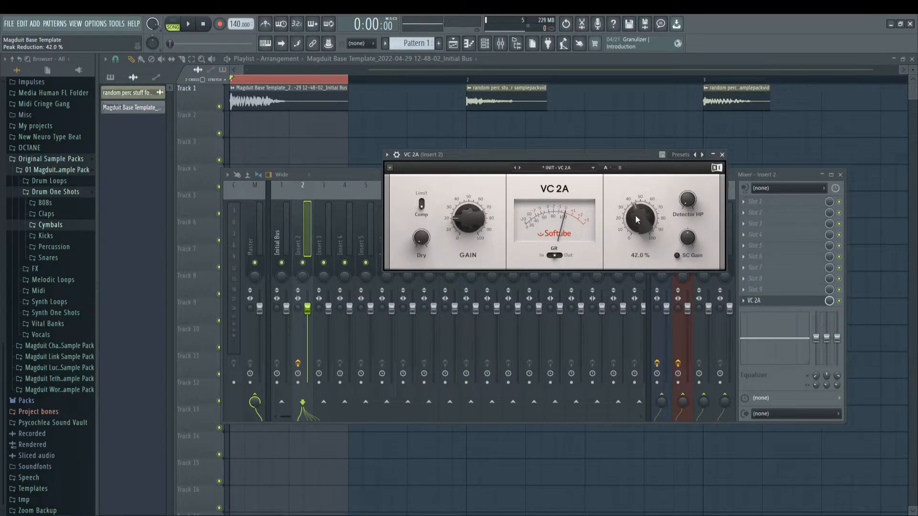
key("space")
left_click_drag(637, 219, 637, 236)
key("space")
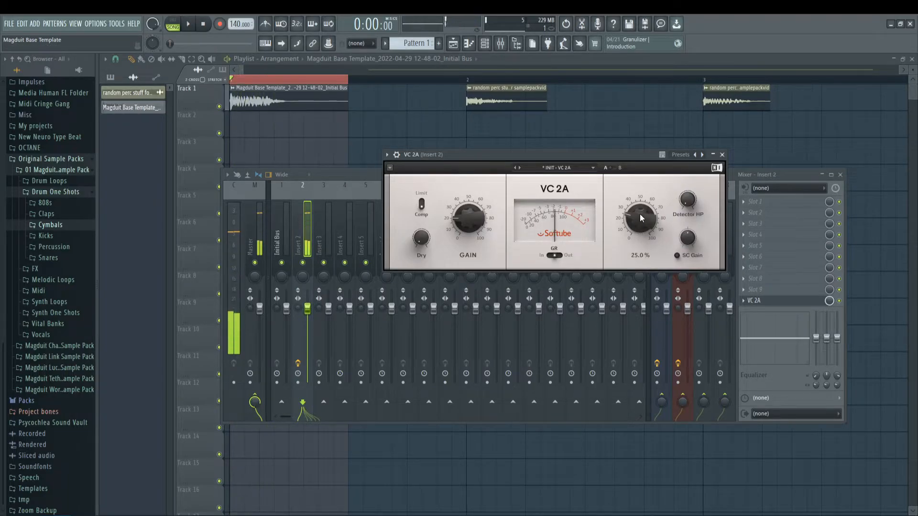
key("space")
key("space")
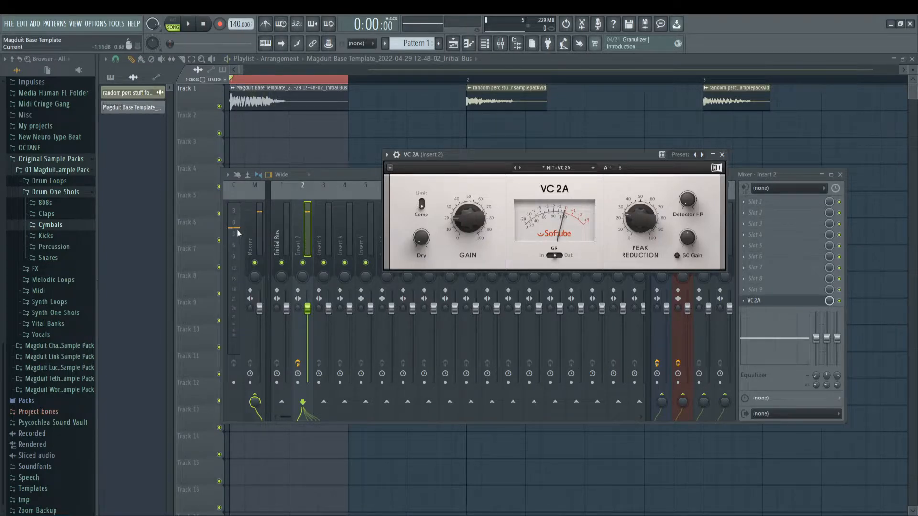
Step: Raise VC 2A's Peak Reduction to about 30% while auditioning the clip and checking its mixer peak level
key("space")
left_click_drag(637, 233, 637, 223)
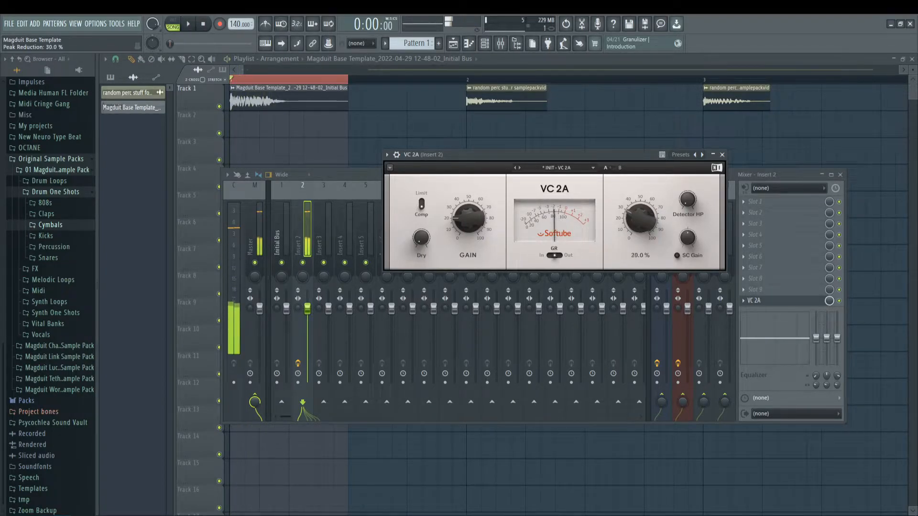
key("space")
key("space")
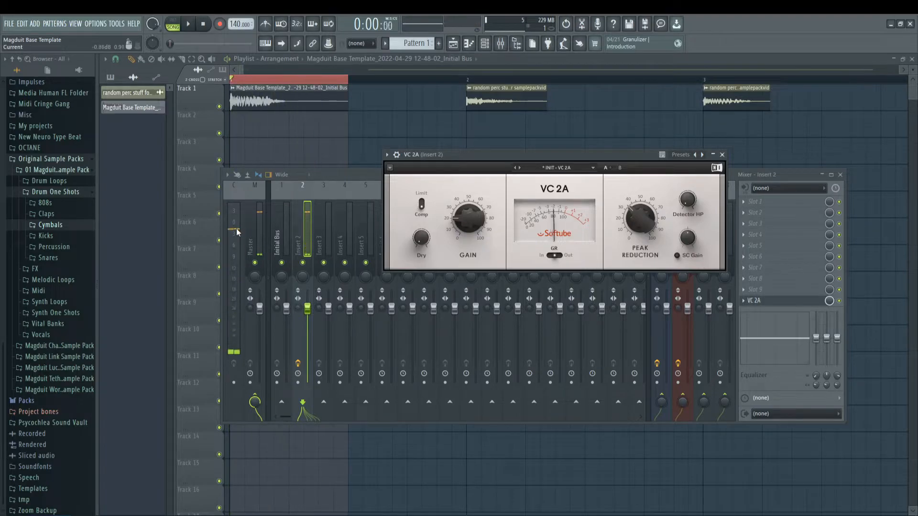
key("space")
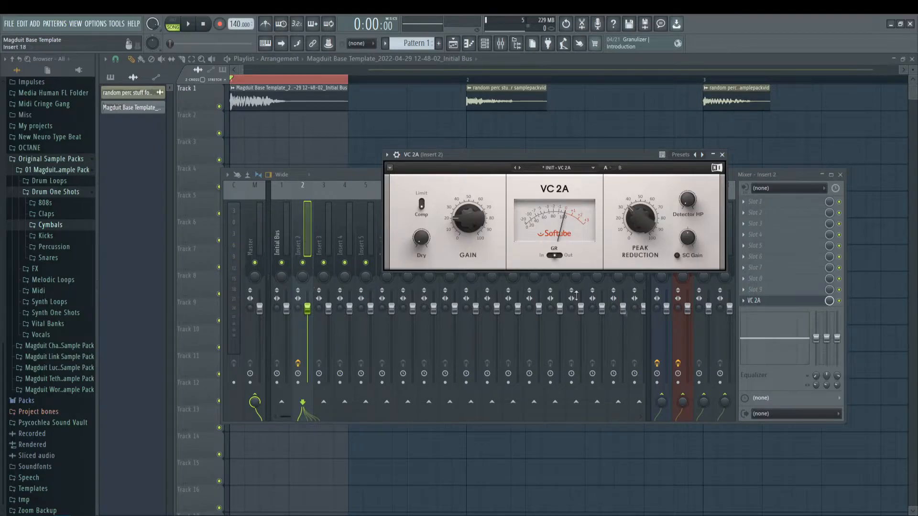
Step: Audition the clip repeatedly through VC 2A, lower Peak Reduction slightly and close the compressor's editor
left_click_drag(575, 154, 538, 195)
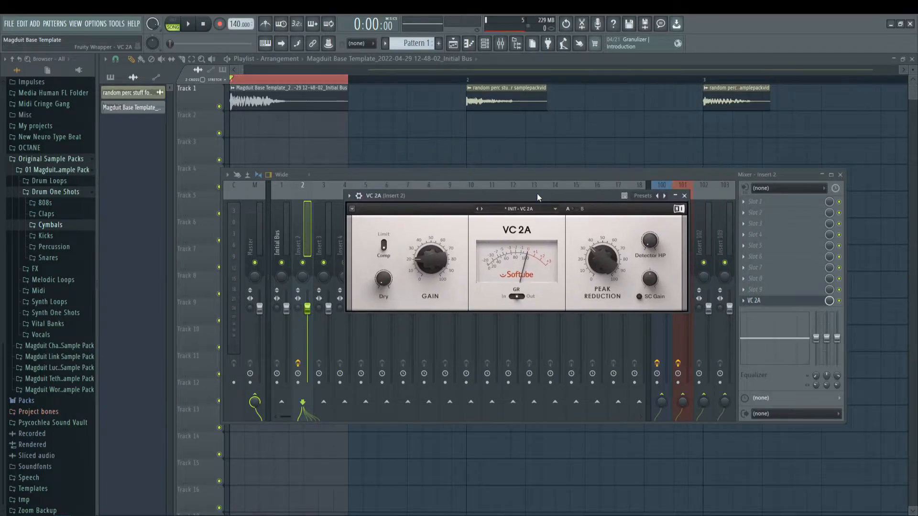
key("space")
key("space")
key("space")
key("space")
key("space")
key("space")
mouse_move(604, 255)
left_mouse_down()
mouse_move(613, 263)
mouse_move(614, 252)
mouse_move(604, 267)
mouse_move(603, 238)
mouse_move(604, 265)
left_mouse_up()
left_click(684, 195)
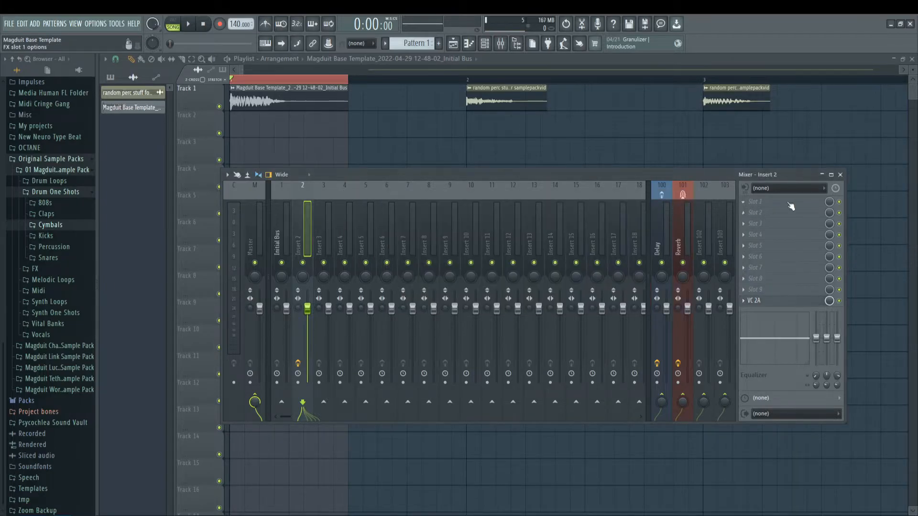
Step: Try Fruity dB Meter in effect slot 1 of Insert 2 while auditioning the clip
left_click(755, 201)
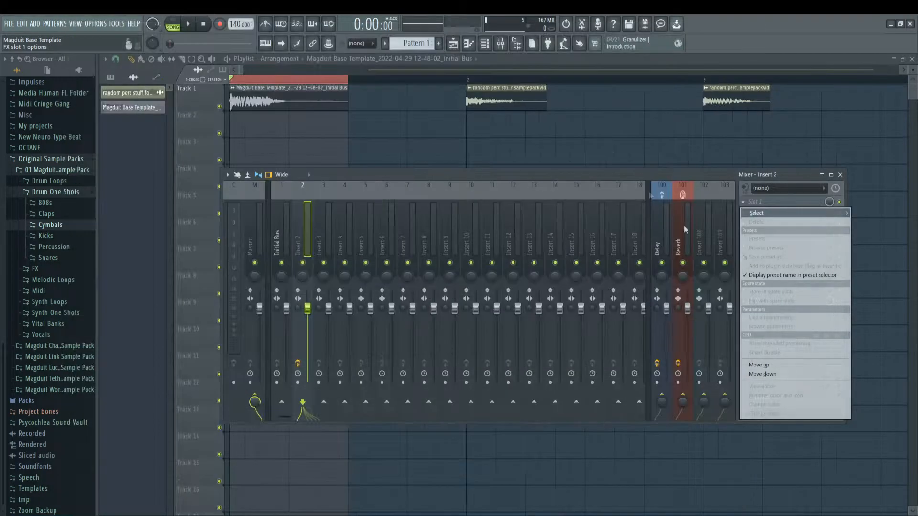
left_click(684, 230)
key("space")
Step: Reopen VC 2A, nudge its Peak Reduction up slightly, audition the clip again and close the editor
key("space")
left_click(753, 301)
left_click_drag(604, 261, 603, 259)
key("space")
key("space")
key("space")
key("space")
key("space")
key("Escape")
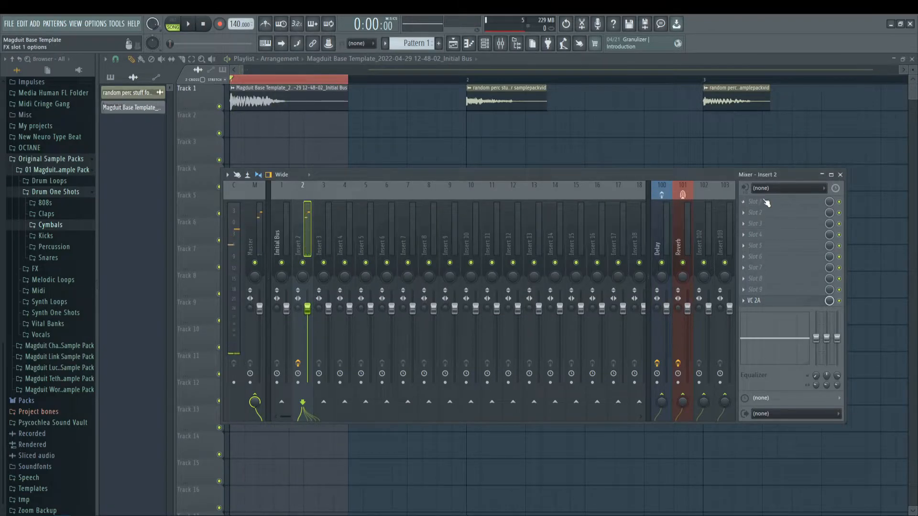
Step: Load HoRNetTape in effect slot 1 of Insert 2 and start auditioning the clip through it
left_click(755, 201)
mouse_move(784, 212)
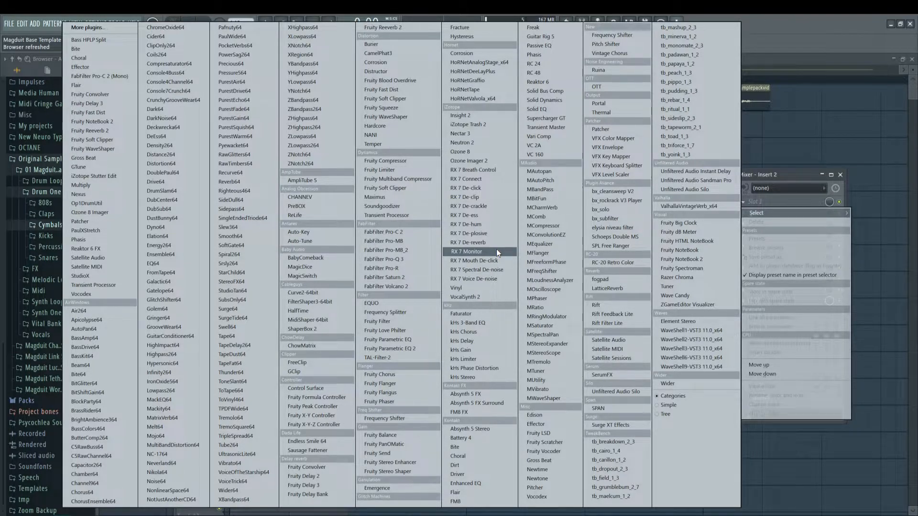
left_click(490, 90)
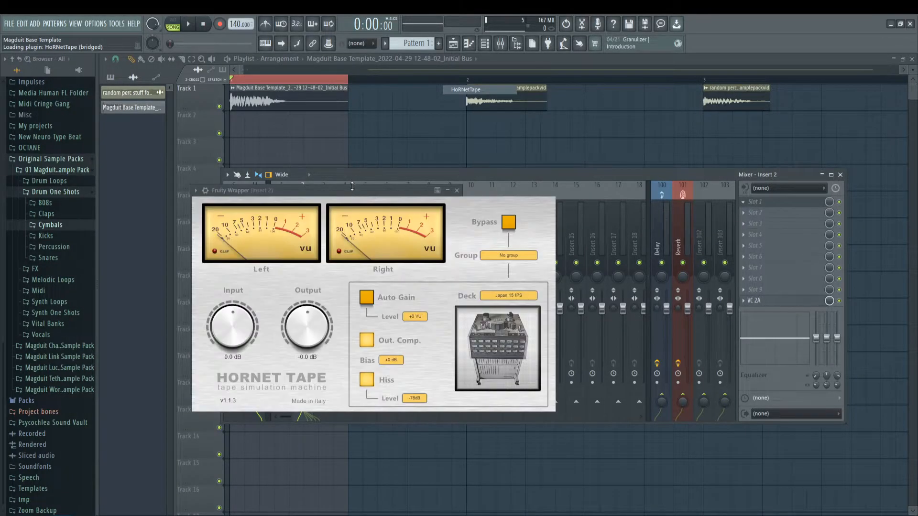
key("space")
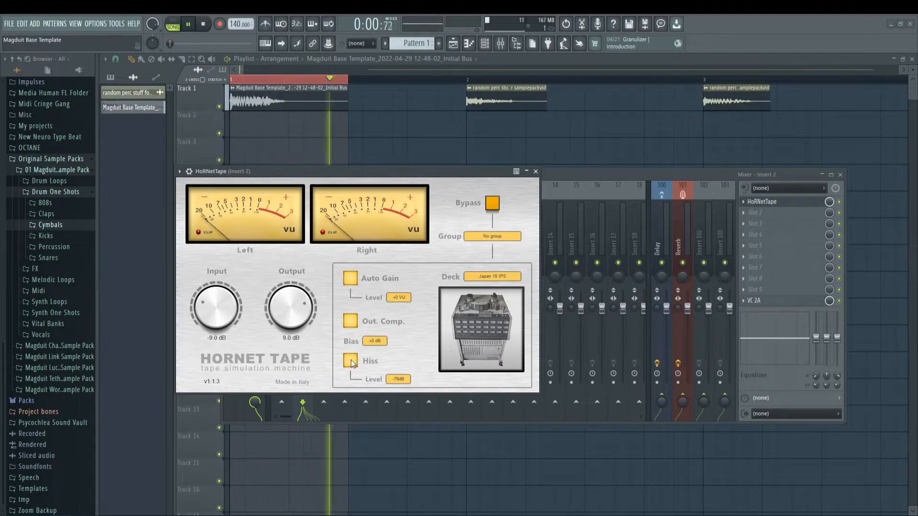
Step: Set HoRNetTape's deck to Swiss 15 IPS with hiss off and its input to -6.4 dB while auditioning, and close its editor
left_click(493, 276)
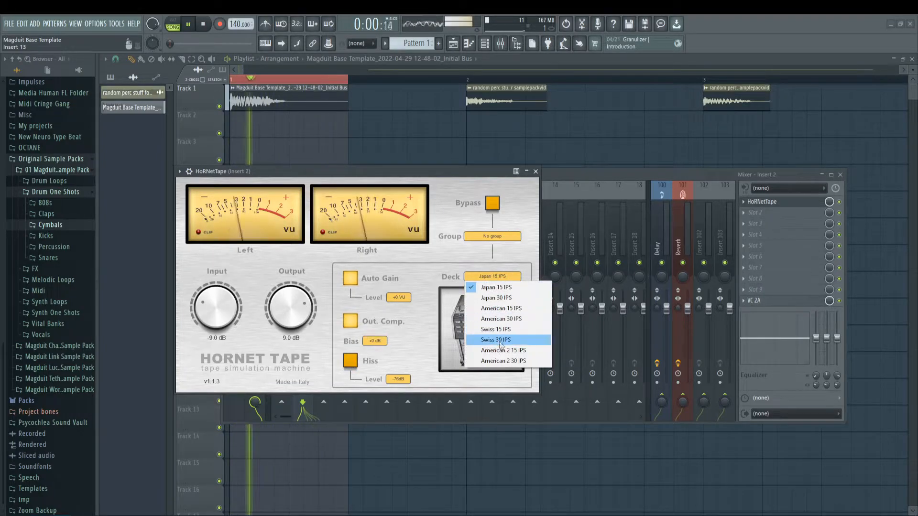
left_click(496, 330)
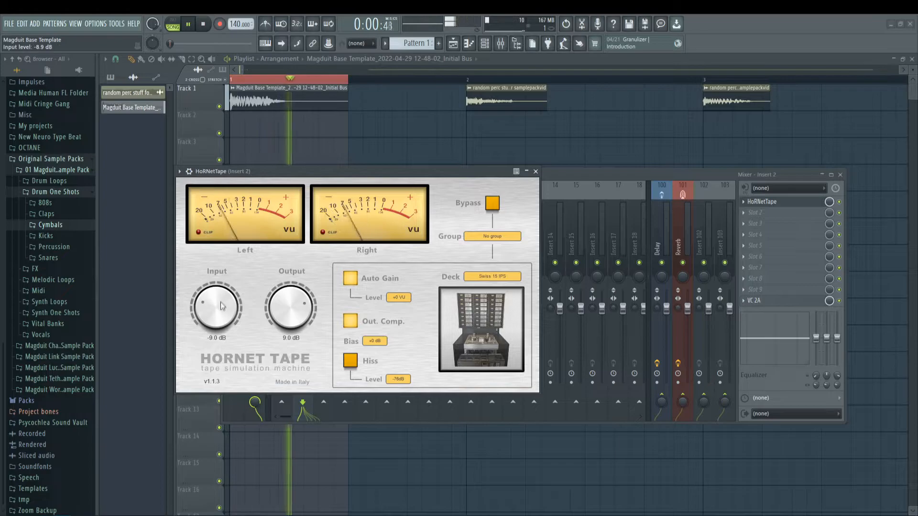
left_click_drag(220, 323, 218, 298)
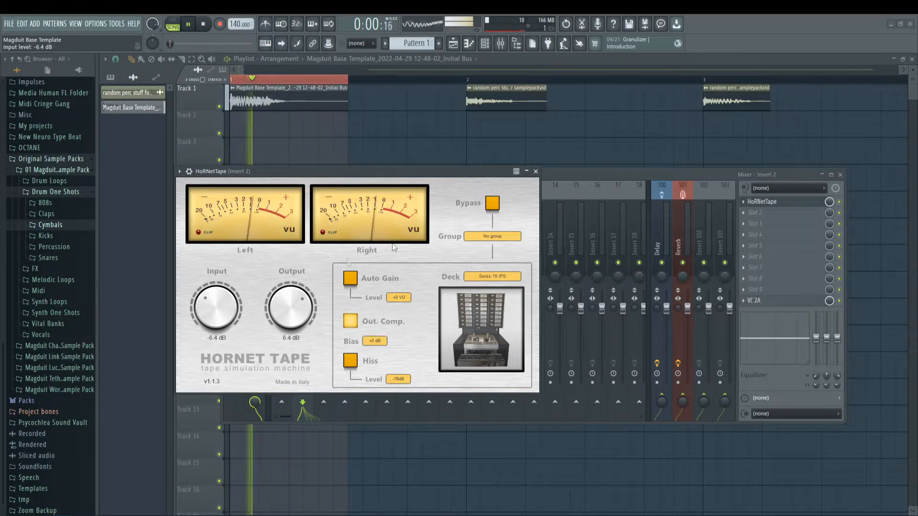
key("space")
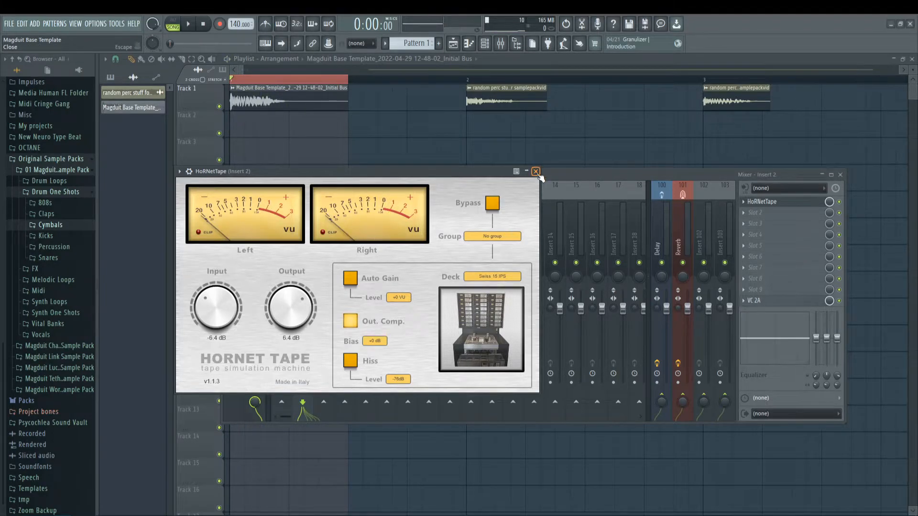
left_click(536, 172)
Step: Audition the clip to compare it with and without HoRNetTape, check VC 2A's gain reduction meter and reopen HoRNetTape's editor
left_click_drag(682, 177, 626, 171)
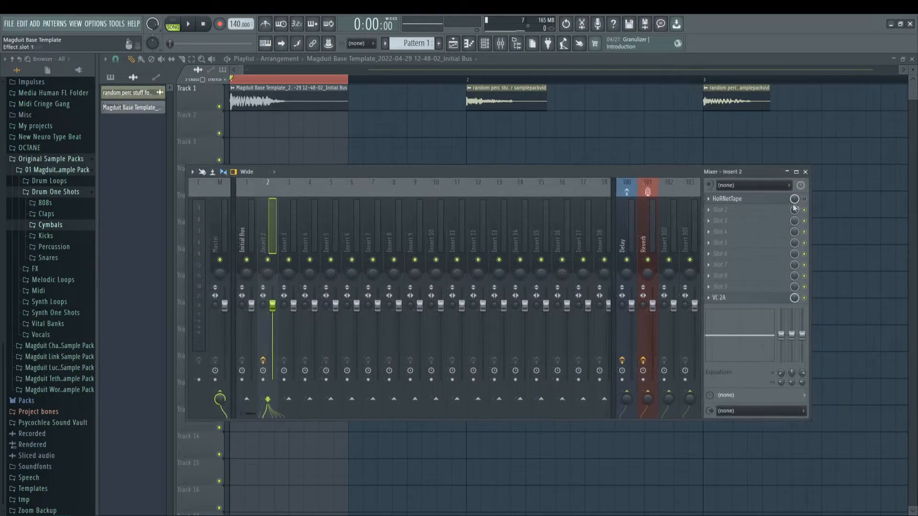
key("space")
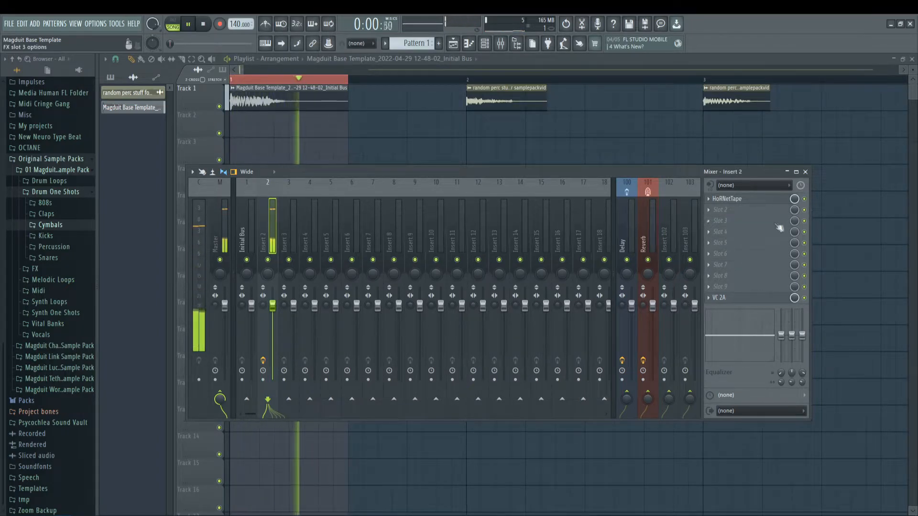
left_click(724, 300)
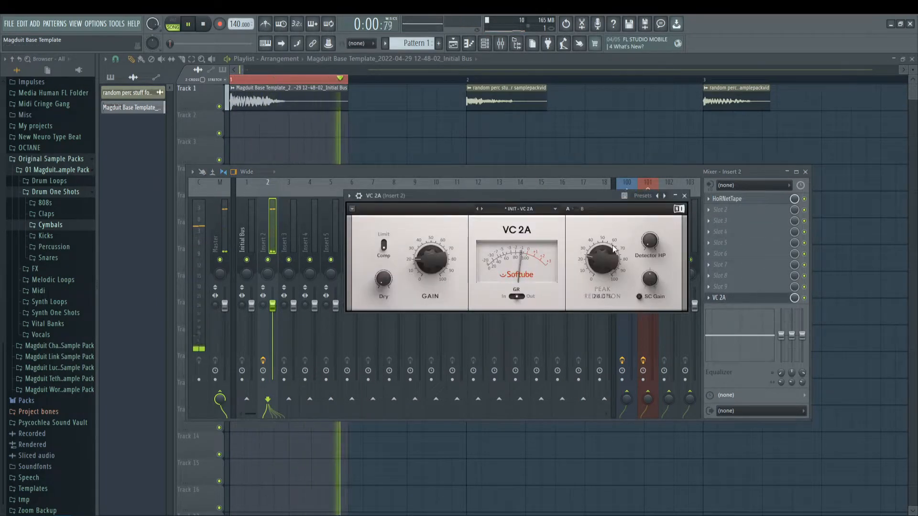
key("space")
left_click_drag(591, 198, 602, 203)
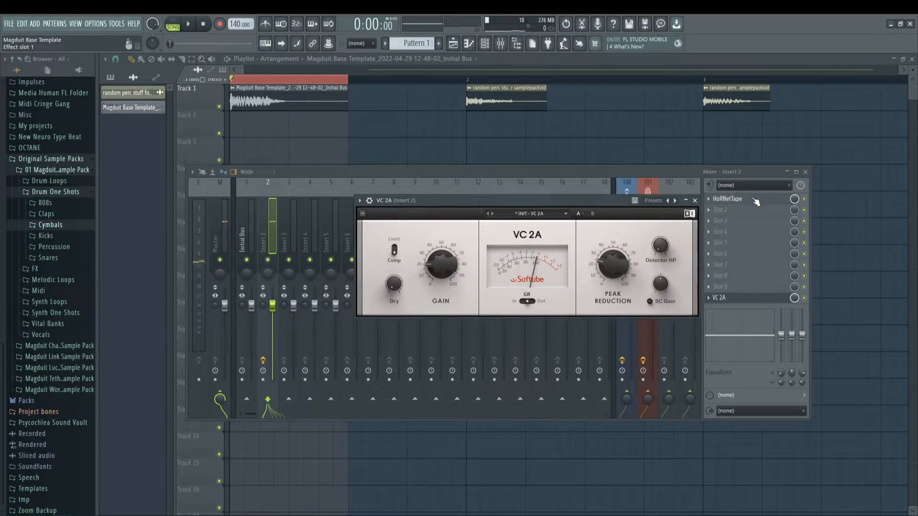
left_click(755, 201)
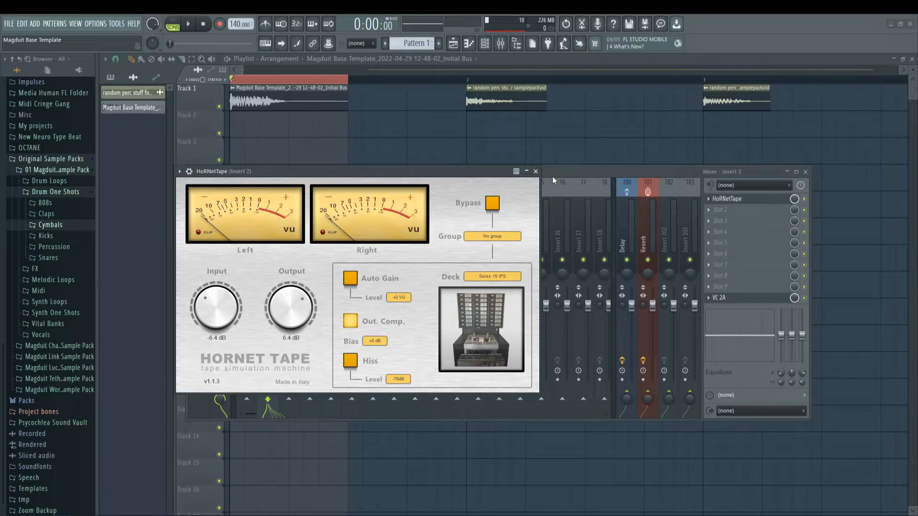
left_click(729, 209)
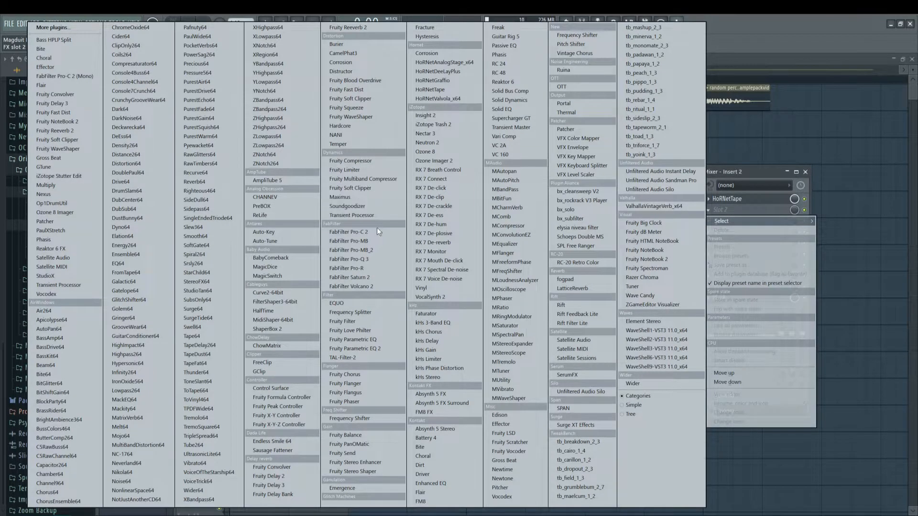
left_click(380, 268)
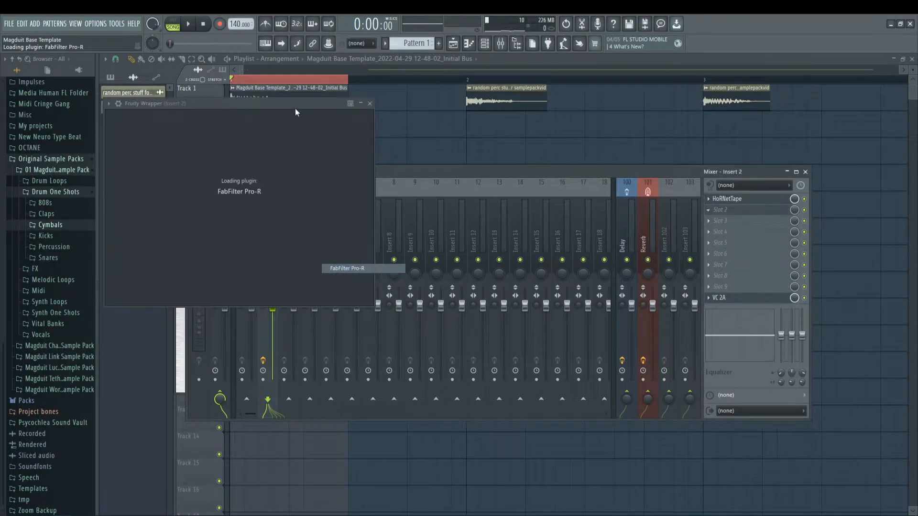
left_click_drag(290, 104, 448, 179)
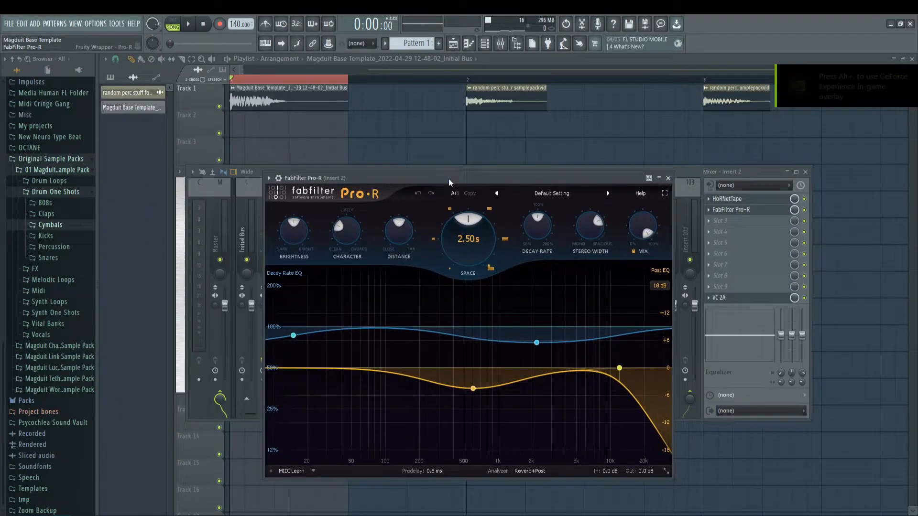
left_click(716, 212)
left_click(721, 230)
Step: Load FabFilter Saturn 2 in effect slot 2 of Insert 2 and split it into two bands at about 608 Hz
left_click(720, 209)
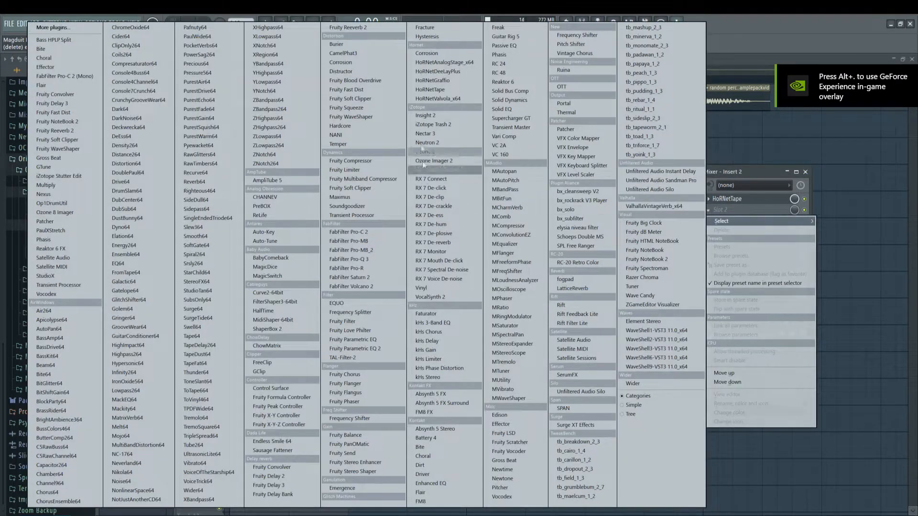
left_click(376, 278)
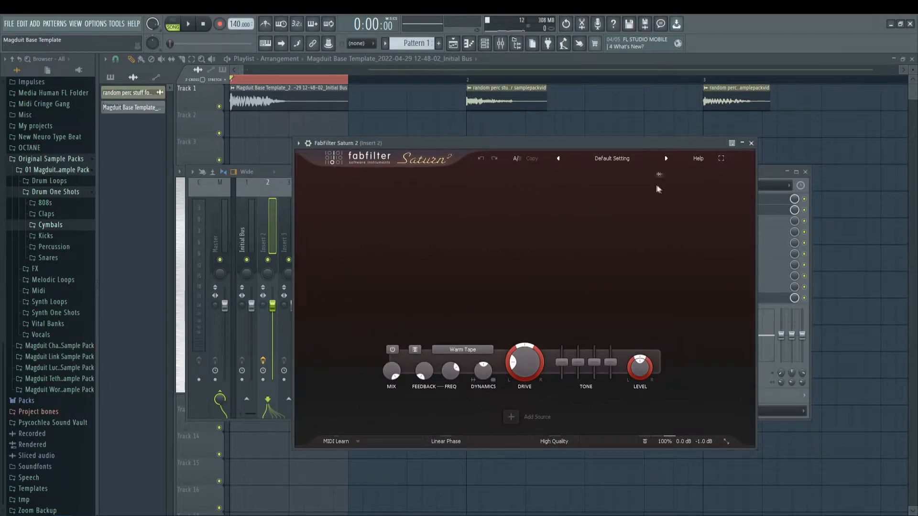
left_click(527, 176)
left_click_drag(593, 144, 557, 140)
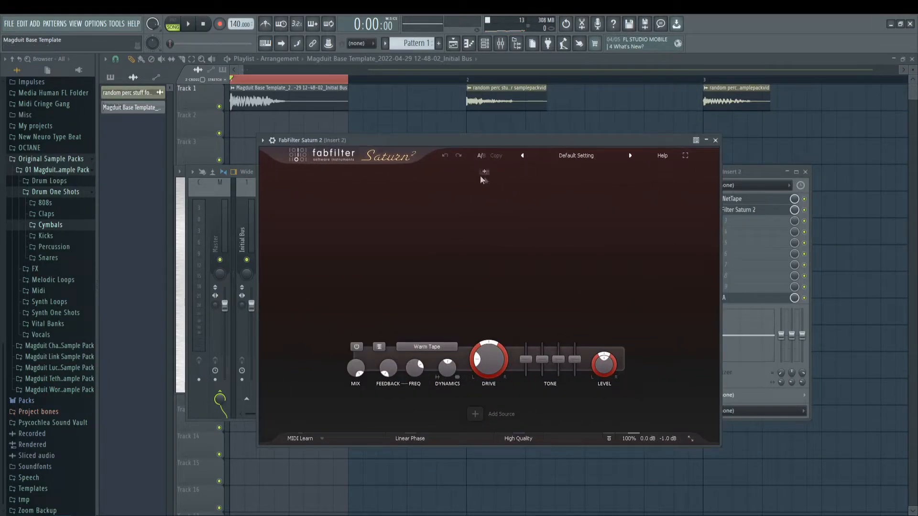
mouse_move(488, 176)
left_mouse_down()
mouse_move(488, 205)
mouse_move(421, 203)
mouse_move(495, 192)
left_mouse_up()
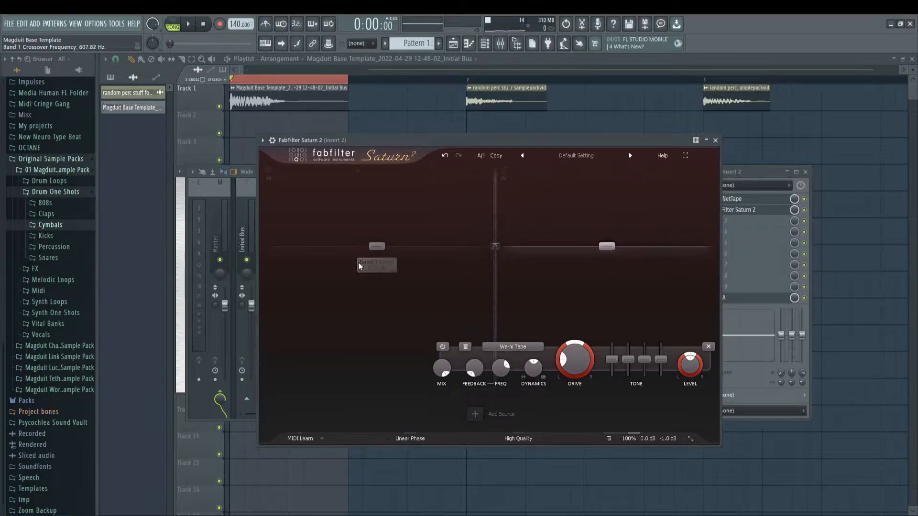
Step: Set Saturn 2's low band to the Clean Tube style and audition the clip briefly
left_click(360, 348)
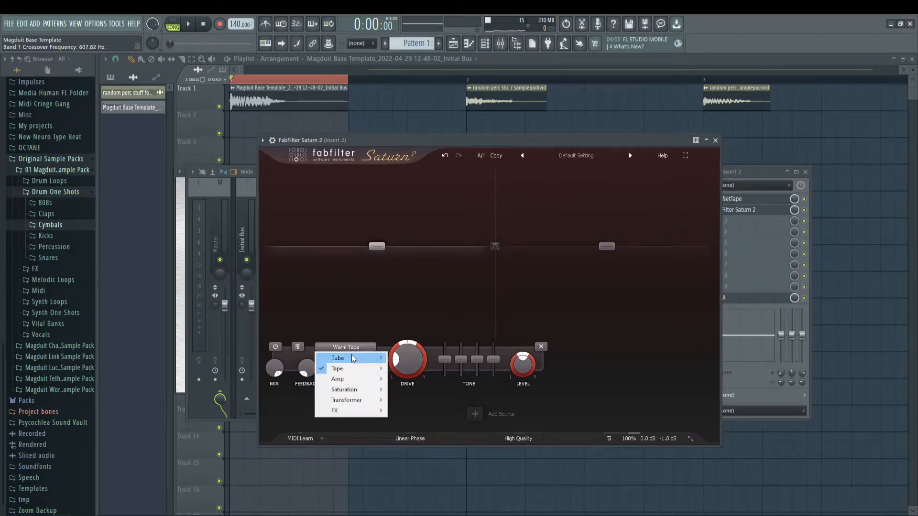
mouse_move(351, 358)
left_click(416, 369)
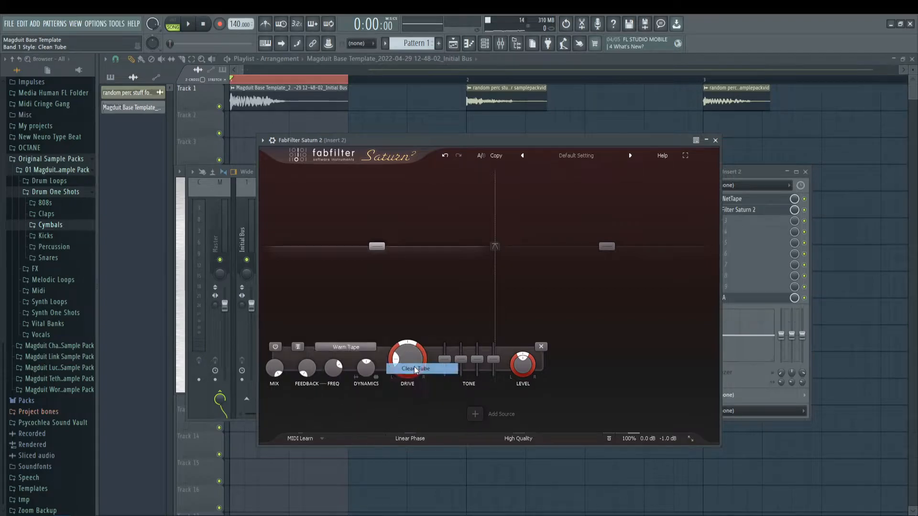
key("space")
key("space")
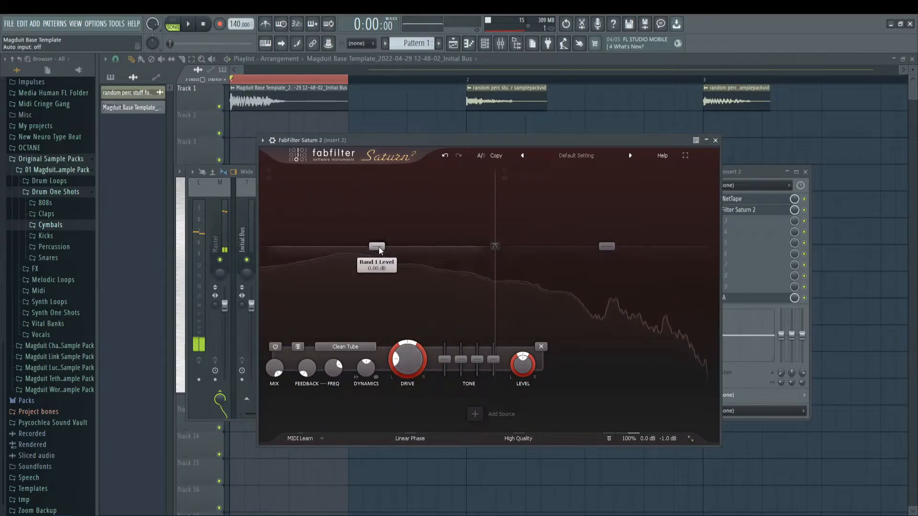
Step: Set Saturn 2's high band to the Warm Tube style and raise its Drive to about 59% during playback
left_click(618, 257)
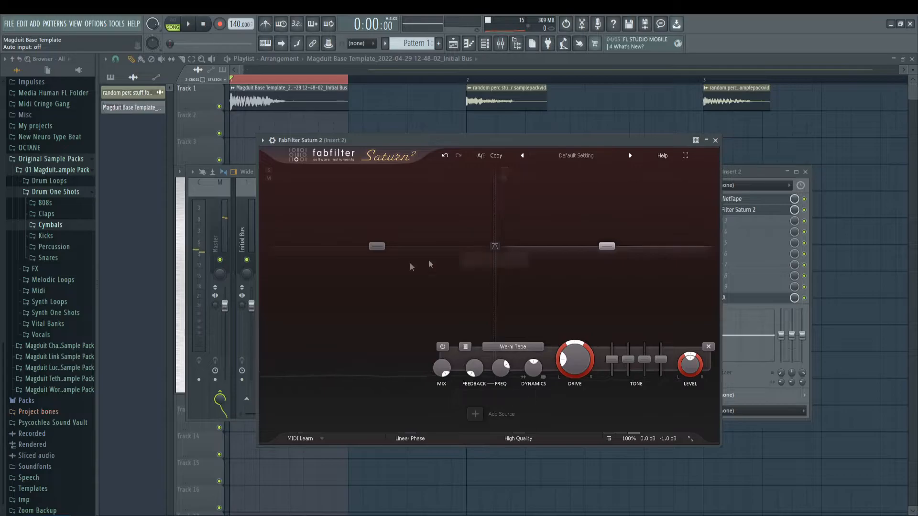
left_click(514, 348)
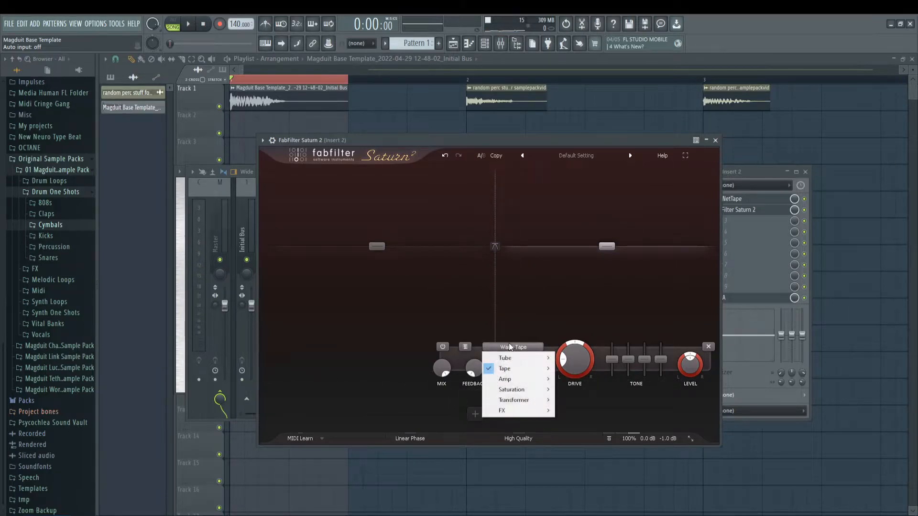
mouse_move(519, 369)
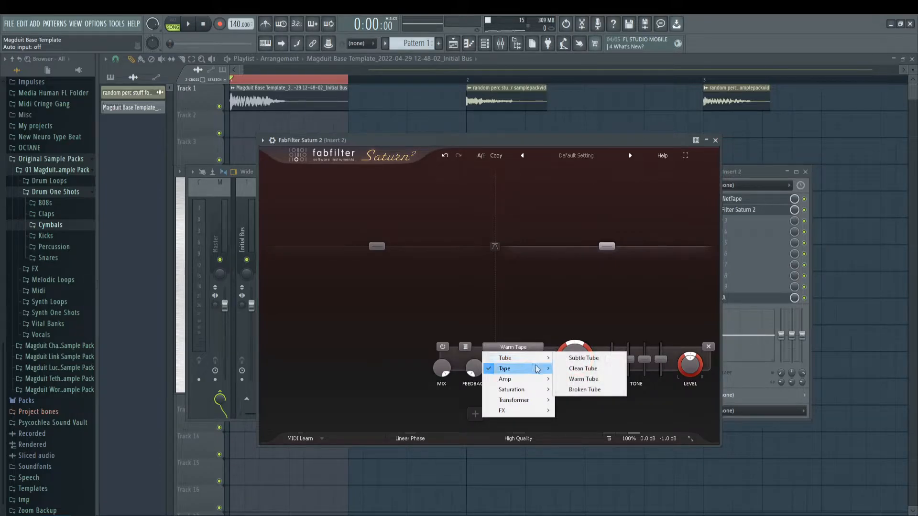
left_click(587, 380)
left_click_drag(579, 369, 581, 312)
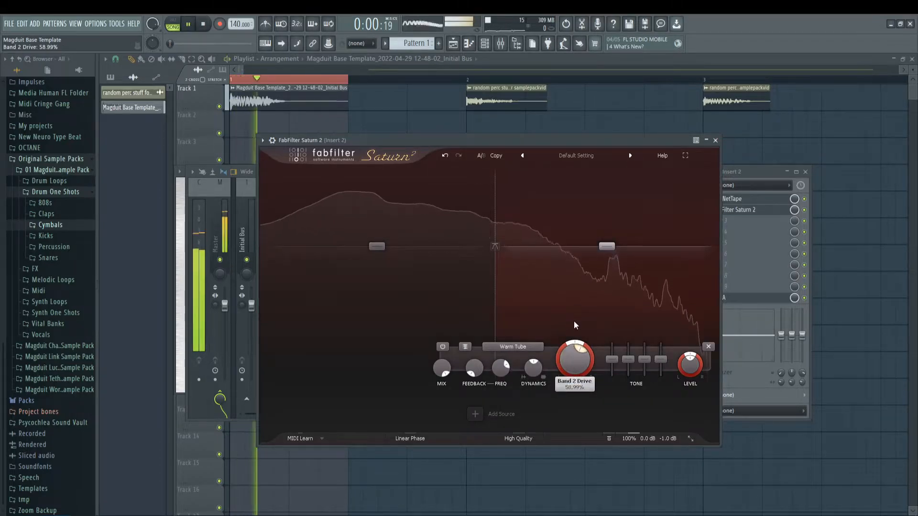
Step: Lower Saturn 2's band crossover to roughly 250 Hz and raise band 2's Drive to about 85% while auditioning, closing the editor when done
left_click_drag(496, 274, 439, 270)
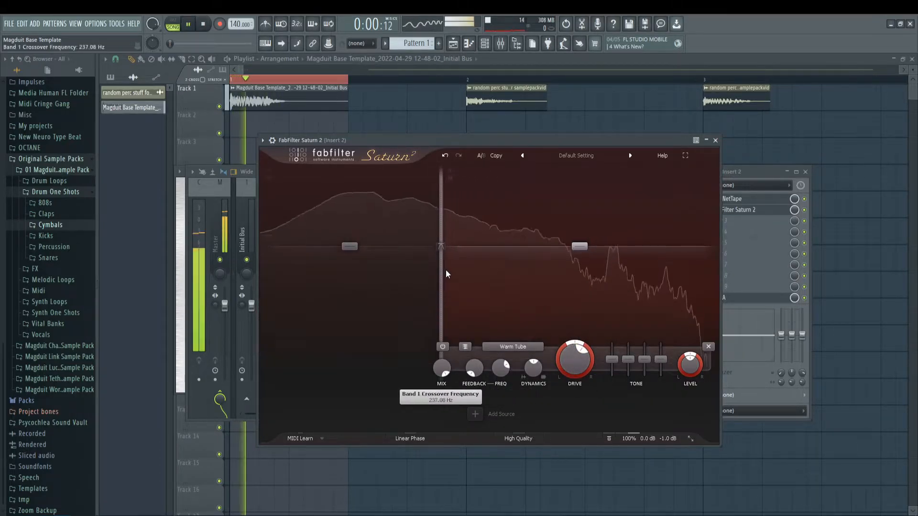
key("space")
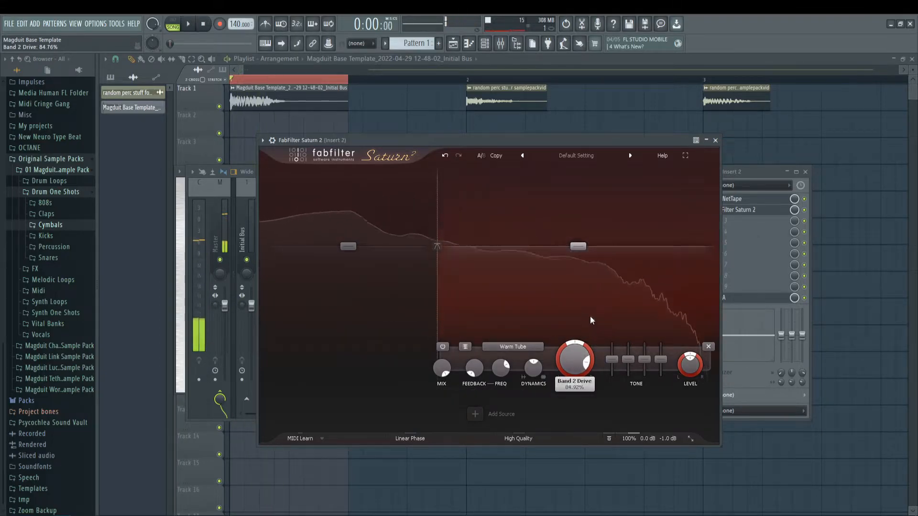
key("space")
left_click_drag(439, 292, 445, 285)
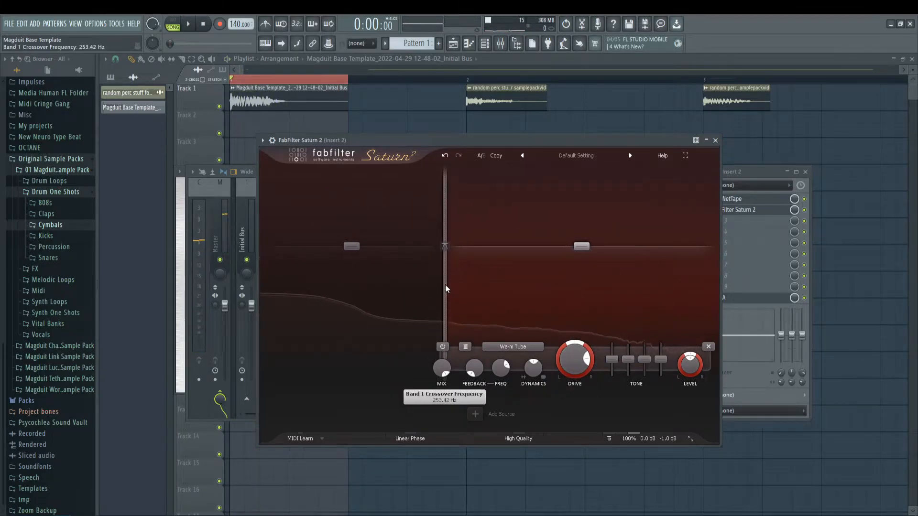
key("space")
left_click_drag(444, 291, 449, 291)
key("space")
left_click(715, 141)
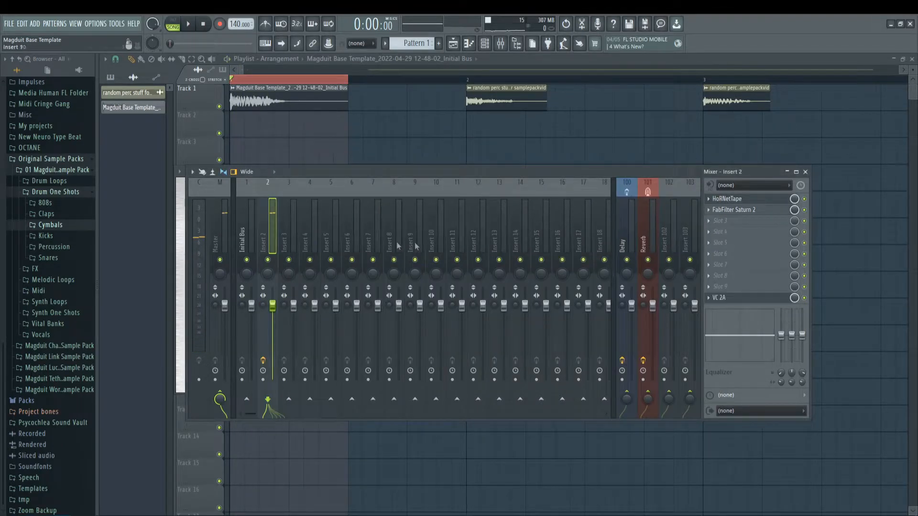
Step: Load Ozone Imager 2 in effect slot 3 of Insert 2 and reposition its editor over the mixer
left_click(721, 220)
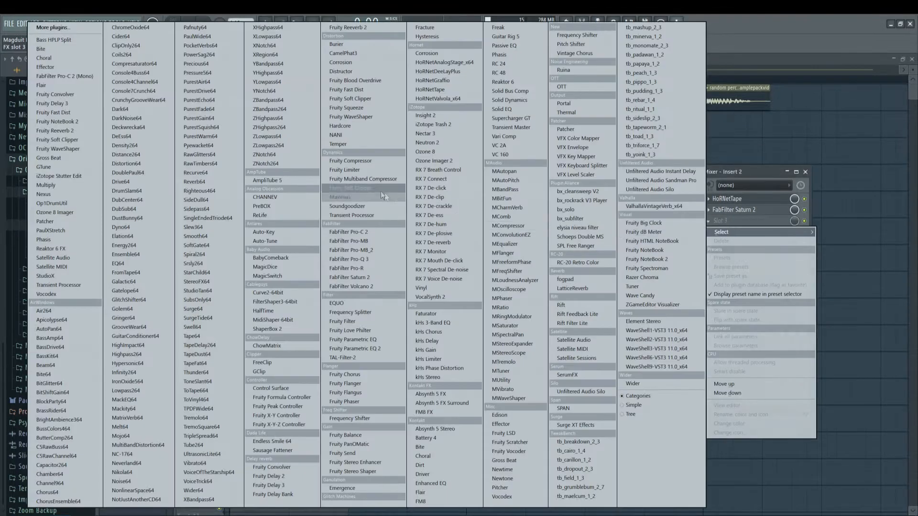
left_click(451, 162)
left_click_drag(262, 121, 457, 233)
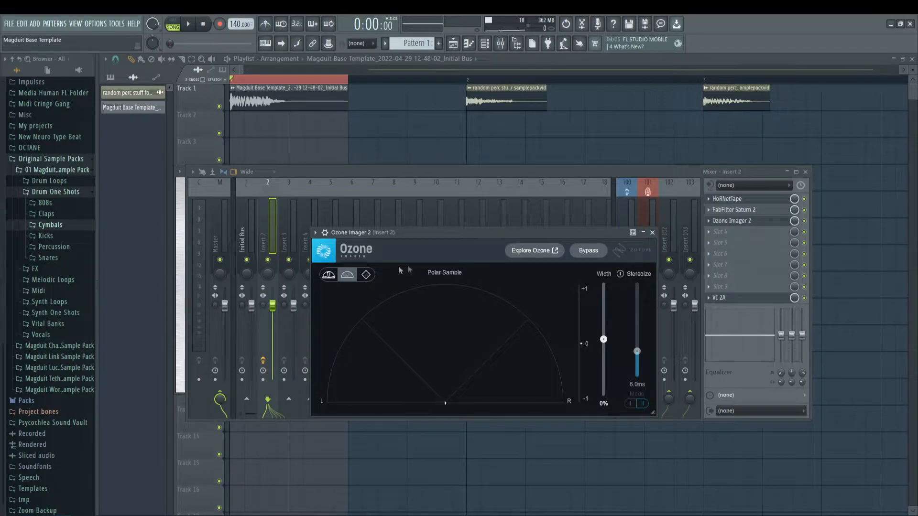
left_click_drag(452, 234, 445, 229)
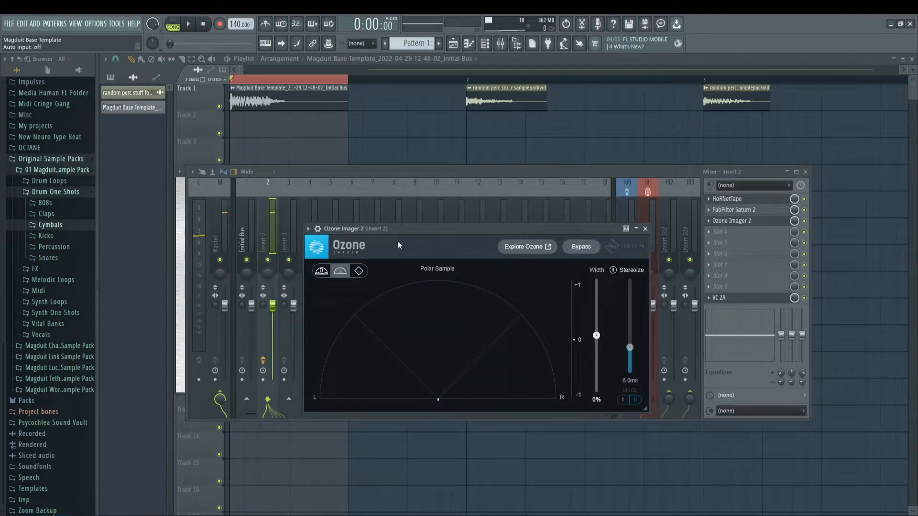
left_click_drag(435, 229, 407, 224)
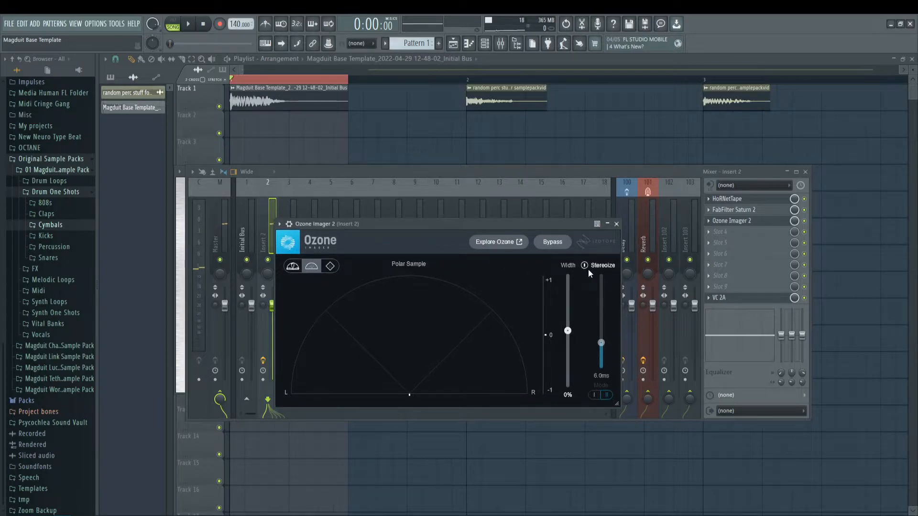
left_click_drag(498, 229, 490, 225)
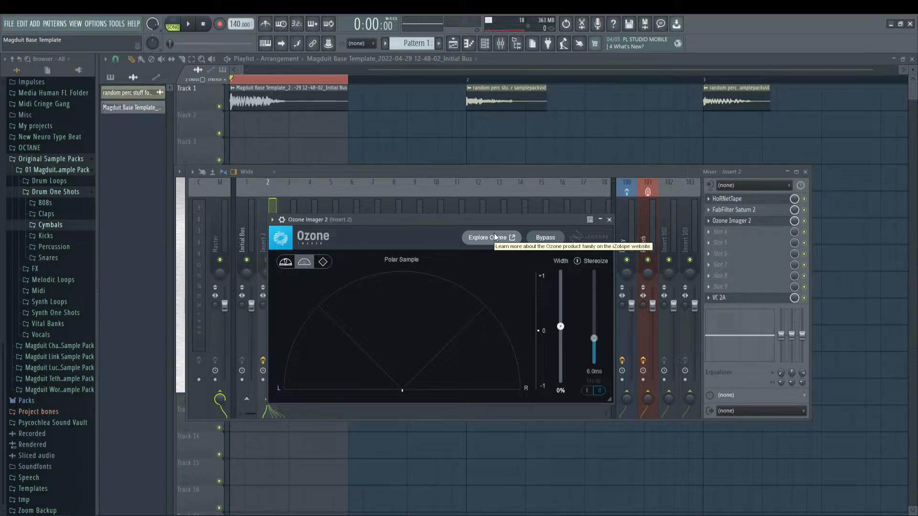
Step: Reposition the Ozone Imager 2 editor over the mixer and enable its Stereoize processing
left_click_drag(490, 217, 498, 205)
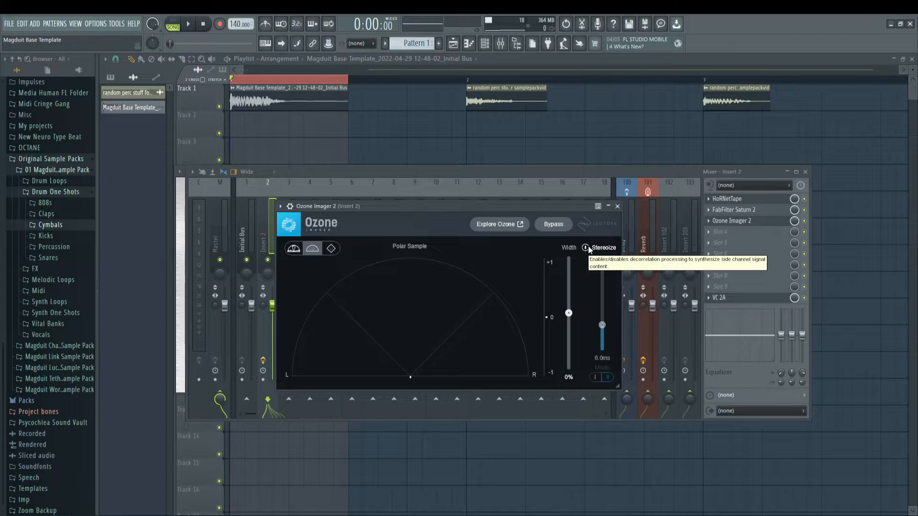
left_click_drag(419, 207, 395, 202)
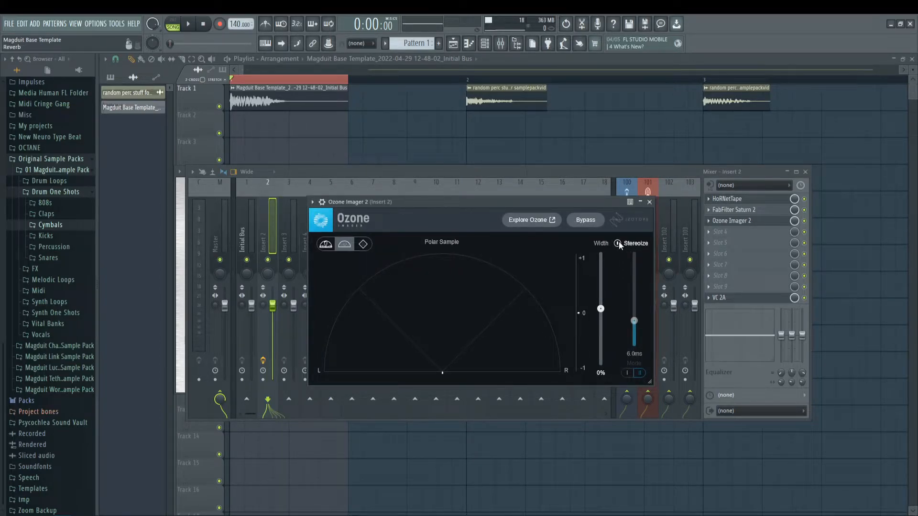
left_click_drag(451, 214, 409, 209)
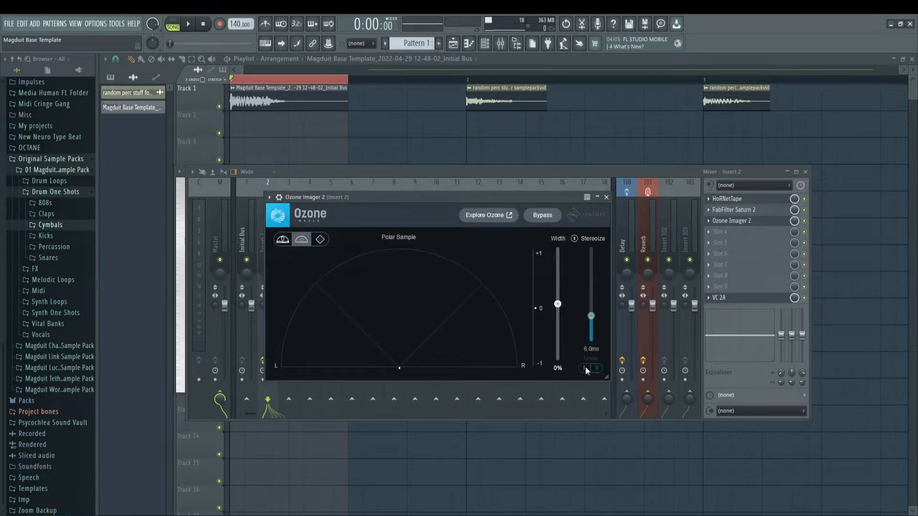
left_click(573, 238)
left_click(596, 369)
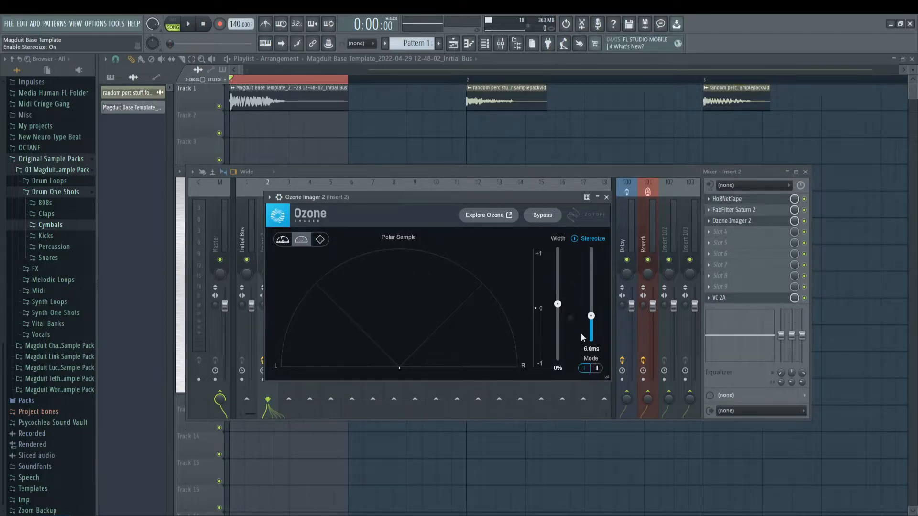
mouse_move(486, 203)
left_mouse_down()
mouse_move(466, 199)
mouse_move(481, 424)
mouse_move(501, 212)
mouse_move(492, 195)
left_mouse_up()
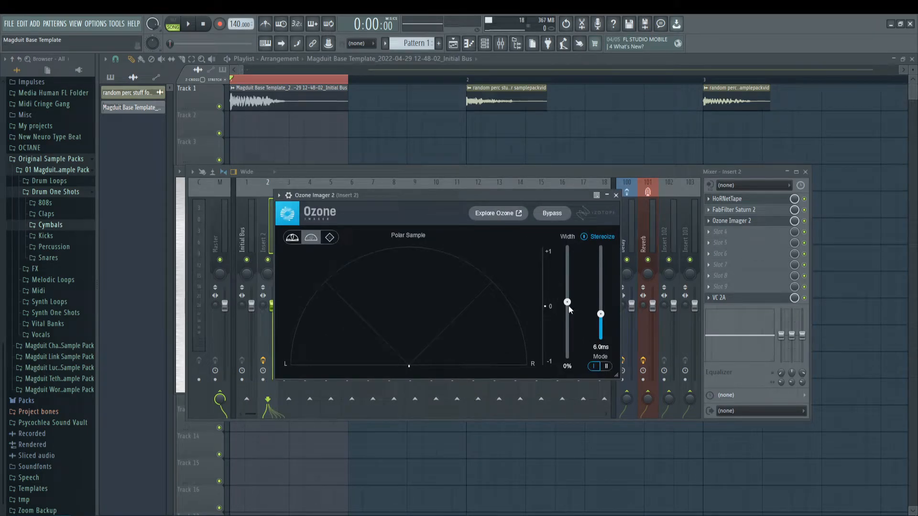
Step: Set Imager 2's Width to 16% and its Stereoize amount to 5.0 ms while auditioning the clip
key("space")
left_click_drag(568, 302, 602, 329)
left_click(606, 366)
left_click_drag(567, 295, 577, 246)
key("space")
mouse_move(601, 329)
left_mouse_down()
mouse_move(600, 265)
mouse_move(601, 315)
left_mouse_up()
left_click_drag(567, 247, 601, 318)
key("space")
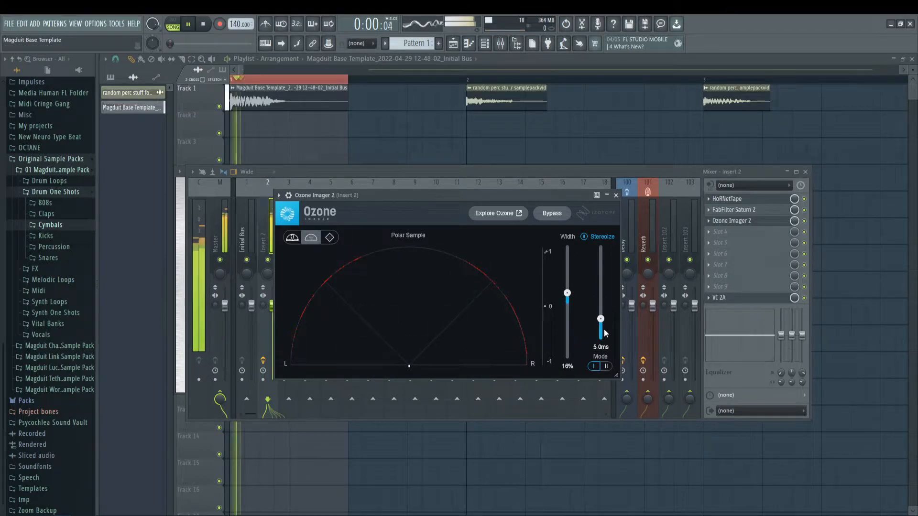
Step: Raise Imager 2's Width to about 27% and its Stereoize amount to 7.3 ms during playback, closing the editor when done
left_click_drag(567, 293, 567, 288)
key("space")
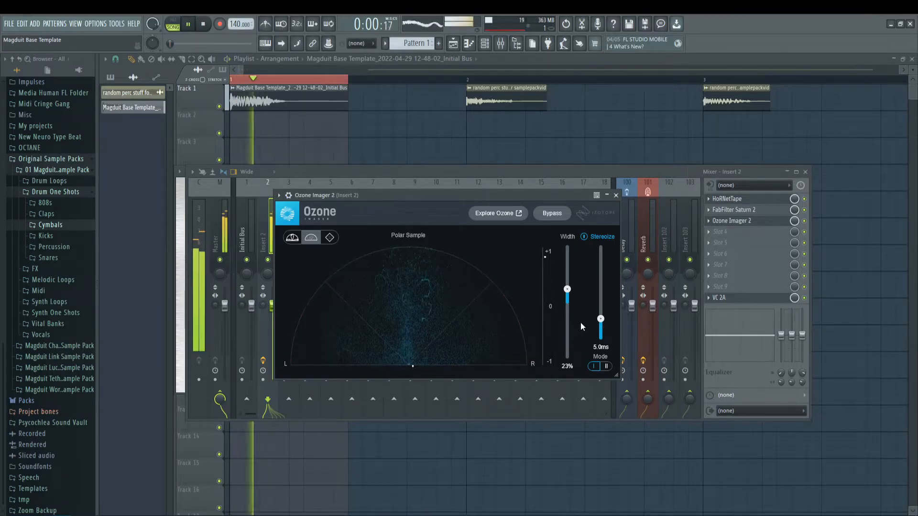
left_click_drag(603, 321, 608, 307)
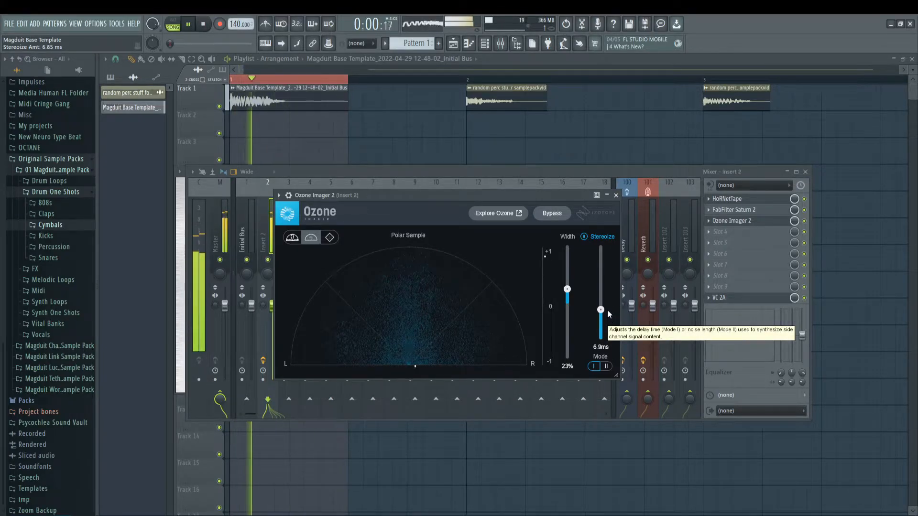
left_click_drag(607, 307, 556, 283)
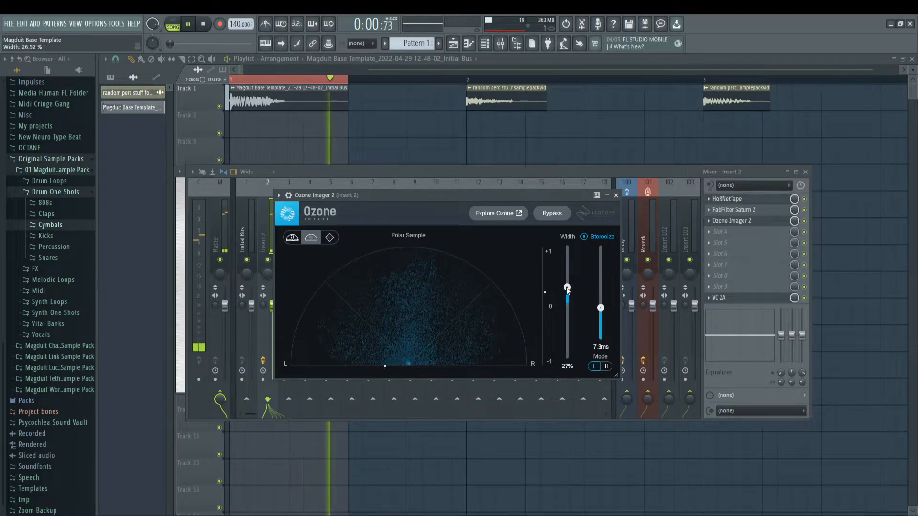
left_click_drag(489, 196, 481, 194)
key("space")
left_click(609, 194)
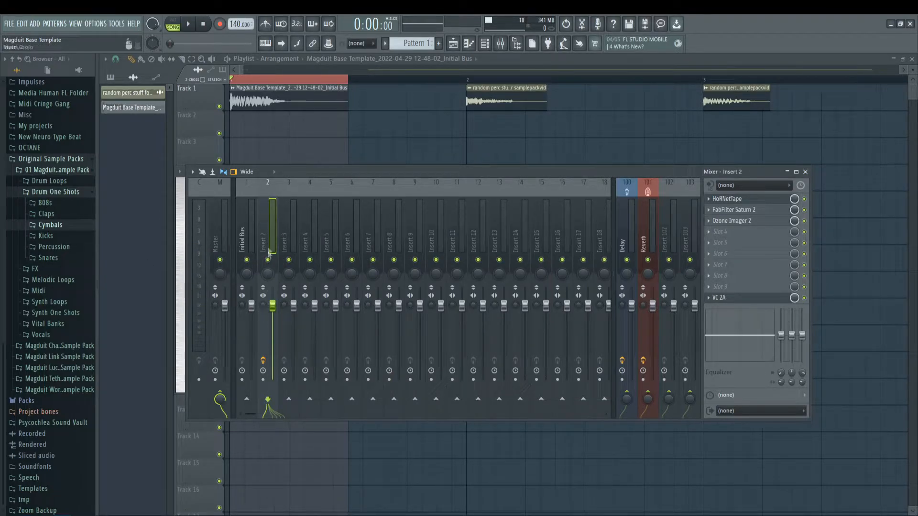
Step: Close the leftover HoRNetTape and VC 2A editors behind the mixer and bring the mixer back
left_click_drag(344, 175, 361, 172)
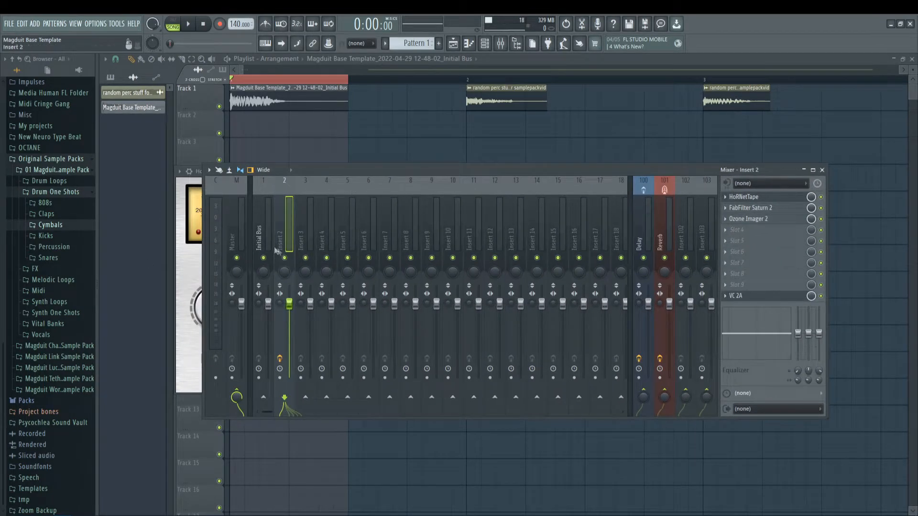
key("F9")
left_click(536, 172)
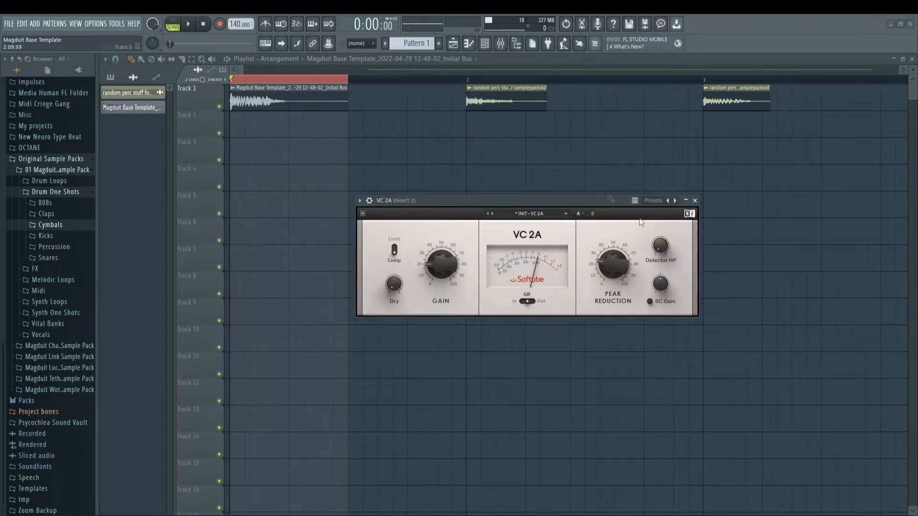
left_click(694, 201)
key("F9")
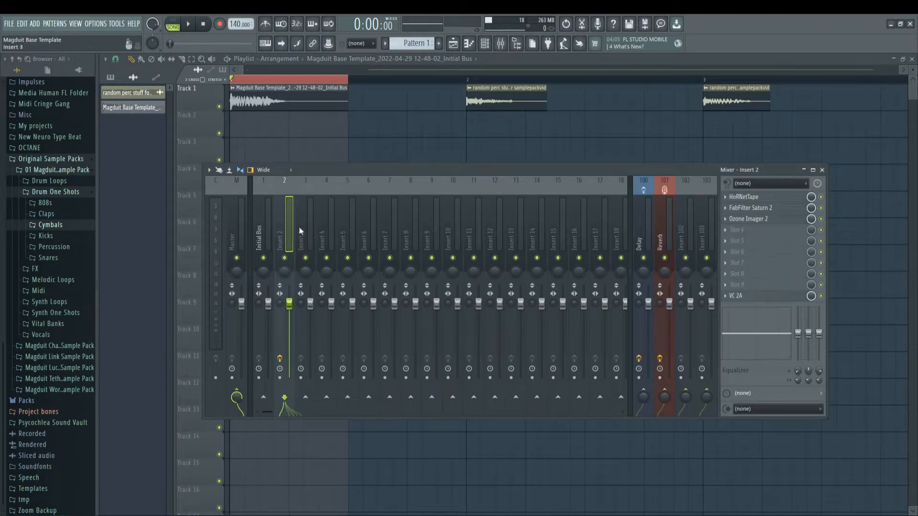
Step: Rename mixer track Insert 2 as FX Bus
right_click(293, 178)
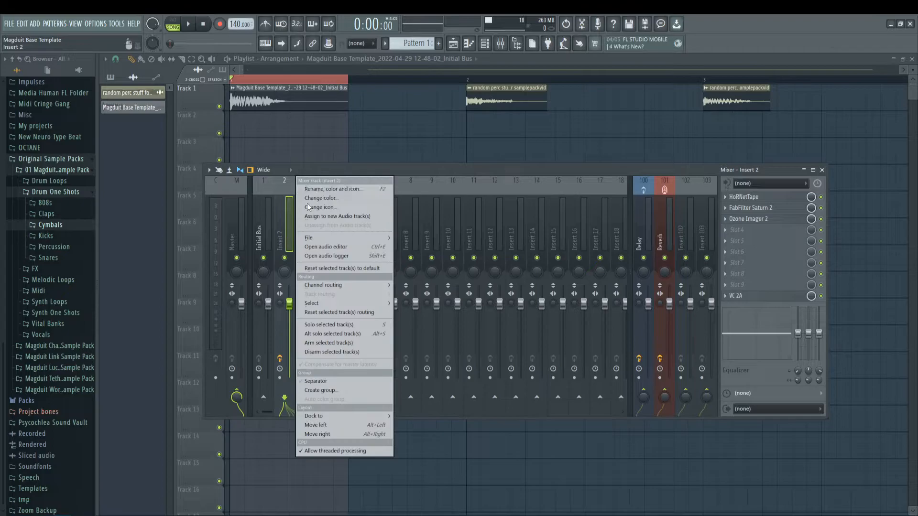
left_click(335, 187)
type("FX Bus")
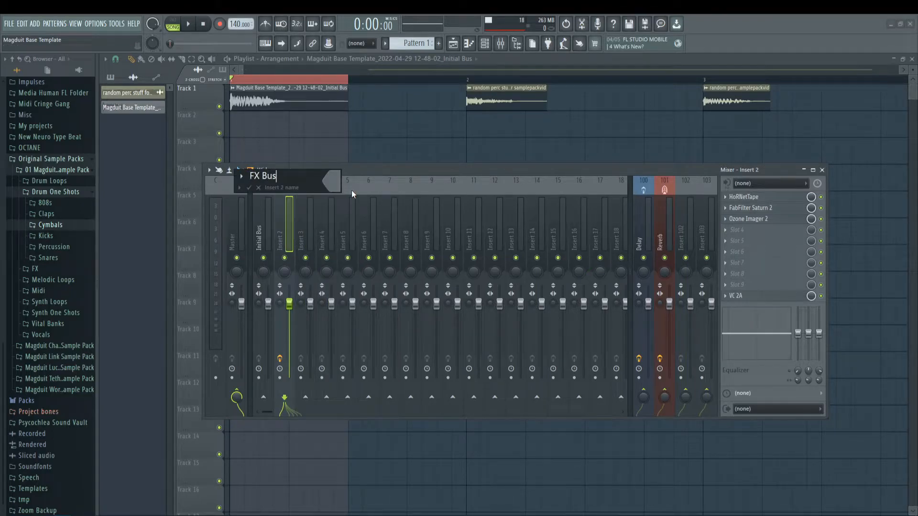
key("Return")
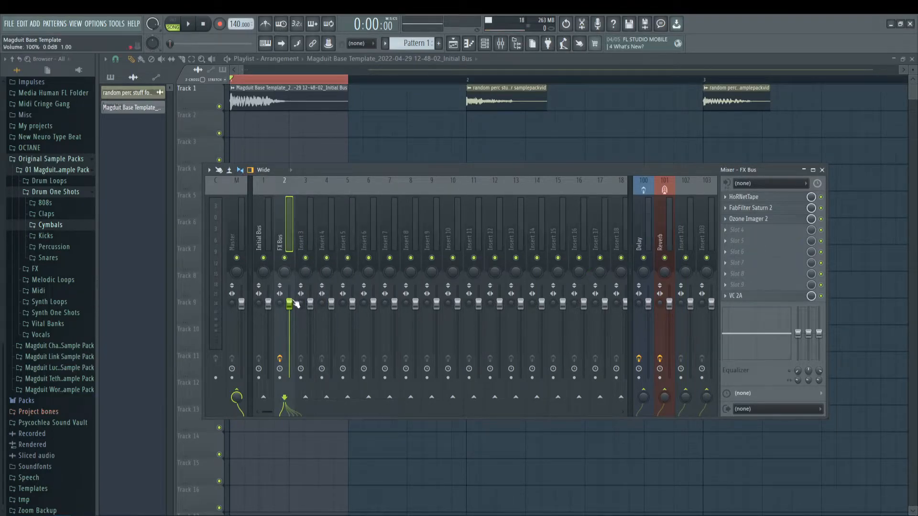
Step: Try the FX Bus stereo separation at 100% merged, restore it to original and audition the clip
left_click_drag(280, 303, 280, 258)
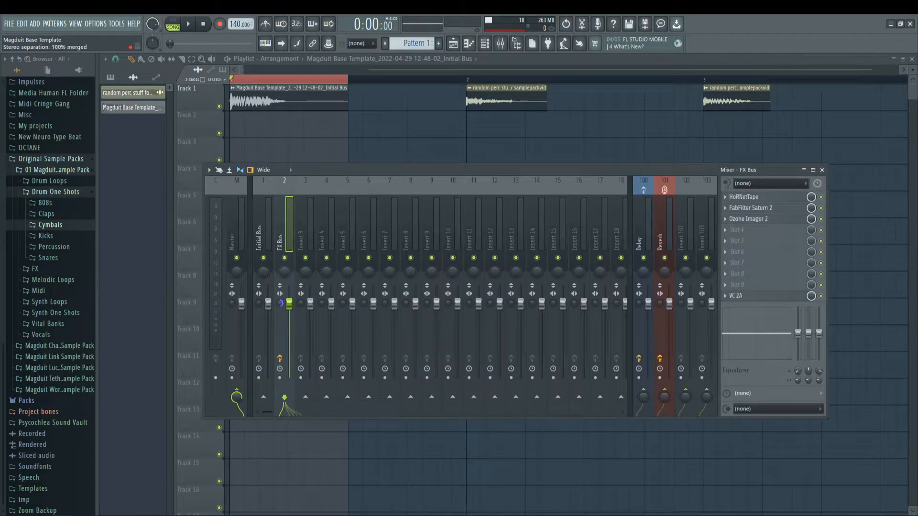
left_click_drag(280, 304, 279, 271)
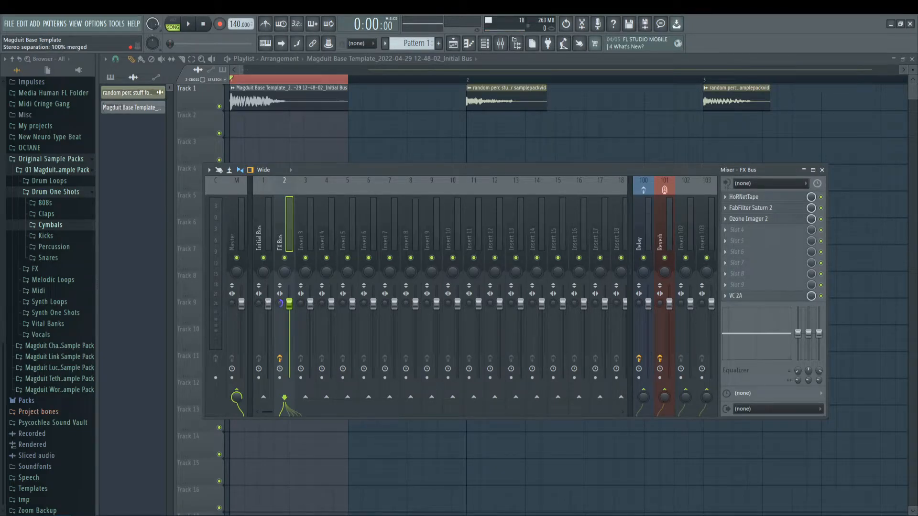
left_click(281, 302, "alt")
left_click_drag(282, 304, 282, 300)
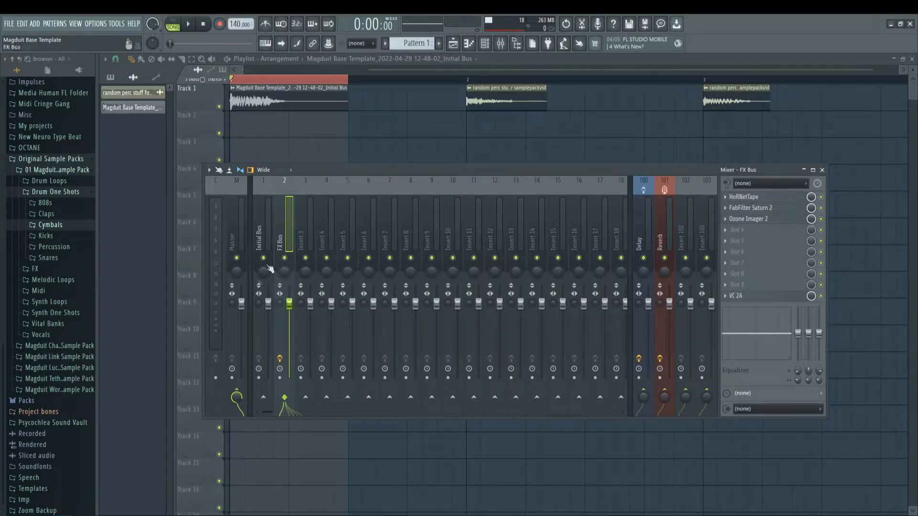
key("space")
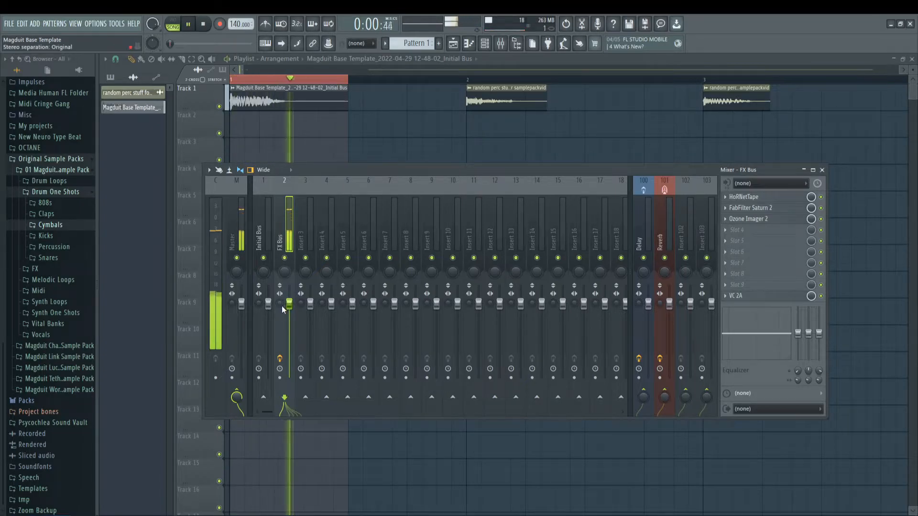
key("space")
Step: Switch the FX Bus stereo separation between 100% merged and original during playback to compare the mono and stereo sound
left_click_drag(281, 306, 281, 270)
key("space")
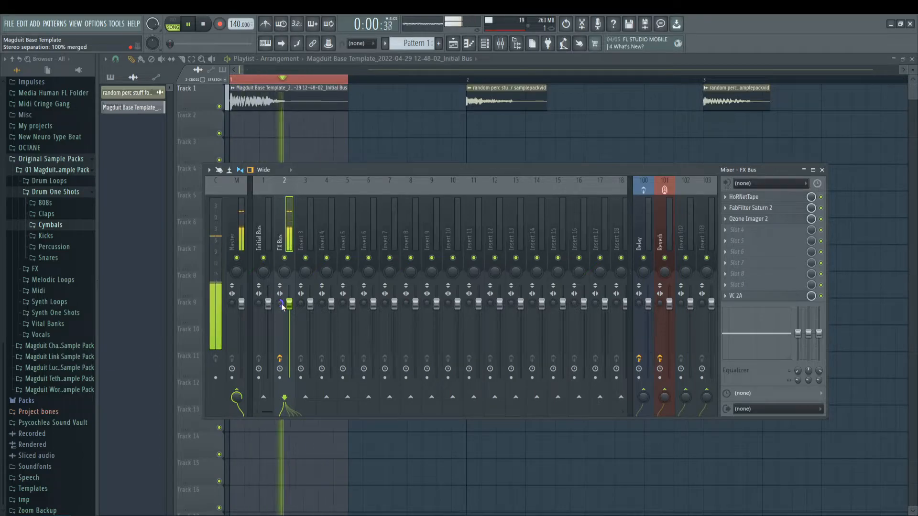
left_click(282, 304, "alt")
key("space")
left_click_drag(280, 303, 280, 273)
key("space")
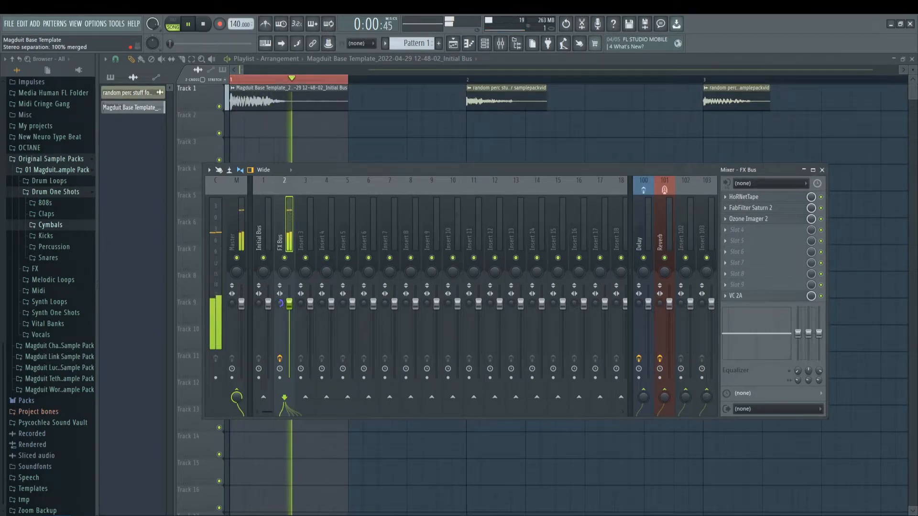
key("space")
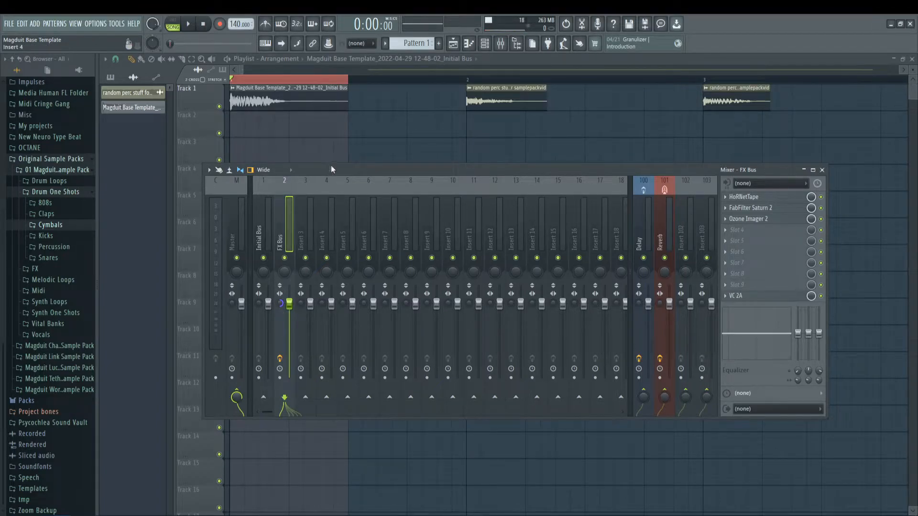
left_click_drag(331, 166, 319, 163)
key("space")
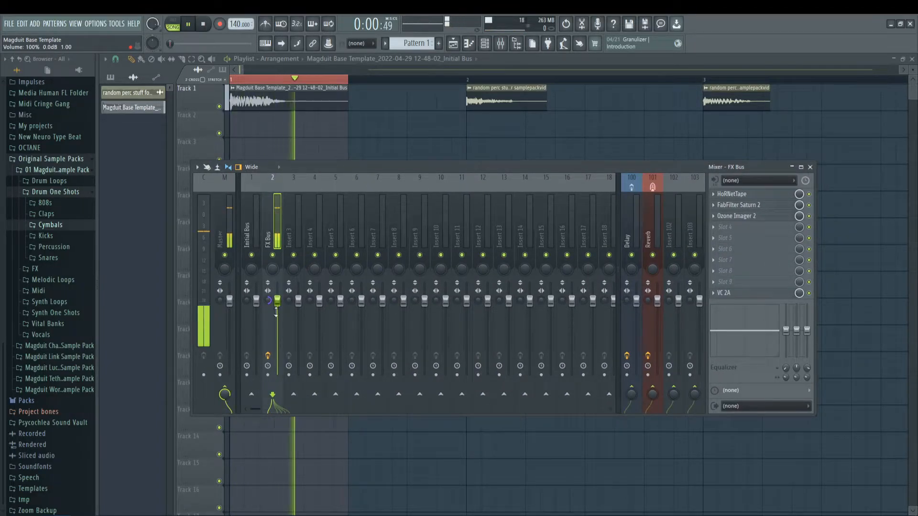
key("space")
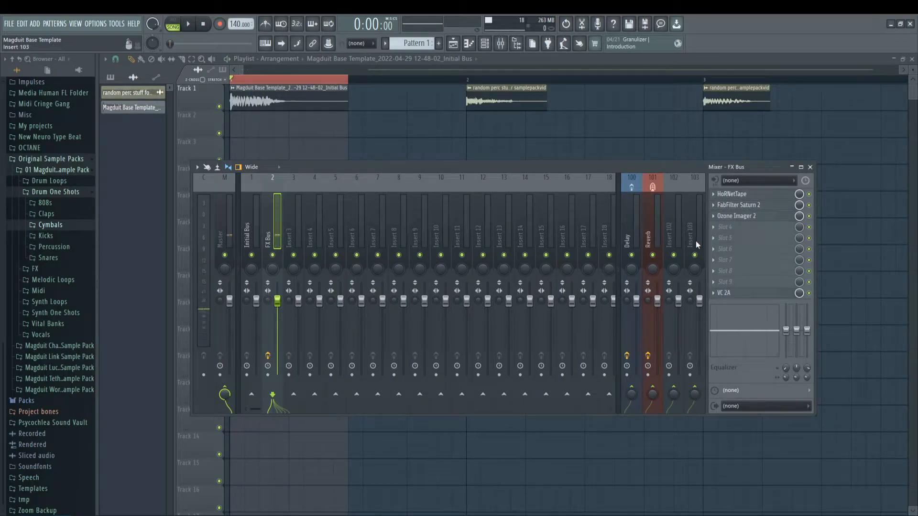
Step: Set VC 2A's Peak Reduction on the FX Bus to 16% while auditioning, then close its editor and replay the clip
left_click(731, 227)
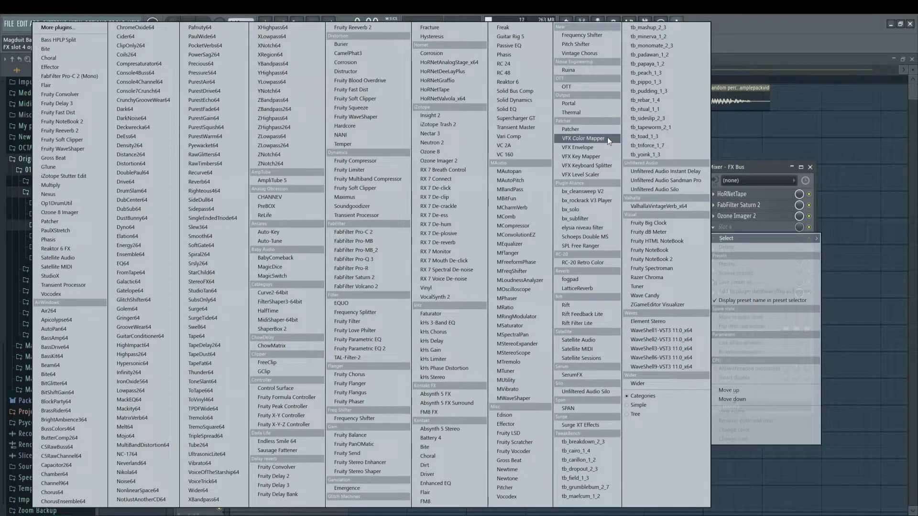
left_click(503, 145)
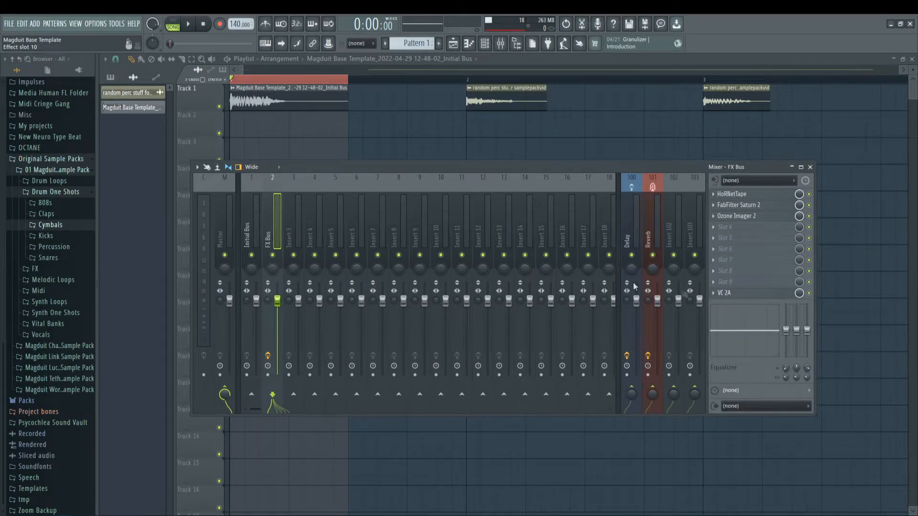
left_click_drag(466, 203, 379, 253)
key("space")
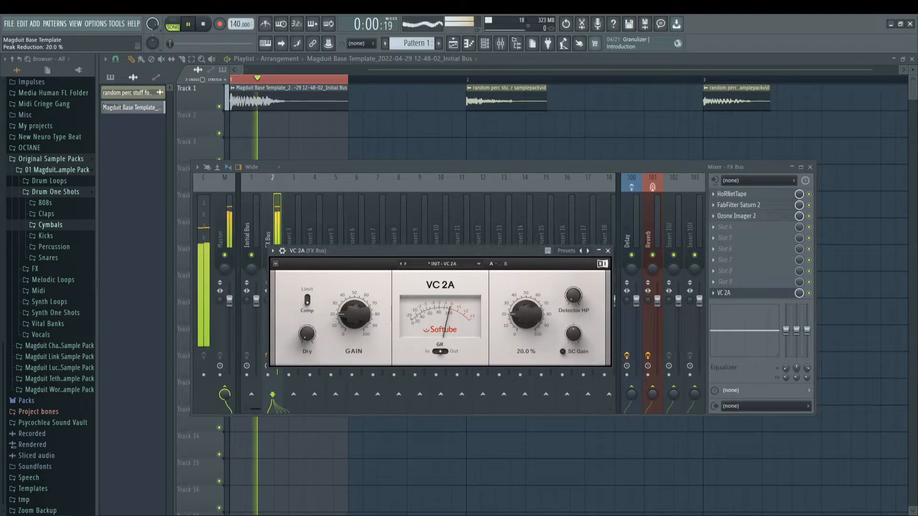
mouse_move(526, 314)
left_mouse_down()
mouse_move(526, 268)
mouse_move(526, 314)
left_mouse_up()
key("space")
key("space")
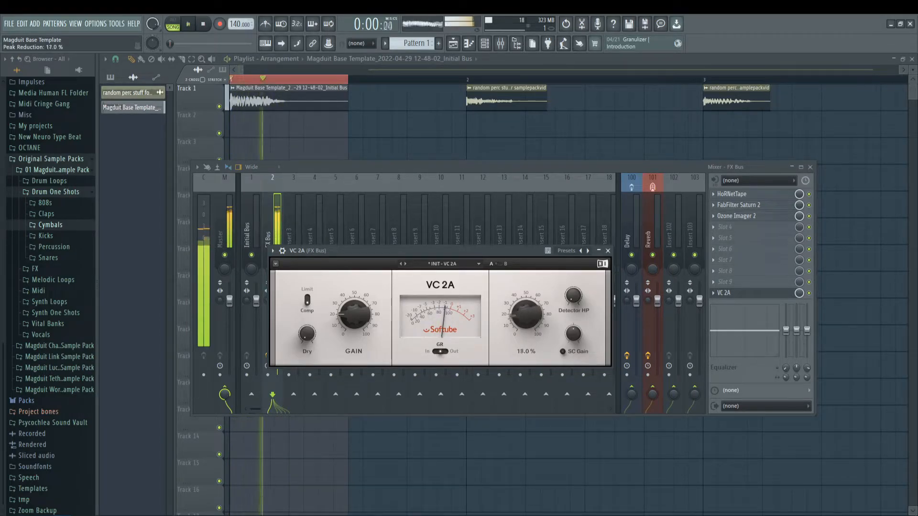
left_click_drag(529, 321, 529, 318)
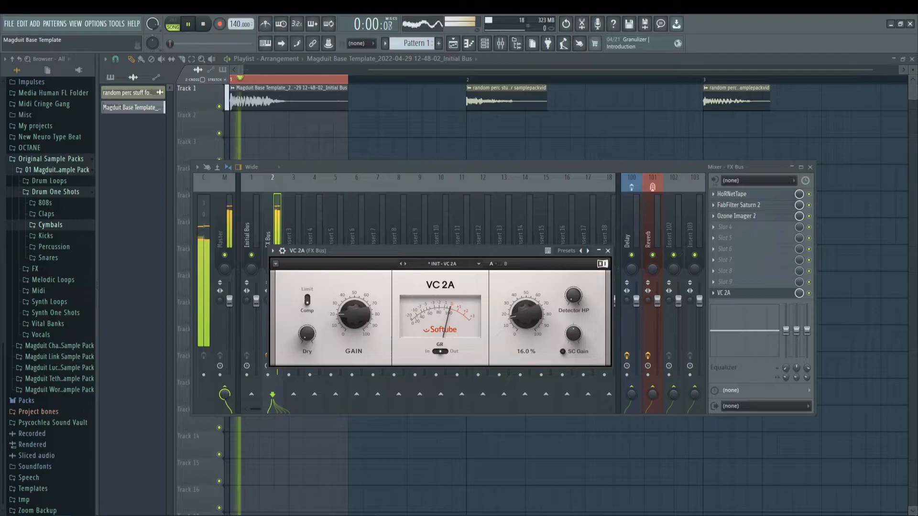
key("space")
left_click(608, 251)
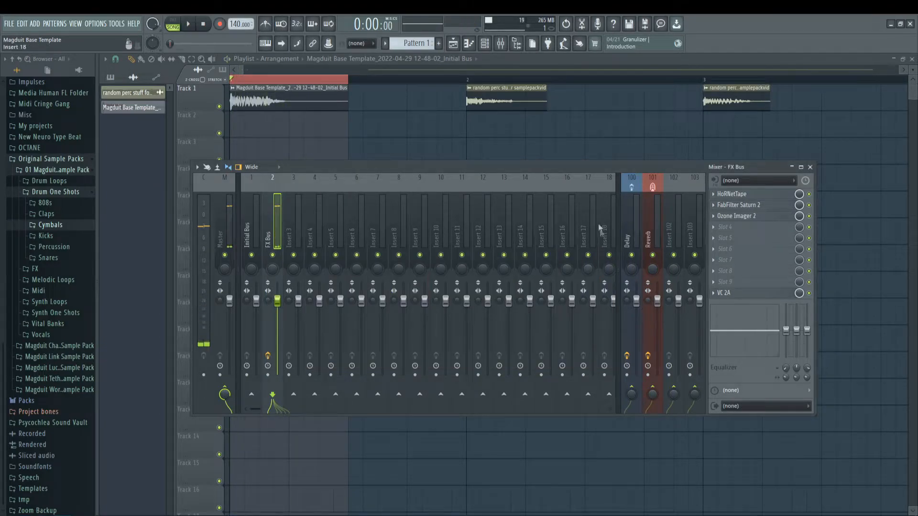
key("space")
key("space")
Step: Load FabFilter Pro-Q 3 in effect slot 4 of the FX Bus, reposition its editor and play the clip through it
left_click(744, 228)
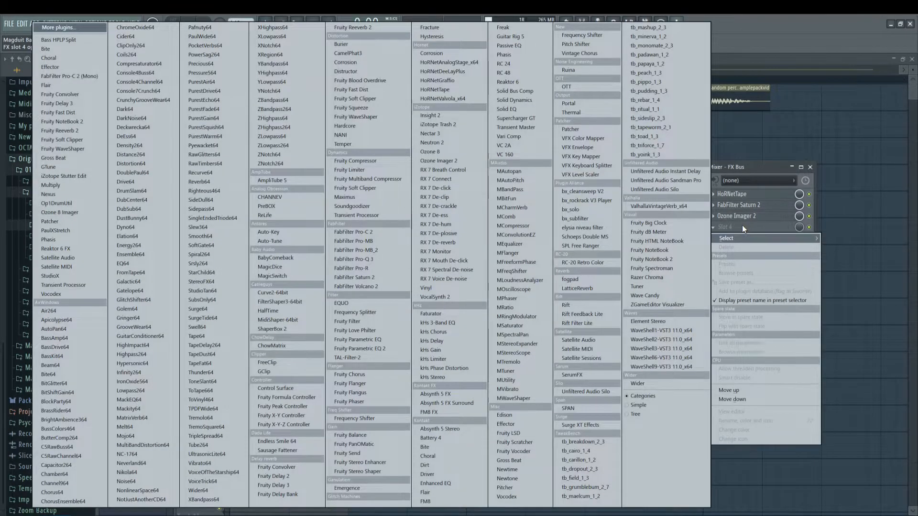
left_click(378, 258)
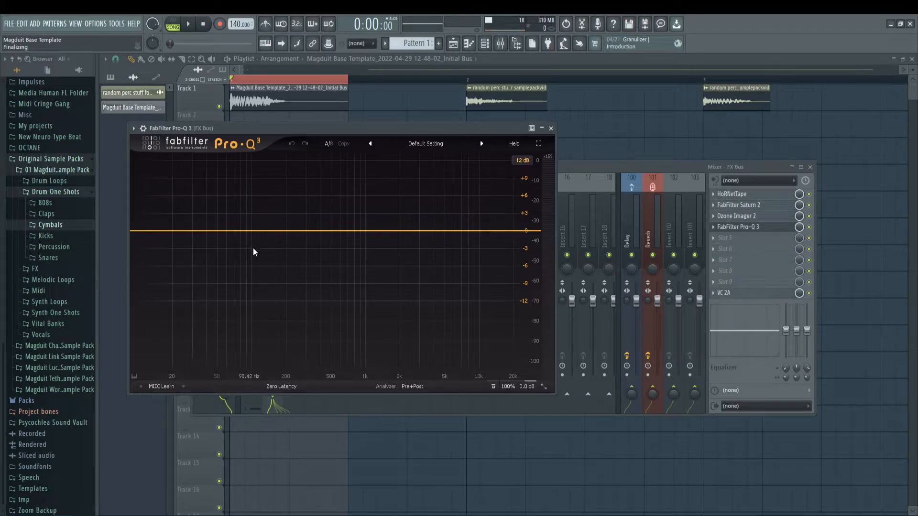
left_click_drag(273, 123, 368, 117)
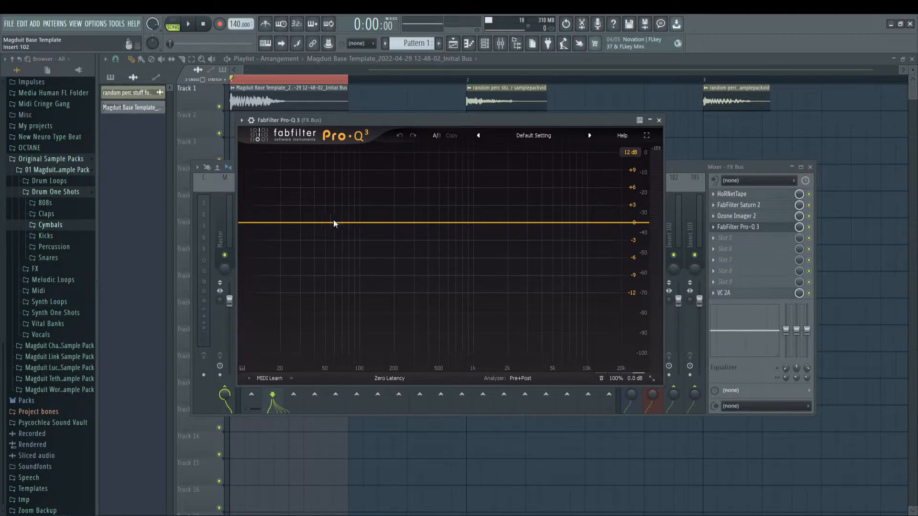
left_click_drag(393, 120, 405, 128)
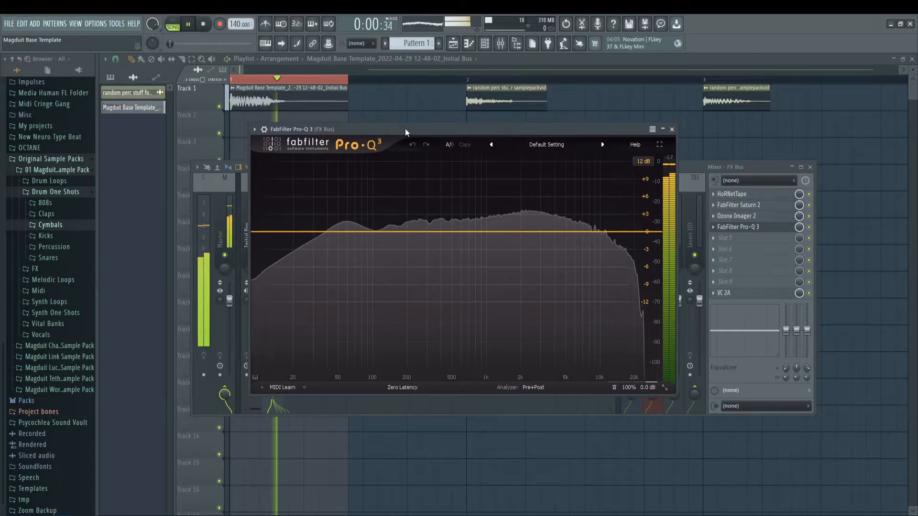
key("space")
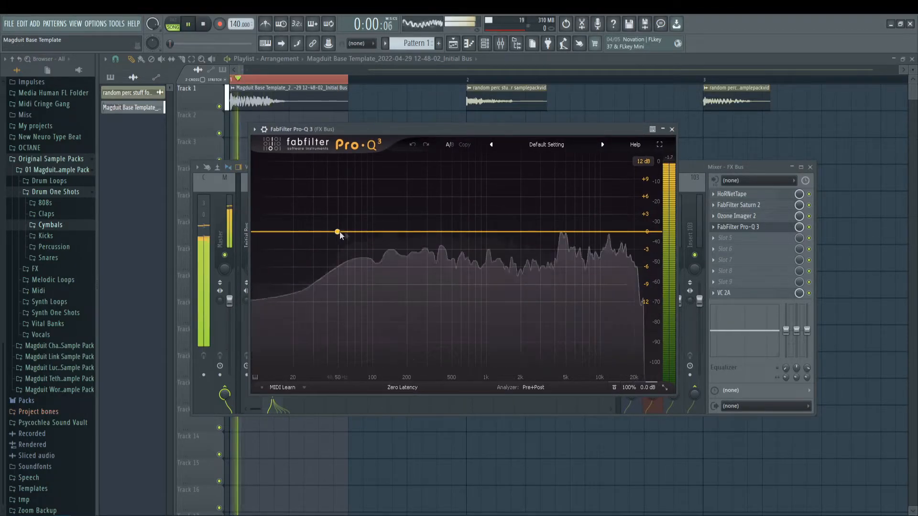
key("space")
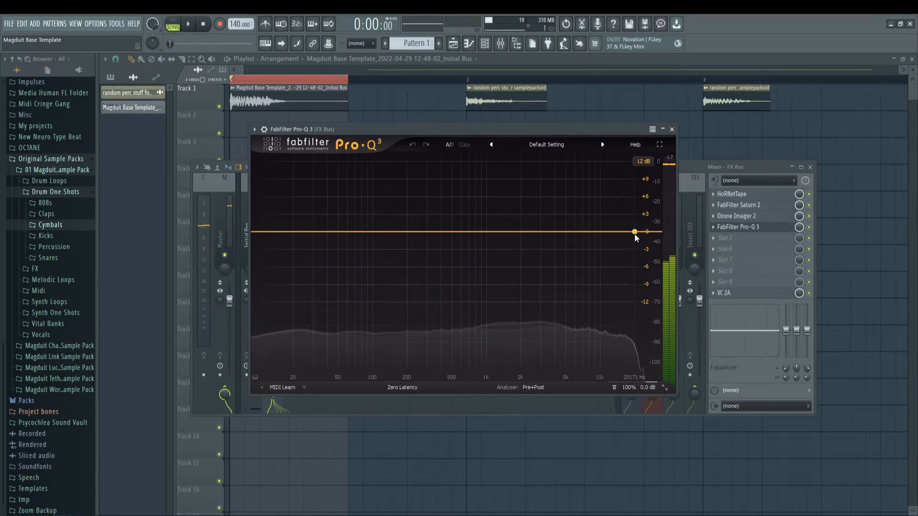
Step: Add a 24 dB/oct low cut at about 39.5 Hz with Q about 0.97 in Pro-Q 3 and audition the clip
key("space")
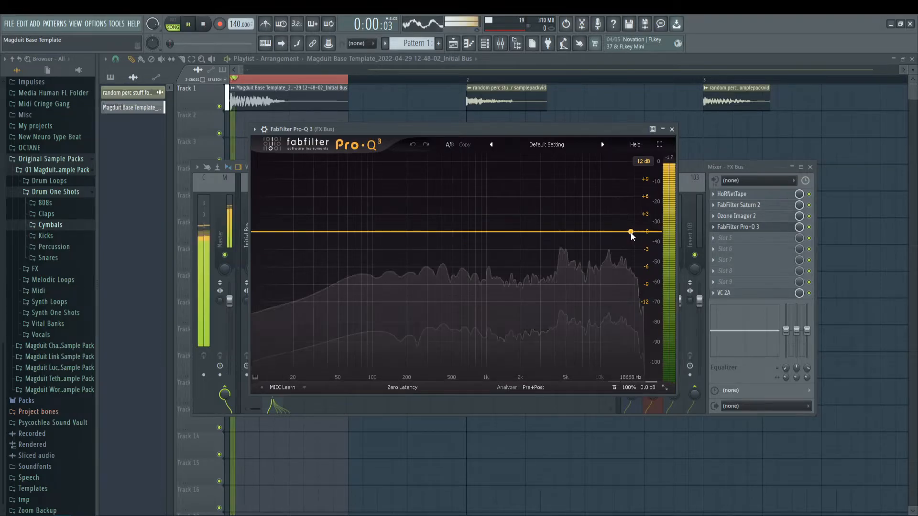
key("space")
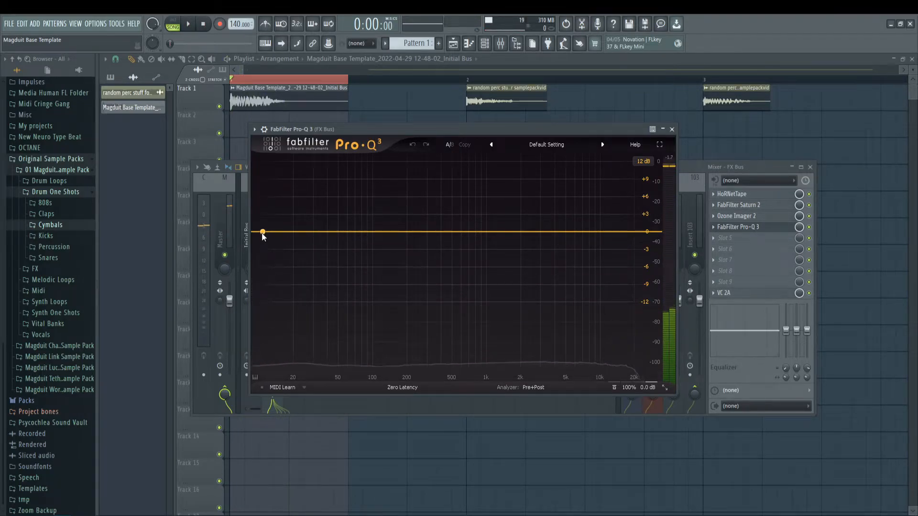
left_click(271, 237)
left_click(282, 275)
left_click_drag(271, 289, 340, 230)
key("space")
scroll(349, 234, "up", 2)
key("space")
key("space")
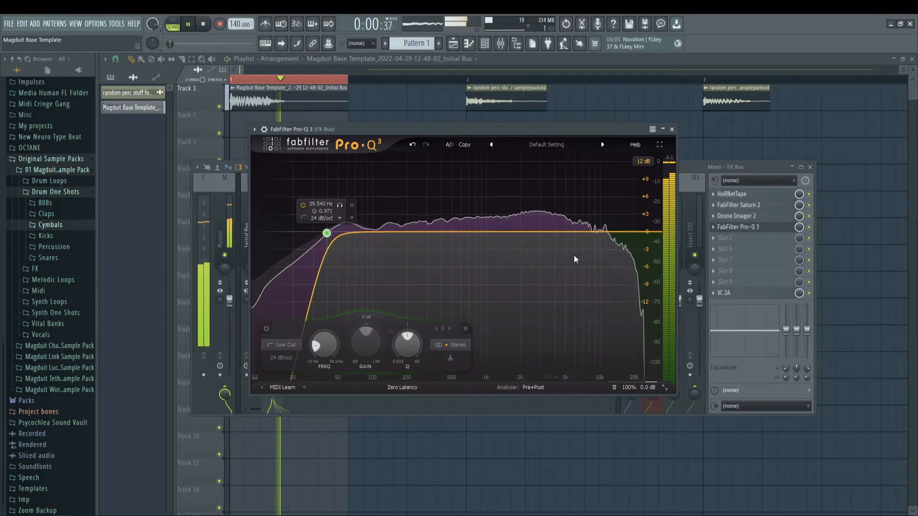
key("space")
Step: Add a 12 dB/oct high cut at about 16.9 kHz with Q about 0.93, checking the removed highs by soloing the band
double_click(646, 235)
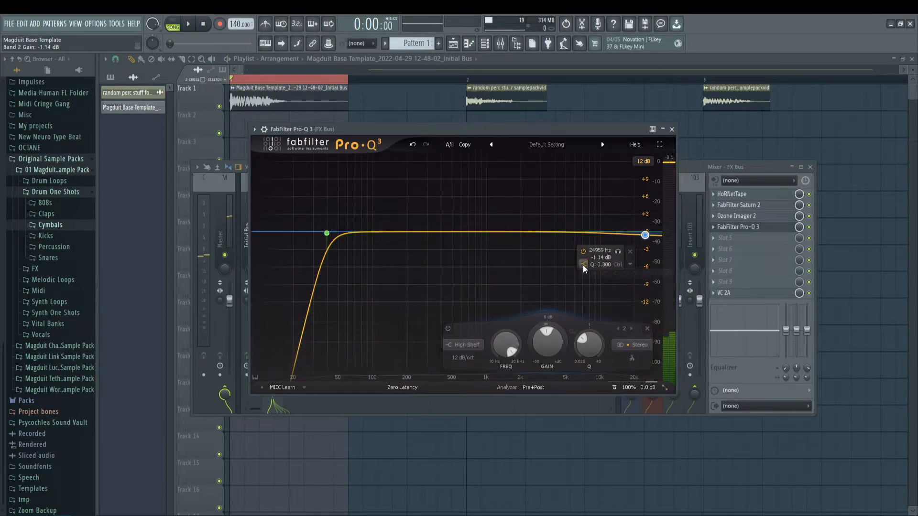
left_click(635, 274)
left_click_drag(645, 290, 636, 208)
key("space")
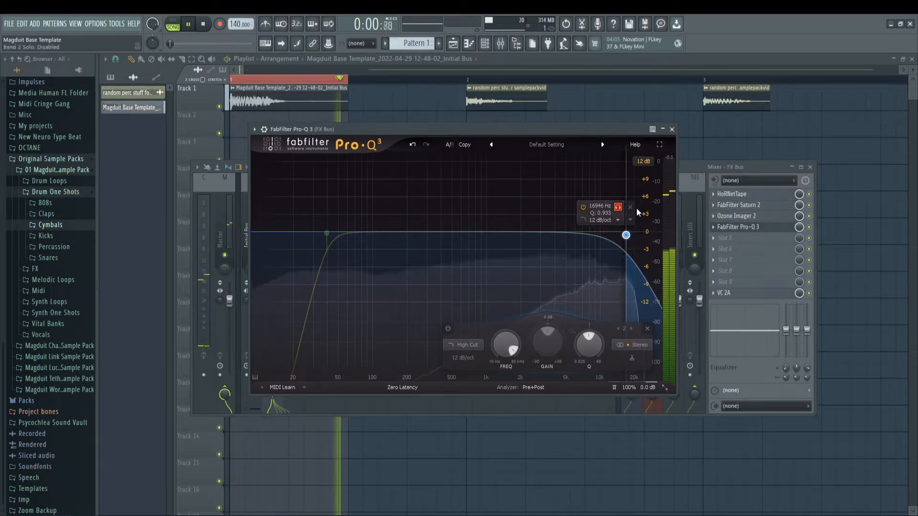
key("space")
Step: Find a harsh resonance by soloing a new bell band, and cut it at about 4044 Hz by 5.94 dB with Q 14.68
double_click(565, 233)
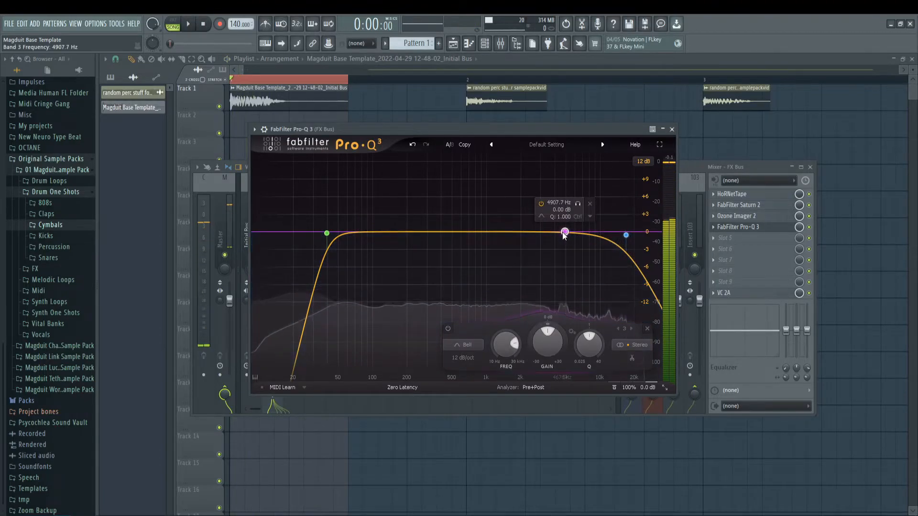
key("space")
mouse_move(577, 204)
left_mouse_down()
mouse_move(587, 205)
mouse_move(555, 208)
mouse_move(570, 209)
left_mouse_up()
key("space")
left_click_drag(546, 346, 541, 394)
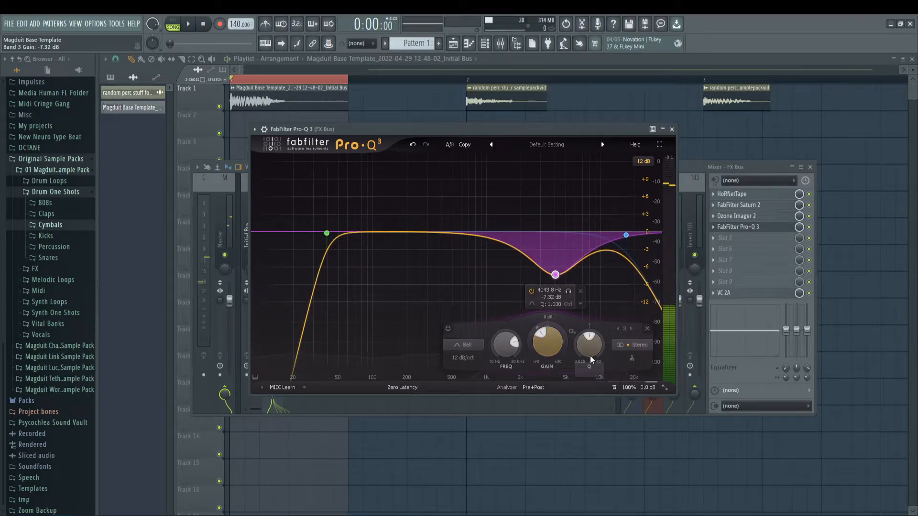
left_click_drag(592, 360, 591, 330)
key("space")
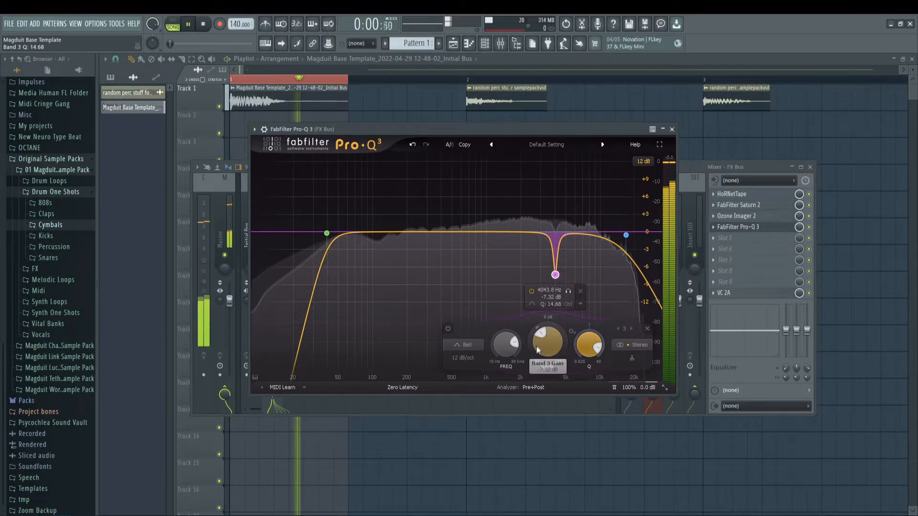
left_click_drag(537, 350, 554, 364)
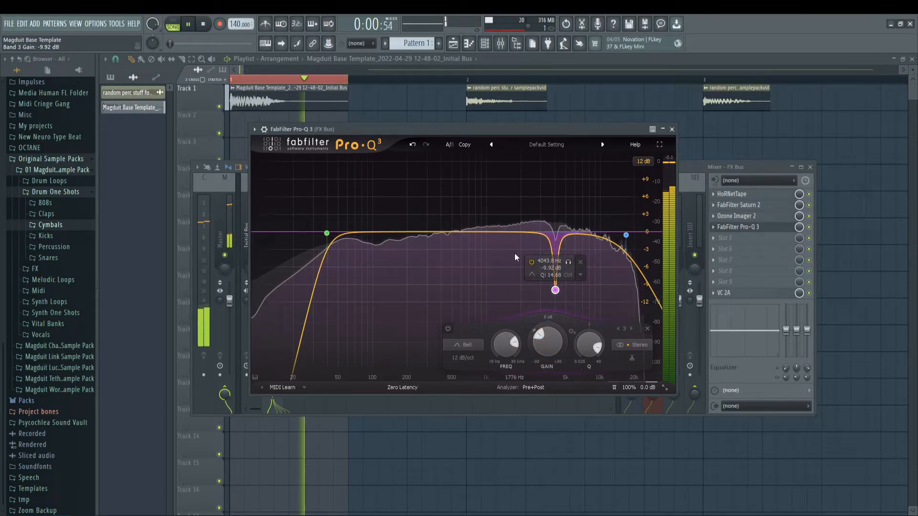
left_click_drag(553, 340, 552, 327)
key("space")
Step: Add another bell at about 1536 Hz, cut it by 3.13 dB with Q 25.57 and audition the clip
left_click(512, 232)
key("space")
mouse_move(524, 207)
left_mouse_down()
mouse_move(384, 218)
mouse_move(523, 219)
left_mouse_up()
left_click_drag(508, 341, 509, 387)
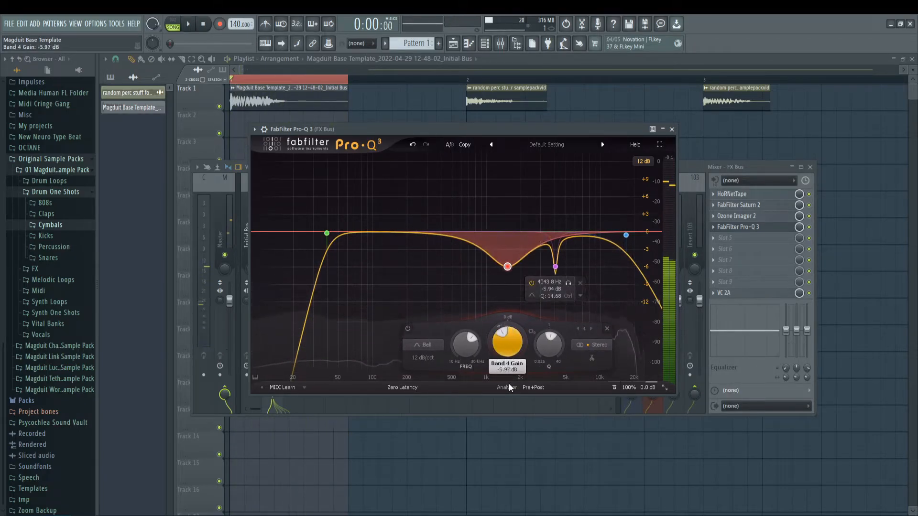
key("space")
left_click_drag(559, 320, 569, 286)
left_click_drag(509, 346, 514, 331)
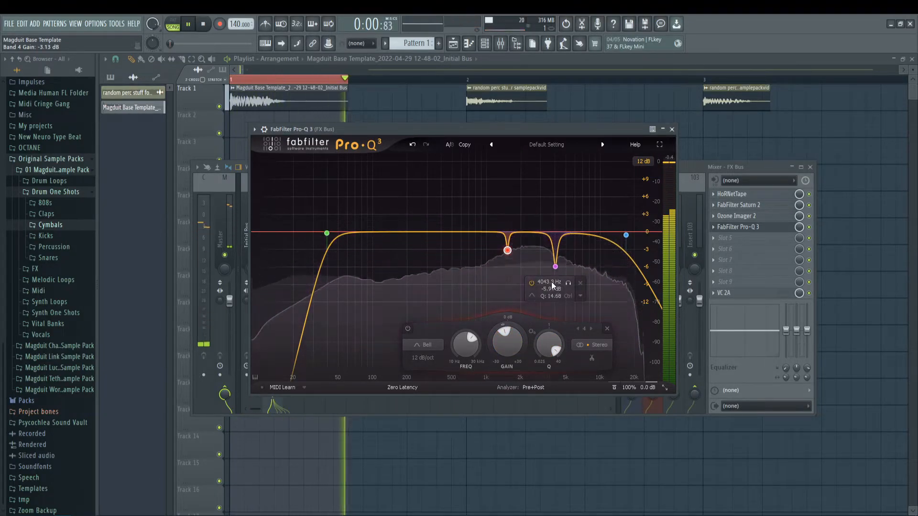
key("space")
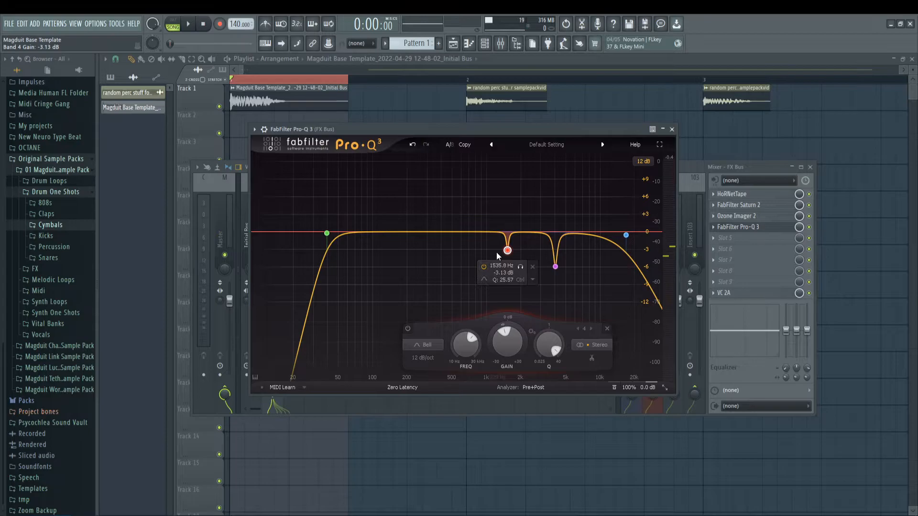
Step: Reduce the 4 kHz cut to -4.05 dB and the 1.5 kHz cut to -2.30 dB, and replay the clip
left_click(556, 267)
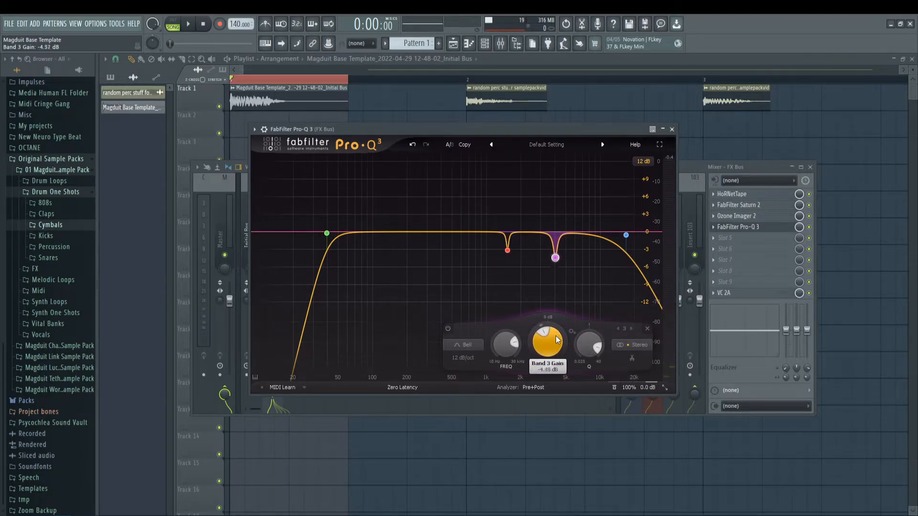
left_click(508, 252)
left_click_drag(509, 332, 509, 332)
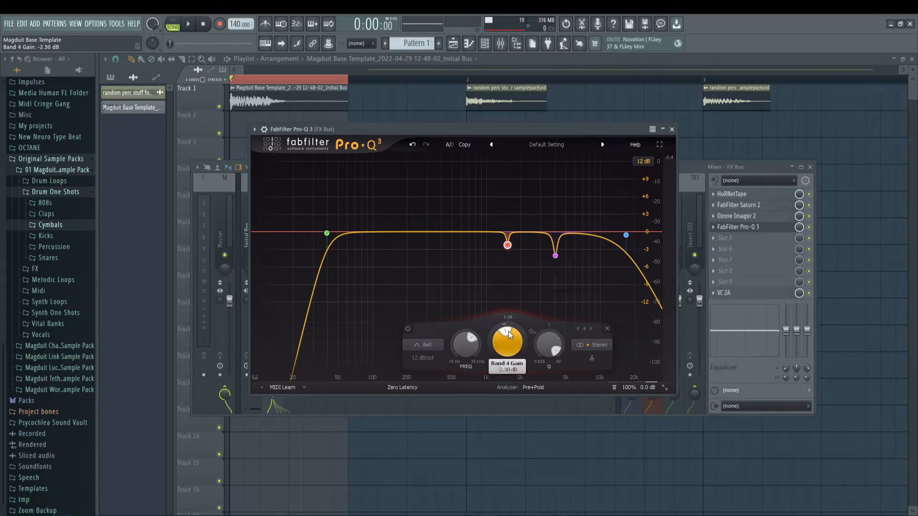
left_click(555, 257)
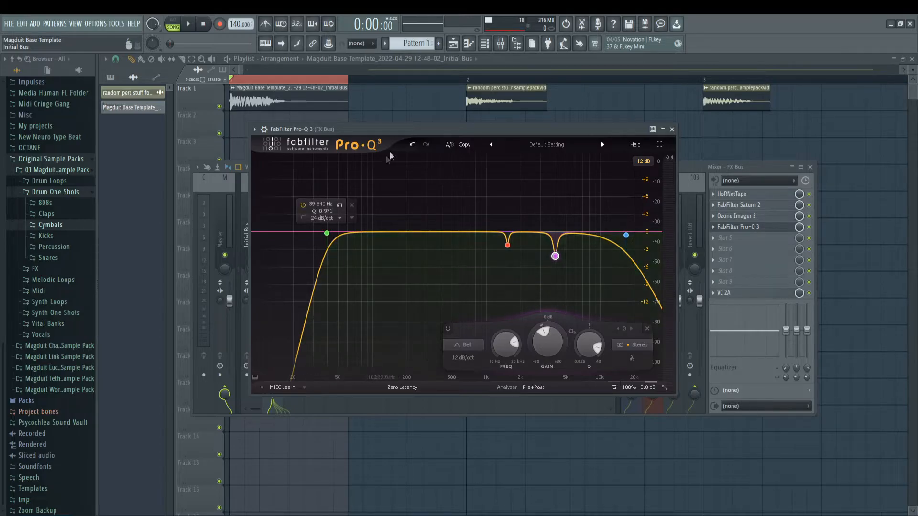
left_click_drag(414, 129, 401, 134)
key("space")
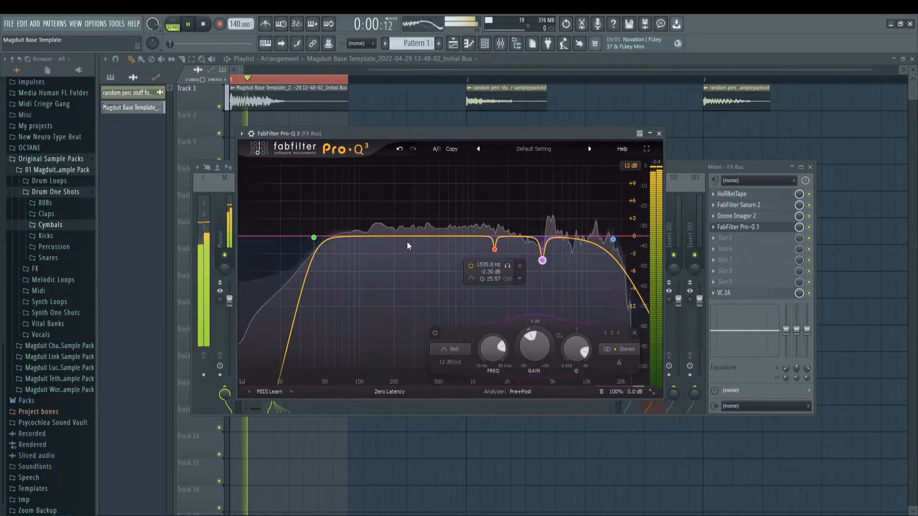
key("space")
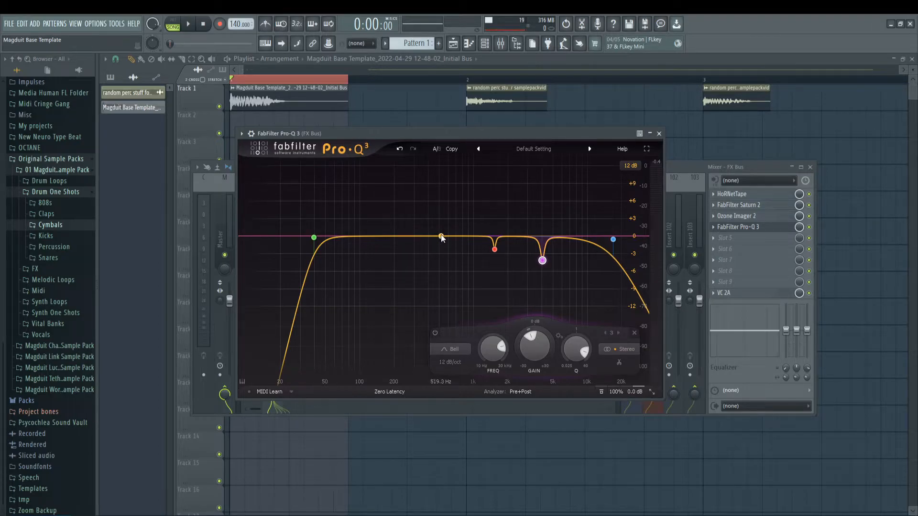
Step: Add a bell band at about 476 Hz and audition the clip while varying the band's Q and gain
left_click(440, 237)
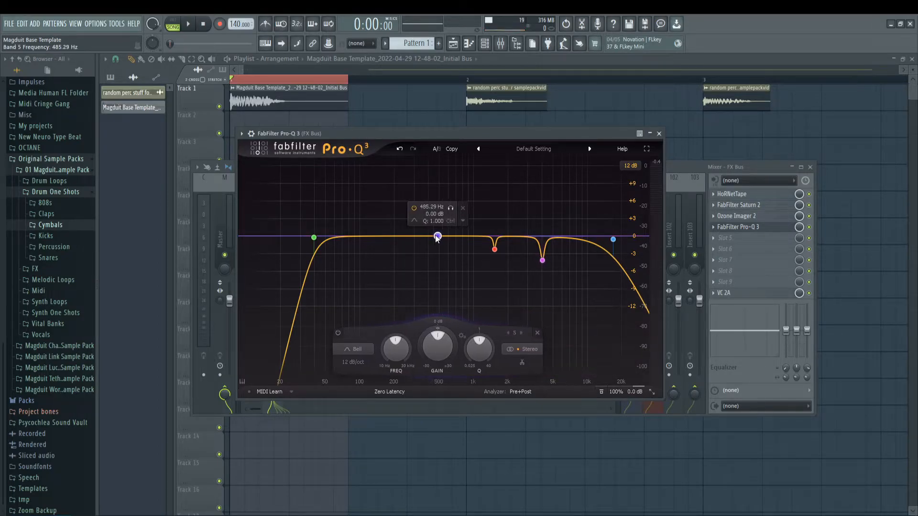
key("space")
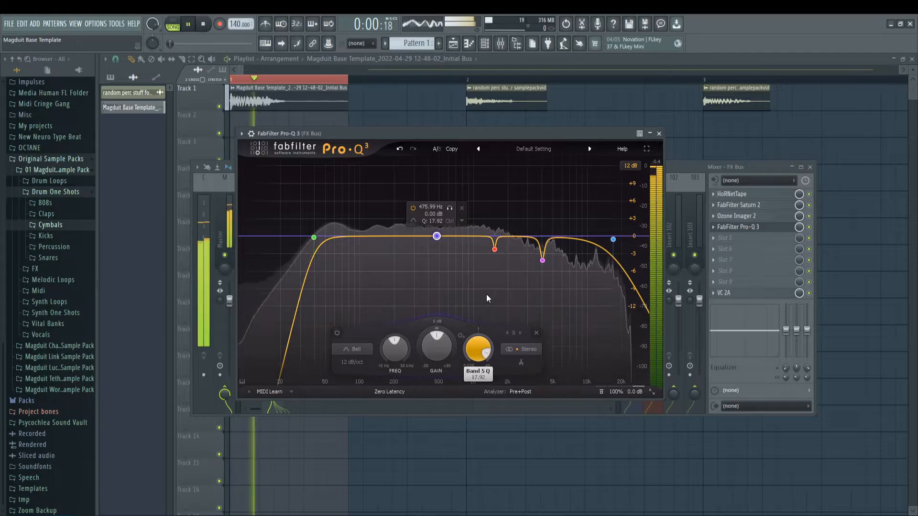
left_click_drag(436, 346, 458, 295)
key("space")
Step: Move the new bell to about 2.5 kHz, make it a narrow 2.90 dB cut while auditioning, and close the Pro-Q 3 editor
mouse_move(449, 230)
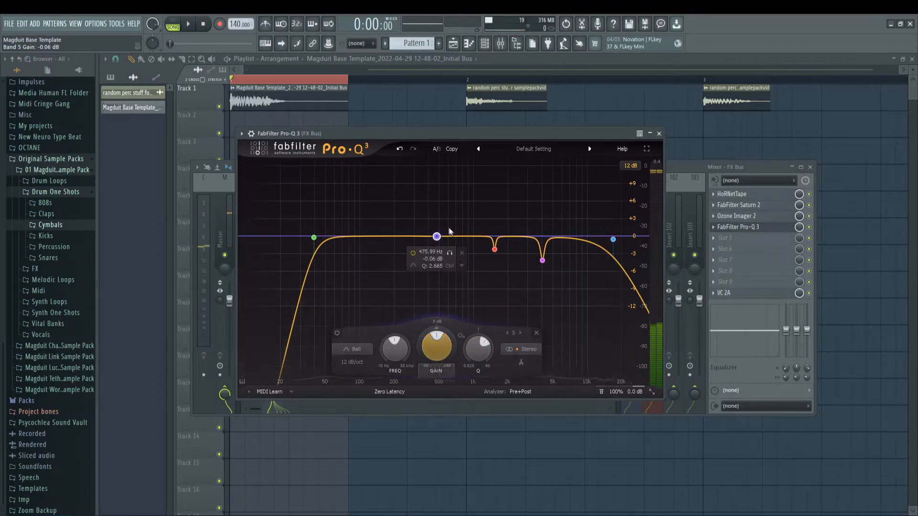
left_click_drag(453, 252, 535, 259)
key("space")
key("space")
left_click_drag(520, 348, 519, 393)
key("space")
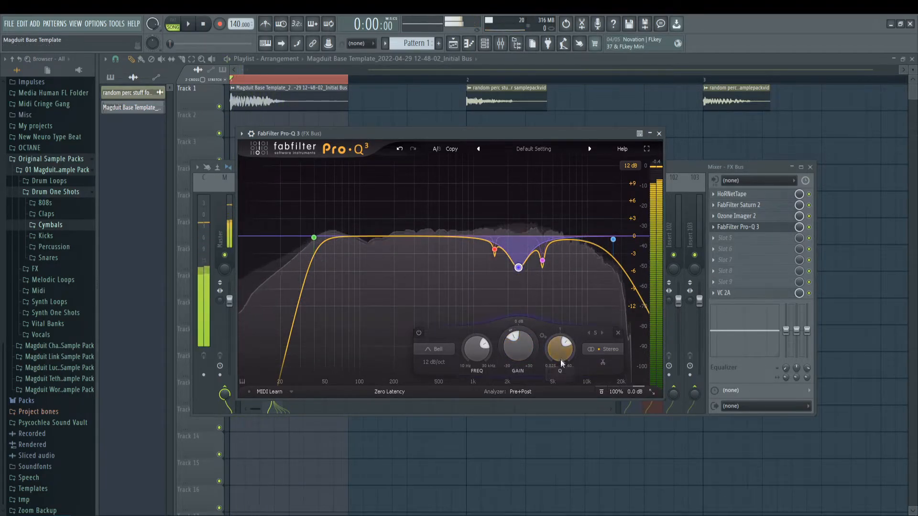
left_click_drag(562, 348, 576, 292)
left_click_drag(528, 351, 519, 338)
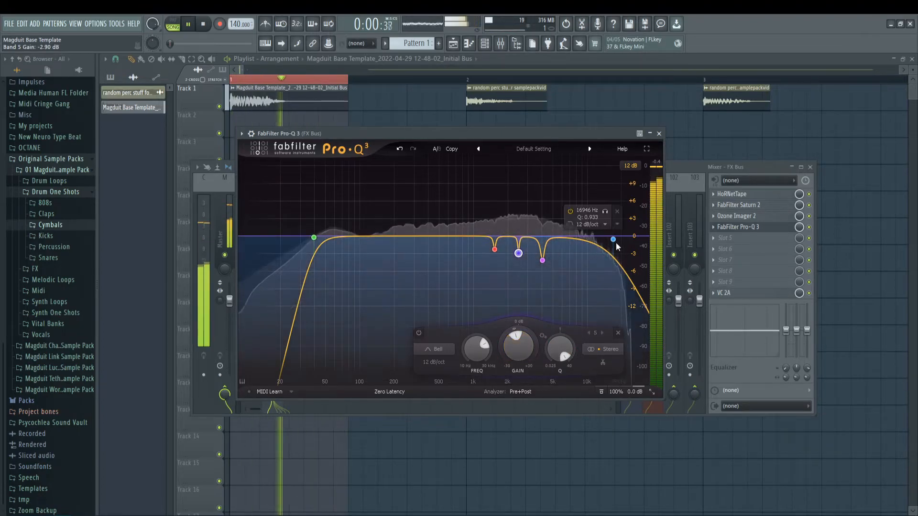
left_click(659, 133)
key("space")
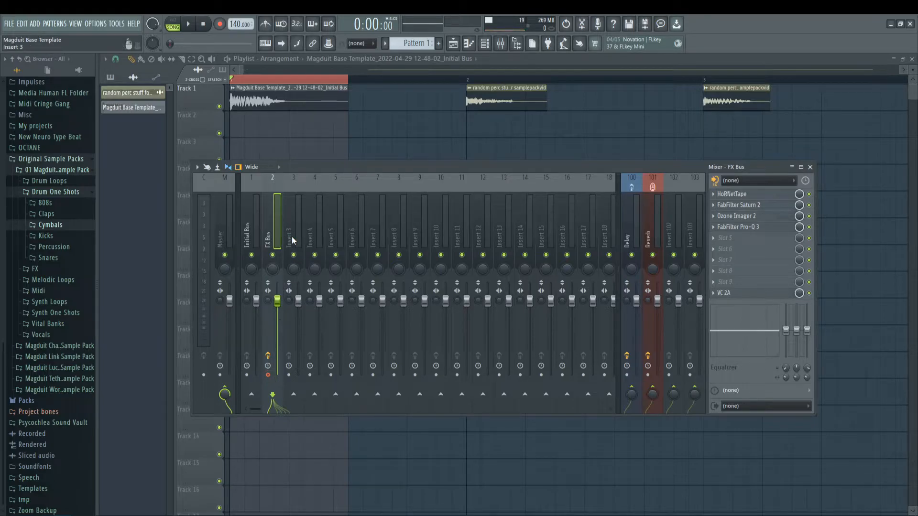
Step: Record the FX Bus output to an audio clip, replace the Initial Bus clip on Track 1 with it and audition it
key("alt+r")
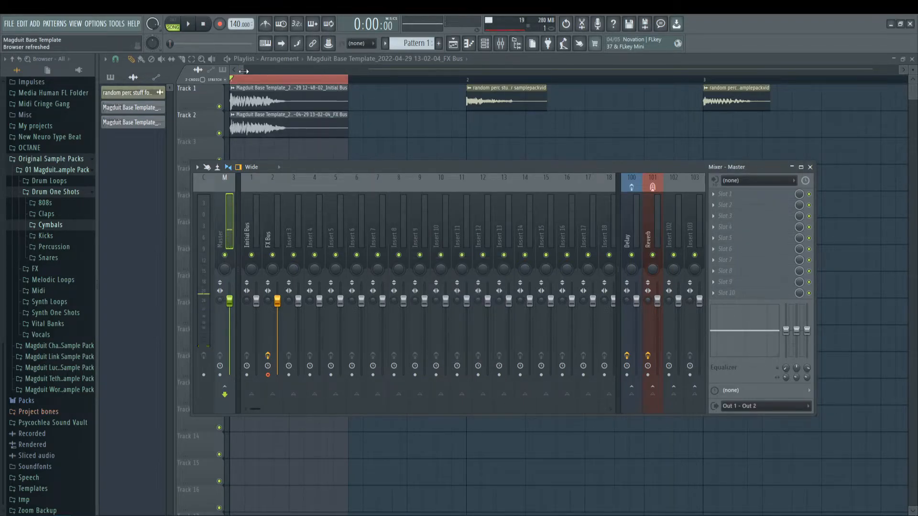
key("F9")
right_click(281, 108)
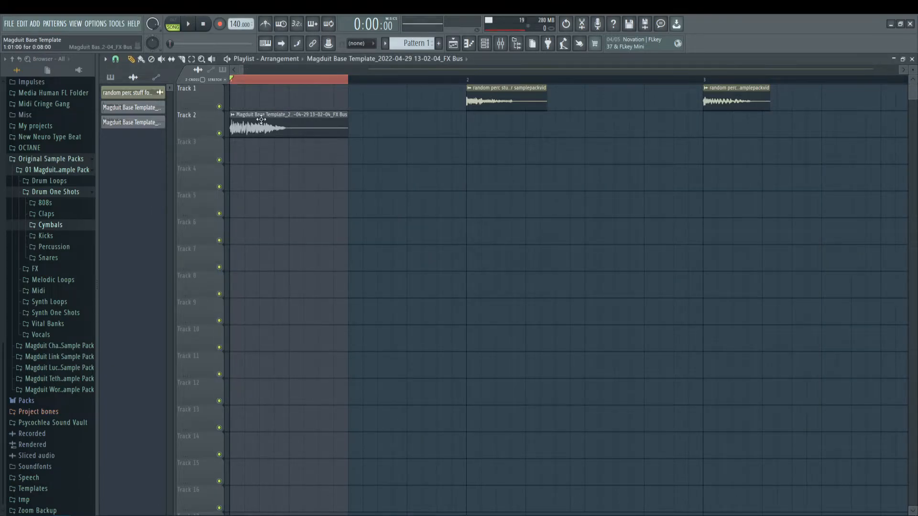
left_click_drag(261, 119, 257, 75)
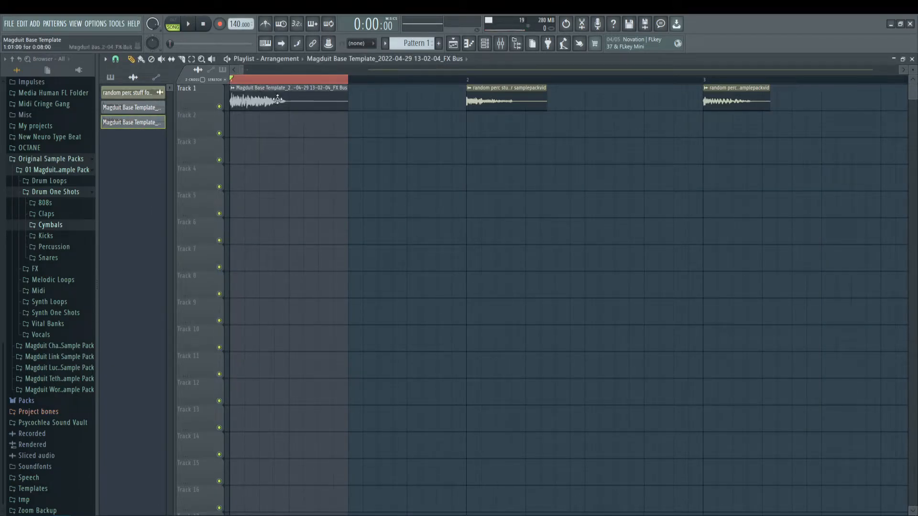
key("space")
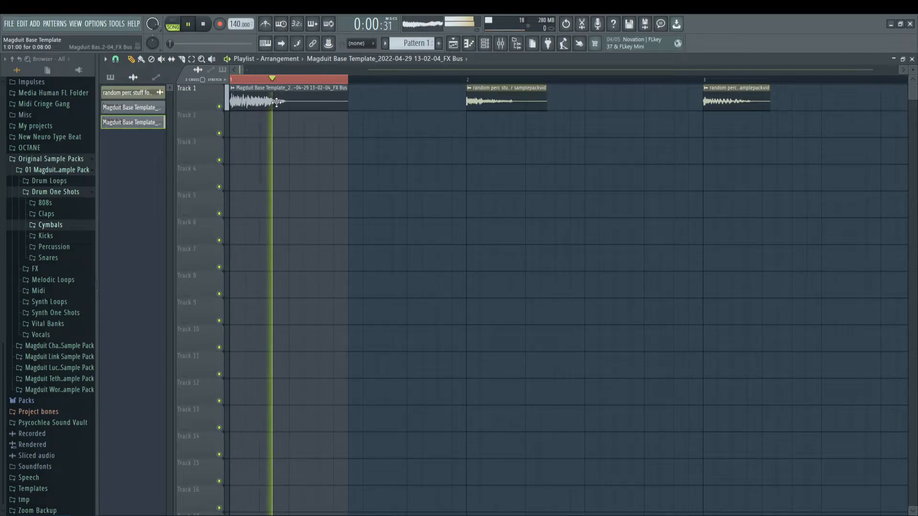
key("space")
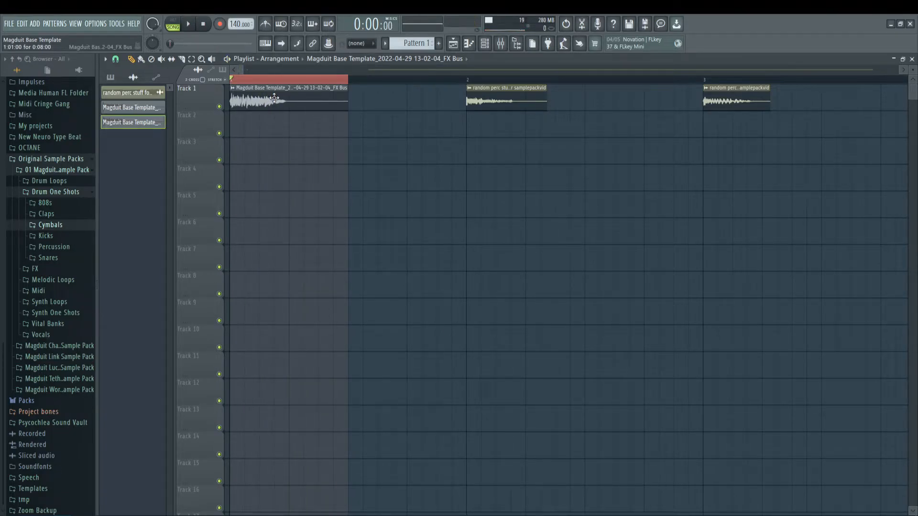
Step: Create a channel volume automation clip for the FX Bus clip on Track 2, fading to 0% at 1:05:00 along a curve
double_click(275, 98)
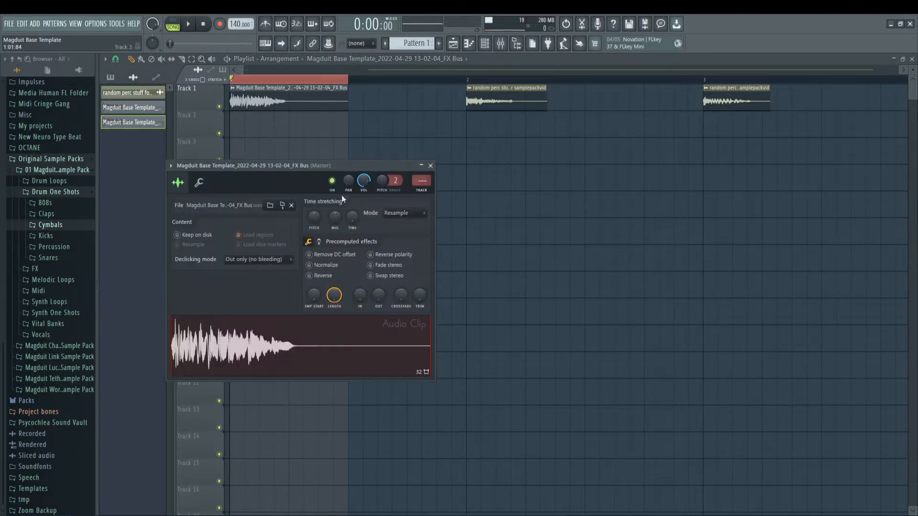
right_click(364, 180)
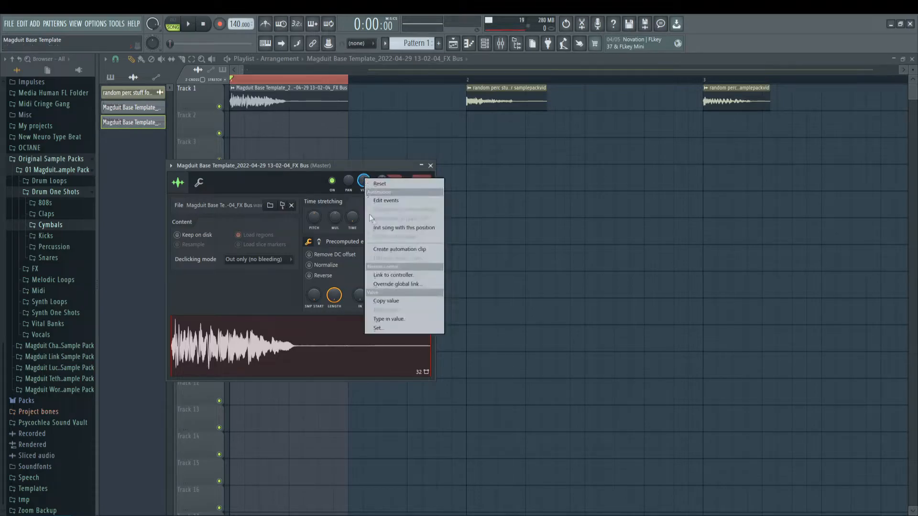
left_click(386, 249)
left_click_drag(350, 131, 294, 284)
scroll(309, 70, "up", 4)
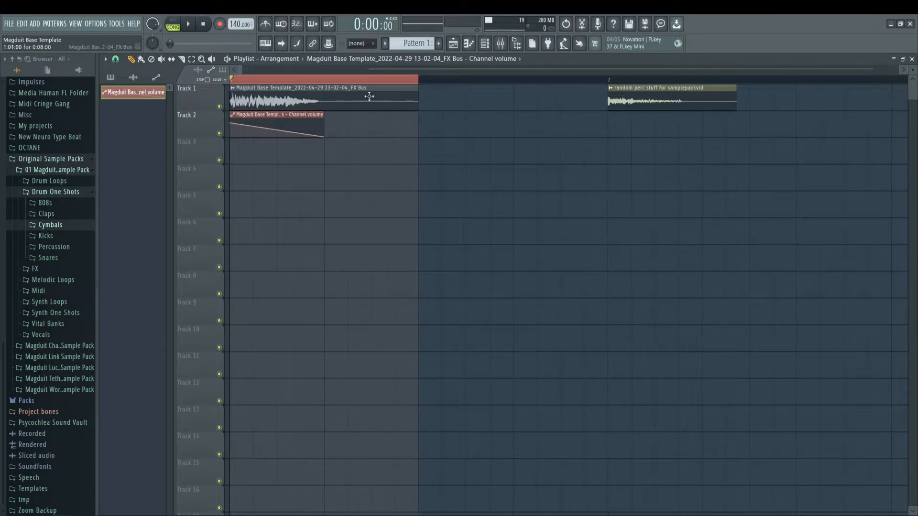
left_click_drag(277, 130, 277, 124)
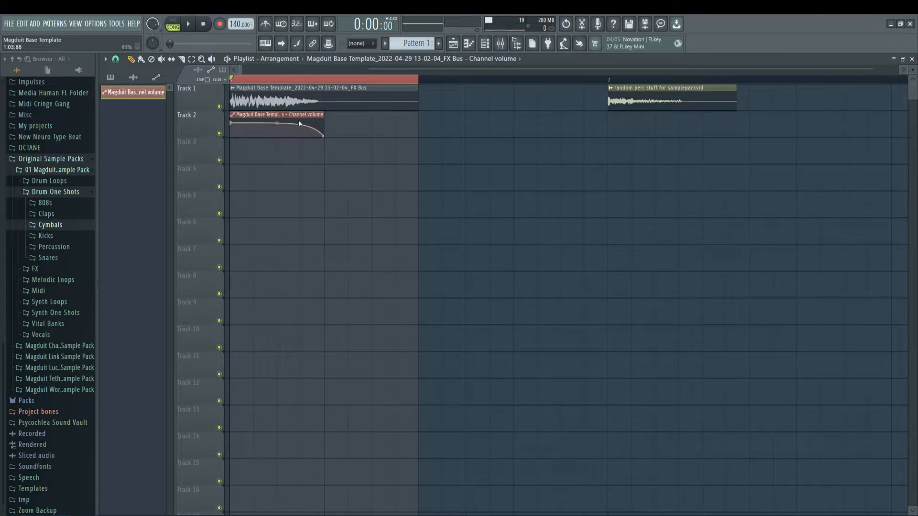
Step: Play the clip with the Track 2 volume automation muted and unmuted to compare the tail
key("space")
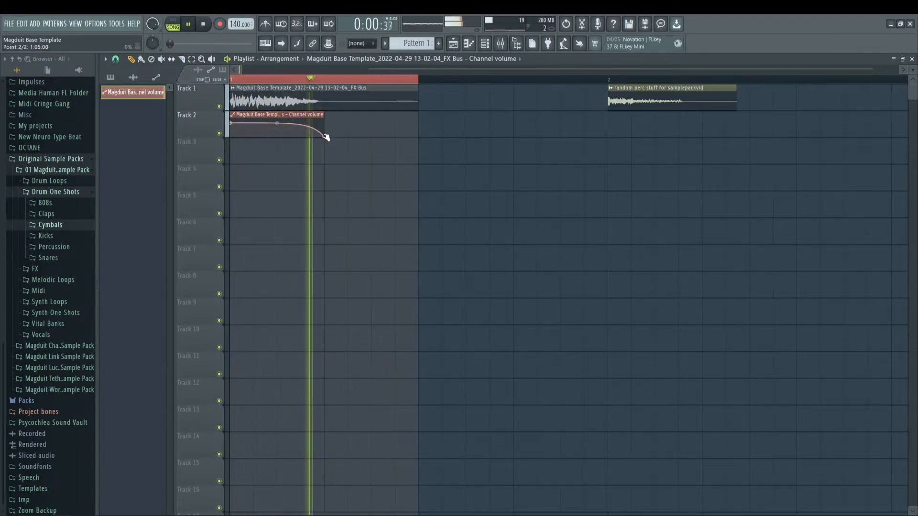
left_click(220, 133)
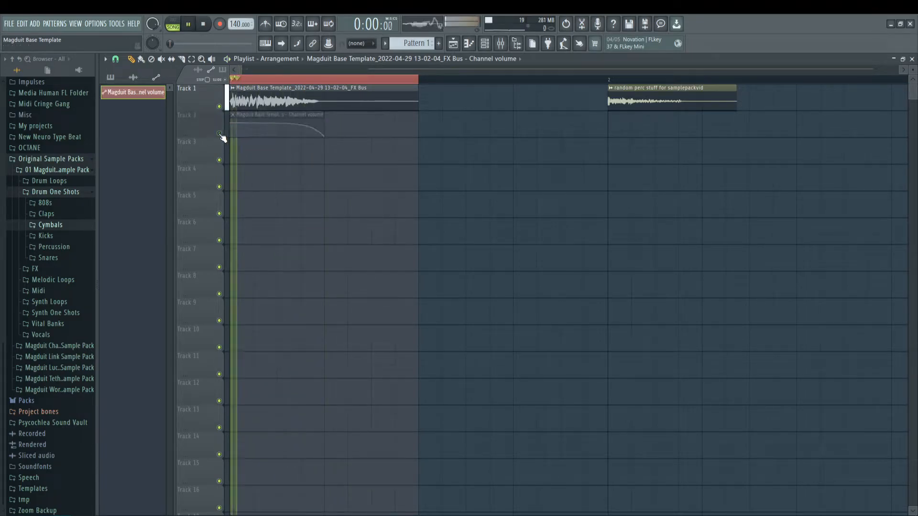
left_click(219, 134)
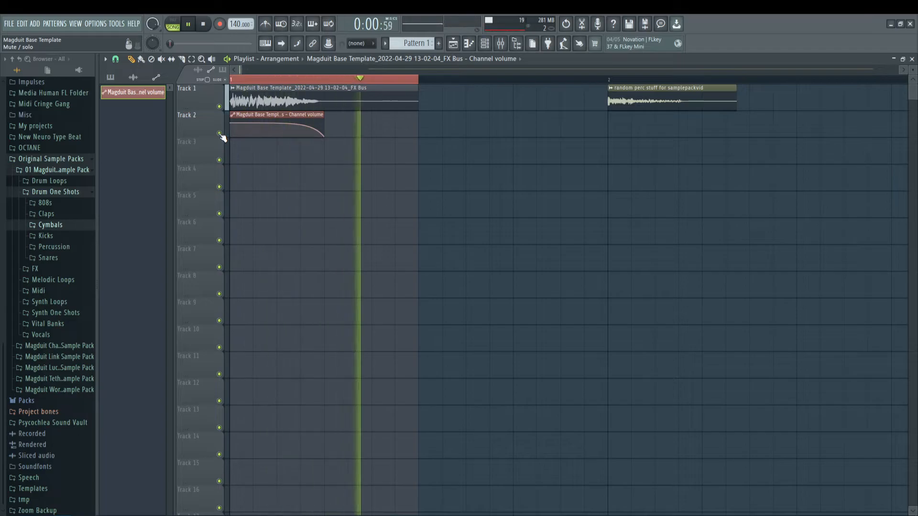
key("space")
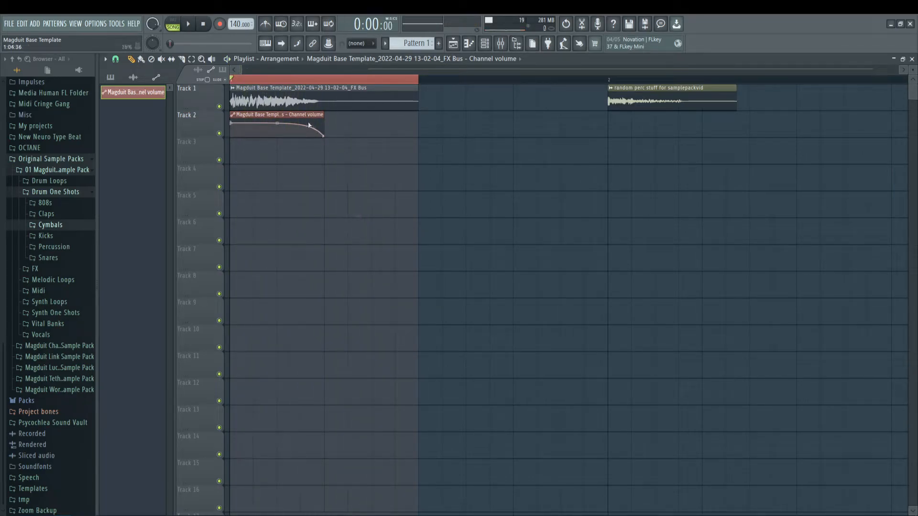
Step: Try a longer volume fade during playback, then restore its end to 1:05:00 and readjust the curve tension
left_click_drag(324, 136, 395, 215)
key("space")
key("space")
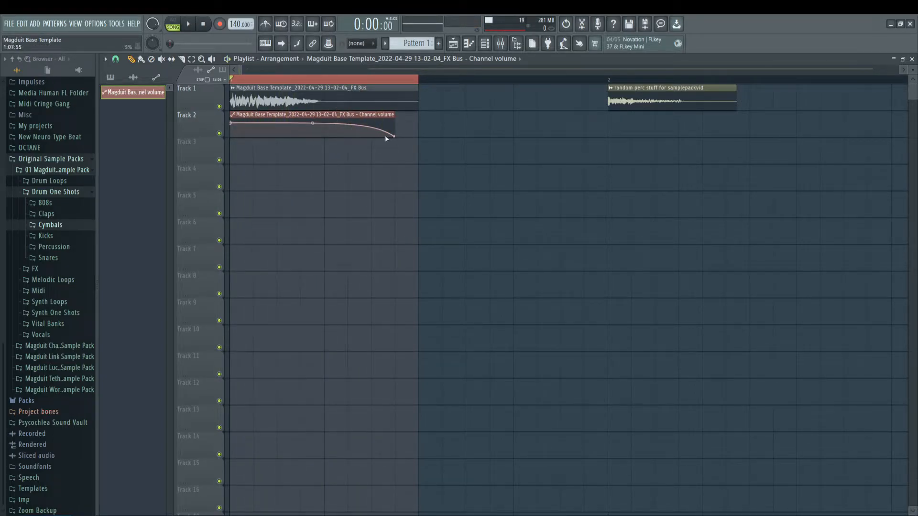
left_click_drag(398, 137, 335, 164)
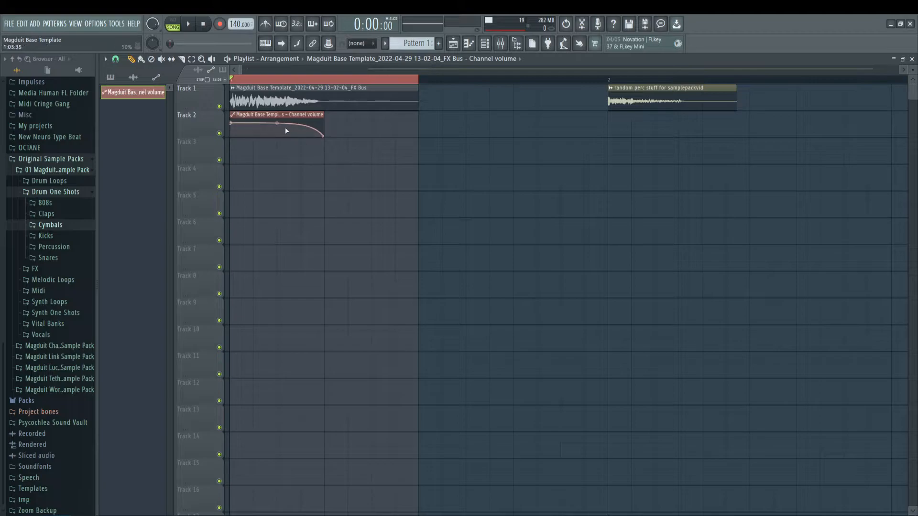
left_click_drag(276, 123, 277, 118)
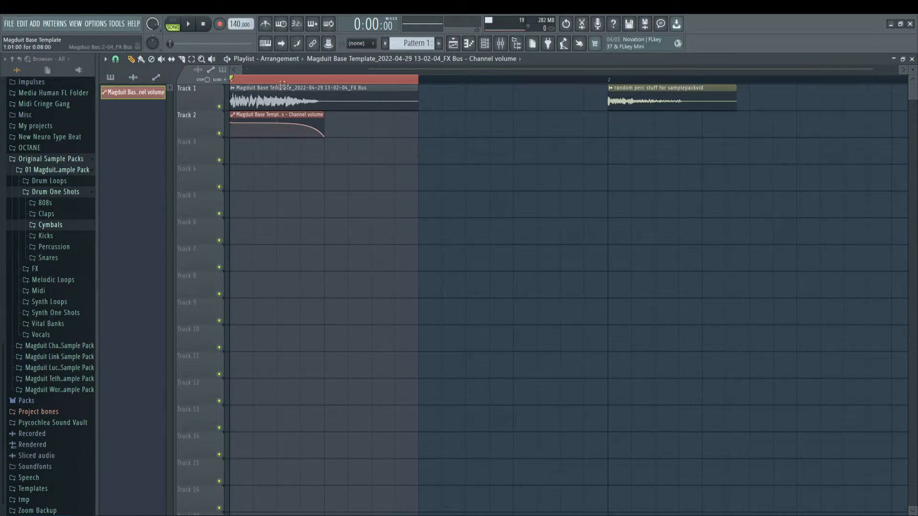
Step: Audition the FX Bus clip on Track 1 with its Track 2 volume fade
key("space")
key("space")
key("space")
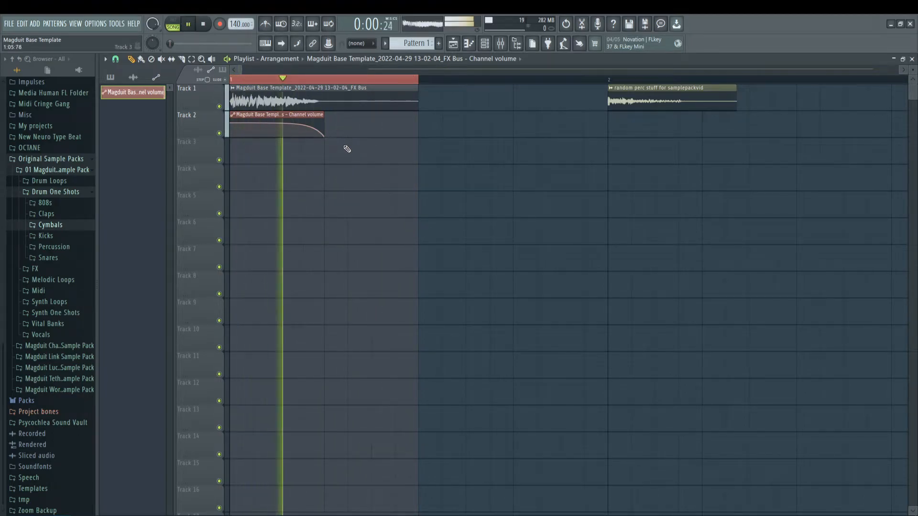
key("space")
key("space")
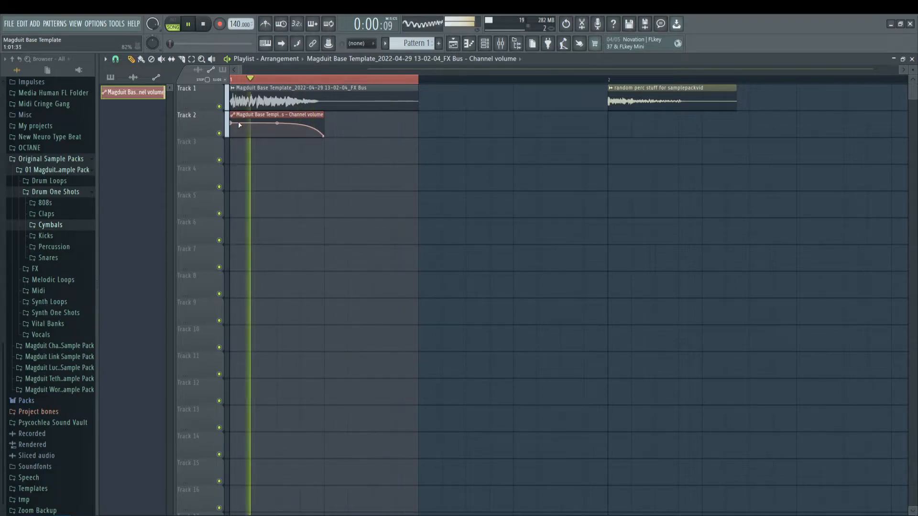
key("space")
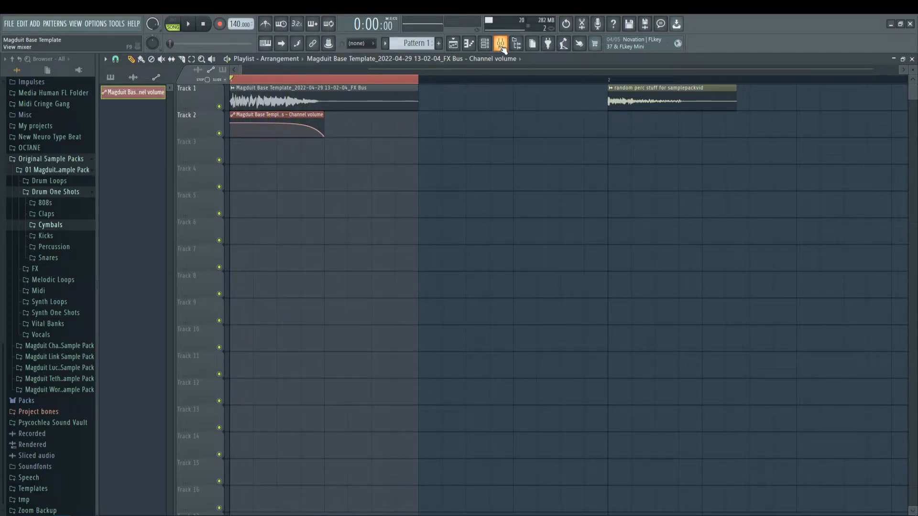
Step: Shorten the playlist time selection so it ends with the volume fade at 1:05:00
left_click_drag(415, 82, 325, 87)
key("space")
key("space")
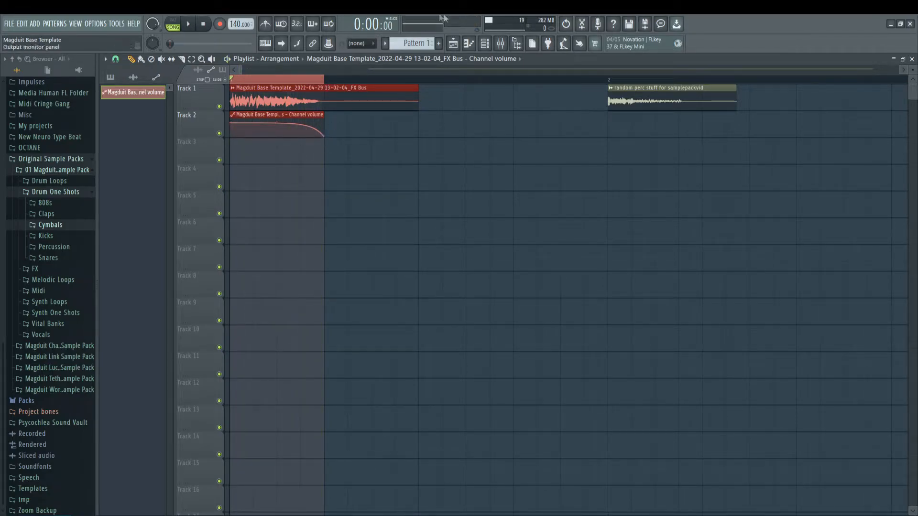
Step: Disarm the FX Bus, arm the Master track and record its output to a new audio clip
key("F9")
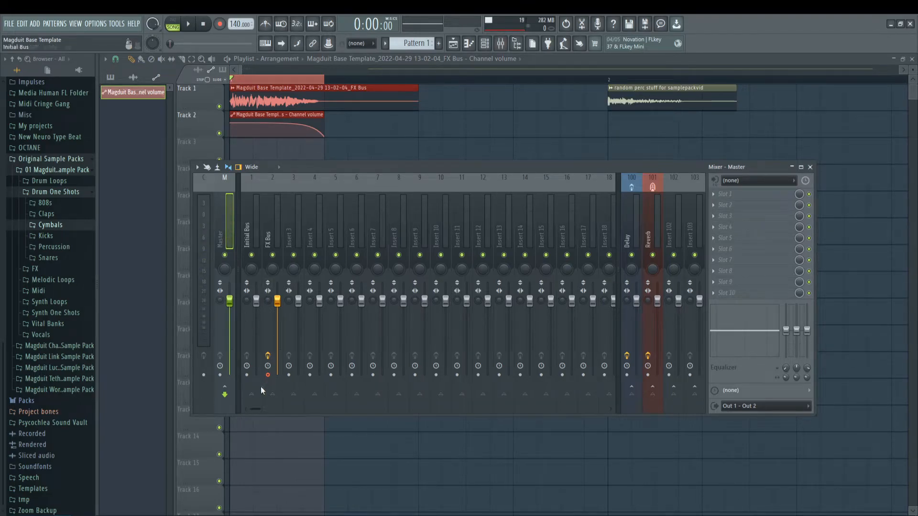
left_click(268, 375)
left_click(220, 375)
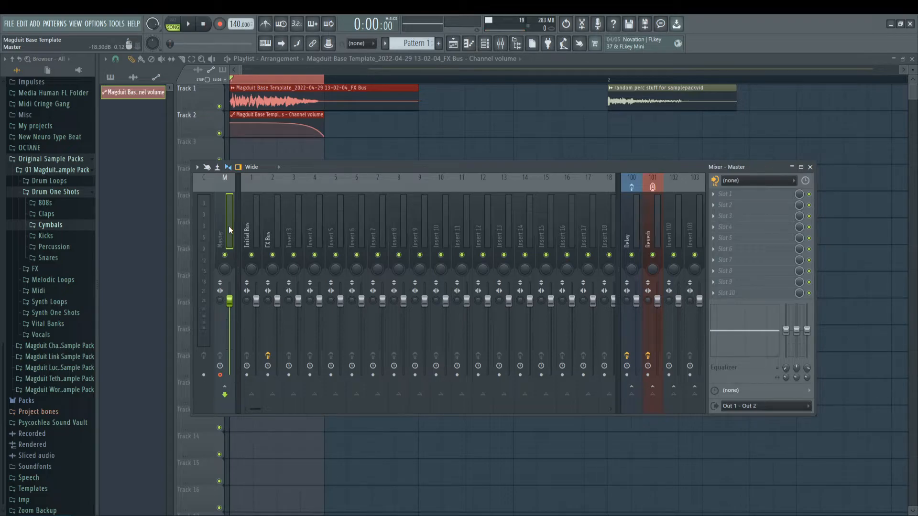
key("ctrl+r")
key("Return")
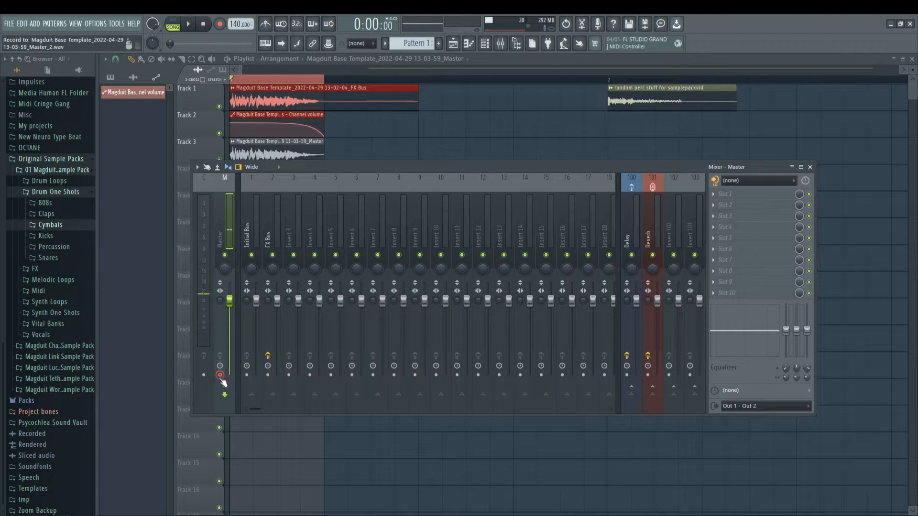
Step: Delete the volume automation and FX Bus clips, and move the recorded Master clip up to Track 1
key("F9")
right_click(313, 127)
right_click(301, 96)
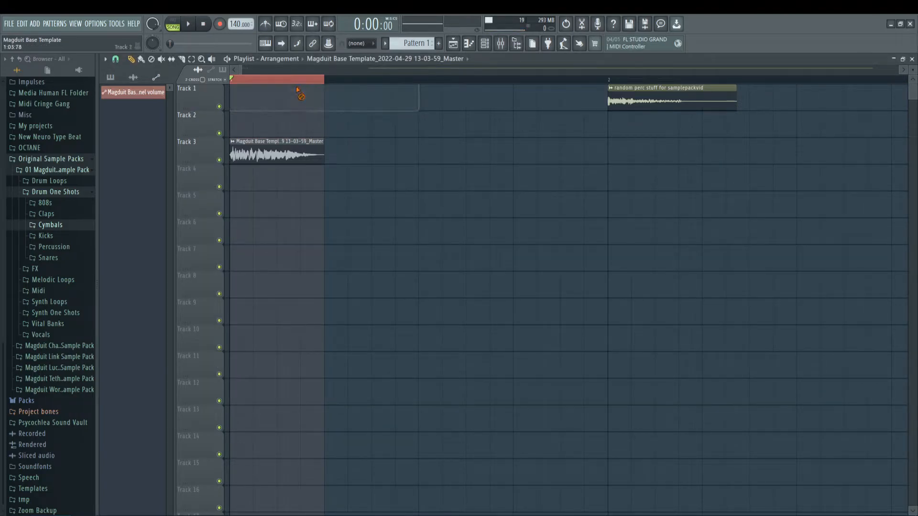
left_click_drag(277, 142, 261, 83)
Step: Make the Master clip unique as a sample, choosing the 01 Magduit Spark Sample Pack's Drum One Shots > Percussion folder for it
left_click(233, 88)
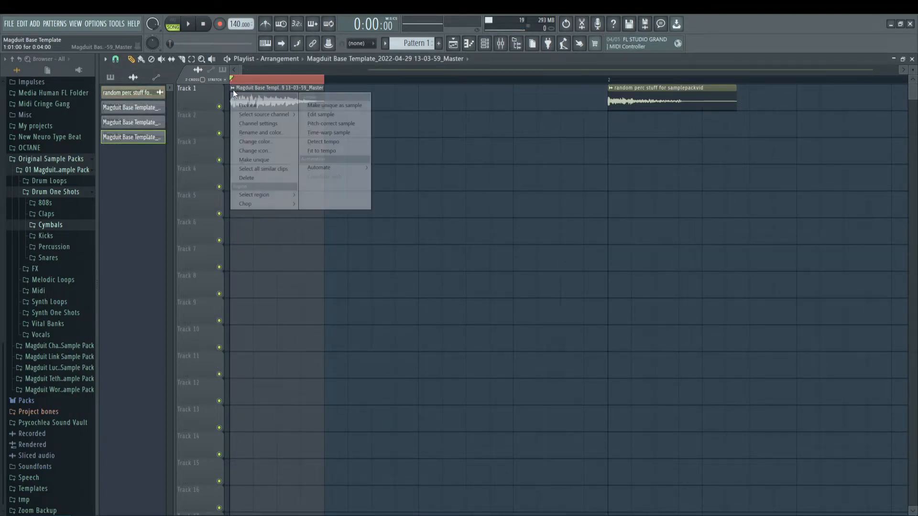
left_click(353, 106)
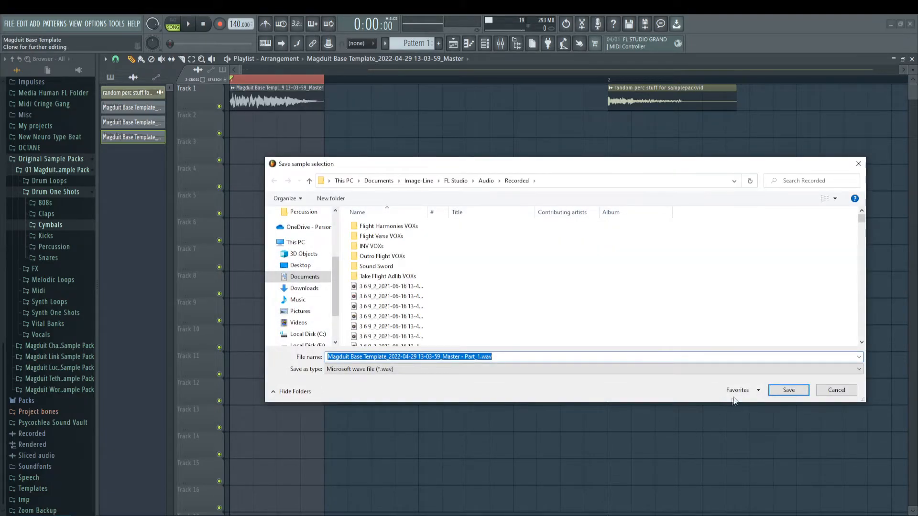
left_click(737, 392)
left_click(817, 346)
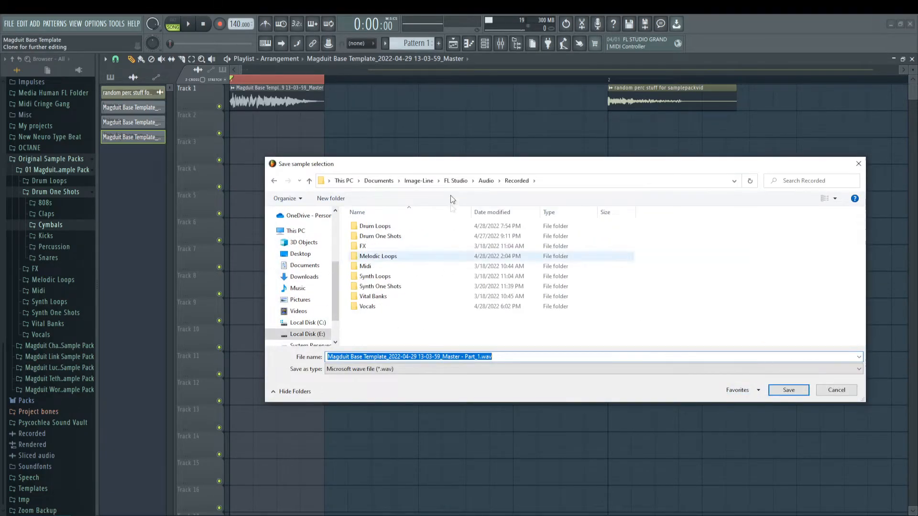
left_click_drag(460, 165, 426, 172)
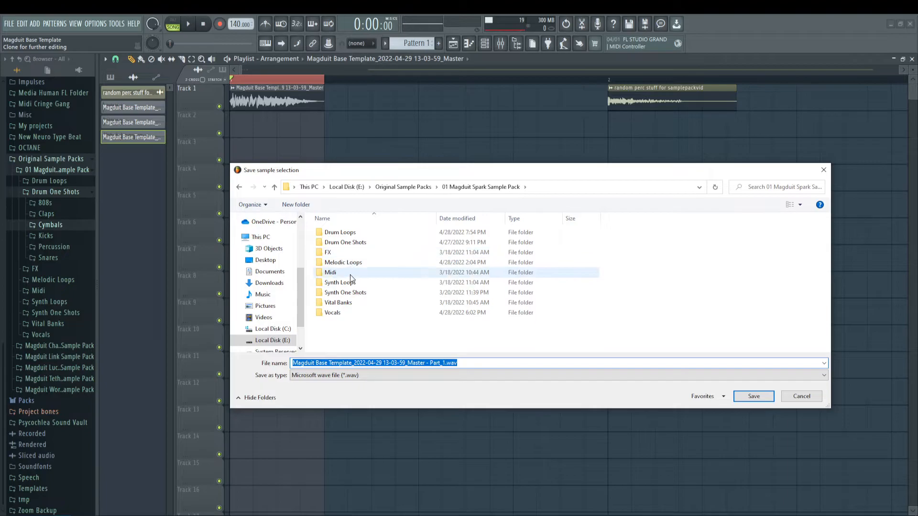
double_click(358, 242)
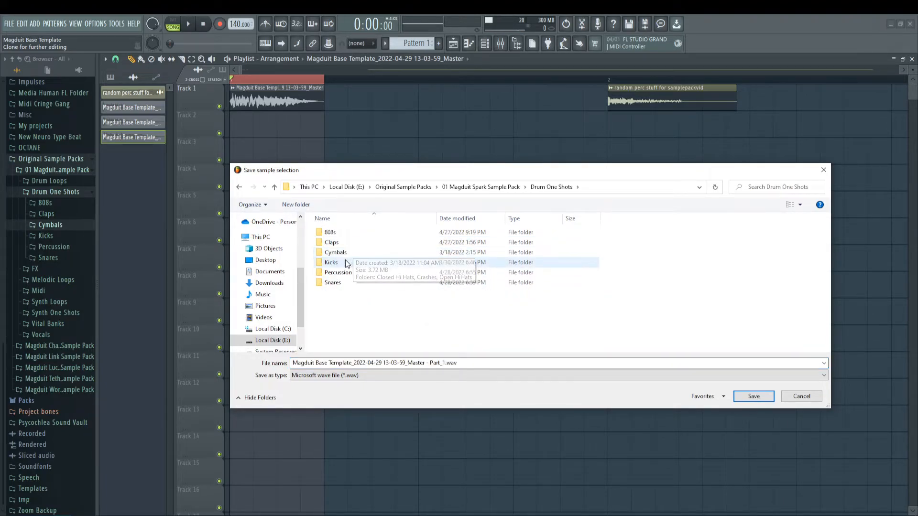
double_click(338, 273)
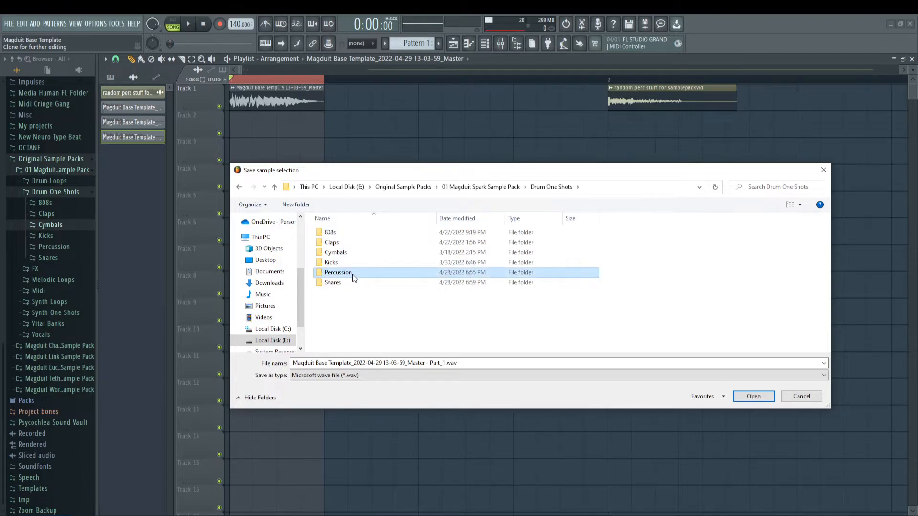
Step: Save the sample as 37_Magduit_LazerThump_Perc.wav, adapting the name of the last existing percussion file
left_click(345, 348)
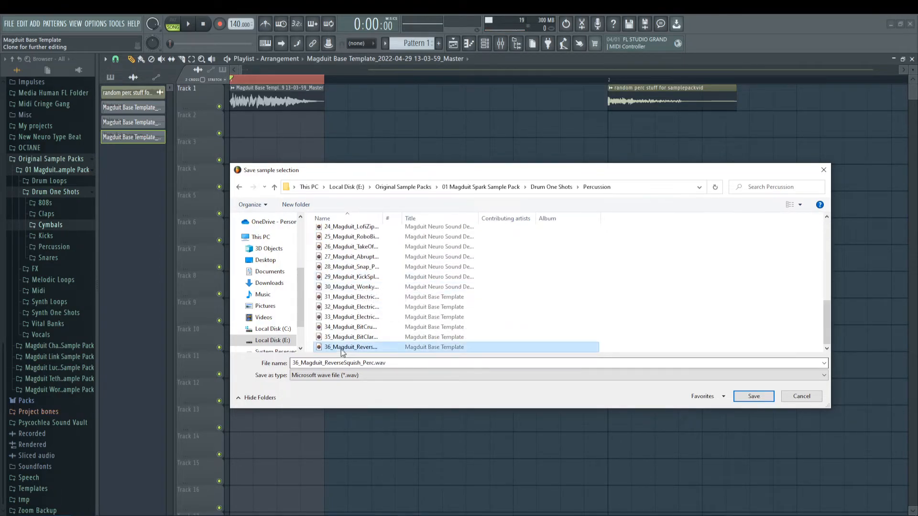
left_click(301, 364)
left_click(300, 364)
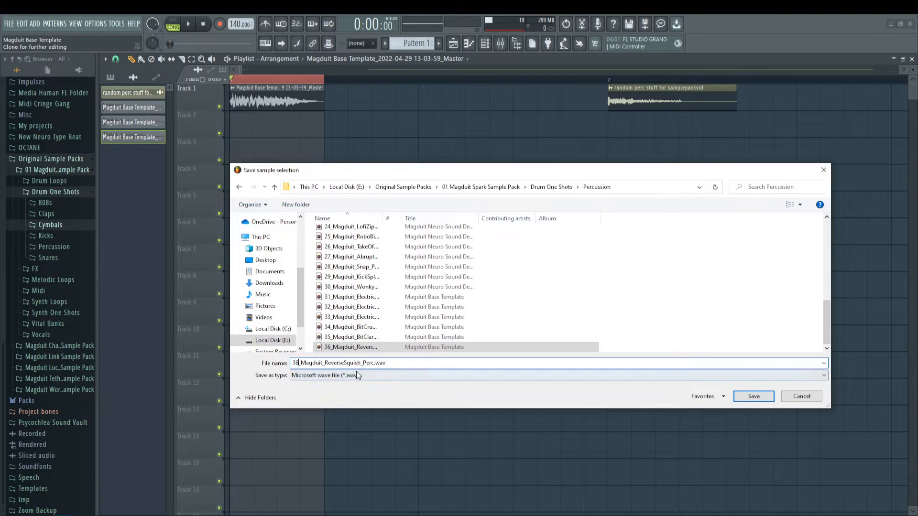
key("BackSpace")
type("7")
key("Delete")
key("Delete")
key("Delete")
key("Delete")
key("Delete")
key("Delete")
key("Delete")
key("Delete")
key("Delete")
key("Delete")
key("Delete")
key("Delete")
key("Delete")
type("La")
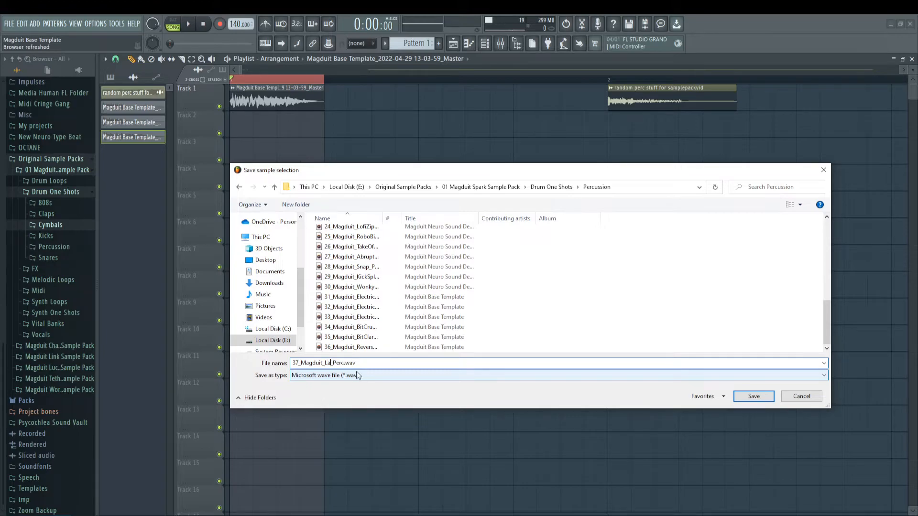
type("zerThump")
key("Return")
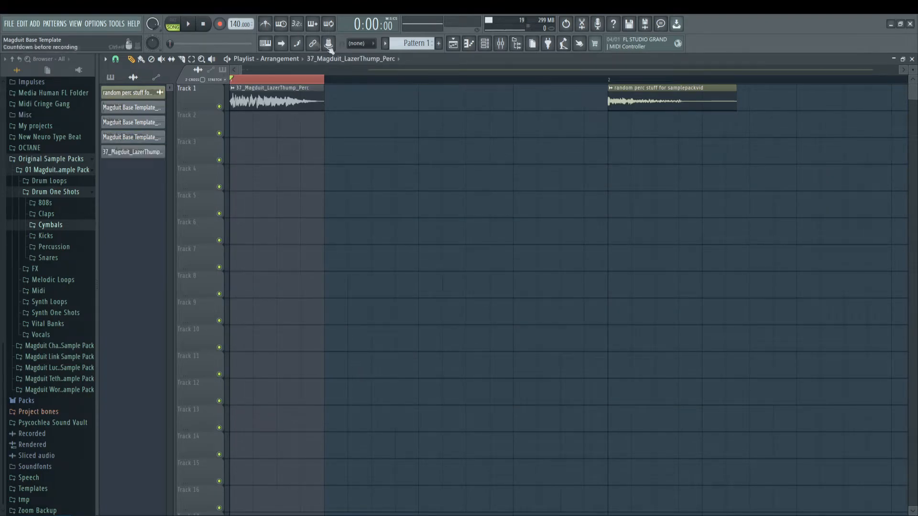
Step: Audition the saved LazerThump sample on Track 1 and clear the playlist time selection
key("space")
left_click_drag(241, 70, 245, 70)
key("space")
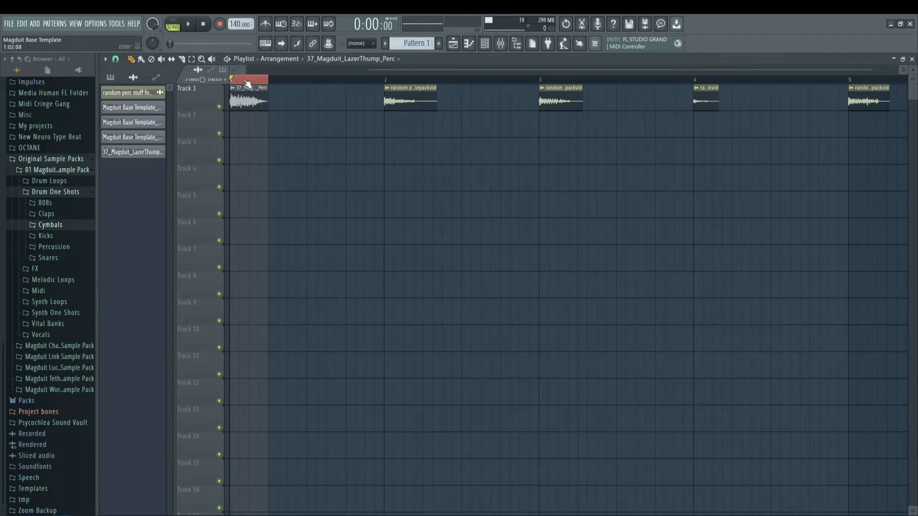
key("ctrl+d")
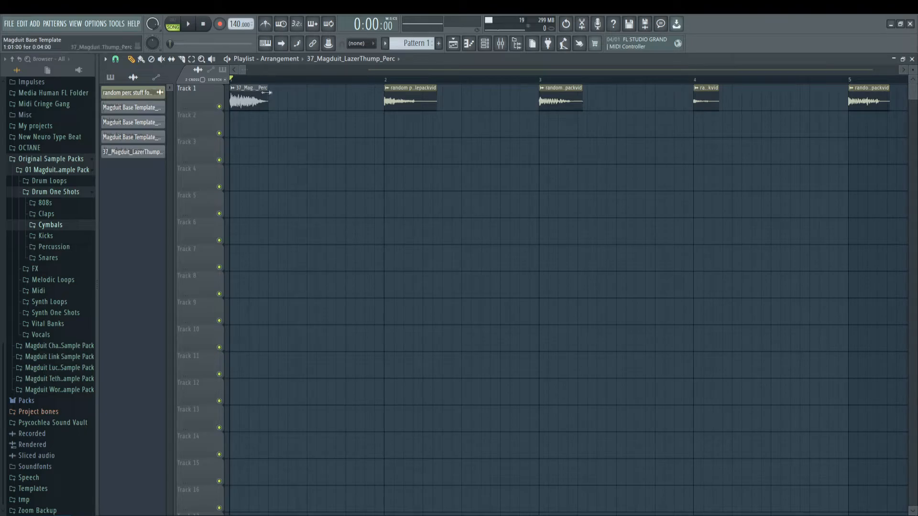
Step: Delete the finished LazerThump clip from Track 1 and time-select half a bar over the next hit, starting at bar 2
left_click_drag(243, 66, 247, 68)
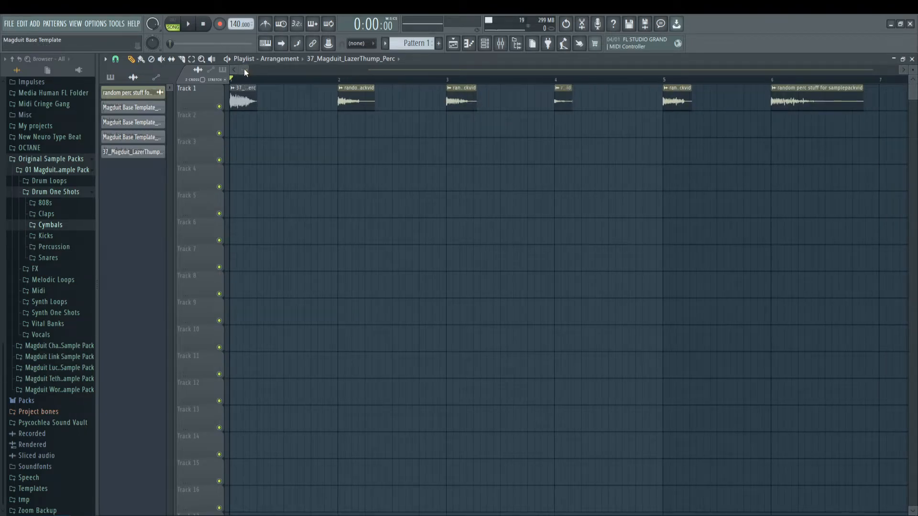
right_click(242, 94)
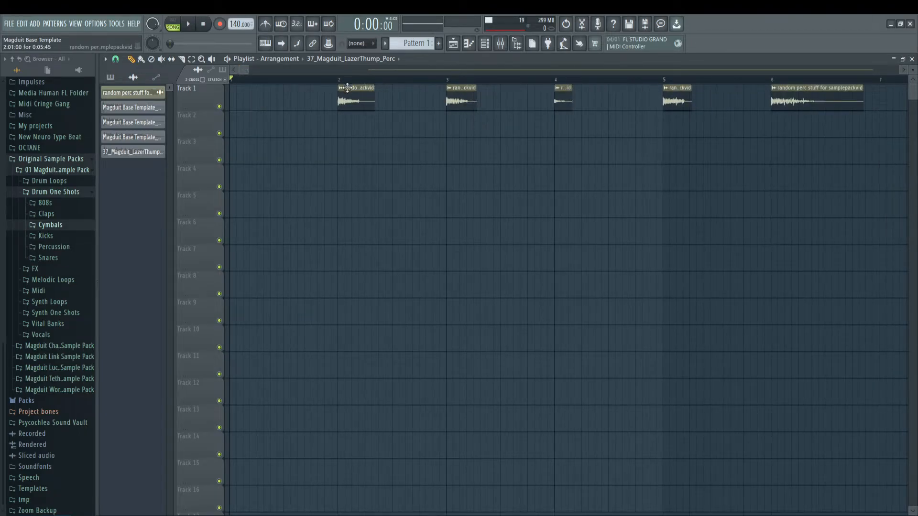
left_click_drag(340, 80, 393, 83)
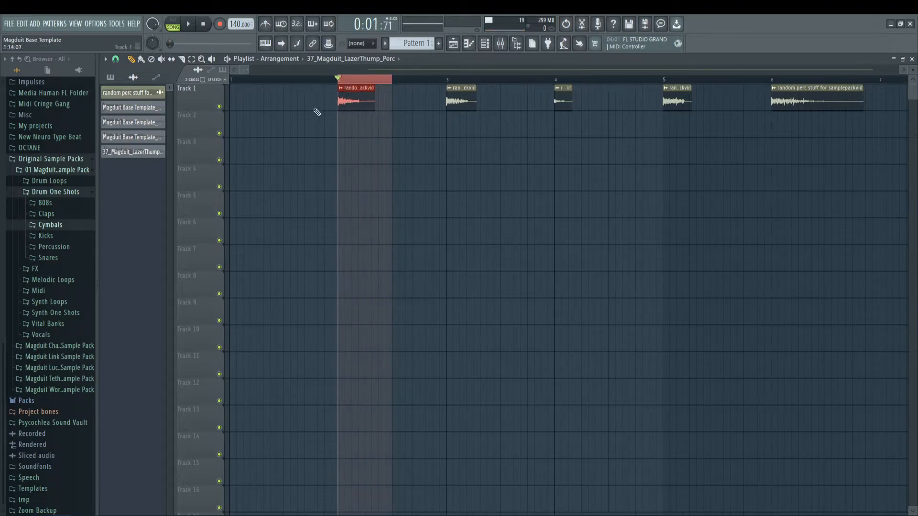
scroll(356, 80, "up", 3)
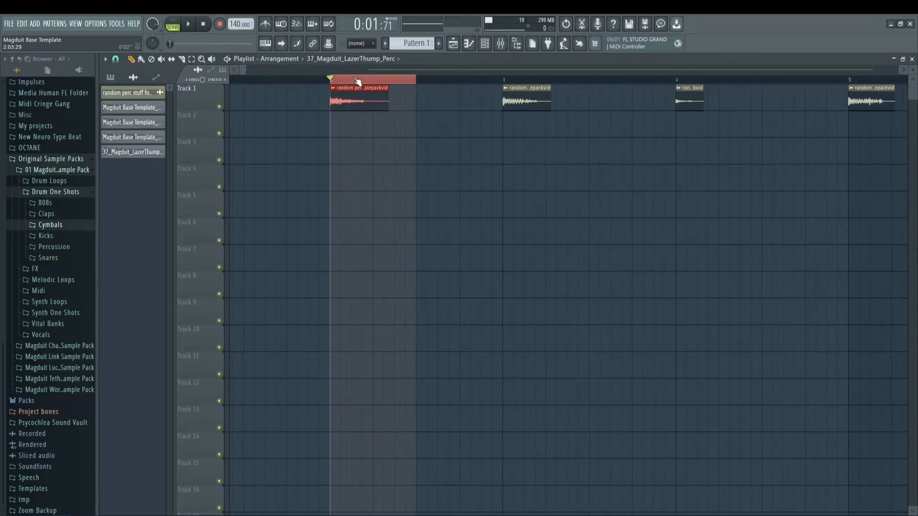
scroll(357, 81, "down", 4)
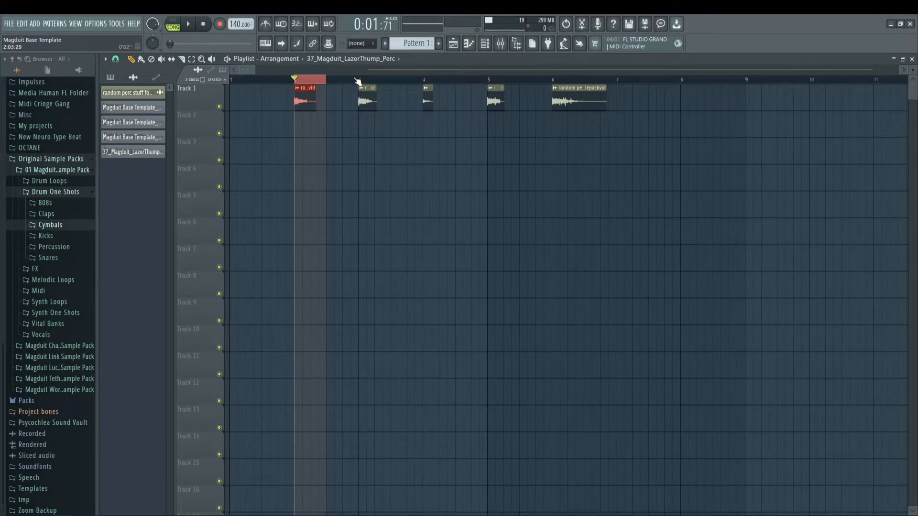
scroll(358, 81, "down", 1)
scroll(358, 82, "down", 2)
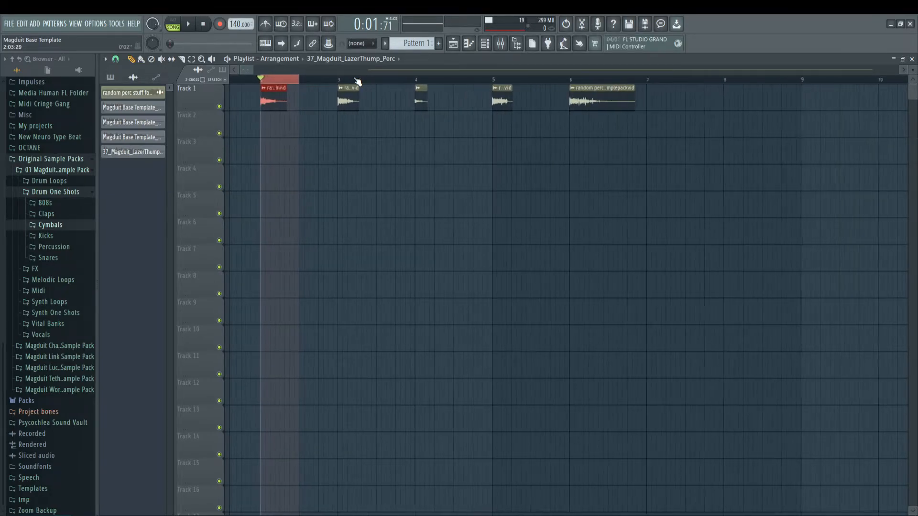
scroll(332, 74, "up", 3)
scroll(334, 75, "up", 4)
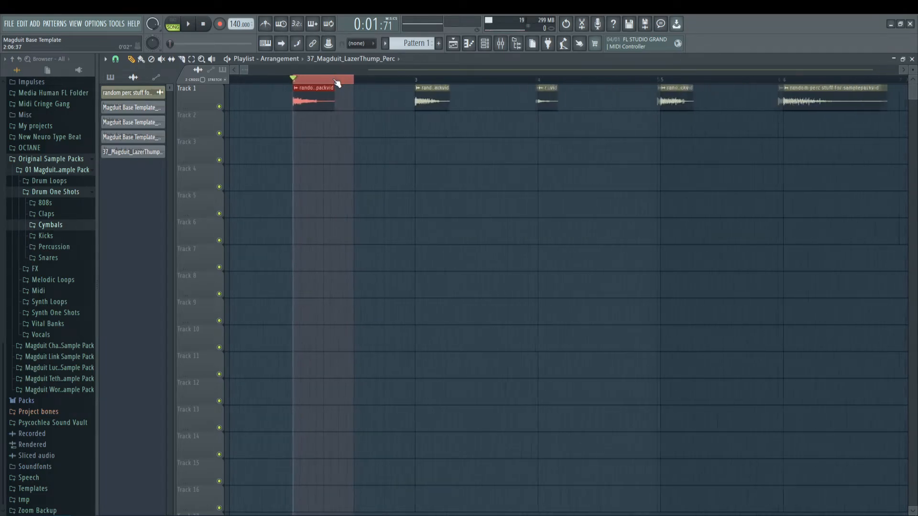
scroll(337, 82, "down", 1)
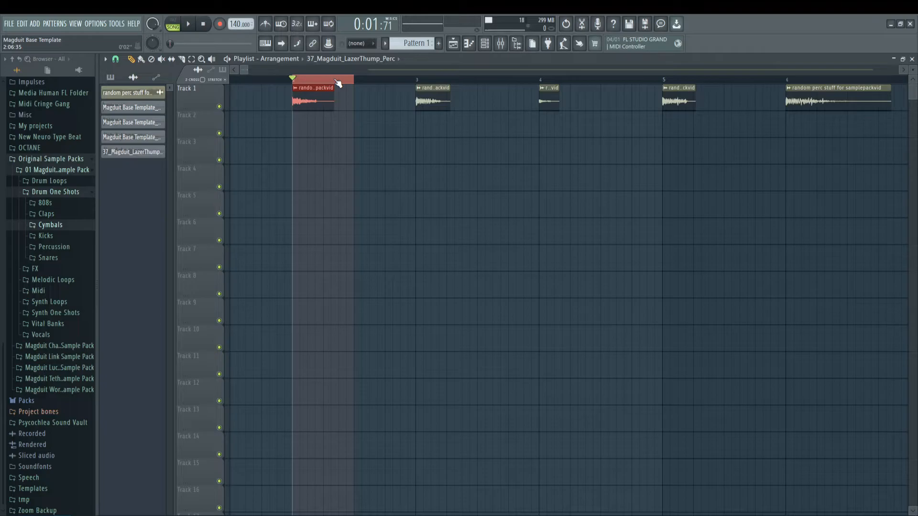
scroll(338, 82, "down", 1)
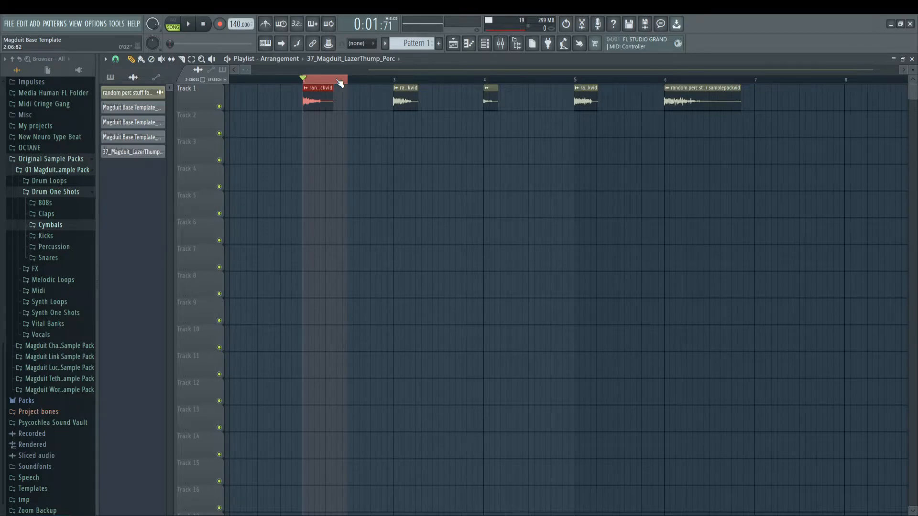
scroll(340, 83, "down", 2)
scroll(317, 84, "up", 2)
scroll(311, 71, "up", 2)
scroll(343, 81, "up", 4)
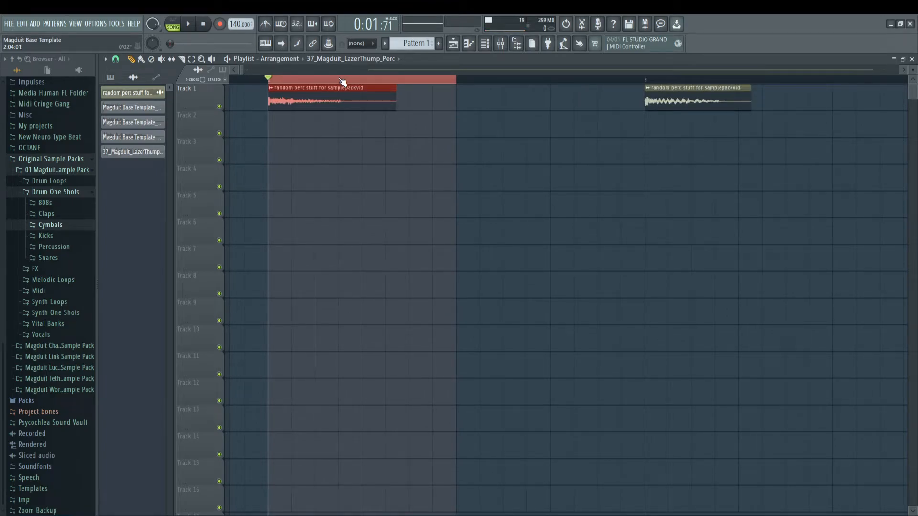
Step: View the mixer with the Initial Bus track selected and return to the next hit in the playlist
left_click(501, 43)
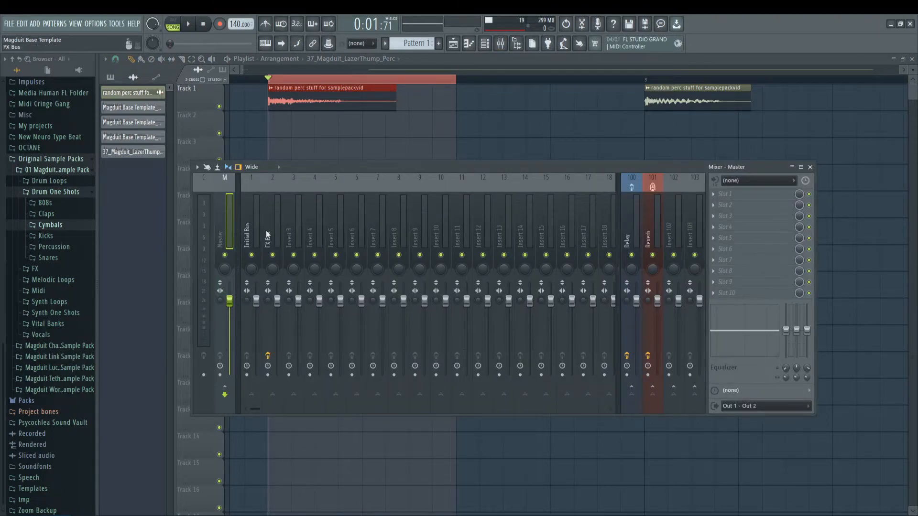
left_click(254, 224)
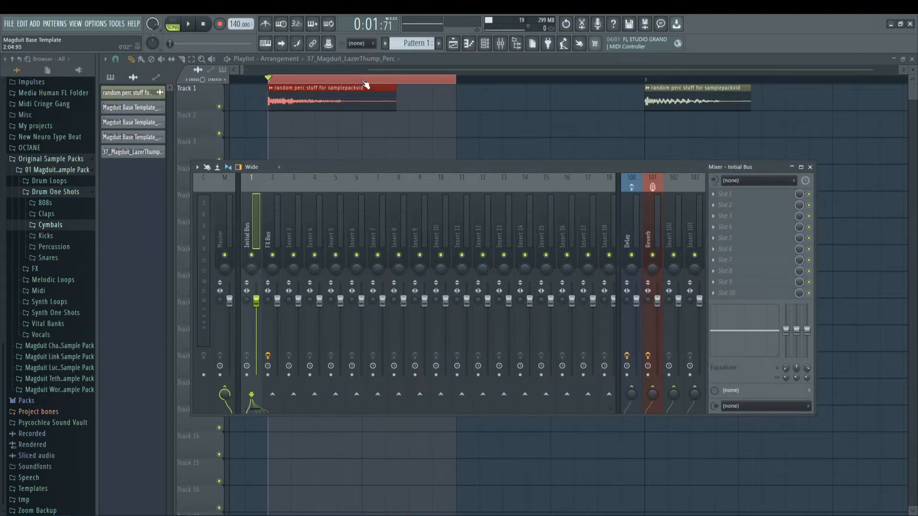
scroll(361, 82, "down", 2)
scroll(346, 69, "up", 1)
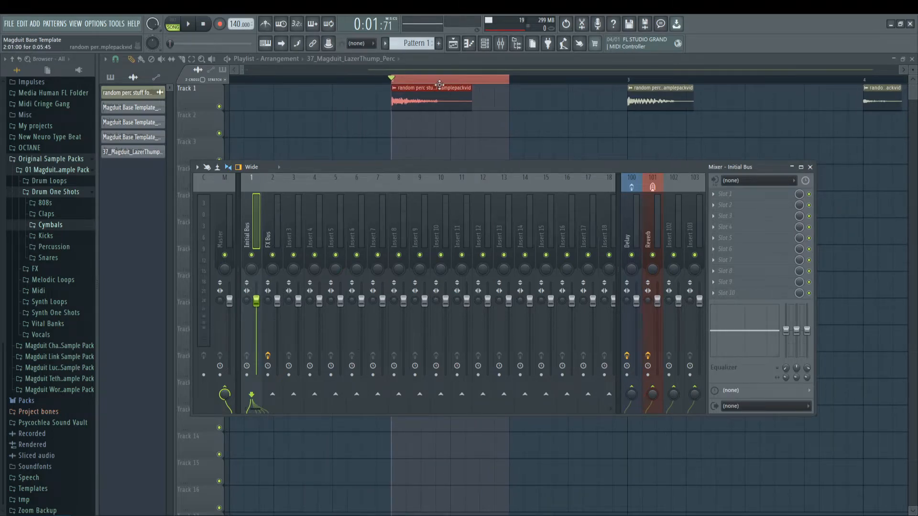
key("F9")
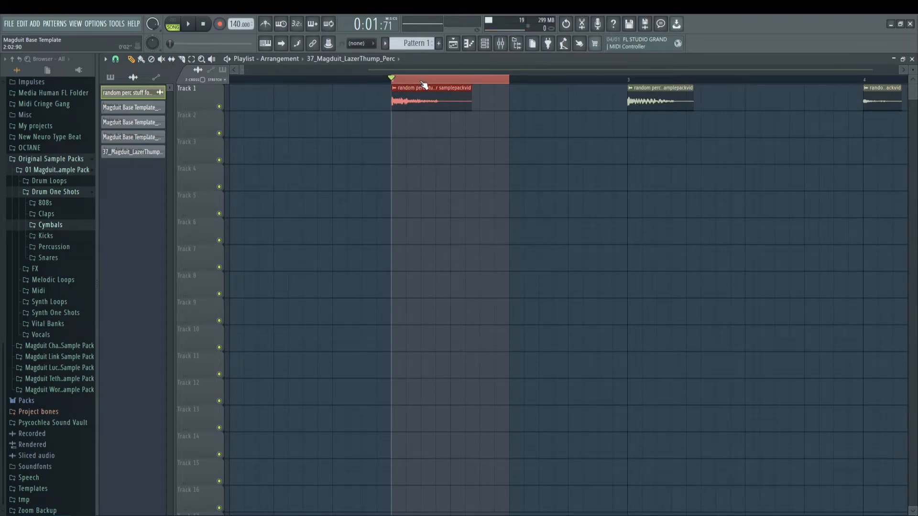
scroll(420, 89, "down", 3)
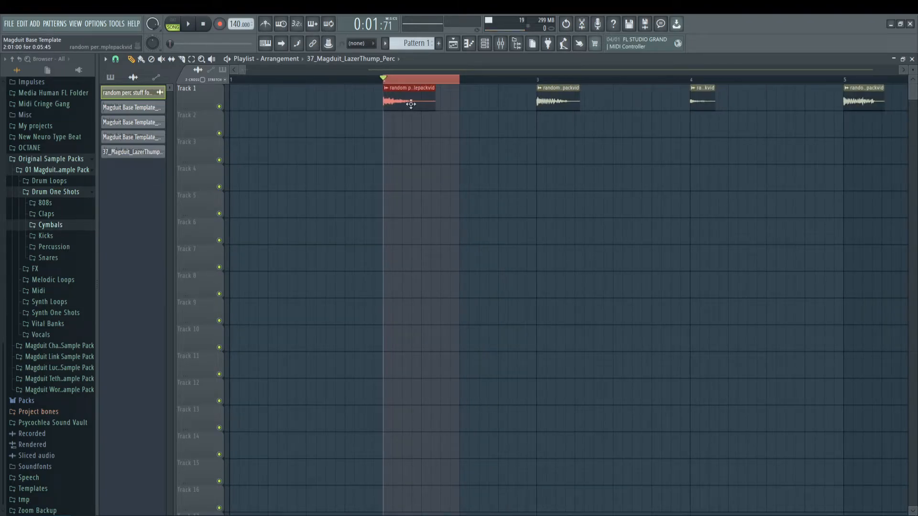
Step: Review the FX Bus effect chain in the mixer, inspecting the Pro-Q 3, Saturn 2 and HoRNetTape settings
double_click(411, 104)
key("F9")
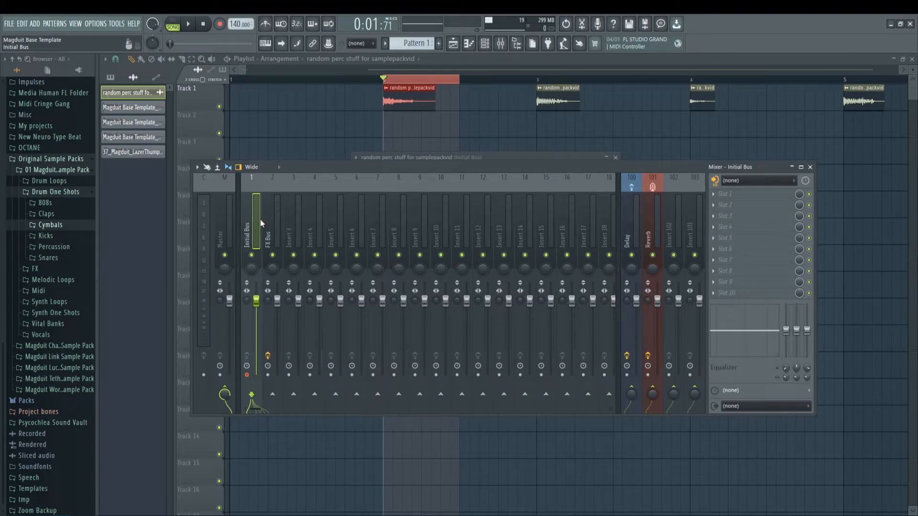
left_click(276, 214)
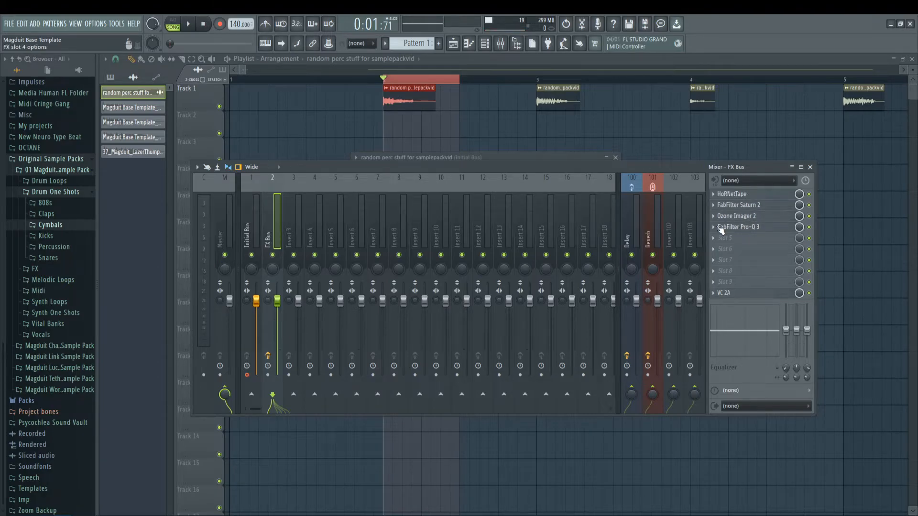
left_click(735, 228)
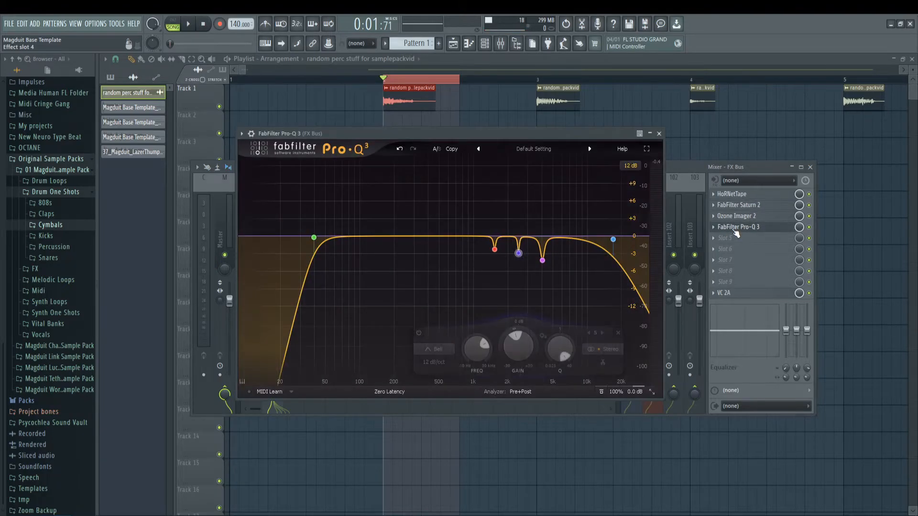
left_click(735, 229)
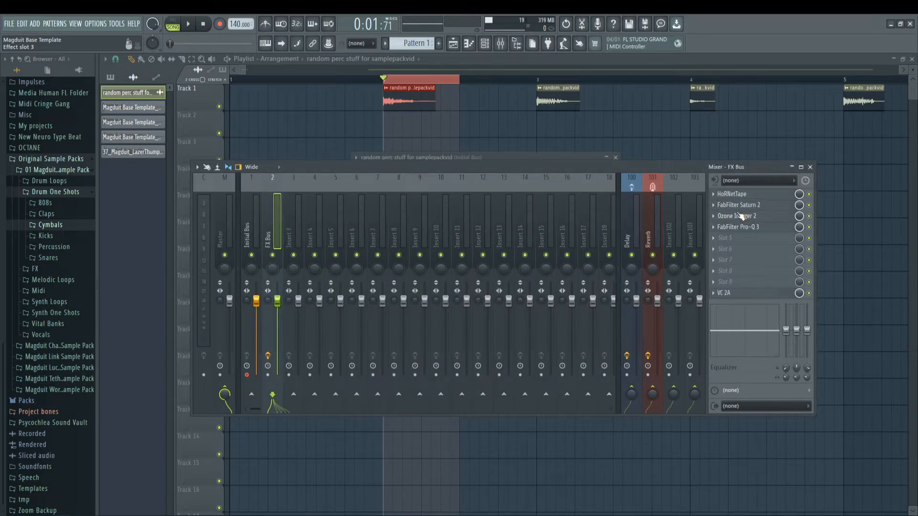
left_click(742, 206)
left_click(744, 209)
left_click(747, 196)
left_click(747, 196)
left_click(758, 196)
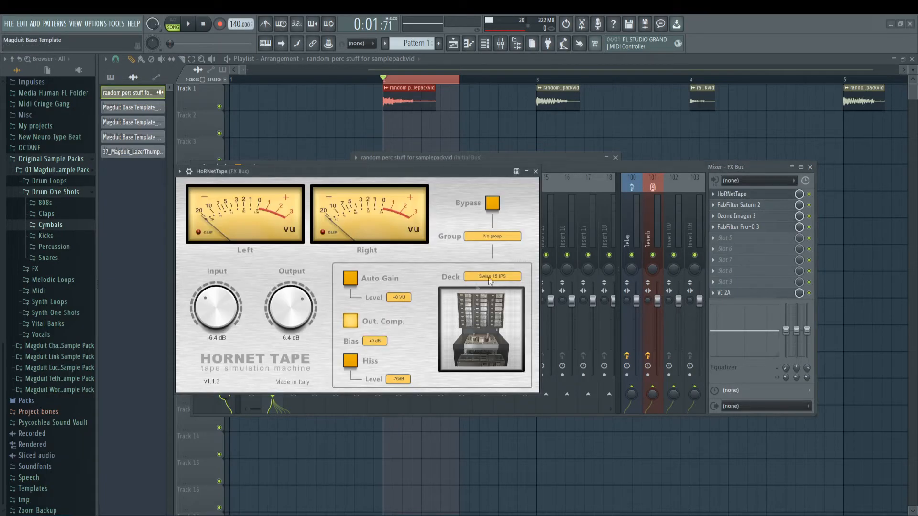
left_click(535, 172)
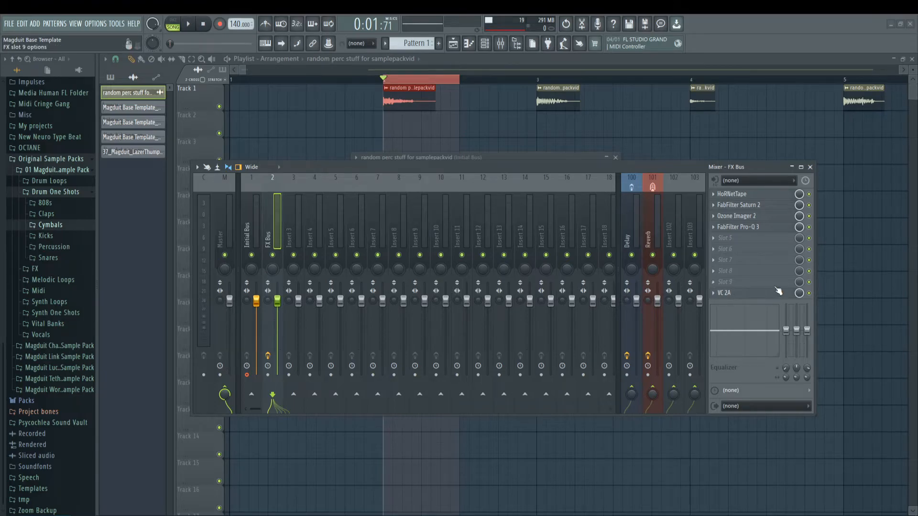
Step: Render the selected hit through the Initial Bus to a new audio clip and align it with bar 2 on Track 1
left_click(249, 196)
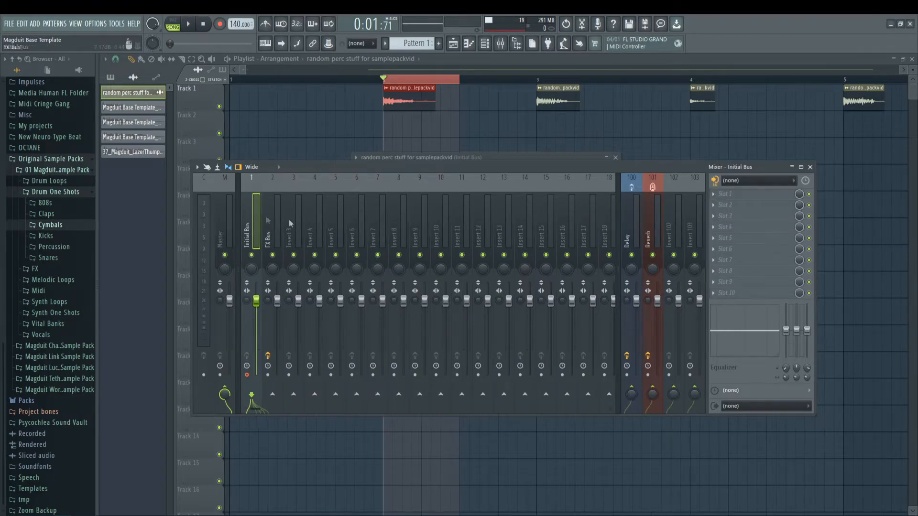
key("alt+r")
key("Return")
left_click(417, 102)
left_click_drag(410, 122, 399, 74)
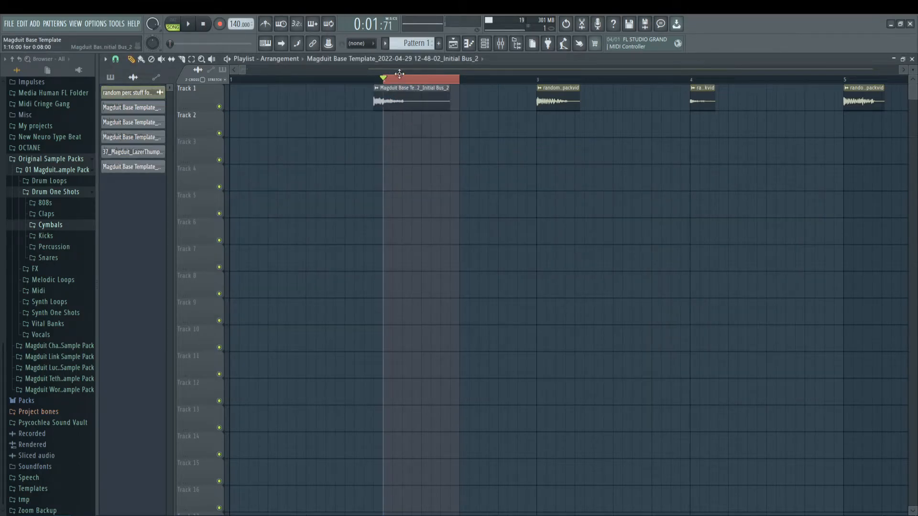
Step: Normalize the newly bounced Initial Bus clip in its channel settings
double_click(406, 113)
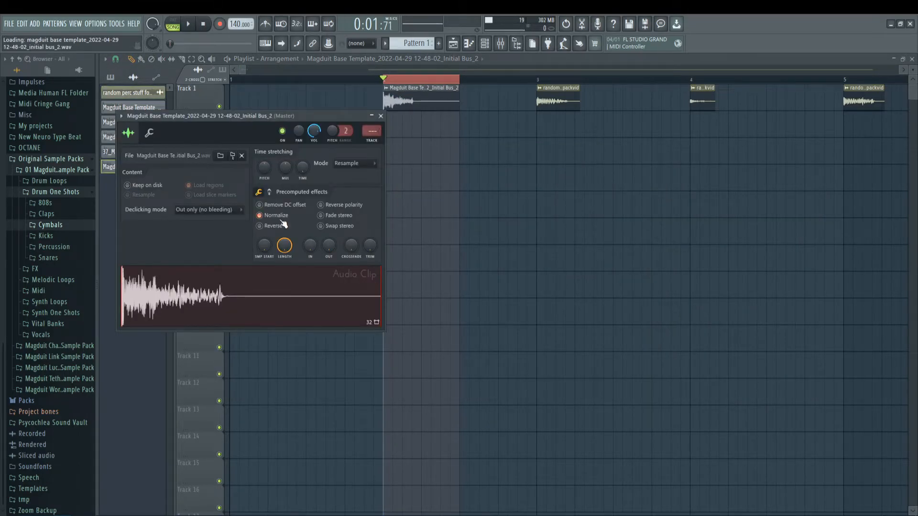
left_click(381, 116)
double_click(420, 101)
Step: Disarm the Initial Bus, route the bounced clip to the FX Bus and audition it with Saturn 2, Ozone Imager 2 and Pro-Q 3 disabled
left_click(486, 44)
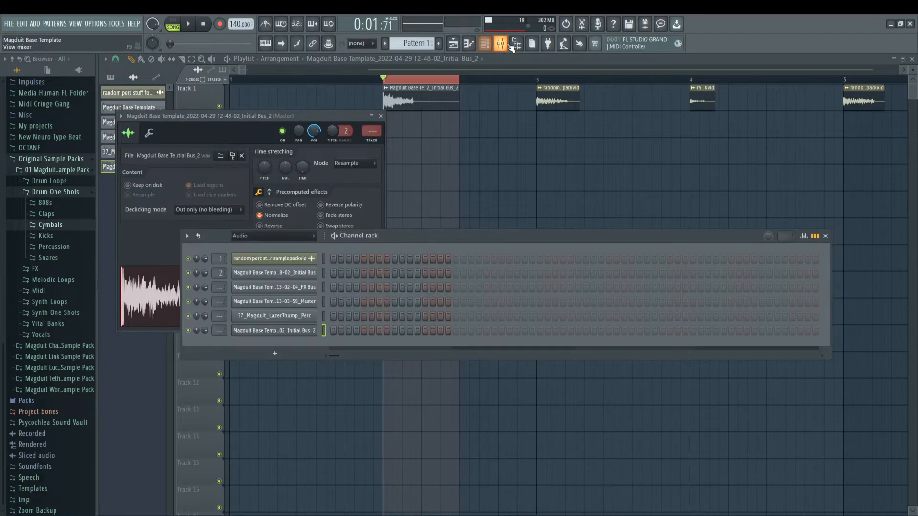
left_click(501, 44)
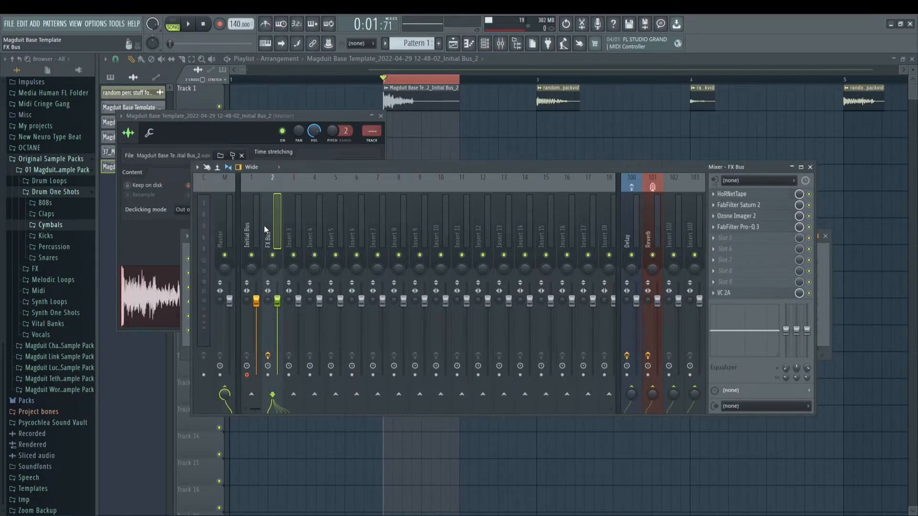
left_click(247, 372)
left_click(278, 224)
key("space")
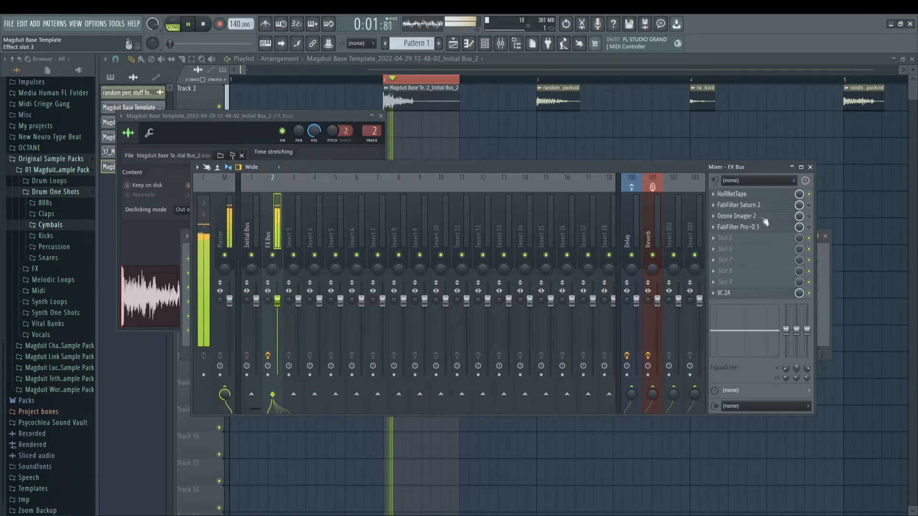
Step: Raise the HoRNetTape input level to -3.8 dB on the FX Bus
left_click(732, 194)
left_click_drag(237, 308, 225, 271)
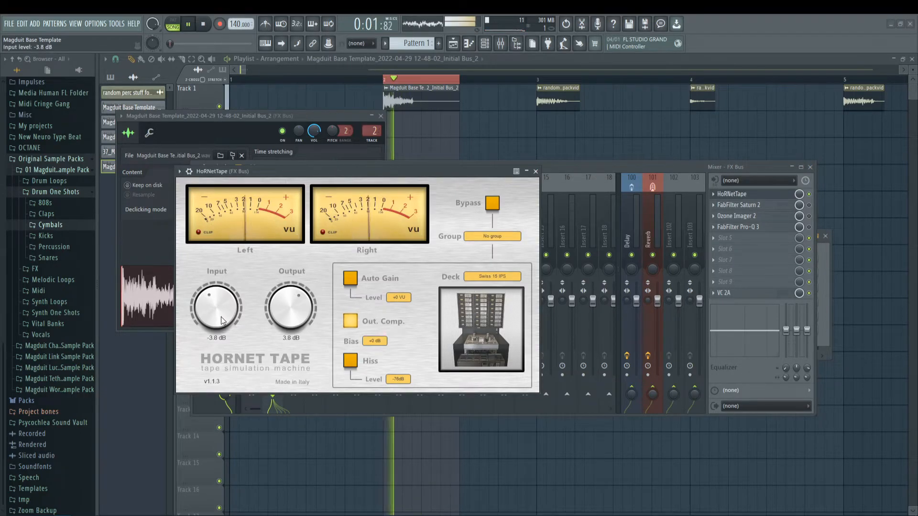
left_click(535, 171)
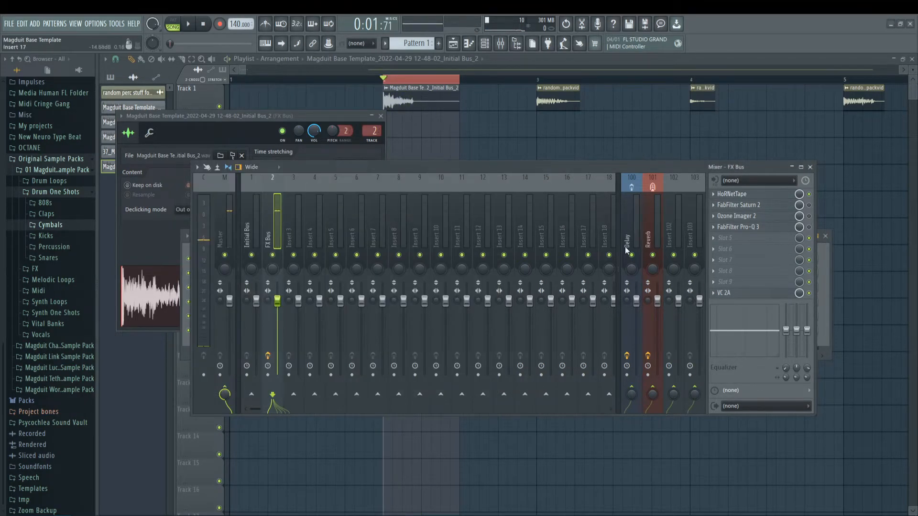
Step: Set the VC 2A compressor's peak reduction to 29.0% while auditioning the hit
left_click(741, 293)
key("space")
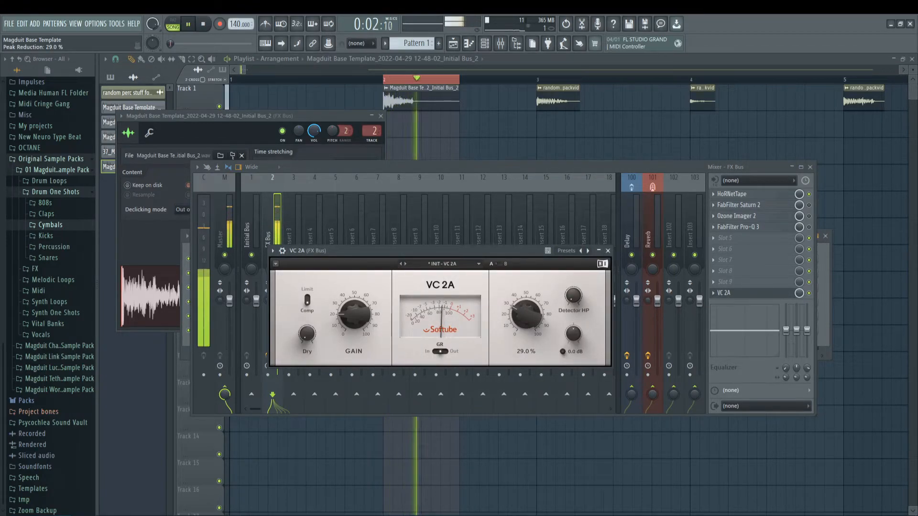
left_click(608, 251)
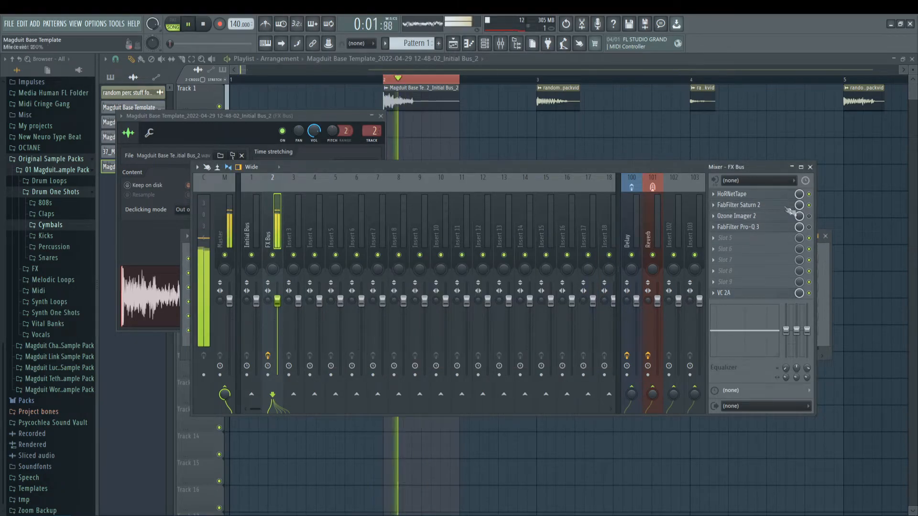
Step: Enable FabFilter Saturn 2 on the FX Bus and adjust the Warm Tube drive of its high band
key("space")
left_click_drag(583, 374, 577, 378)
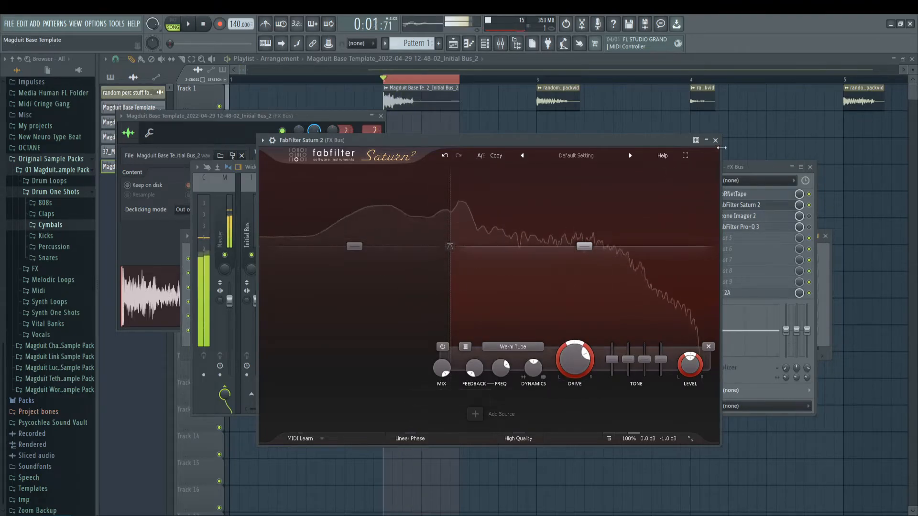
left_click(716, 141)
Step: Enable Ozone Imager 2 and lower its width to 21% and Stereoize delay to about 3.2 ms during playback
left_click(756, 216)
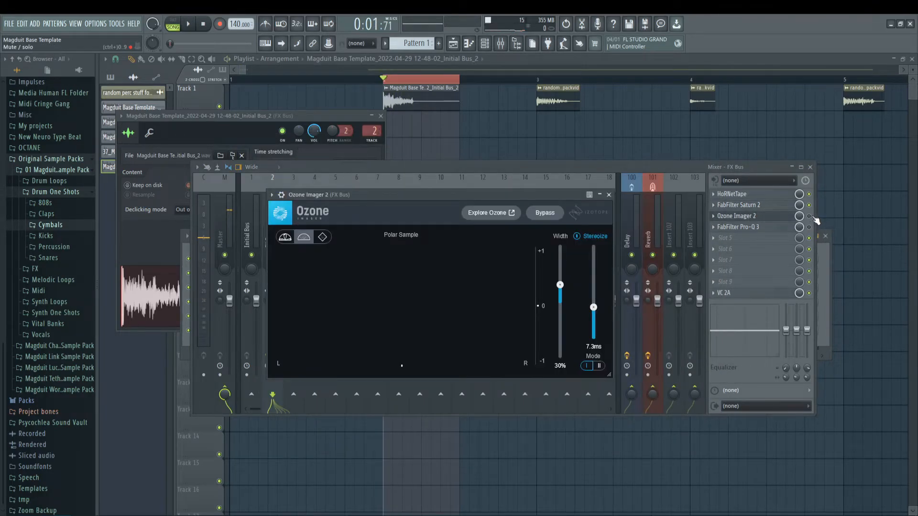
left_click(774, 219)
left_click(774, 218)
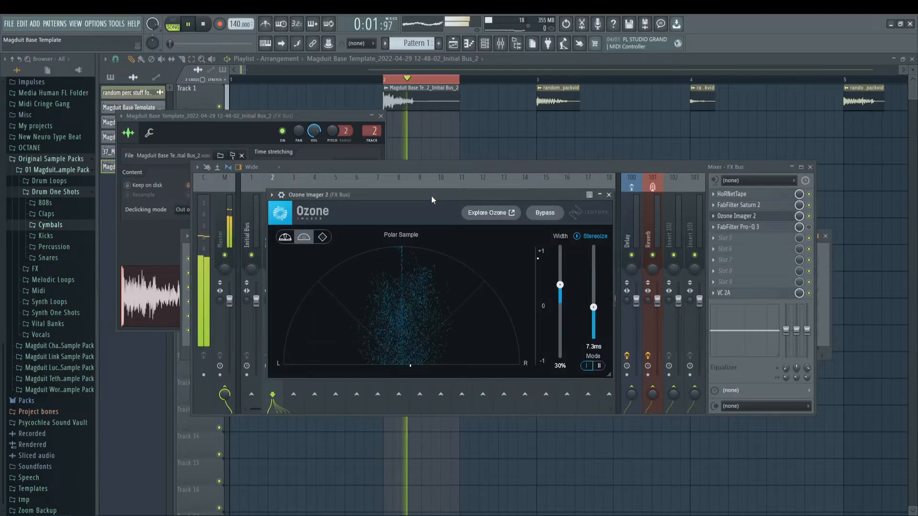
left_click_drag(431, 197, 420, 196)
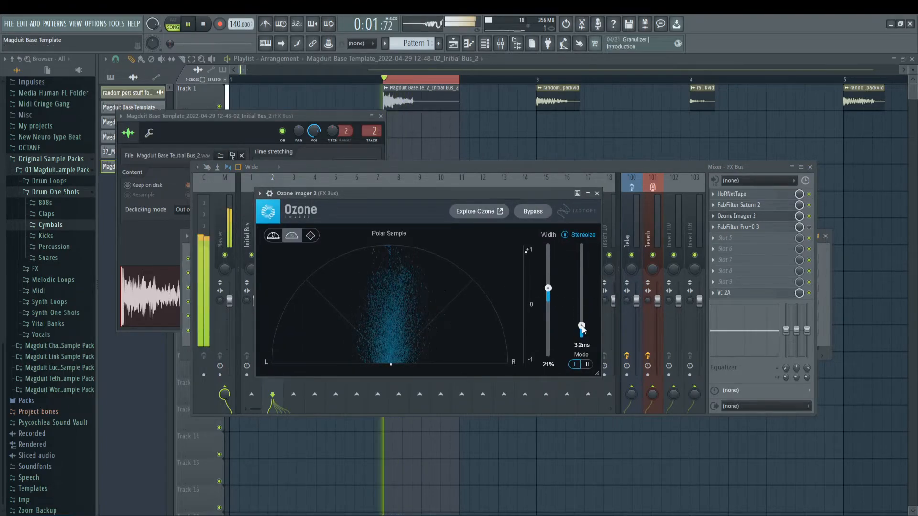
Step: Audition the imager's Stereoize mode II and raise the width to 26%
left_click(587, 364)
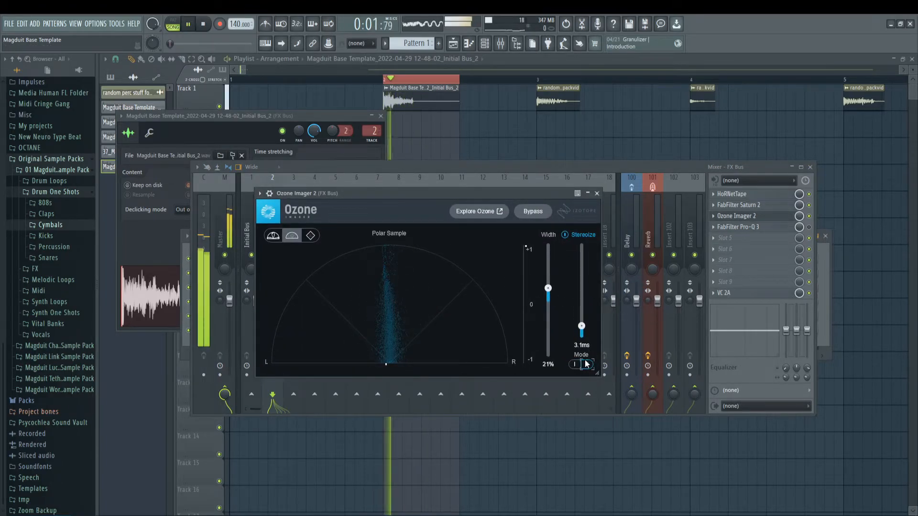
mouse_move(549, 289)
left_mouse_down()
mouse_move(551, 279)
mouse_move(552, 287)
left_mouse_up()
key("space")
Step: Return the imager to Stereoize mode I and set the delay to 2.7 ms
key("space")
key("space")
key("space")
left_click(575, 365)
key("space")
key("space")
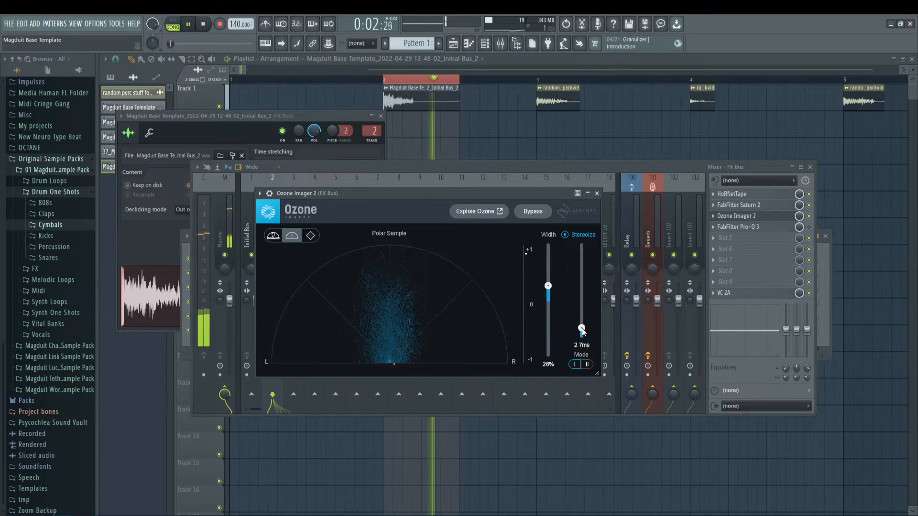
left_click_drag(582, 329, 581, 331)
key("space")
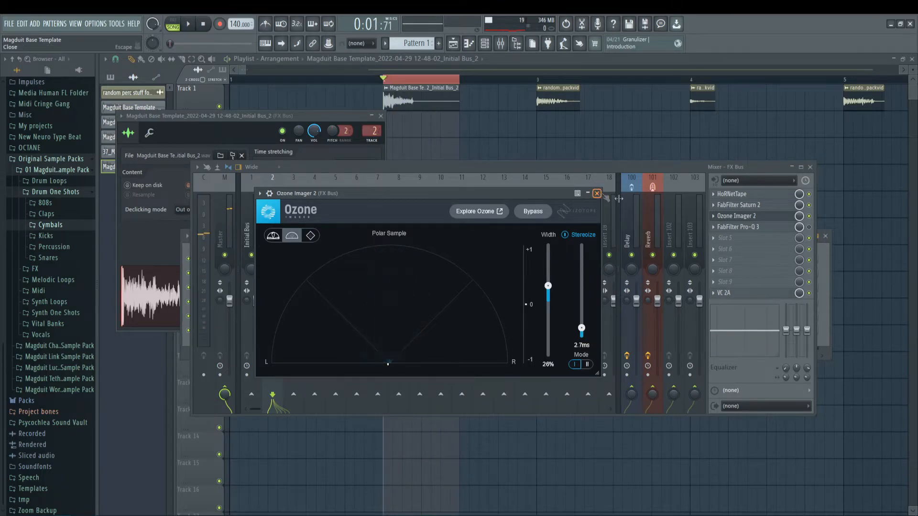
left_click(597, 194)
Step: Enable Pro-Q 3 on the FX Bus, load its Clean preset and play the hit through it
left_click(769, 230)
left_click(534, 150)
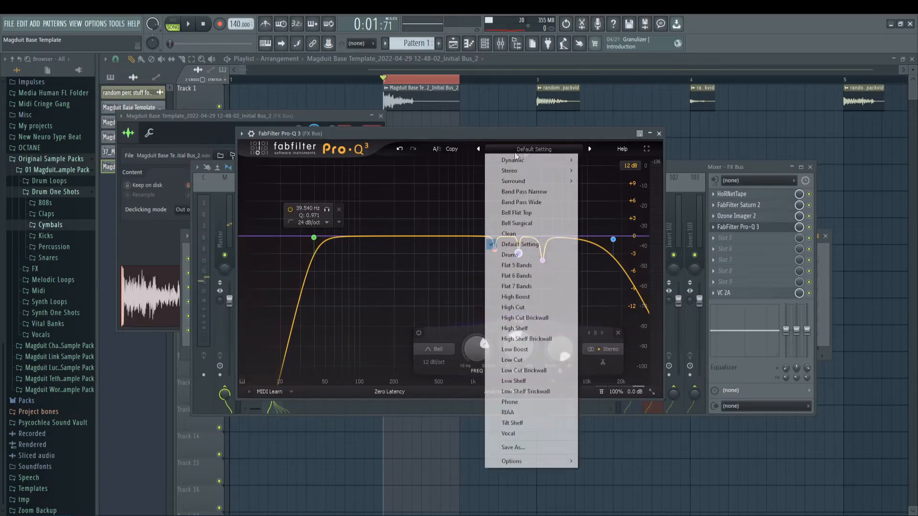
left_click(510, 235)
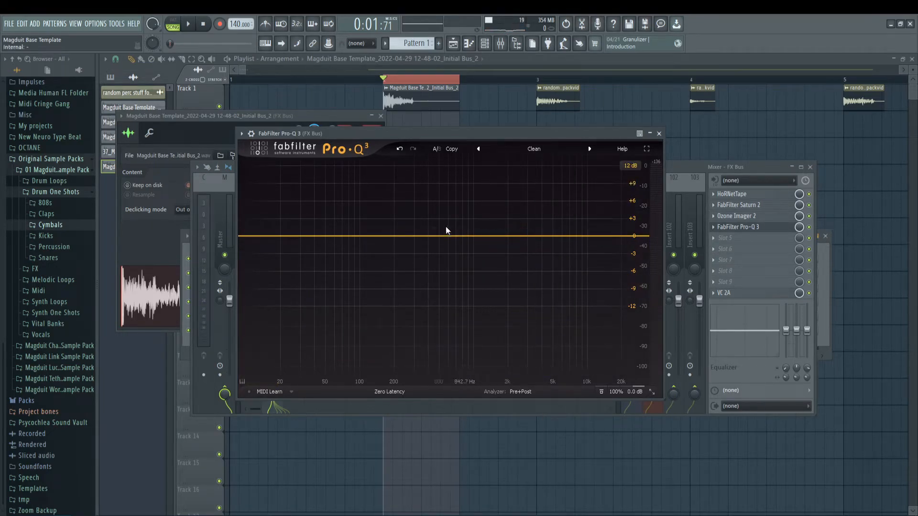
left_click_drag(353, 133, 393, 157)
key("space")
Step: Add a low-cut band in Pro-Q 3 and move it up to about 148 Hz while auditioning the hit
double_click(290, 263)
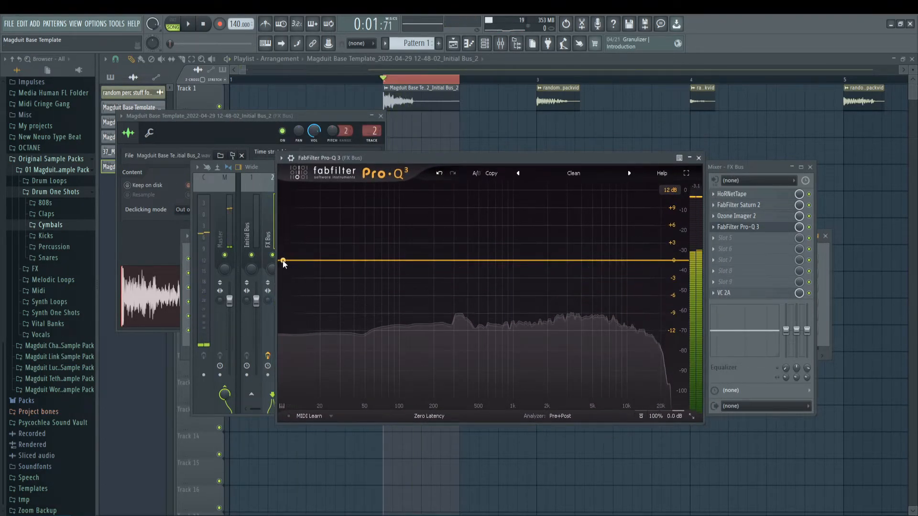
left_click_drag(289, 270, 412, 262)
left_click(290, 308)
left_click(309, 313)
key("space")
mouse_move(429, 221)
left_mouse_down()
mouse_move(479, 213)
mouse_move(434, 208)
left_mouse_up()
key("space")
key("space")
Step: Try a 6 dB/oct slope on the low cut, then set it to 24 dB/oct at 148.96 Hz with a Q of 1.480
key("space")
scroll(422, 267, "down", 1)
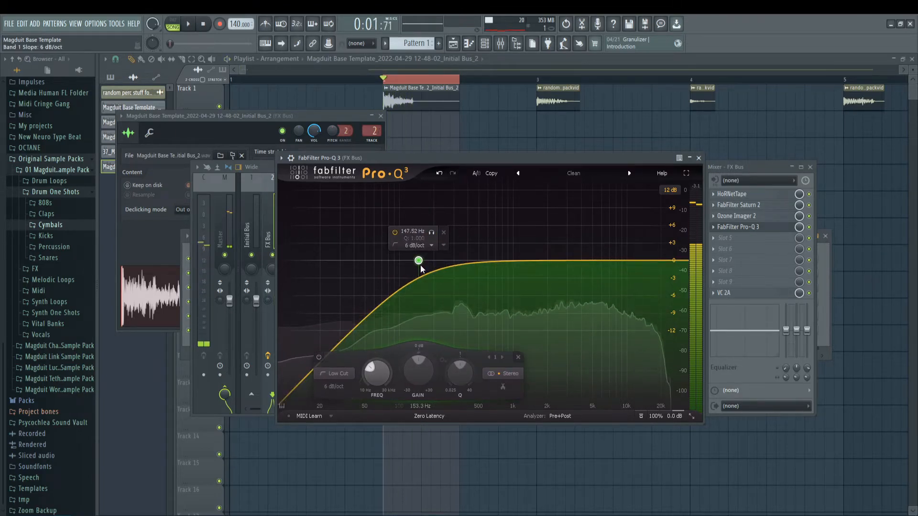
scroll(422, 267, "up", 4)
key("space")
left_click_drag(422, 266, 419, 245)
scroll(418, 252, "down", 1)
key("space")
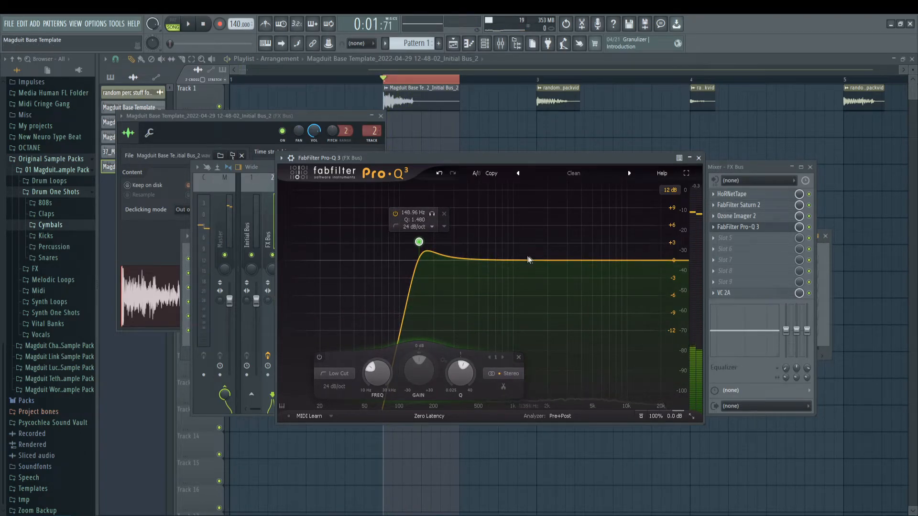
Step: Add a 12 dB/oct high-cut band in Pro-Q 3 at about 20.4 kHz
key("space")
key("space")
left_click_drag(669, 261, 662, 270)
scroll(662, 271, "down", 5)
left_click(653, 309)
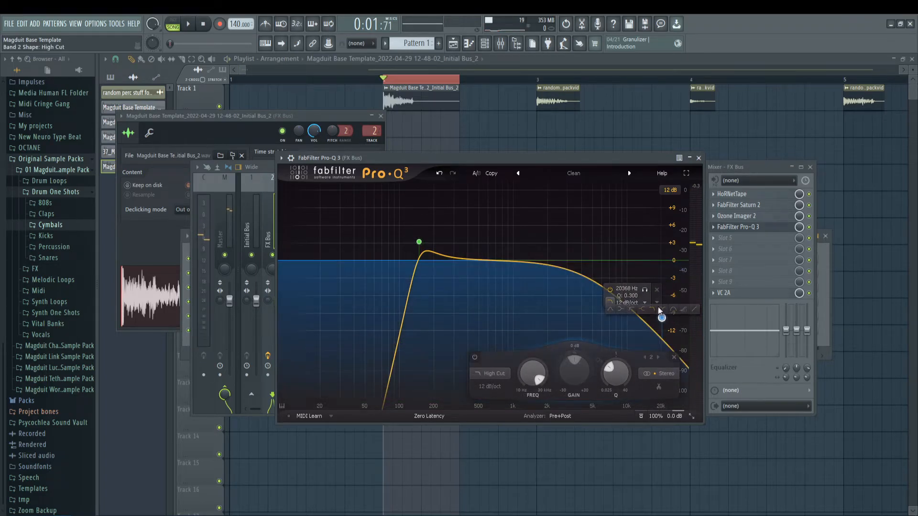
Step: Set the high cut's Q to about 1.0 and sweep it down to about 17110 Hz with the band soloed
key("space")
left_click_drag(664, 317, 645, 233)
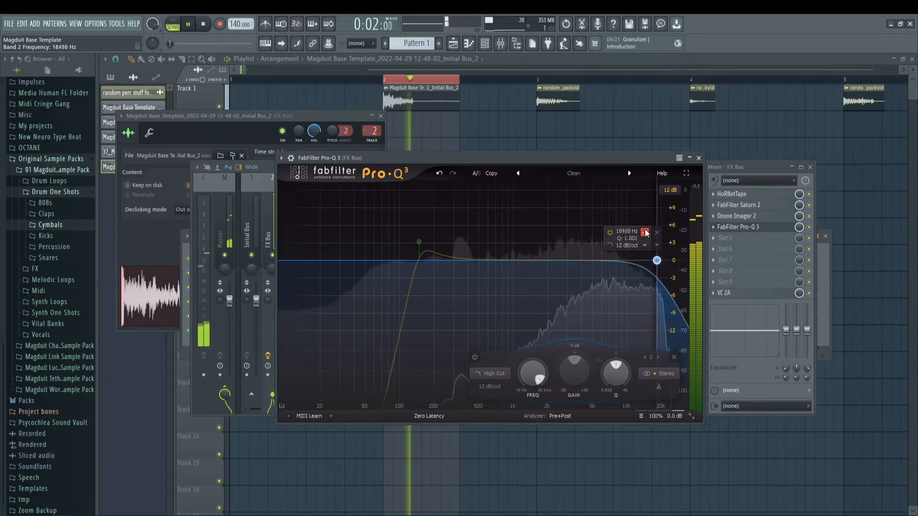
left_click_drag(645, 232, 644, 232)
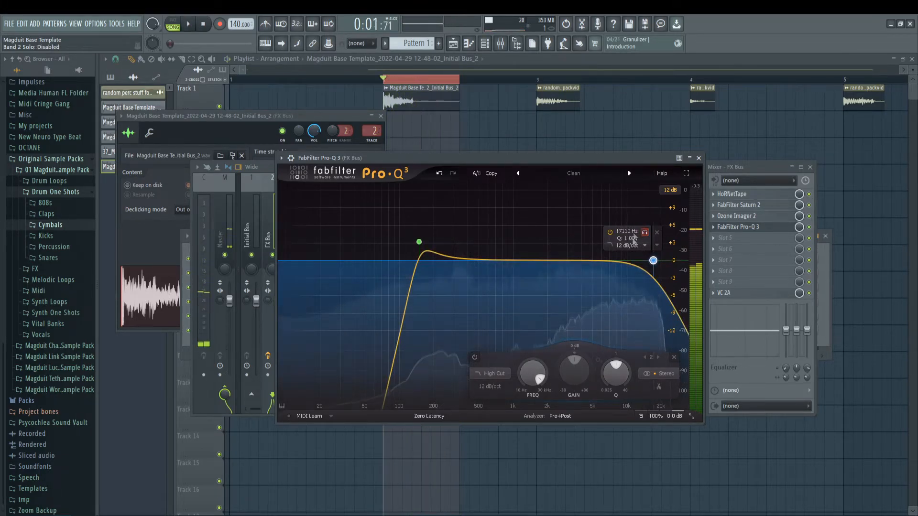
Step: Set the high cut to about 19977 Hz and the low cut to 140.55 Hz, 18 dB/oct, with a Q of 1.436
left_click(653, 261, "alt+shift")
scroll(654, 260, "down", 1)
left_click_drag(653, 260, 663, 261)
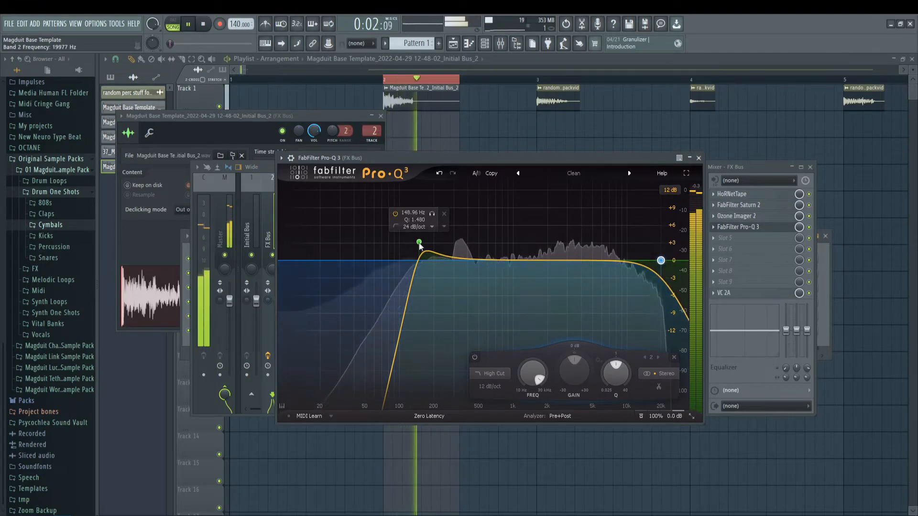
scroll(419, 243, "down", 1)
left_click_drag(419, 242, 416, 244)
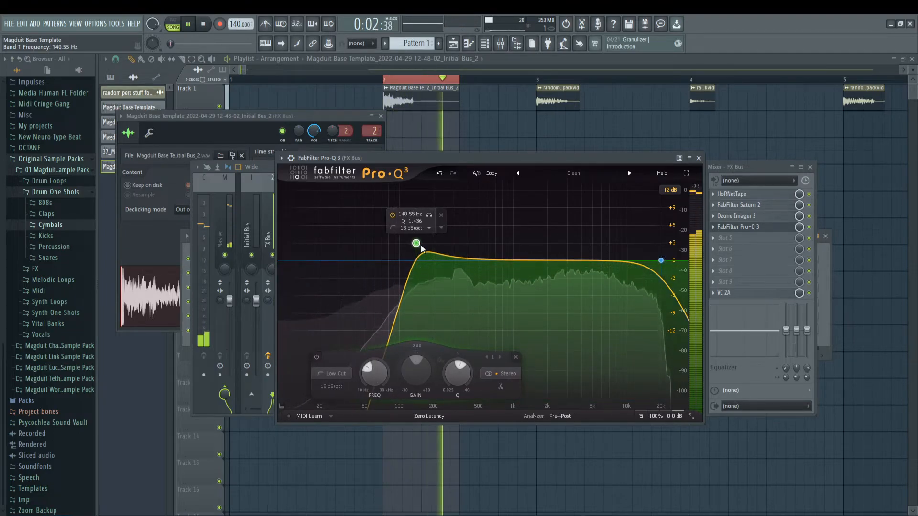
Step: Add a bell cut in Pro-Q 3 at about 589 Hz, with -3.64 dB gain and a Q of 1.676, checking it soloed
left_click_drag(517, 261, 502, 281)
key("space")
key("space")
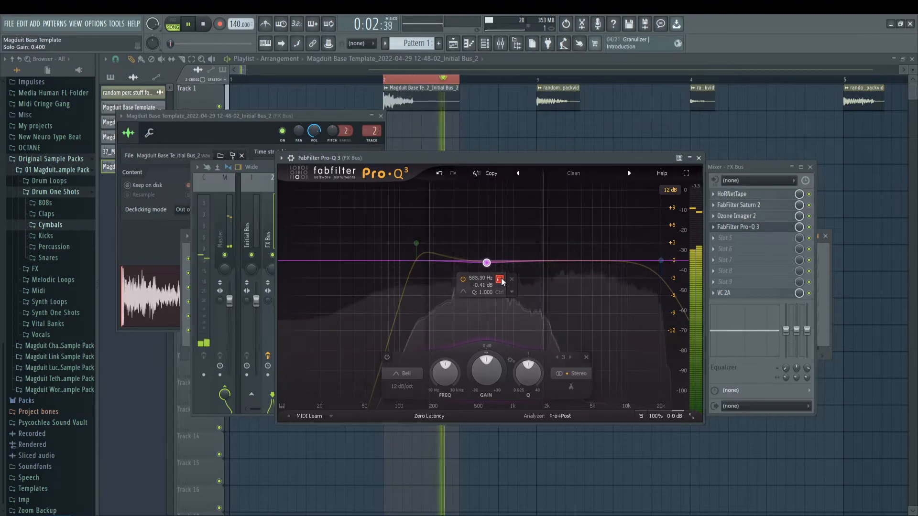
left_click_drag(487, 371, 489, 398)
key("space")
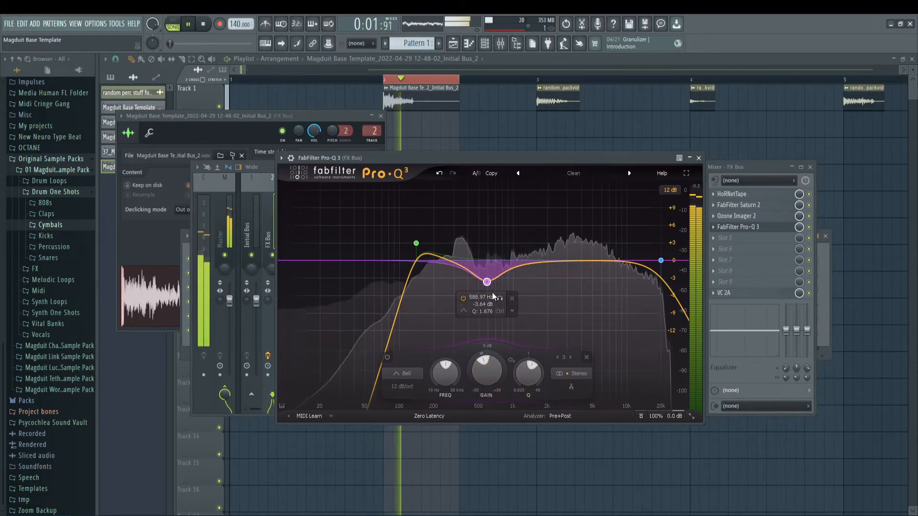
Step: Lower and move the Pro-Q 3 bell cut to about 400 Hz and about -6 dB, and set the low cut's Q to 1.179
mouse_move(486, 283)
left_mouse_down()
mouse_move(516, 296)
mouse_move(482, 298)
left_mouse_up()
left_click_drag(512, 374, 455, 408)
left_click(419, 246)
left_click_drag(455, 375, 455, 382)
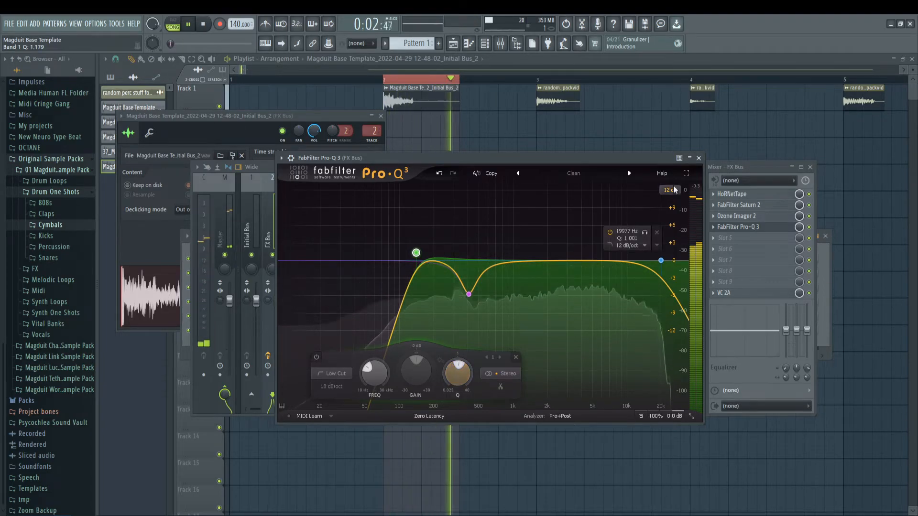
left_click(698, 158)
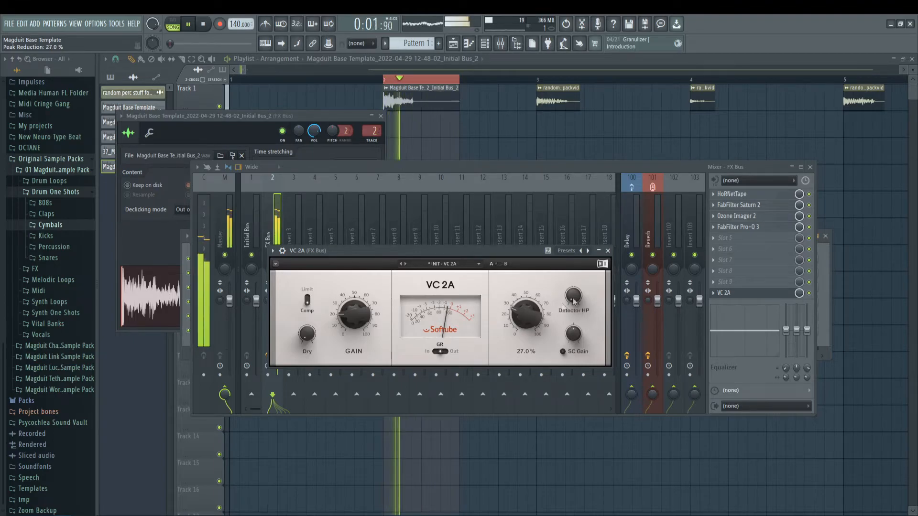
Step: Set the FX Bus VC 2A compressor's peak reduction to 27.0% and stop playback
left_click(609, 251)
key("space")
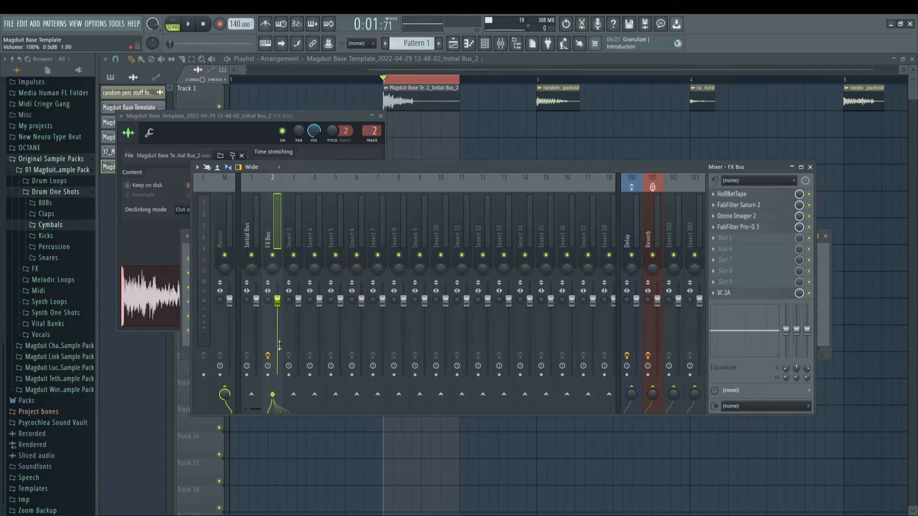
Step: Render the armed FX Bus over the song selection and replace the source clip on Track 1 with the bounce
key("alt+r")
key("Return")
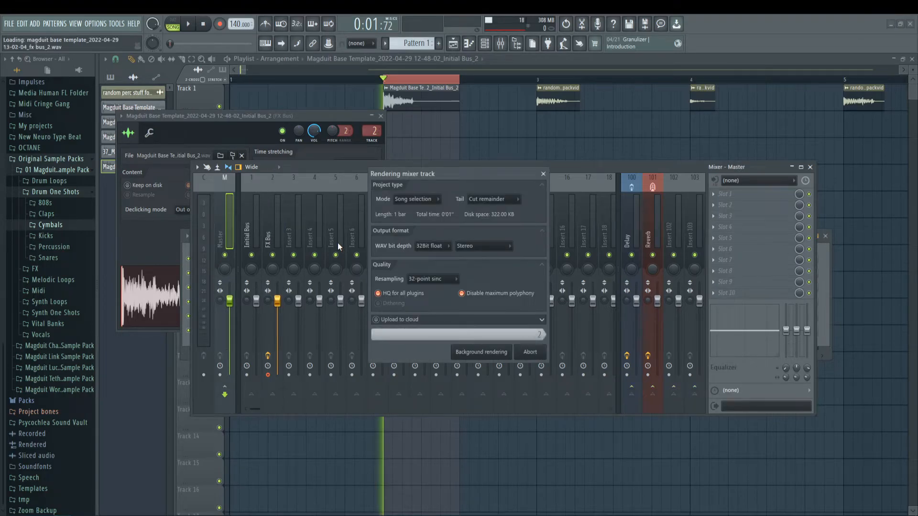
right_click(421, 98)
left_click_drag(409, 114, 411, 83)
Step: Create a volume automation clip for the FX Bus bounce and shape it into a curved fade-out ending at 2:05:00
double_click(410, 89)
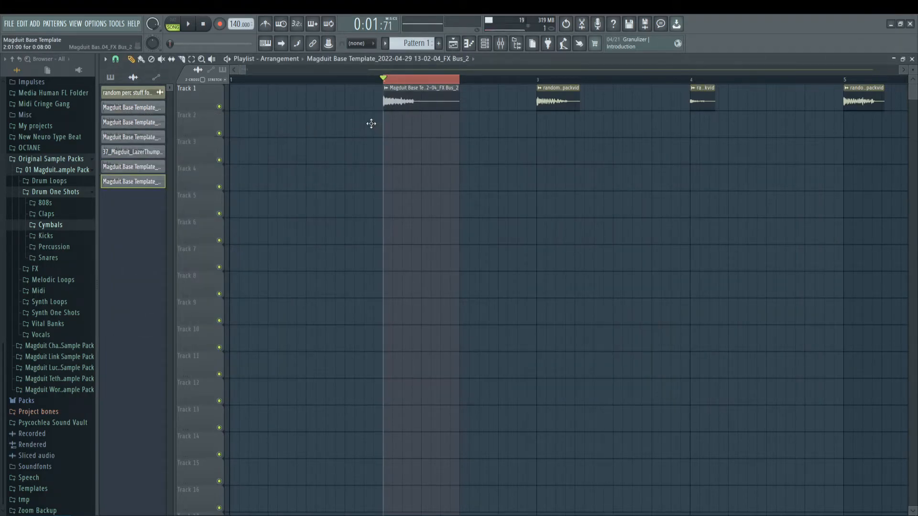
right_click(325, 143)
left_click(368, 213)
left_click(460, 123)
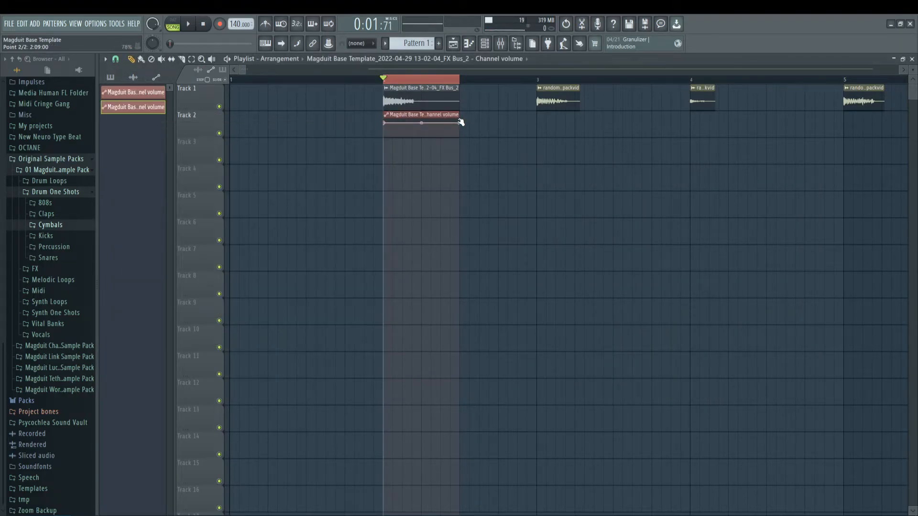
scroll(402, 79, "up", 3)
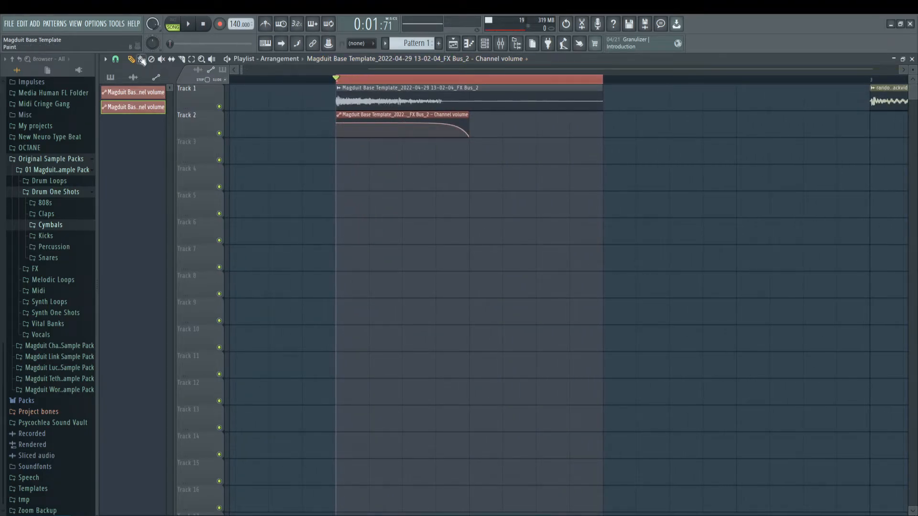
key("space")
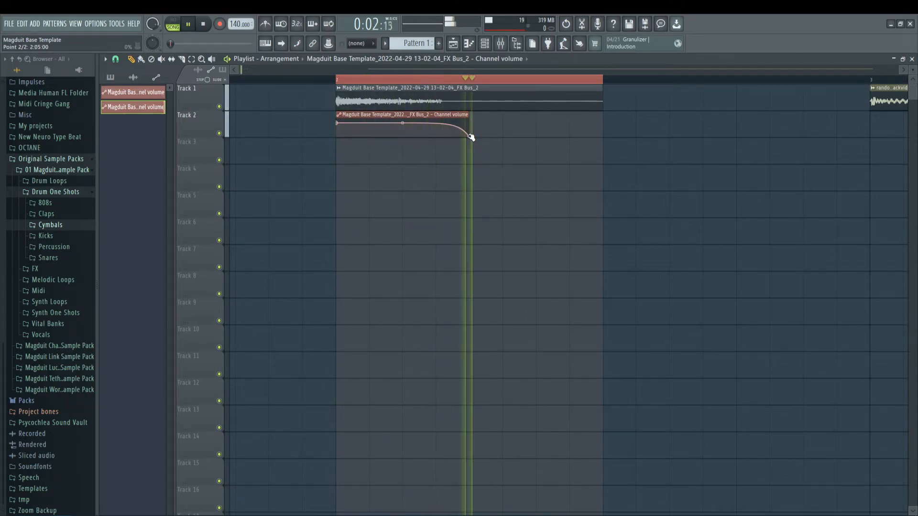
Step: Release the playlist grid snapping and pull the fade-out's end point back to about 2:04:34, checking it by playback
left_click(116, 60)
left_click(125, 114)
key("space")
scroll(443, 82, "up", 3)
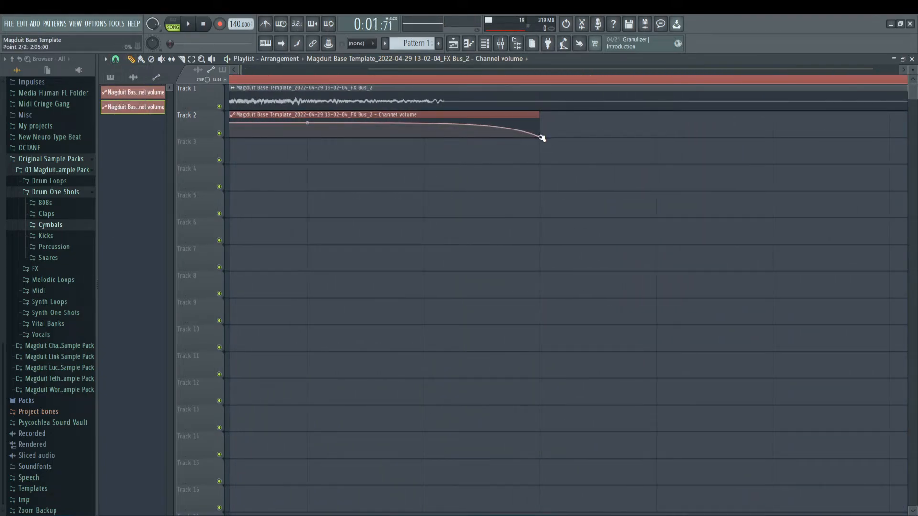
left_click_drag(543, 142, 491, 147)
key("space")
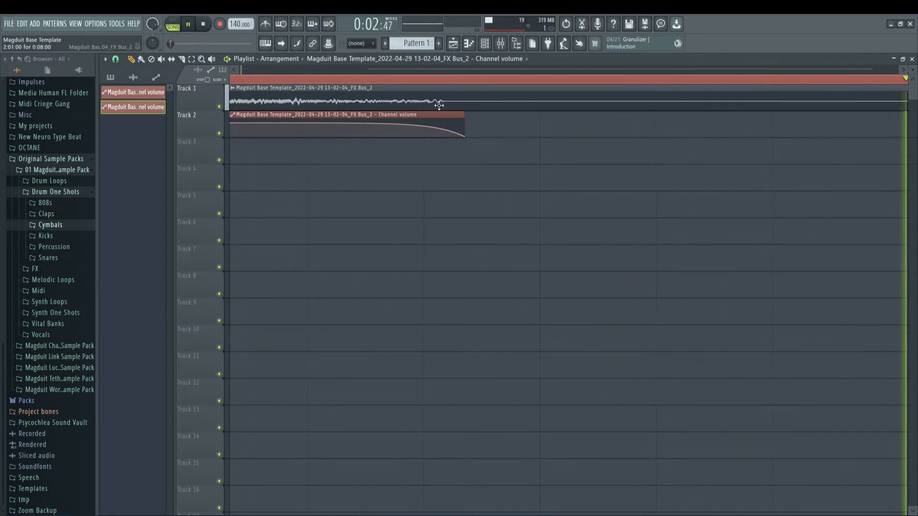
scroll(413, 83, "down", 3)
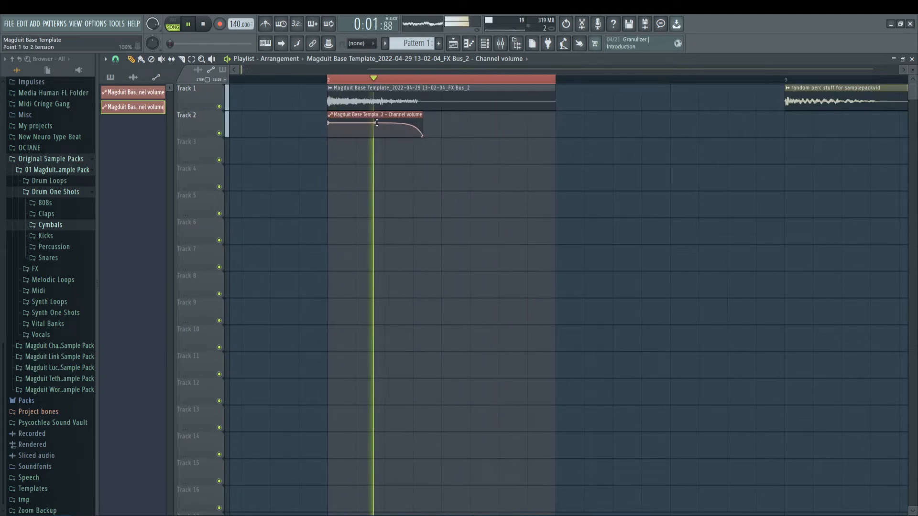
key("space")
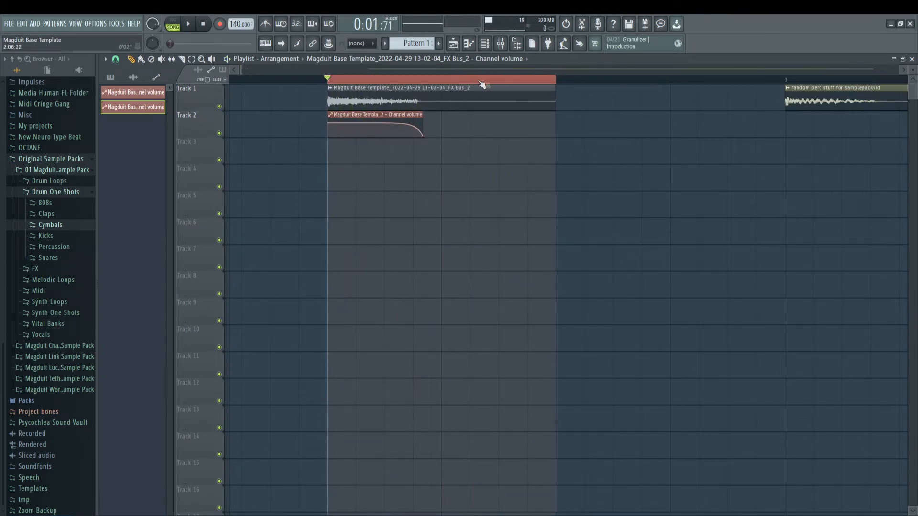
Step: Shorten the time selection to the fade-out's end, with the bounce and its automation clip selected
scroll(499, 84, "up", 1)
left_click_drag(500, 84, 395, 81)
scroll(382, 81, "up", 3)
scroll(382, 81, "up", 2)
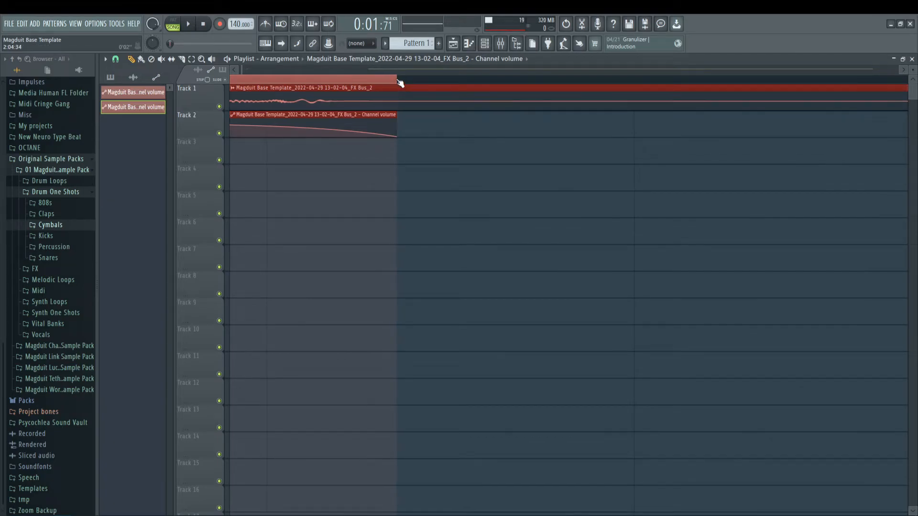
scroll(378, 81, "down", 2)
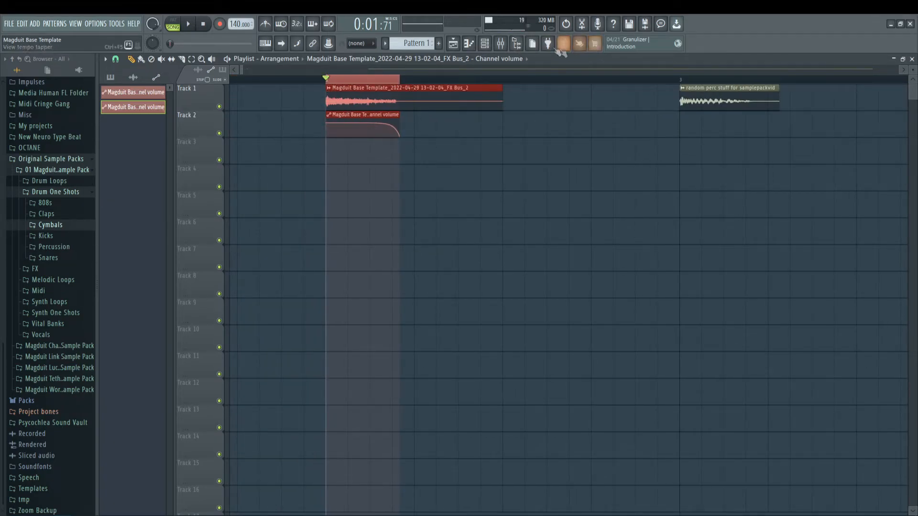
Step: Disarm the FX Bus, arm the Master track and render the selection to a new audio clip
left_click(501, 43)
left_click(268, 376)
left_click(220, 375)
key("alt+r")
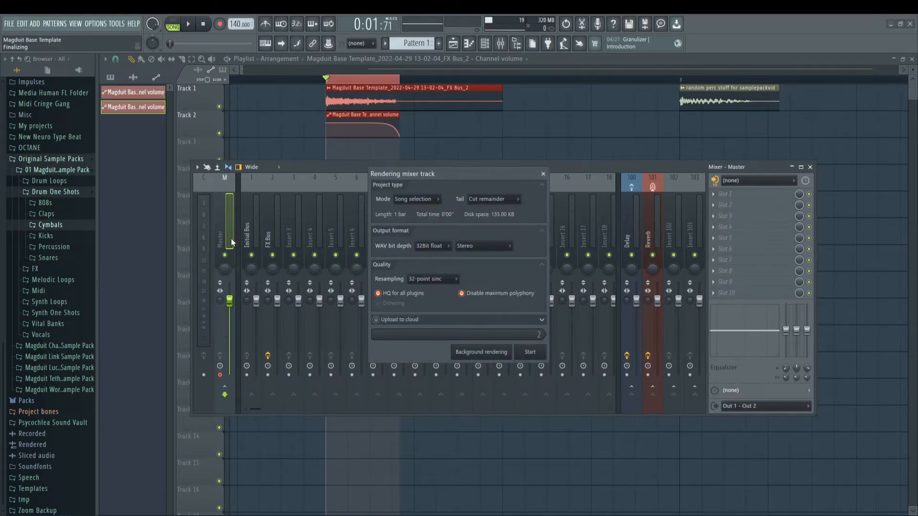
Step: Delete the source and automation clips, clear the time selection, and move the Master render to Track 1 with grid snapping restored
right_click(412, 105)
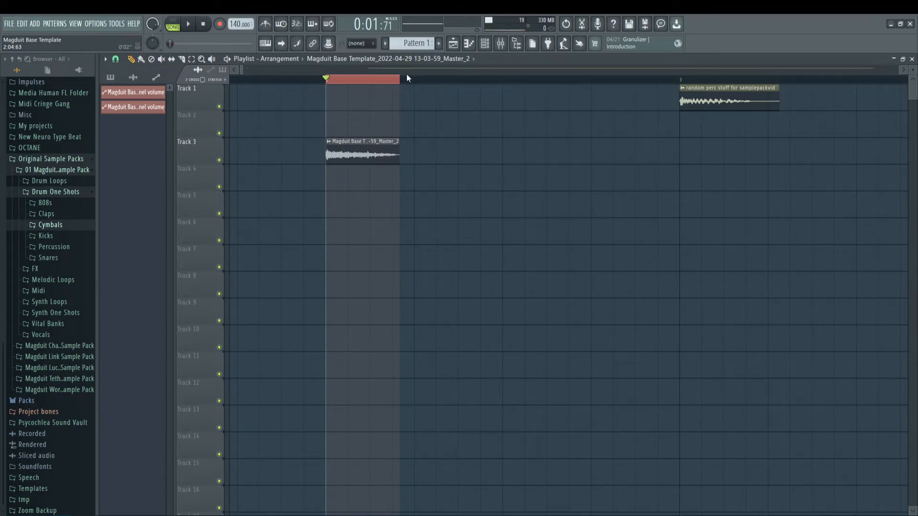
key("ctrl+d")
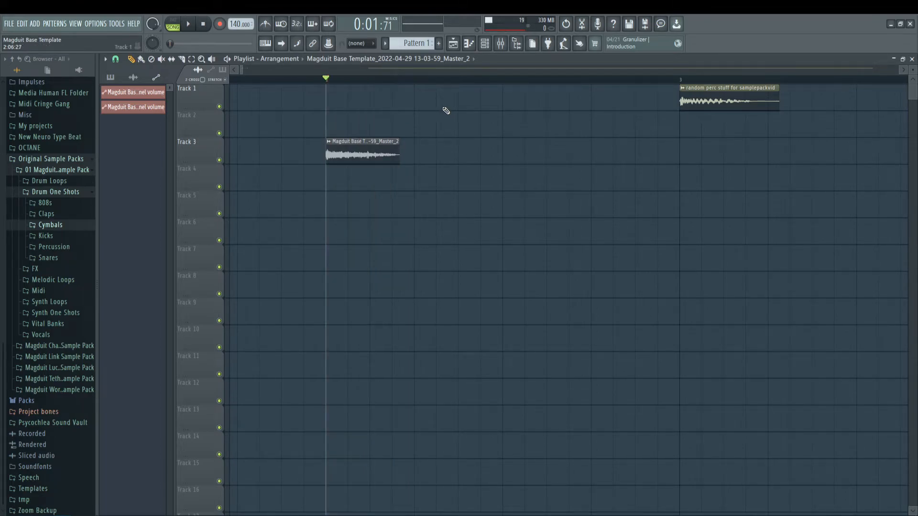
left_click(116, 59)
left_click(130, 84)
left_click_drag(350, 146, 352, 92)
scroll(353, 78, "down", 3)
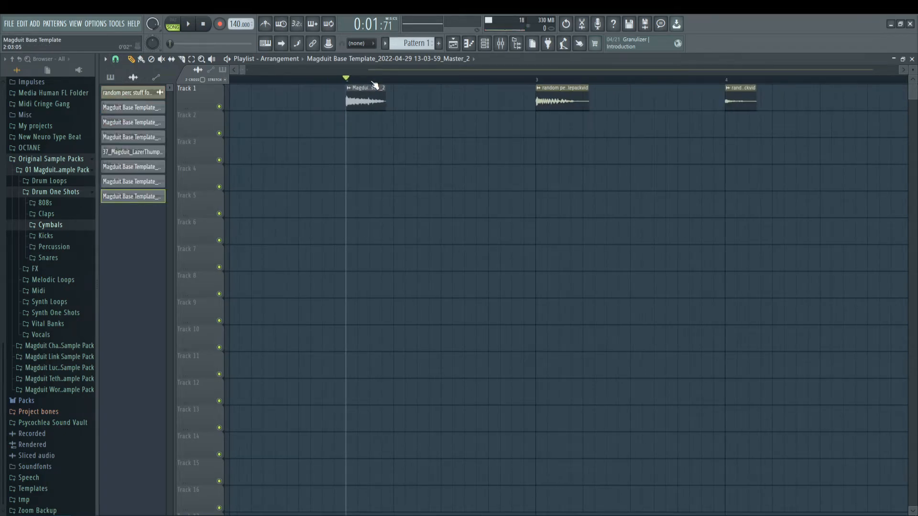
scroll(376, 85, "down", 2)
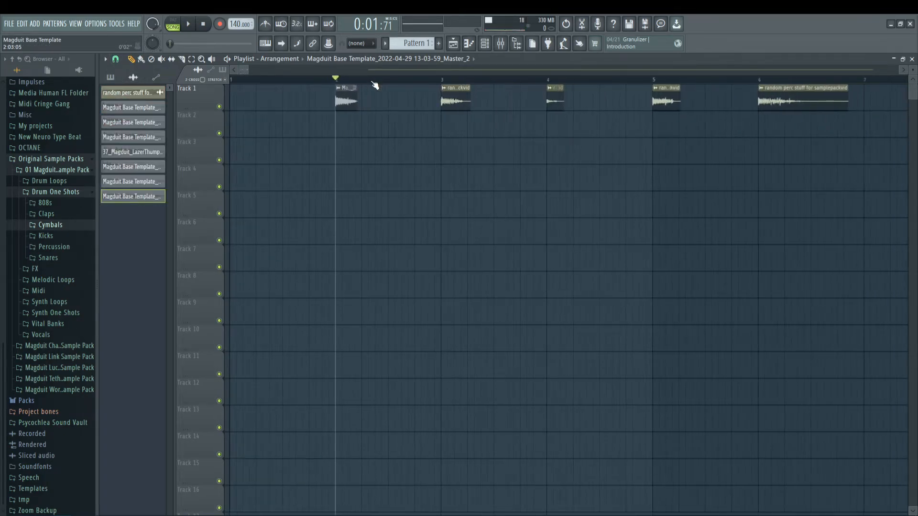
Step: Select the percussion hit at bar 3 with a time range from 3:01:00 to 3:07:00
left_click(499, 48)
left_click(280, 223)
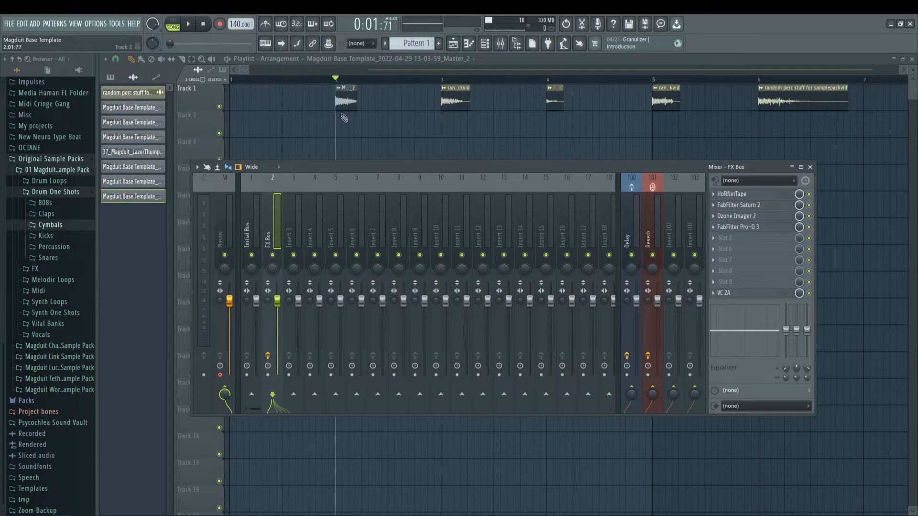
left_click(441, 82)
left_click_drag(444, 82, 478, 83)
scroll(480, 83, "up", 3)
scroll(480, 83, "up", 2)
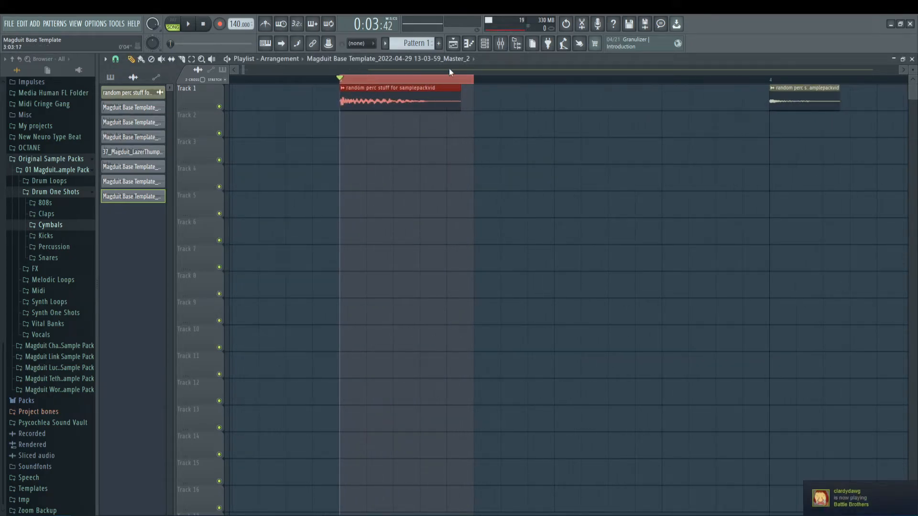
left_click_drag(477, 79, 489, 86)
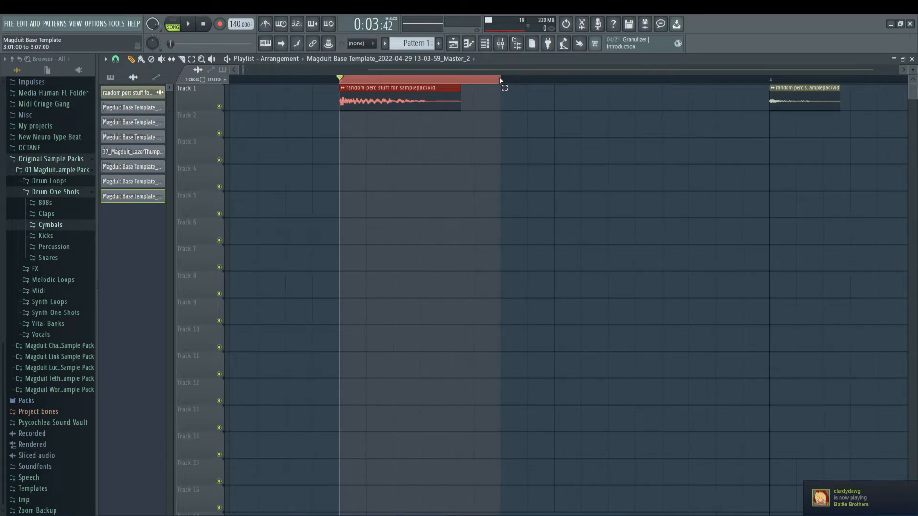
Step: Arm the Initial Bus instead of the Master and render the selected bar 3 hit
left_click(500, 44)
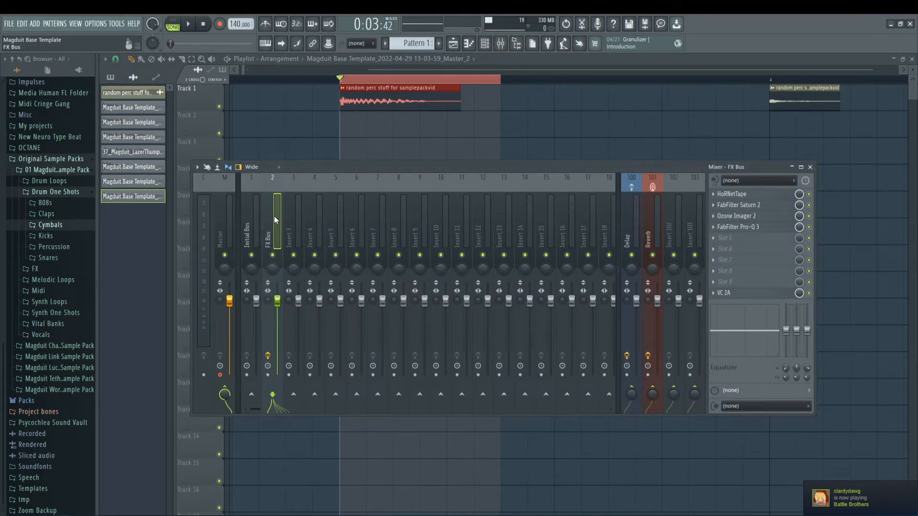
left_click(248, 380)
left_click(228, 230)
key("ctrl+alt+r")
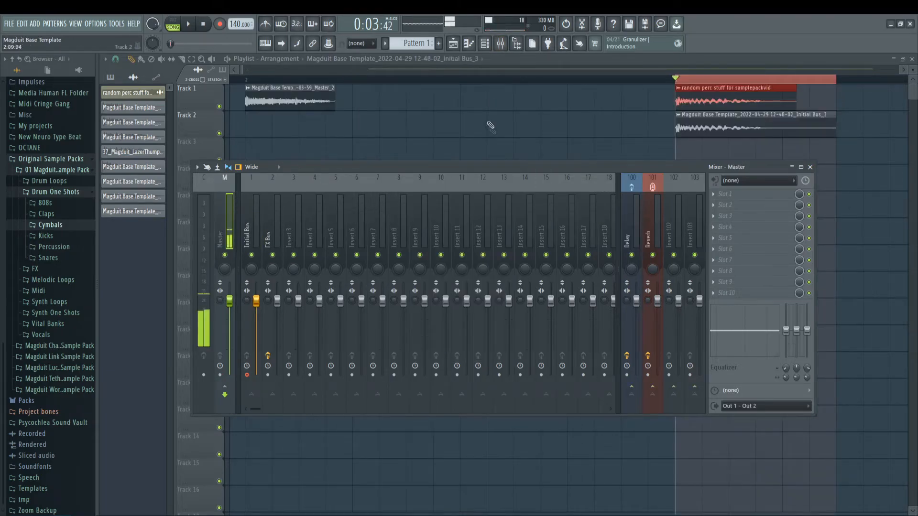
Step: Delete the original bar 3 hit and move its Initial Bus bounce up to Track 1
right_click(733, 99)
scroll(727, 74, "right", 3)
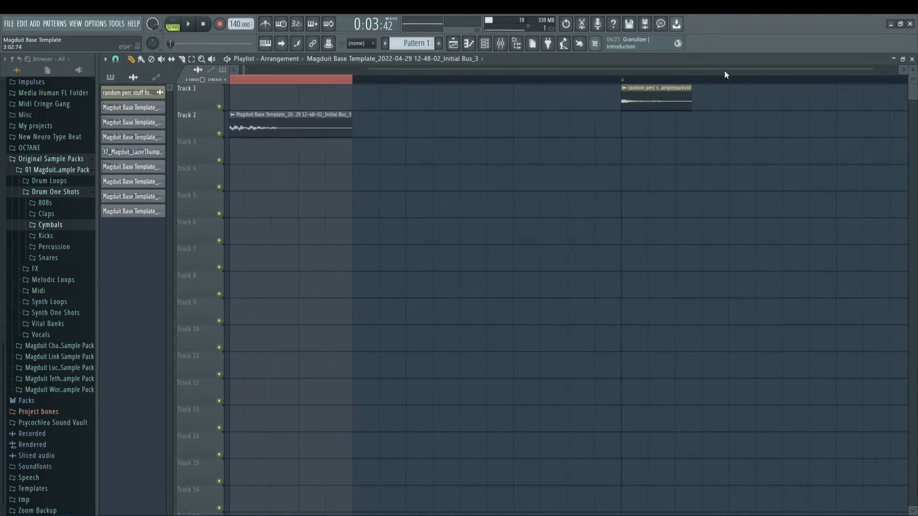
scroll(725, 75, "left", 1)
left_click_drag(413, 123, 413, 96)
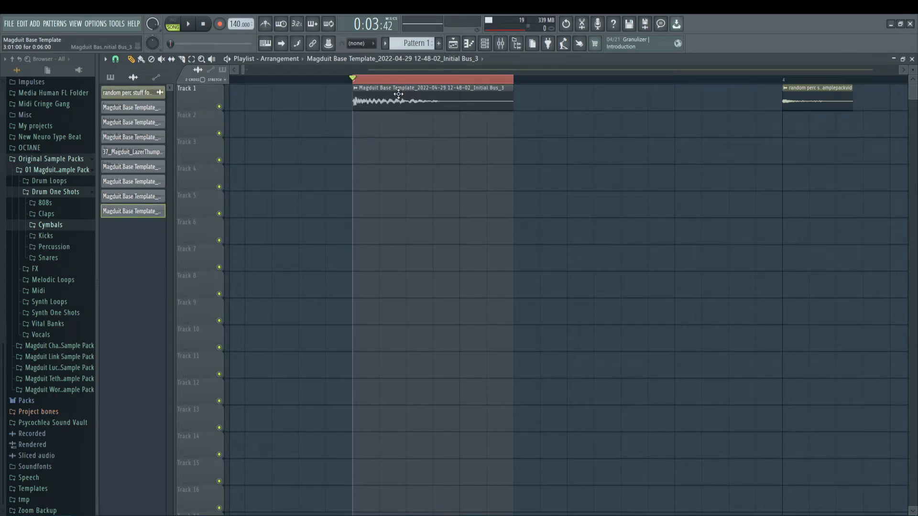
Step: Normalize the new Initial Bus bounce, route it to the FX Bus and disarm the Initial Bus
double_click(398, 94)
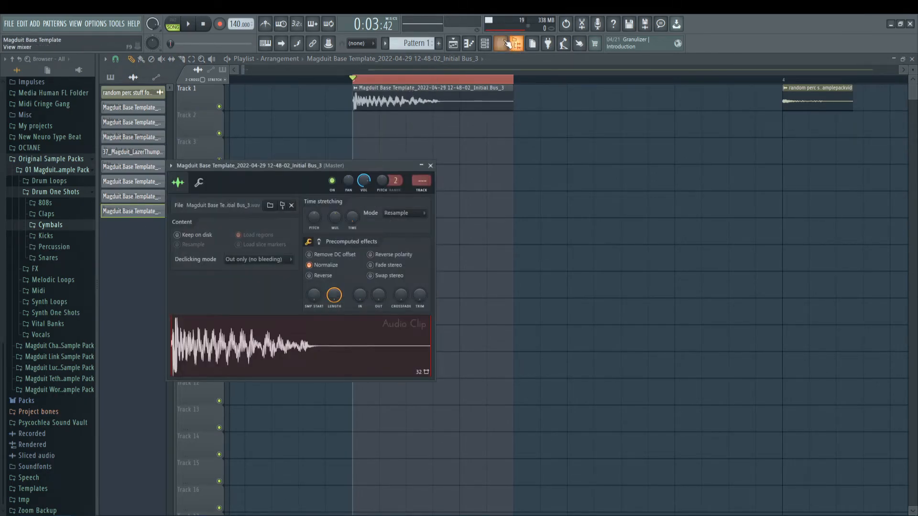
key("F9")
left_click(273, 225)
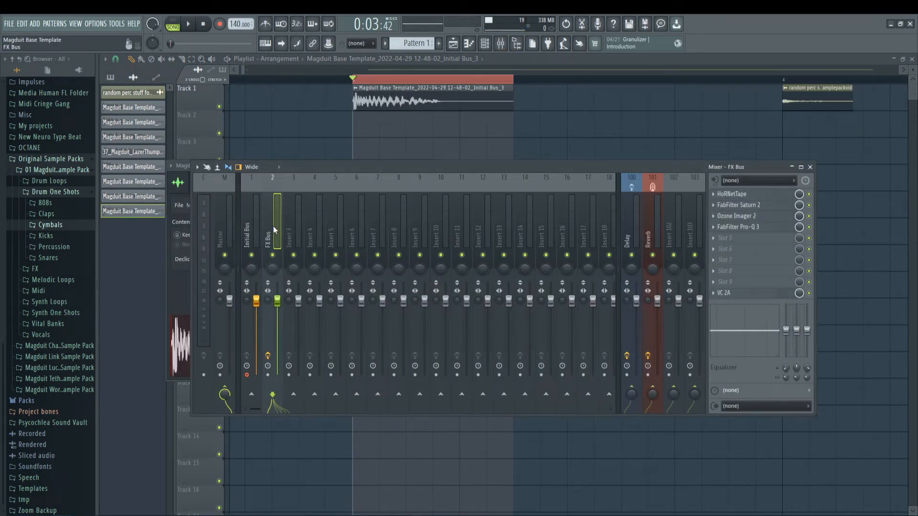
left_click(247, 374)
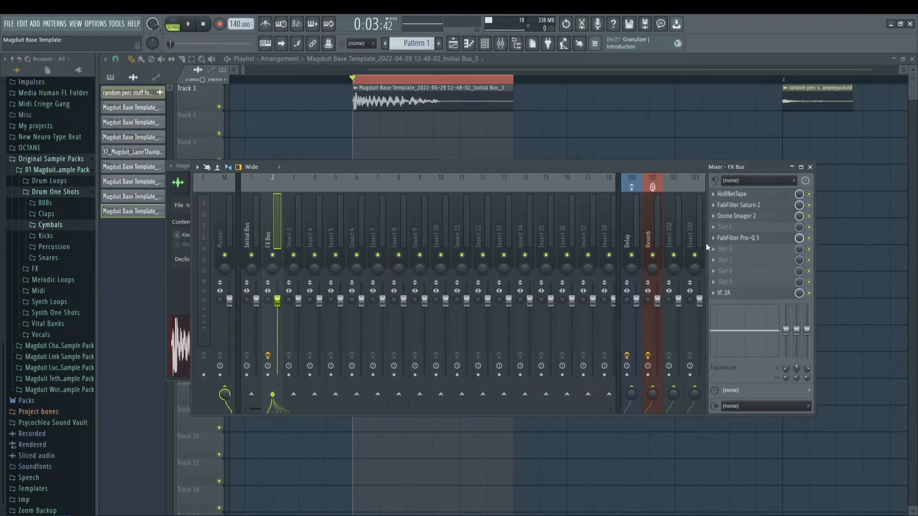
Step: Reload the Clean preset in Pro-Q 3, moved down one slot on the FX Bus
left_click(738, 239)
left_click(572, 174)
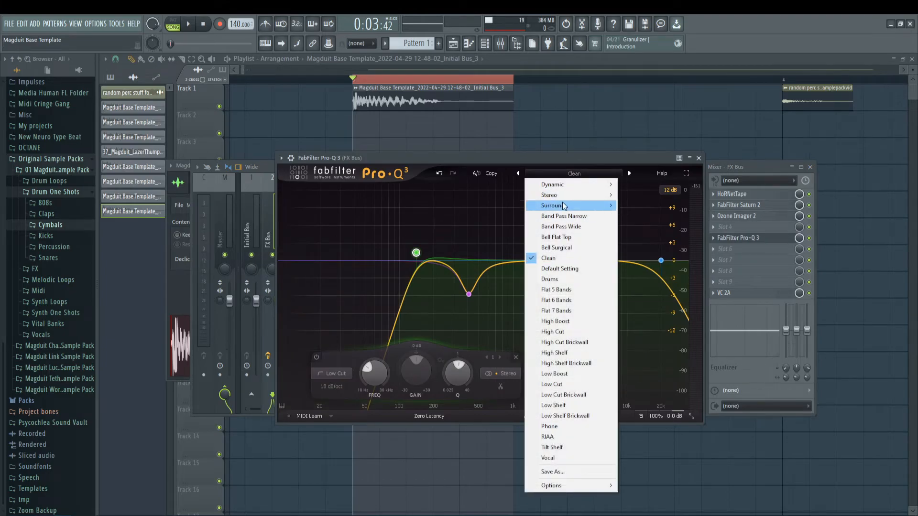
mouse_move(564, 195)
left_click(566, 259)
left_click(699, 158)
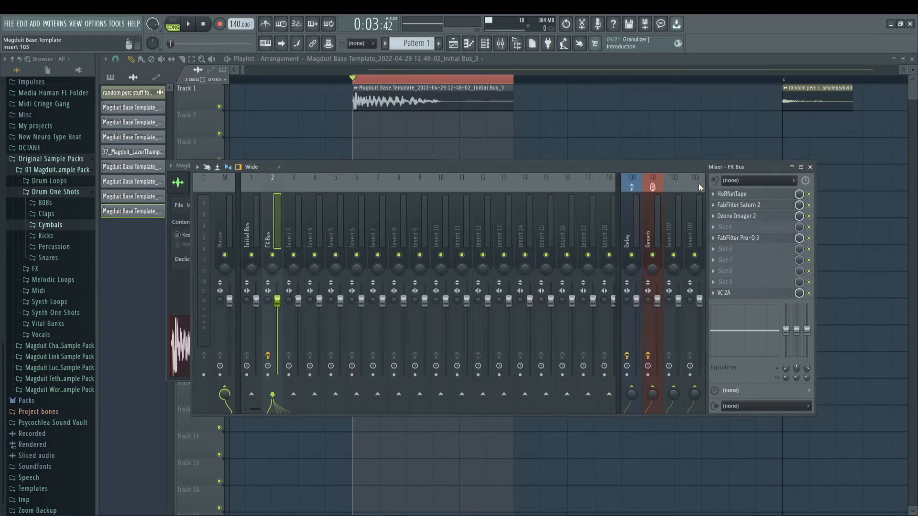
Step: Audition the bar 3 hit while toggling Ozone Imager 2 and Saturn 2 on the FX Bus
key("space")
left_click(809, 216)
left_click(809, 206)
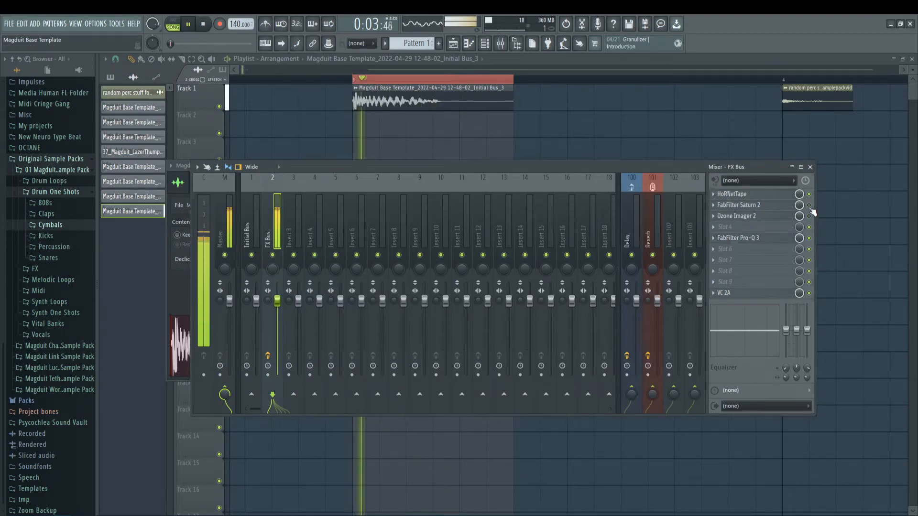
key("space")
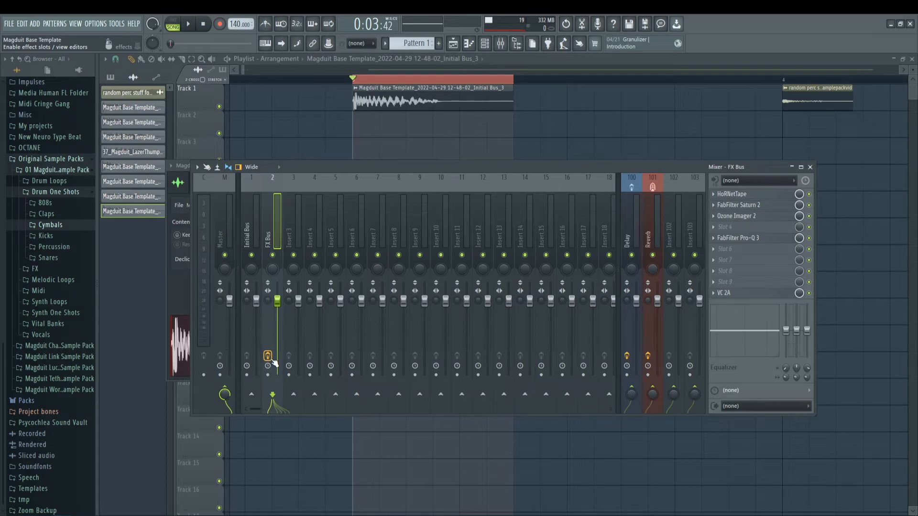
key("space")
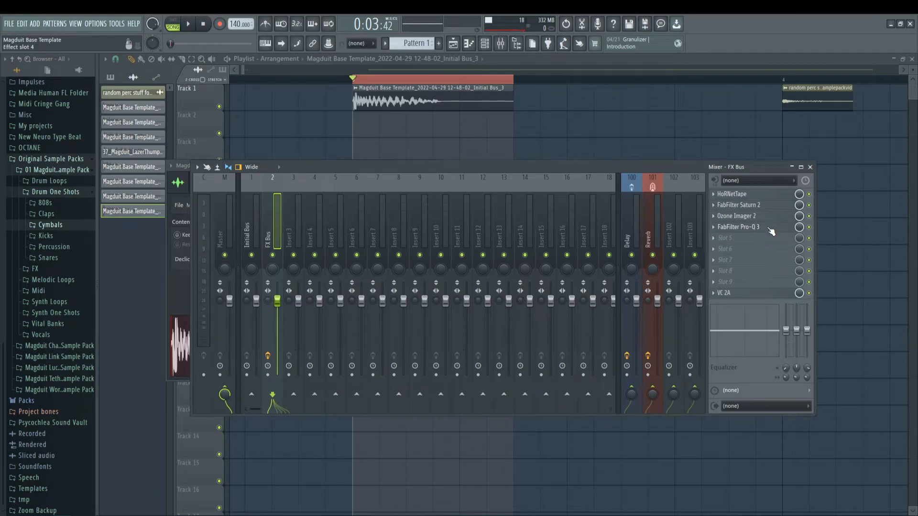
Step: Load FabFilter Pro-R into the FX Bus's empty slot between Ozone Imager 2 and Pro-Q 3
left_click(765, 240)
mouse_move(746, 239)
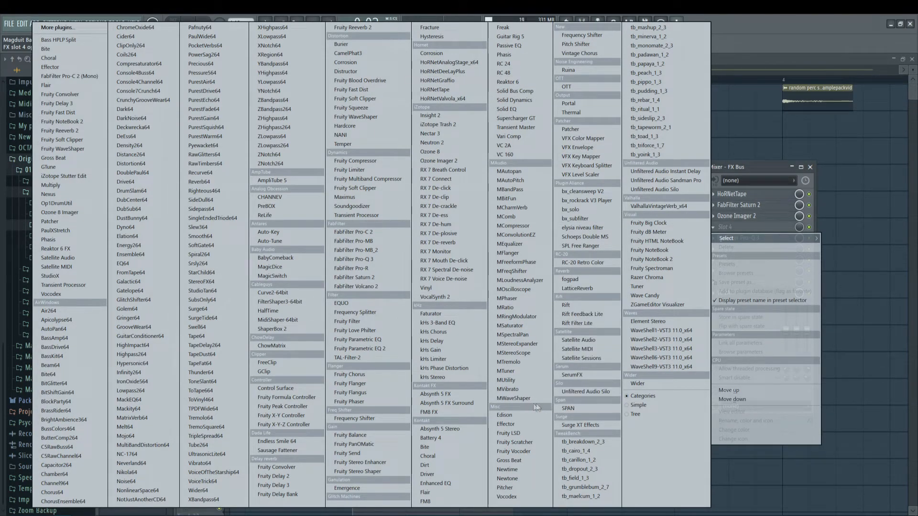
left_click(362, 267)
left_click_drag(248, 143, 339, 136)
Step: Try the small-room preset Bright Medium Drum Room in Pro-R with a reduced mix, auditioning the bar 3 hit
left_click(497, 152)
mouse_move(507, 172)
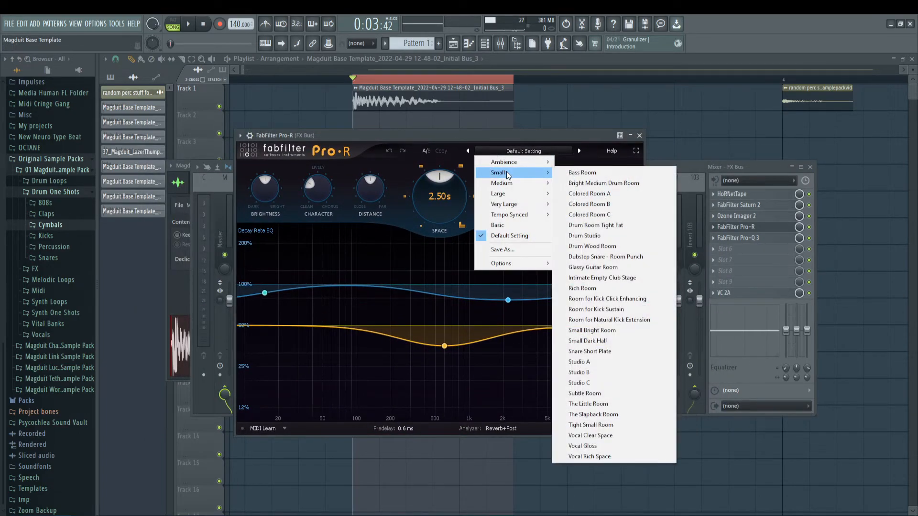
left_click(616, 184)
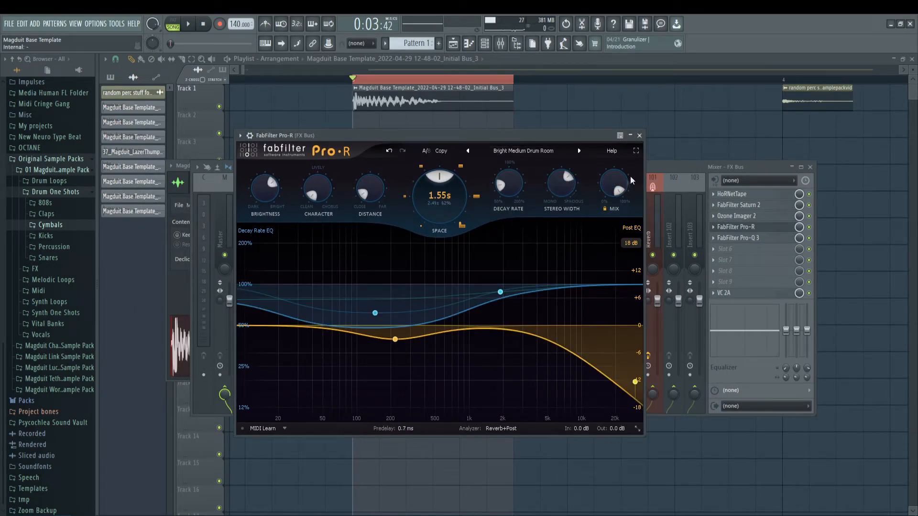
key("space")
left_click_drag(608, 326, 607, 333)
key("space")
Step: Load the EDM Kick Ambience preset in Pro-R with the mix at about 8% and arm the FX Bus for recording
left_click(543, 152)
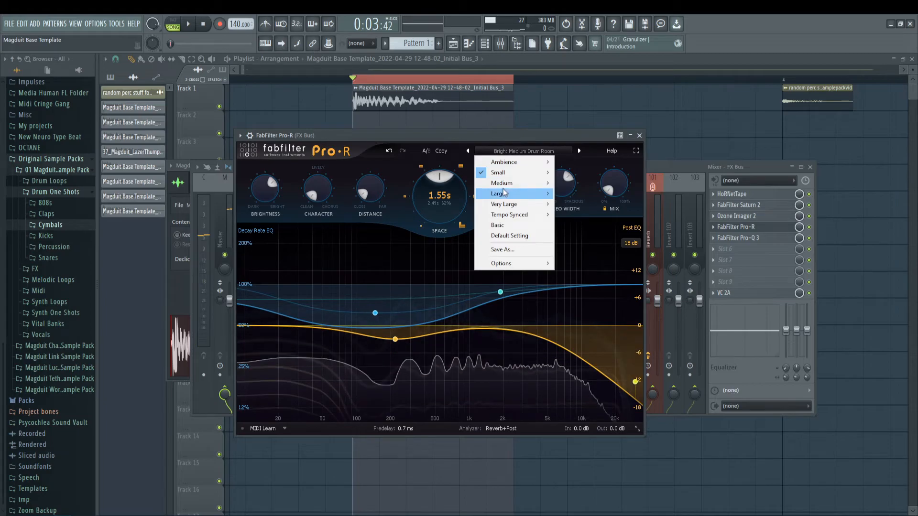
mouse_move(507, 162)
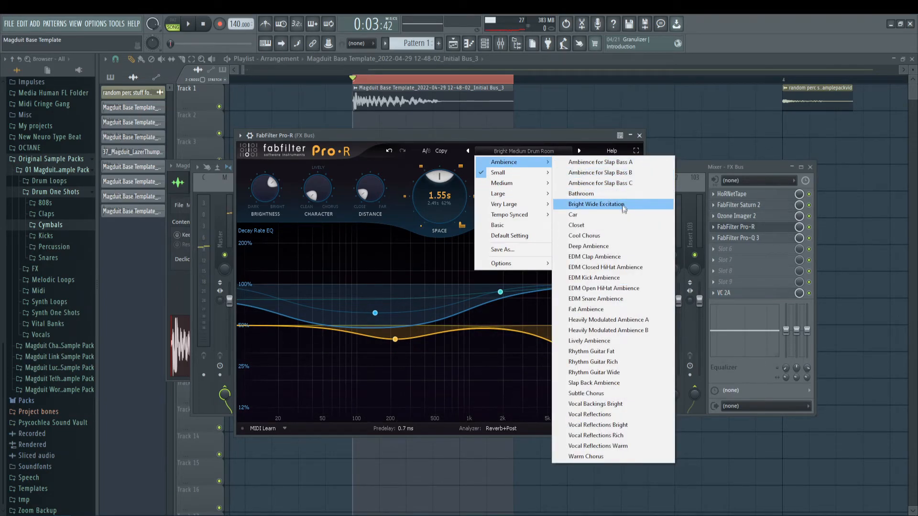
left_click(627, 277)
key("space")
mouse_move(610, 176)
left_mouse_down()
mouse_move(606, 154)
mouse_move(604, 171)
left_mouse_up()
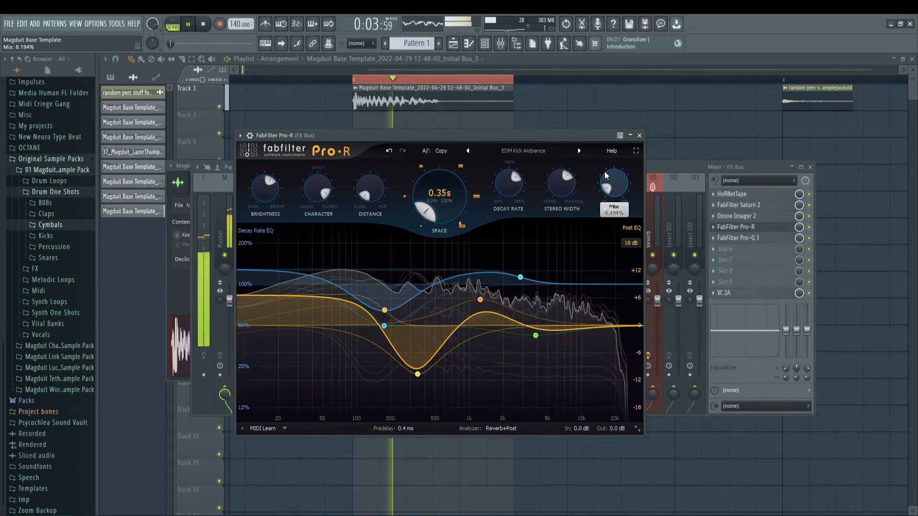
key("space")
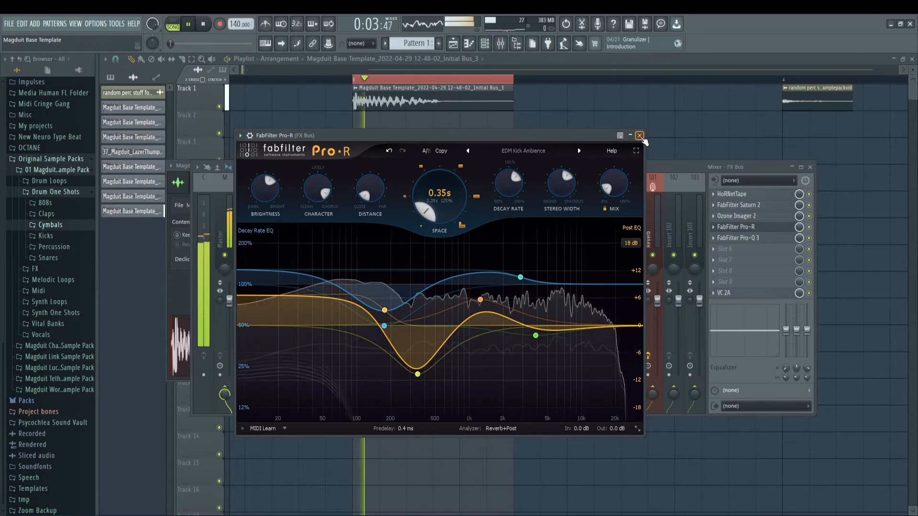
left_click(641, 136)
key("space")
key("space")
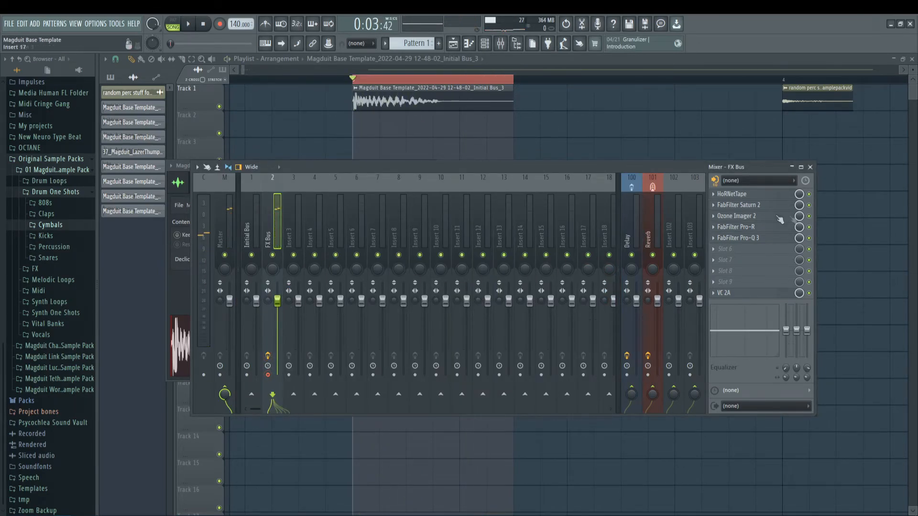
Step: Turn Pro-Q 3's lowest band into a low cut that rolls off the hit's deepest frequencies
left_click_drag(295, 261, 301, 279)
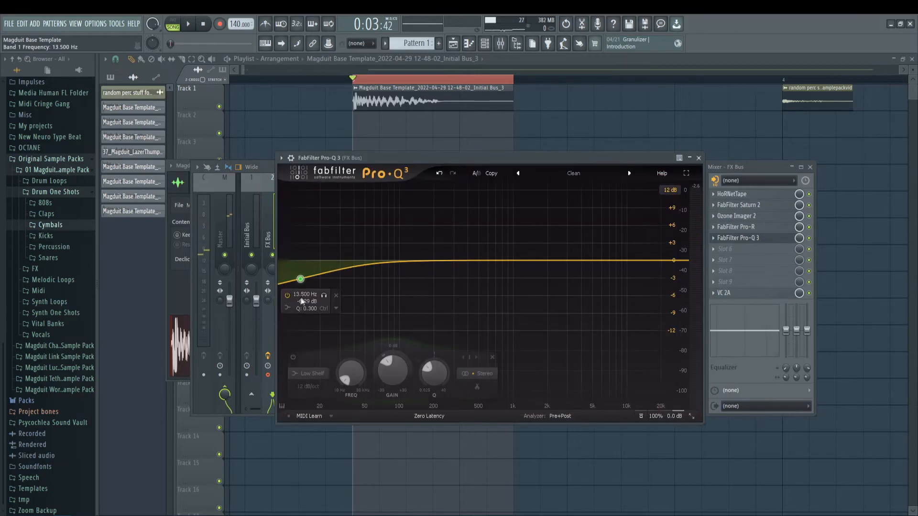
left_click(310, 318)
key("space")
left_click_drag(301, 318, 334, 254)
left_click(370, 230)
left_click(359, 260, "alt+shift")
Step: Add a second Pro-Q 3 band and make it a 6 dB/oct high cut at about 514 Hz
left_click_drag(668, 260, 641, 271)
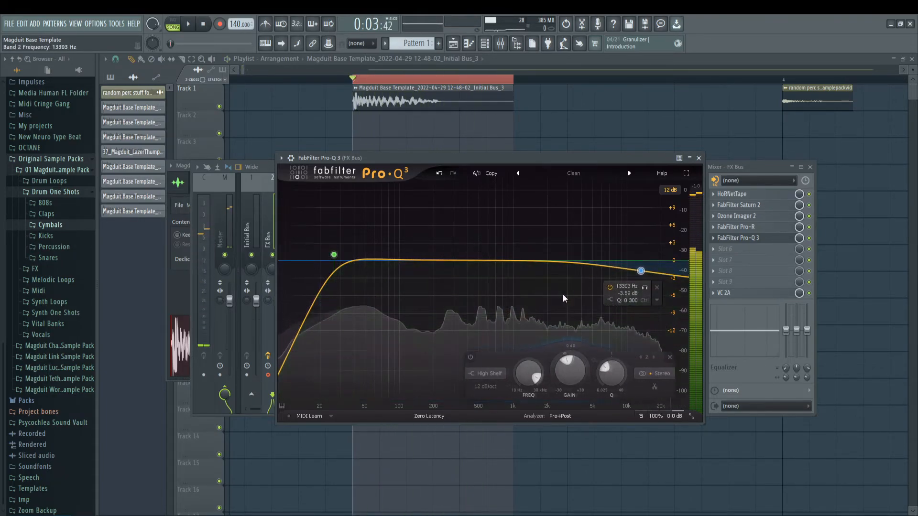
left_click(612, 301)
left_click(657, 304)
left_click_drag(640, 318, 464, 302)
key("space")
left_click(462, 286)
left_click(467, 304)
mouse_move(466, 262)
left_mouse_down()
mouse_move(500, 243)
mouse_move(494, 261)
mouse_move(483, 262)
left_mouse_up()
key("space")
Step: Steepen Pro-Q 3's high cut to 12 dB/oct and lower it to about 242 Hz while auditioning the hit
left_click(719, 238)
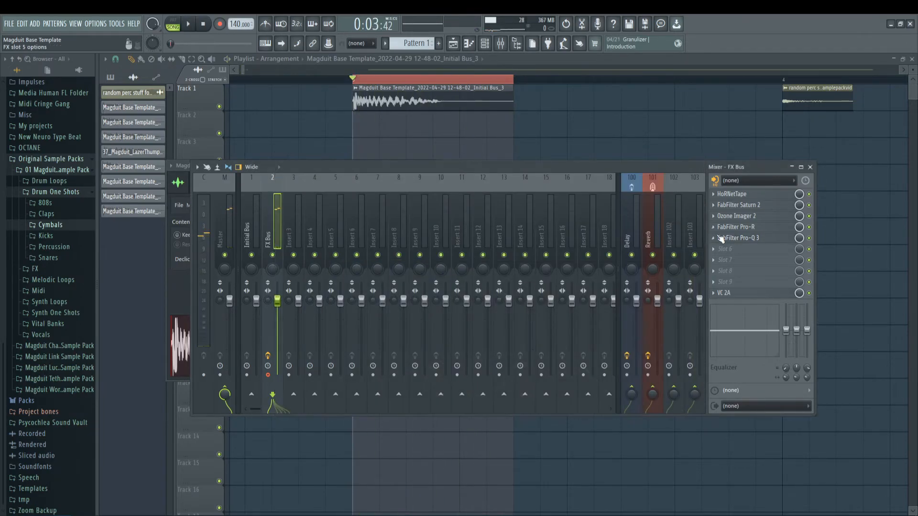
left_click(743, 242)
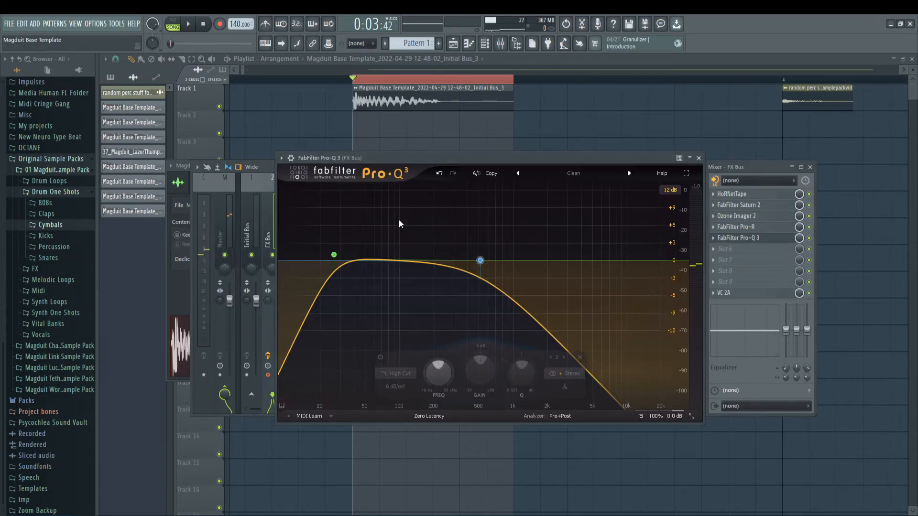
left_click_drag(466, 154, 431, 155)
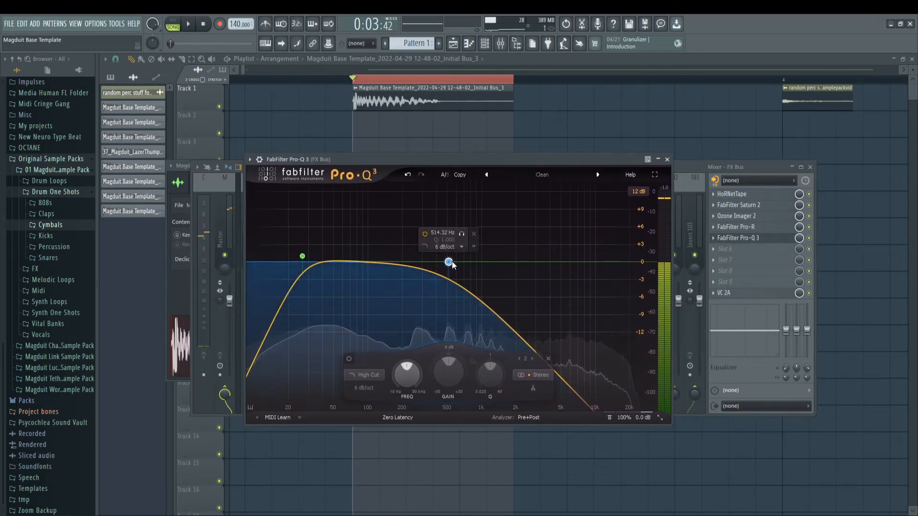
left_click_drag(449, 261, 397, 261)
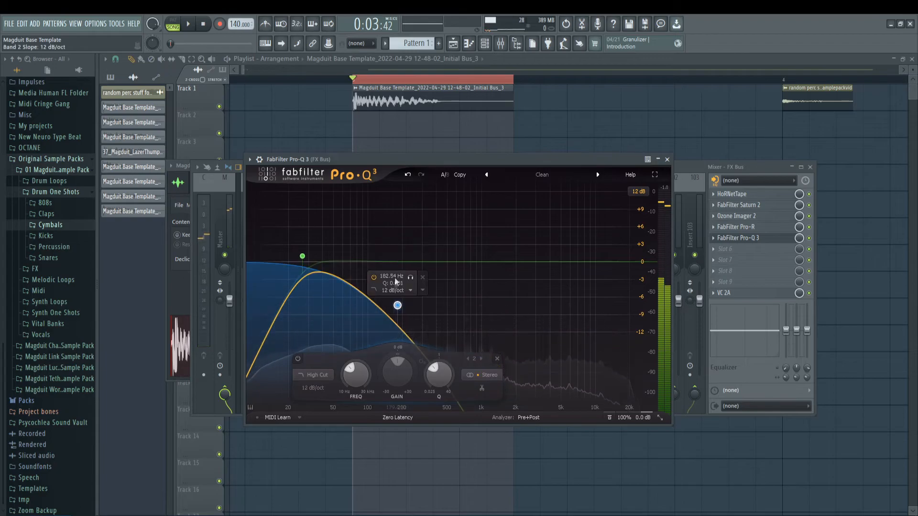
key("space")
left_click_drag(401, 305, 415, 268)
key("space")
key("space")
scroll(413, 265, "up", 2)
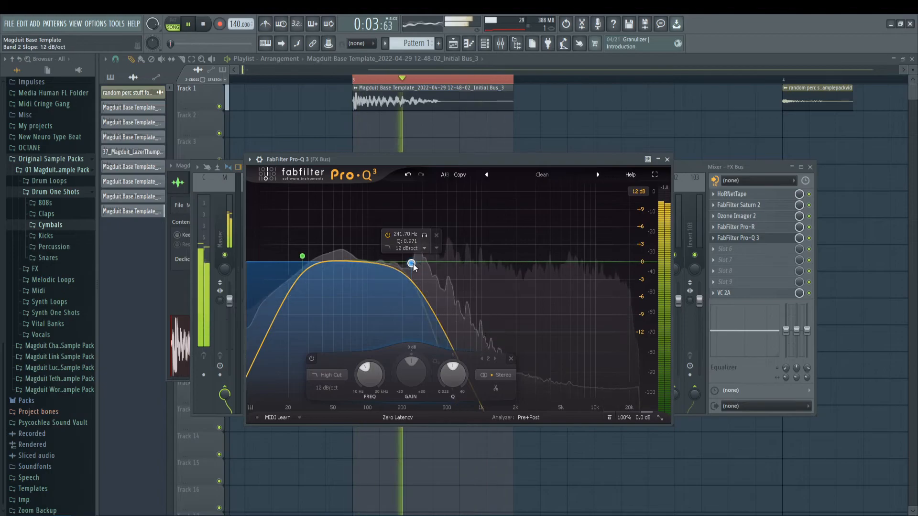
scroll(413, 265, "down", 3)
key("space")
key("Escape")
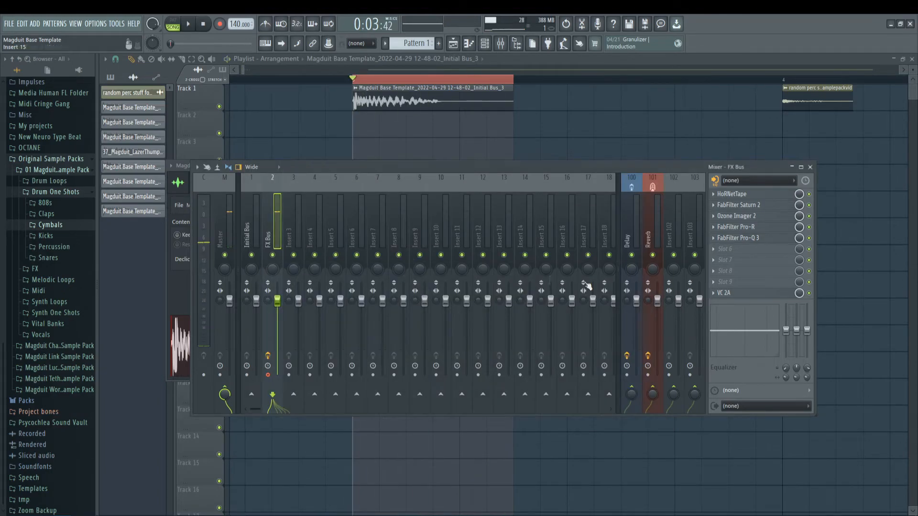
Step: Load Corrosion into the FX Bus slot below Pro-Q 3 and set its source to Stereo Noise
left_click(743, 247)
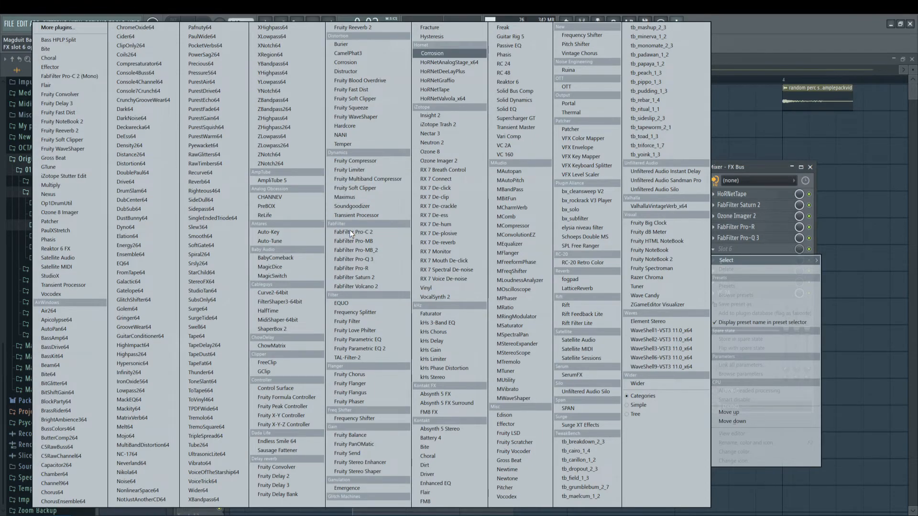
left_click(437, 55)
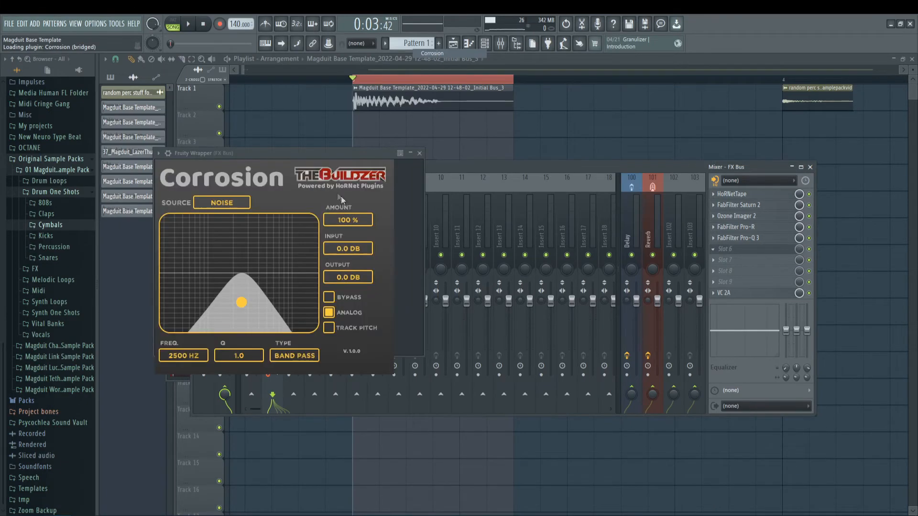
left_click(240, 197)
left_click(233, 222)
Step: Try Corrosion's noise band at about 5131 Hz with a Q of 0.3 and an amount of 67%
key("space")
left_click_drag(241, 303, 268, 314)
key("space")
key("space")
key("space")
mouse_move(344, 221)
left_mouse_down()
mouse_move(354, 247)
mouse_move(355, 236)
left_mouse_up()
key("space")
key("space")
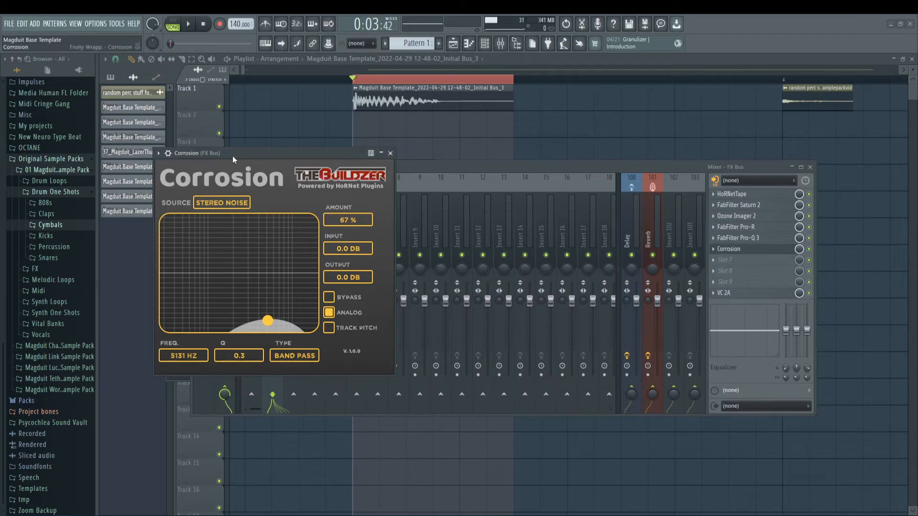
Step: Try Corrosion's Square source at about 786 Hz on the hit
left_click_drag(232, 156, 270, 146)
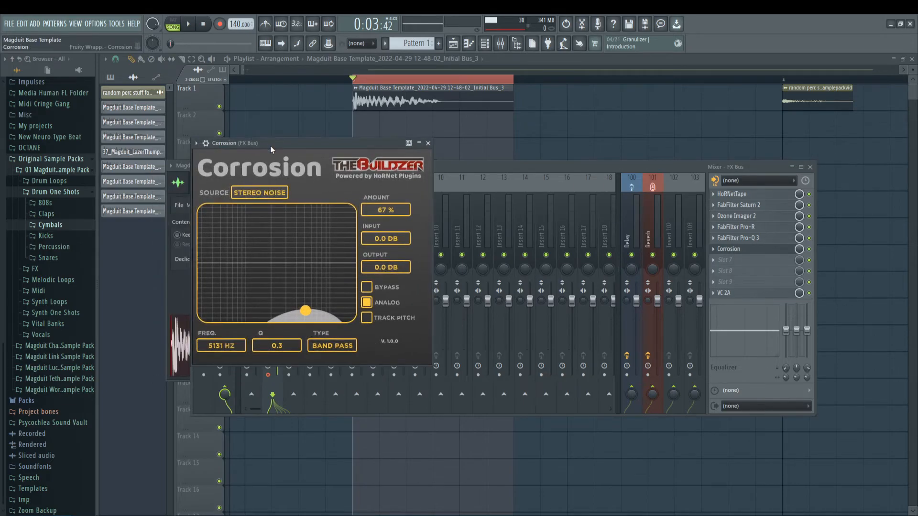
left_click(256, 192)
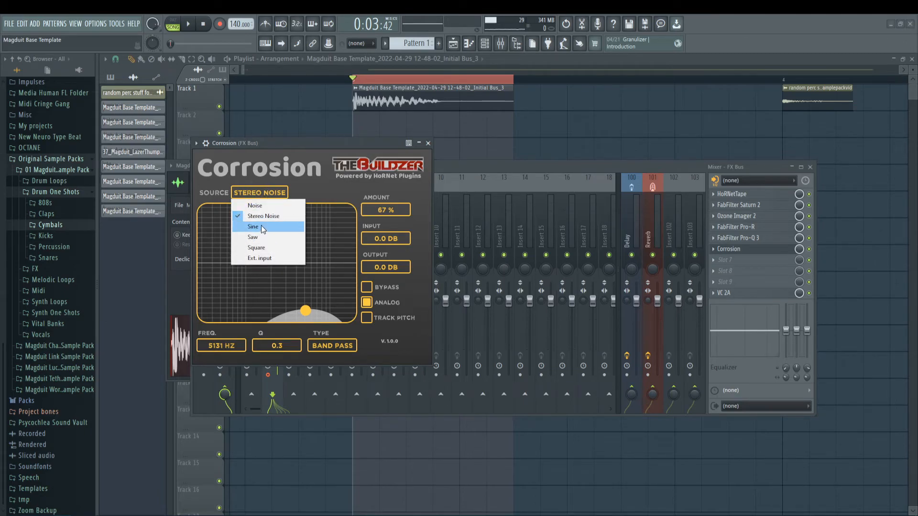
left_click(264, 245)
key("space")
left_click_drag(309, 271, 237, 263)
key("space")
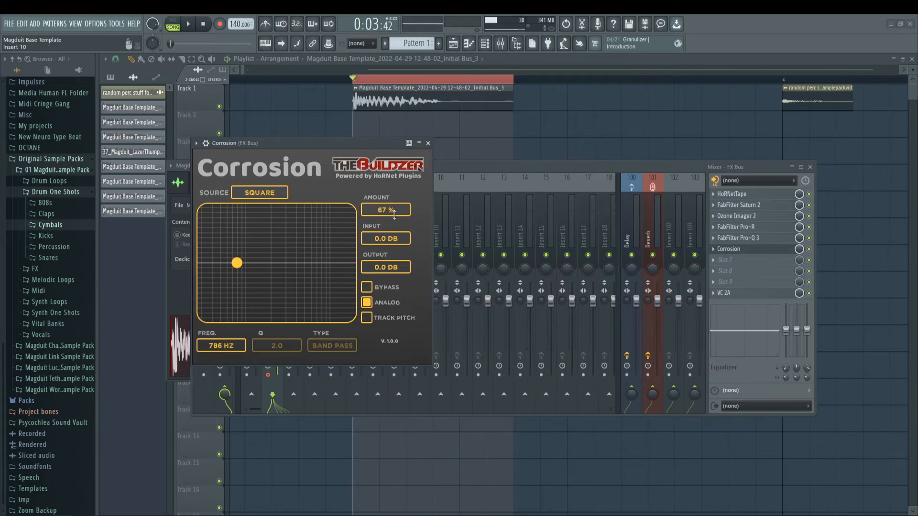
Step: Reduce Corrosion's amount to 36% and its frequency to about 525 Hz while auditioning
left_click_drag(391, 245, 391, 231)
key("space")
left_click_drag(237, 263, 222, 263)
key("space")
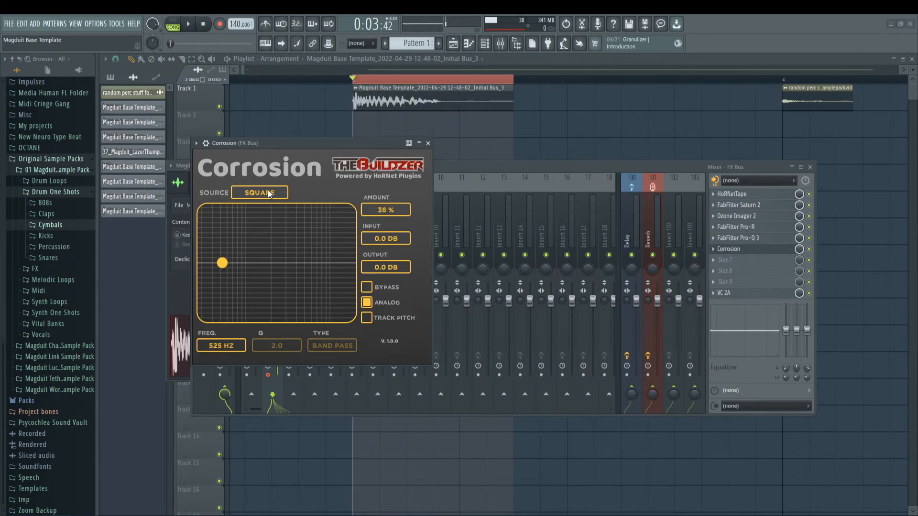
Step: Try Corrosion's Saw source at about 978 Hz and its Sine source at about 767 Hz
left_click(266, 195)
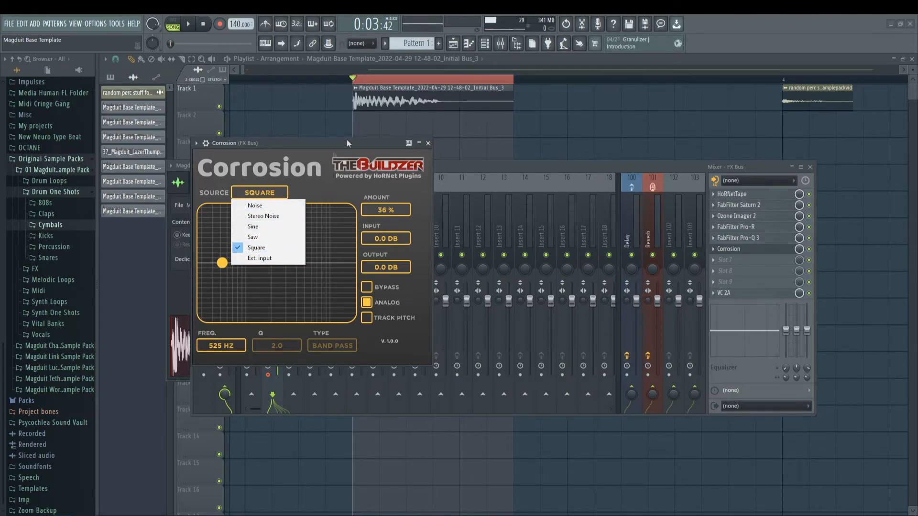
left_click(254, 238)
key("space")
mouse_move(246, 263)
left_mouse_down()
mouse_move(256, 263)
mouse_move(247, 263)
left_mouse_up()
key("space")
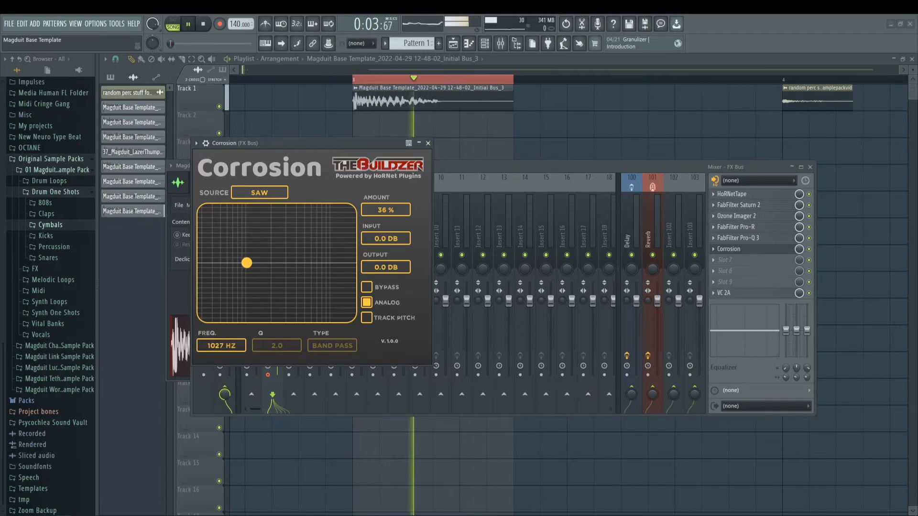
left_click(264, 195)
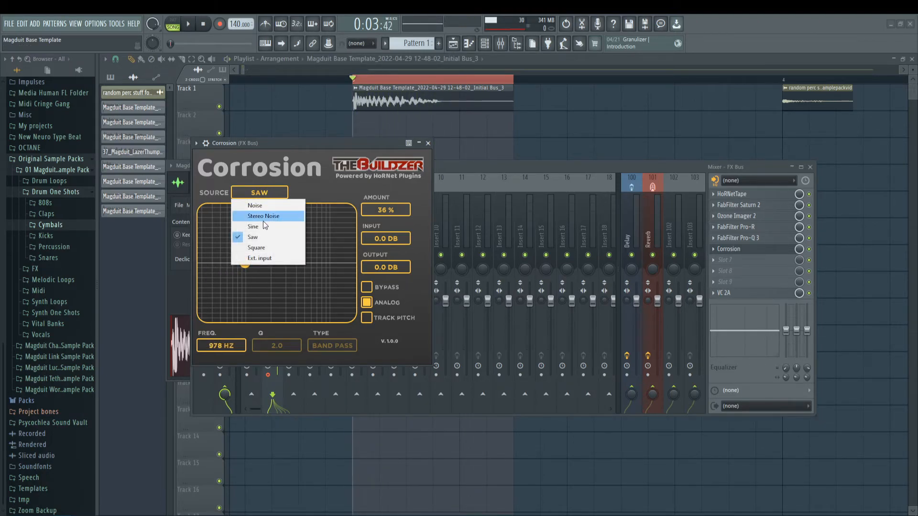
left_click(261, 228)
mouse_move(245, 263)
left_mouse_down()
mouse_move(266, 262)
mouse_move(236, 263)
left_mouse_up()
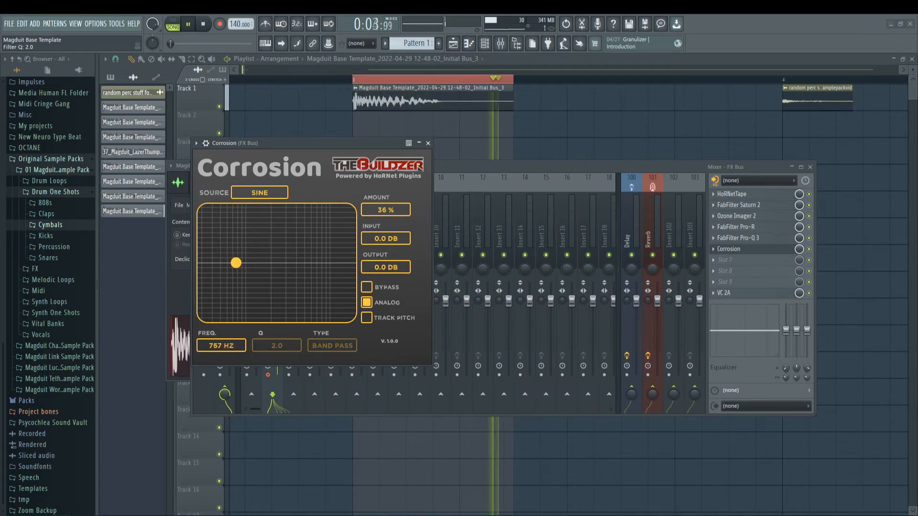
Step: Set Corrosion's source to Stereo Noise at about 4487 Hz with a Q of 0.5 and close it
left_click(275, 193)
key("space")
left_click(271, 217)
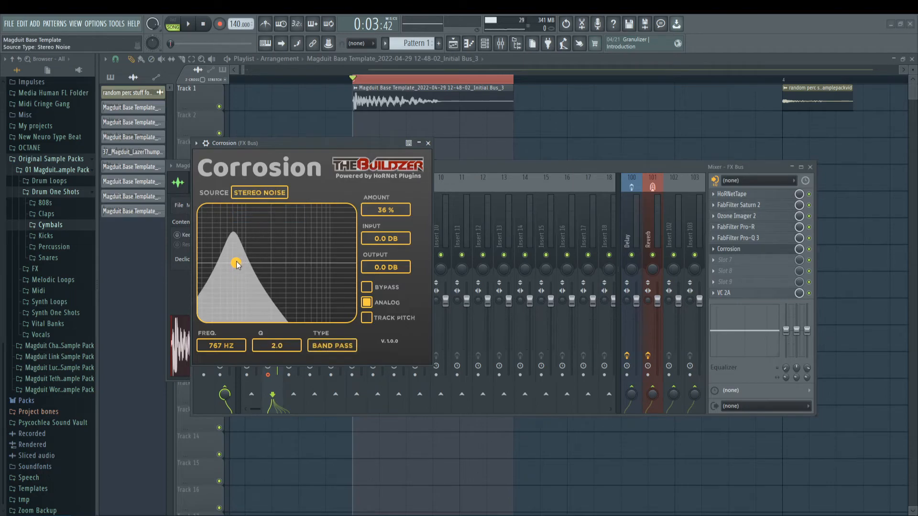
key("space")
left_click_drag(236, 263, 300, 308)
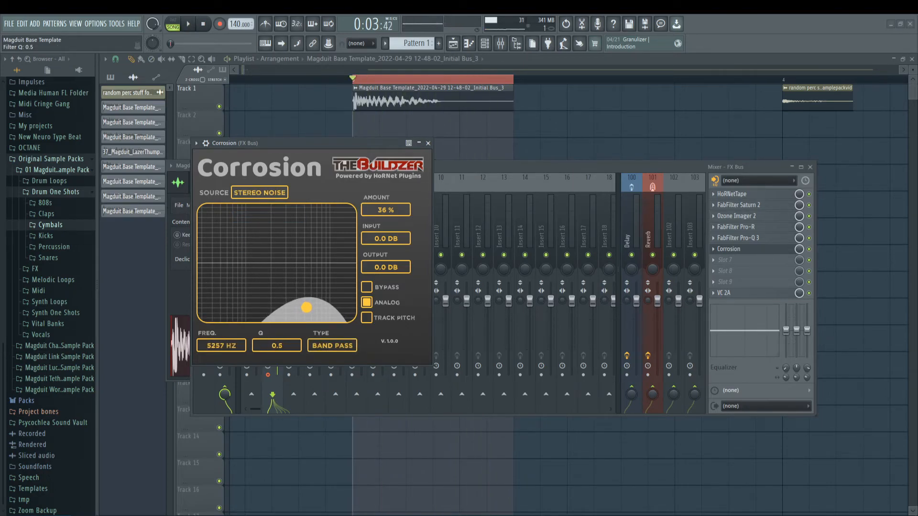
key("space")
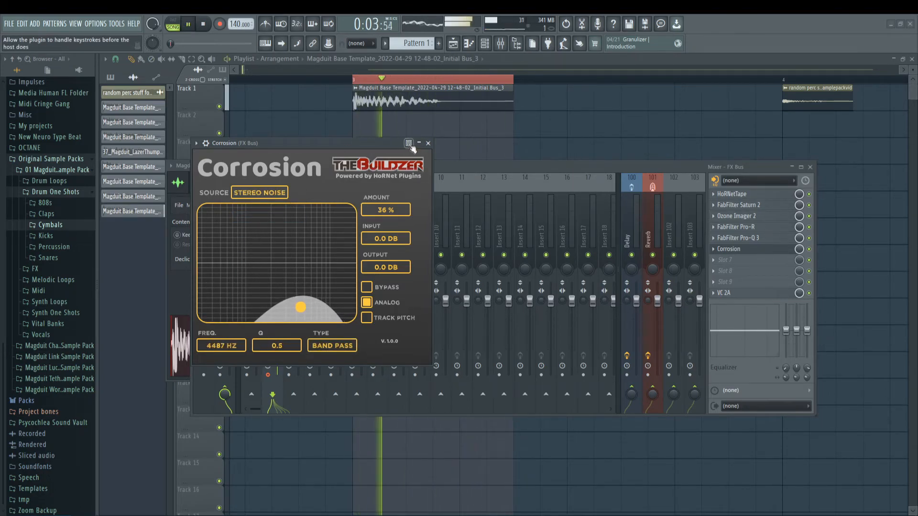
left_click(755, 250)
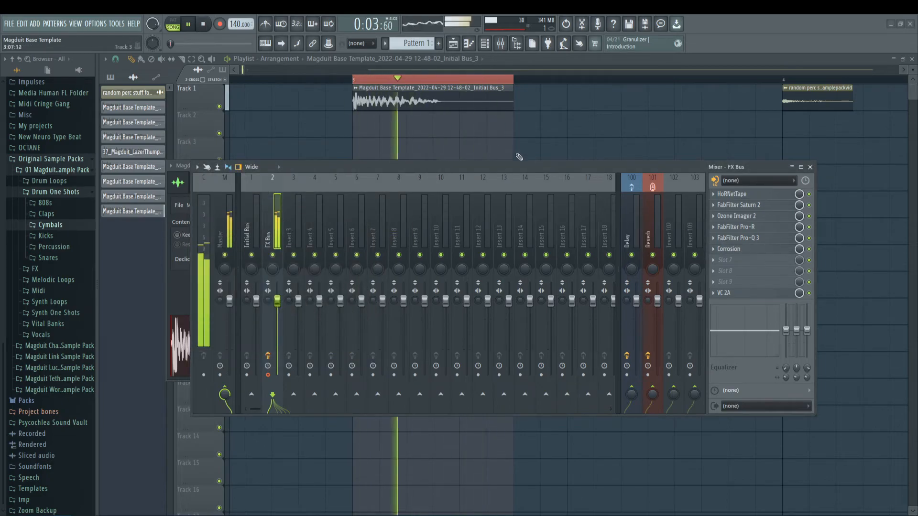
key("space")
Step: Reorder the FX Bus chain with Pro-Q 3 first and Corrosion second, auditioning the hit between moves
left_click_drag(511, 167, 498, 166)
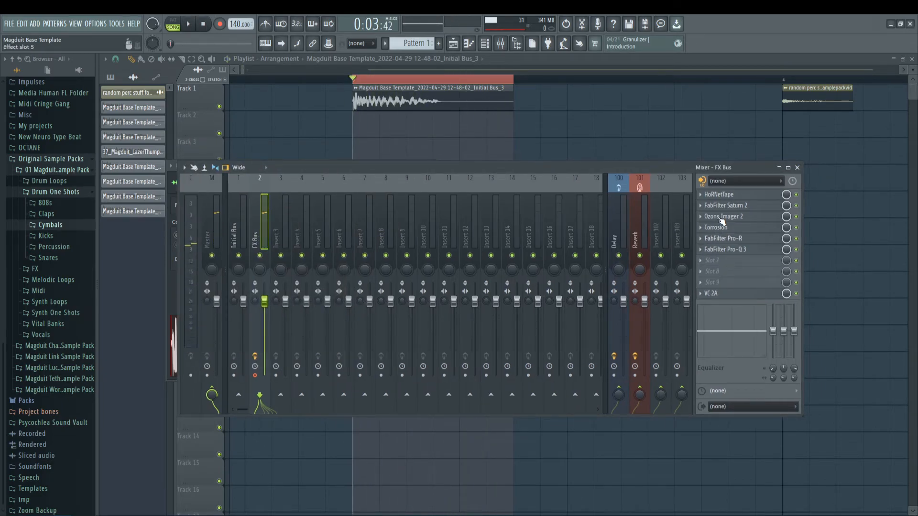
key("space")
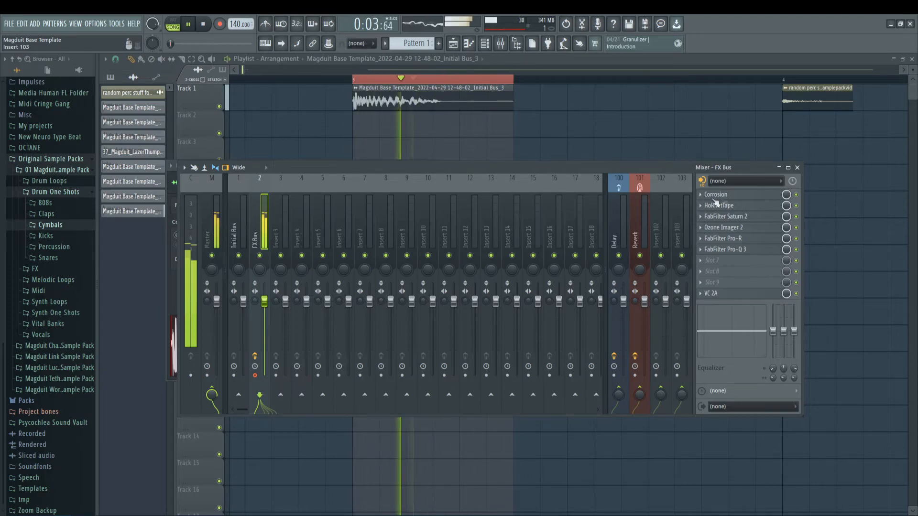
key("space")
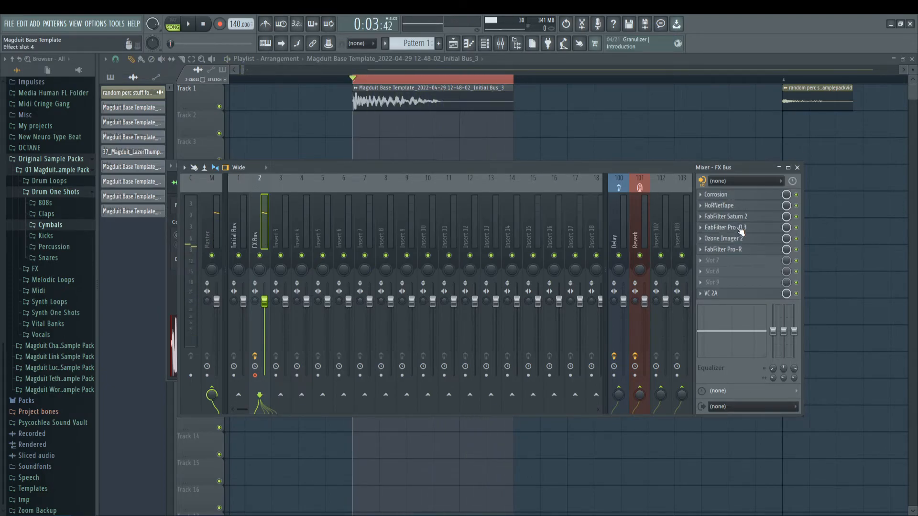
left_click_drag(741, 198, 740, 195)
key("space")
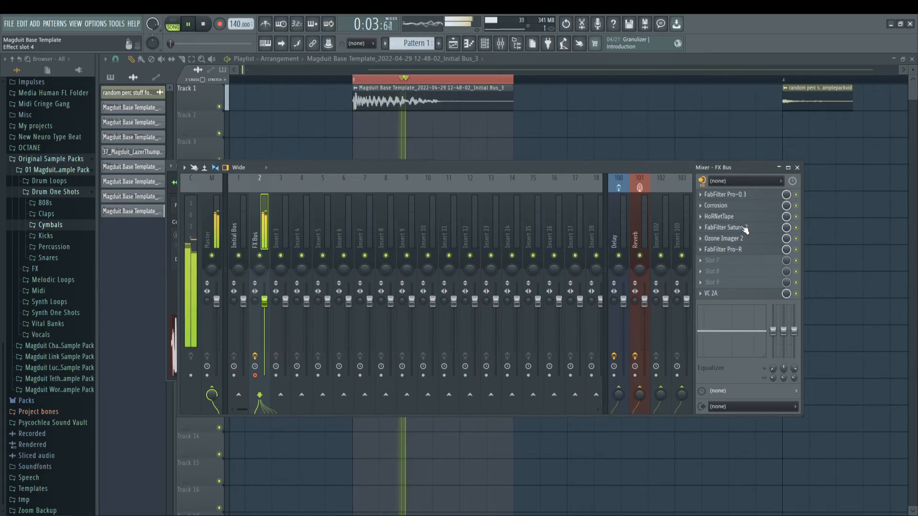
Step: Lower the high cut of Pro-Q 3 on the FX Bus to about 346 Hz at 6 dB/oct, auditioning the hit before closing it
left_click(730, 196)
mouse_move(412, 261)
left_mouse_down()
mouse_move(496, 261)
mouse_move(474, 262)
mouse_move(468, 247)
left_mouse_up()
key("space")
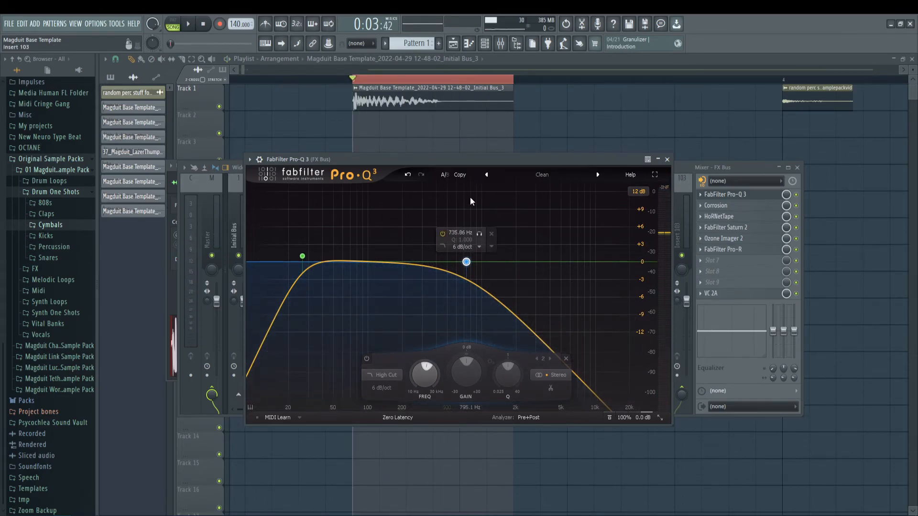
left_click_drag(466, 261, 458, 262)
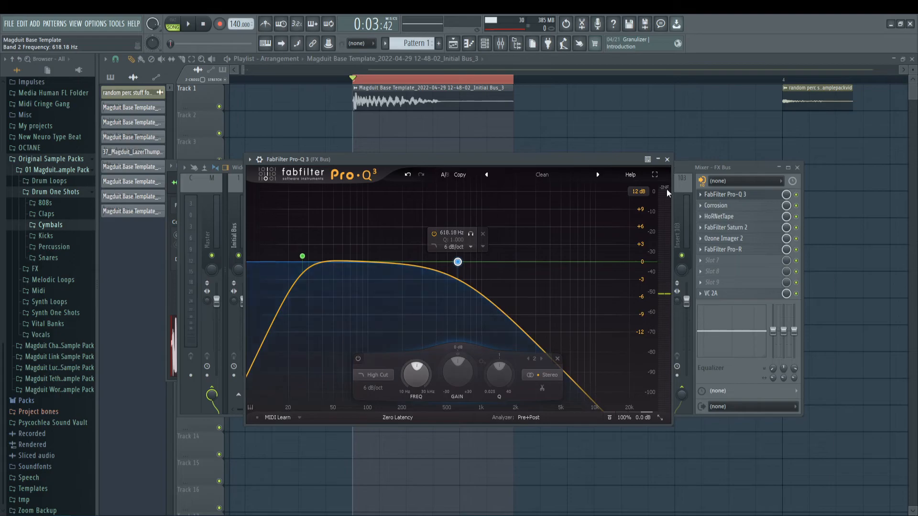
key("space")
key("space")
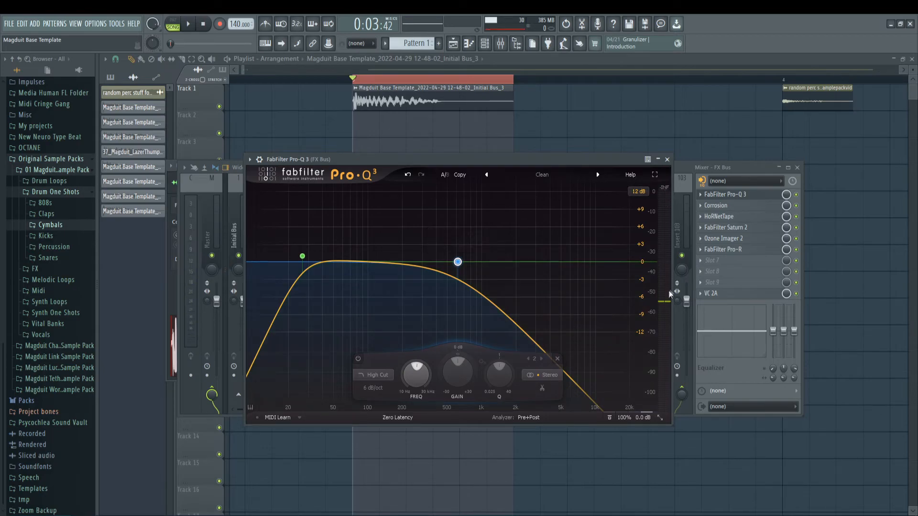
key("space")
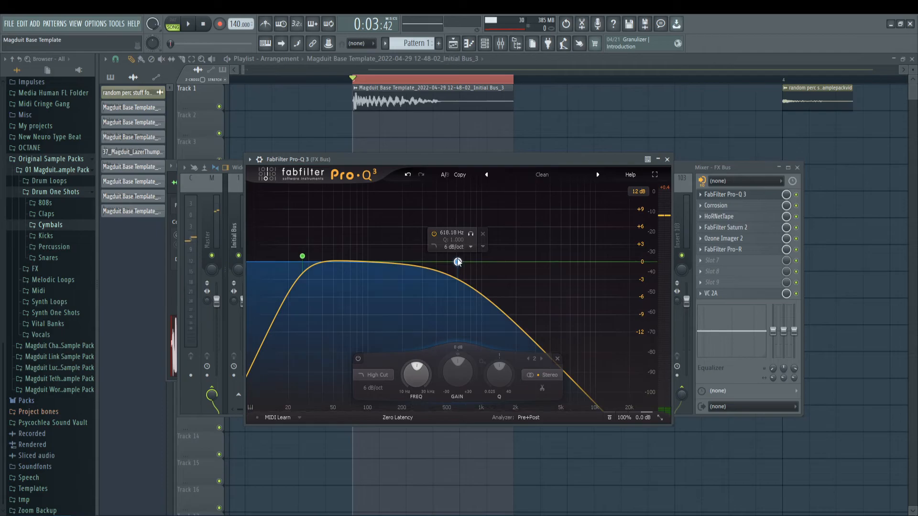
left_click_drag(458, 262, 430, 262)
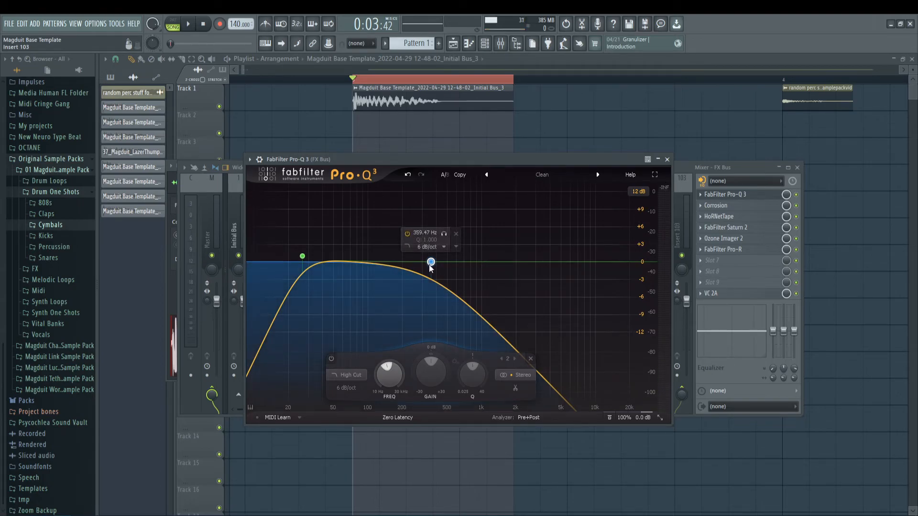
left_click_drag(431, 262, 429, 262)
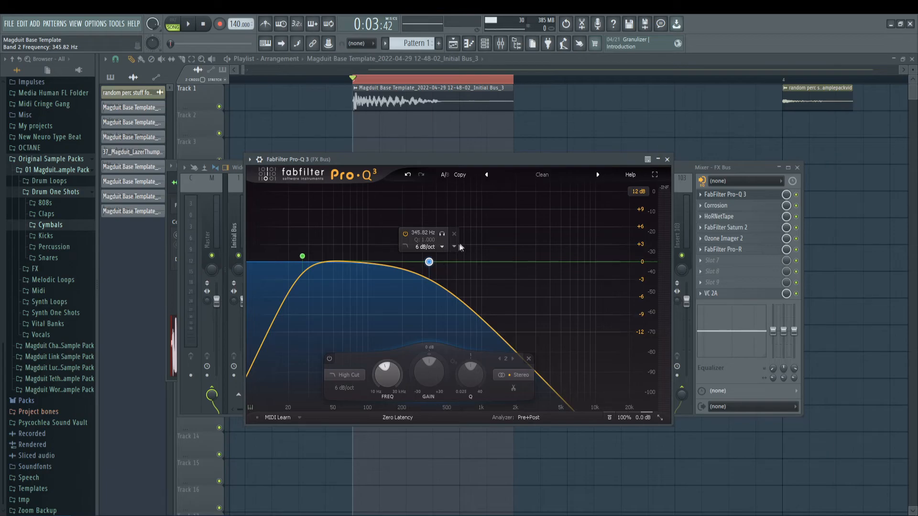
left_click_drag(485, 159, 458, 147)
key("space")
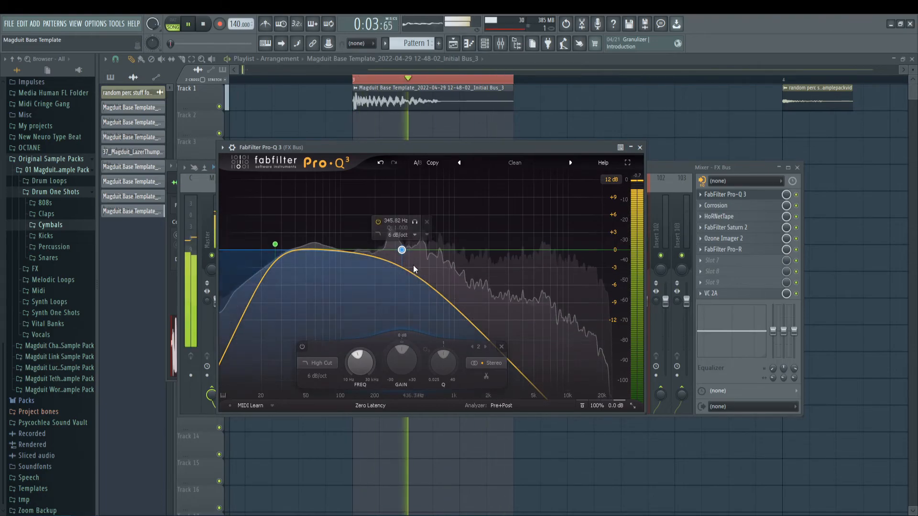
key("Escape")
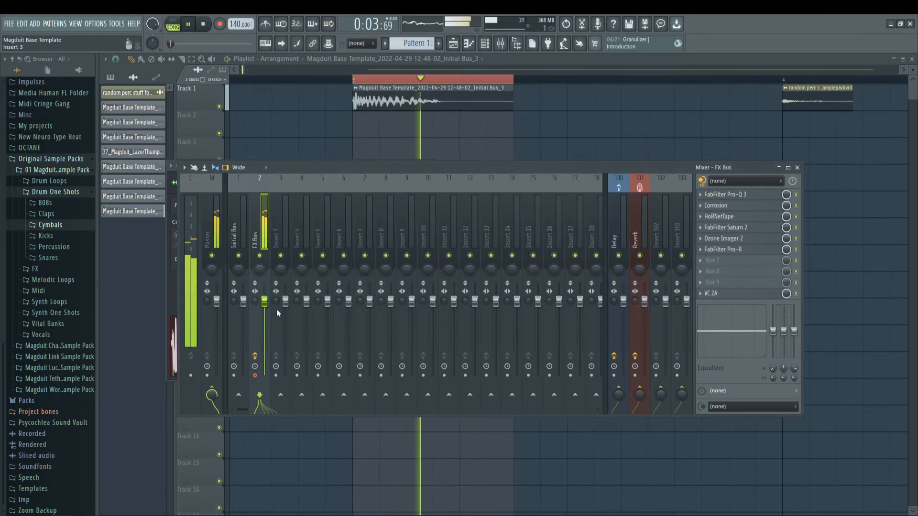
Step: Set VC 2A's Peak Reduction to 22% while auditioning the hit and close the plugin
key("space")
left_click(725, 293)
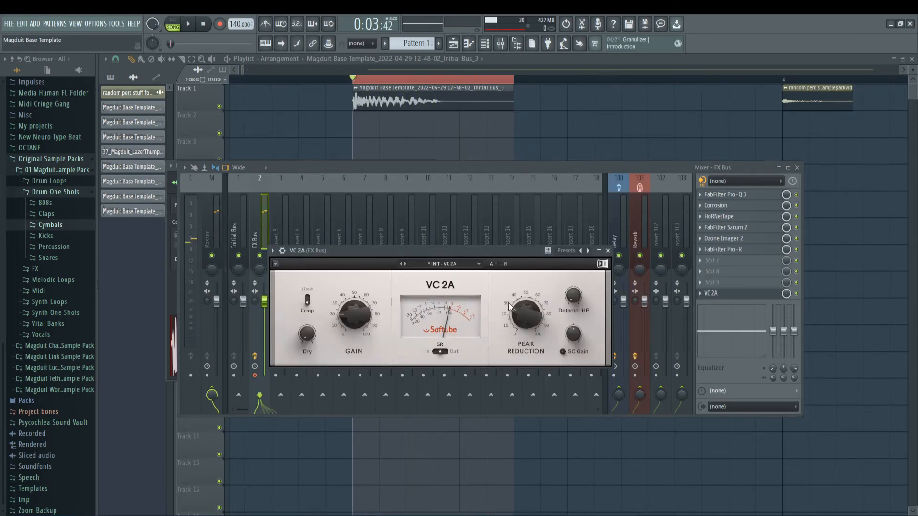
key("space")
mouse_move(522, 313)
left_mouse_down()
mouse_move(522, 338)
mouse_move(523, 318)
left_mouse_up()
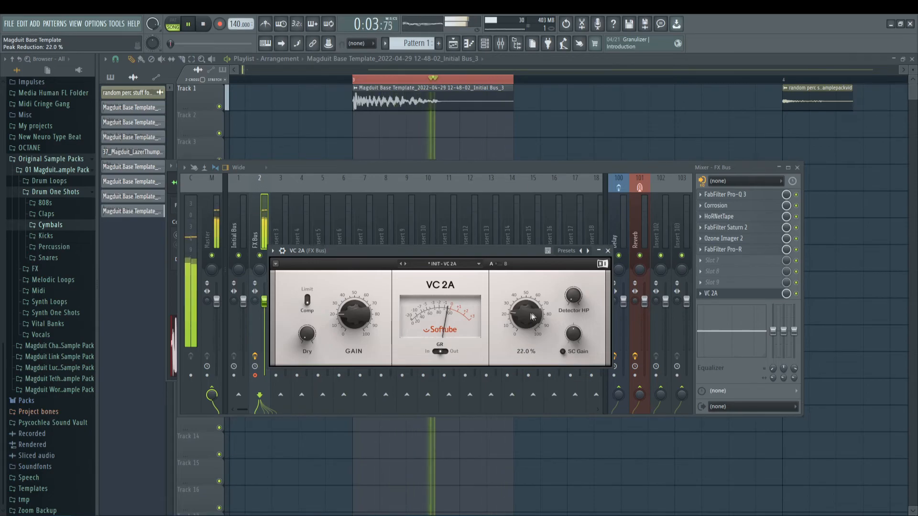
left_click(608, 251)
key("space")
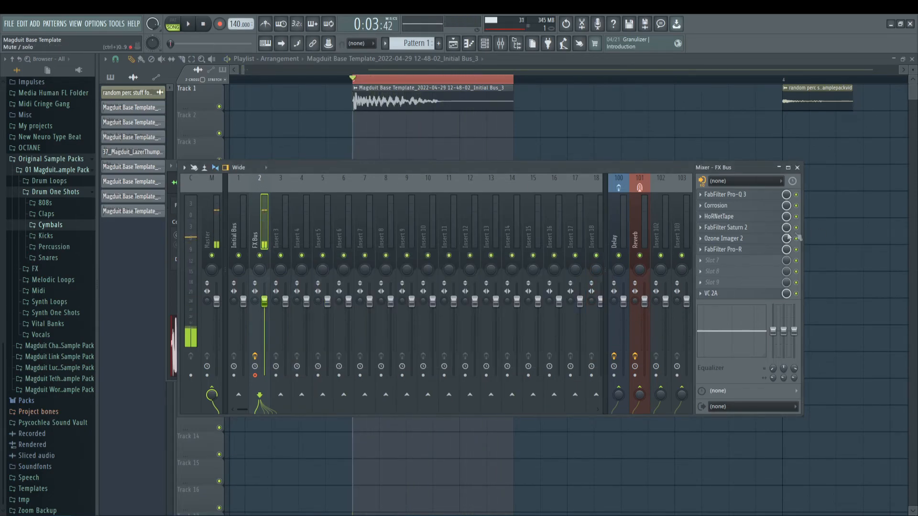
Step: Move VC 2A up to slot 9, bypass it, and load Transient Processor into slot 10 of the FX Bus
left_click(723, 252)
left_click(721, 261)
key("Escape")
key("Escape")
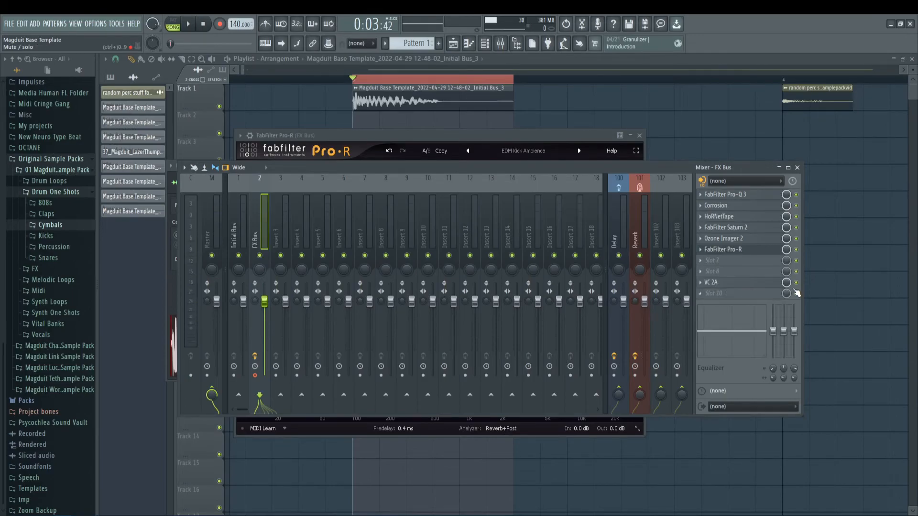
left_click(721, 297)
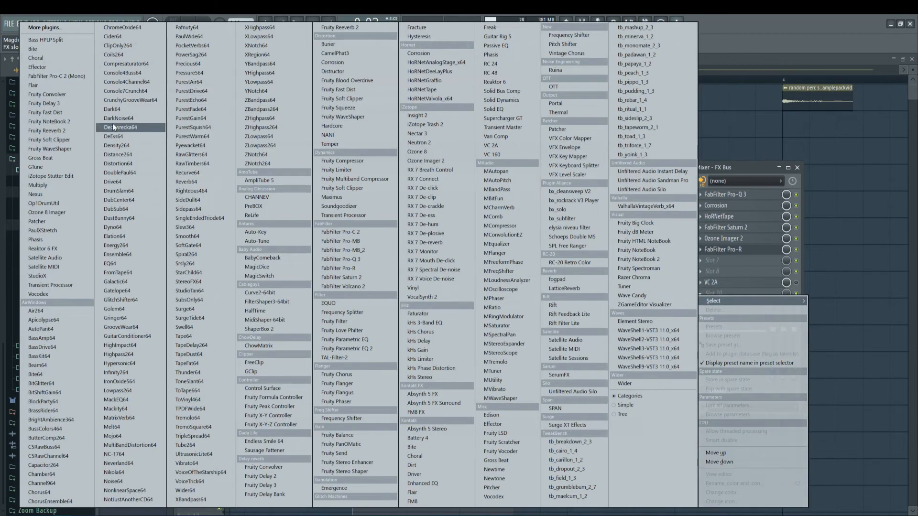
left_click(52, 287)
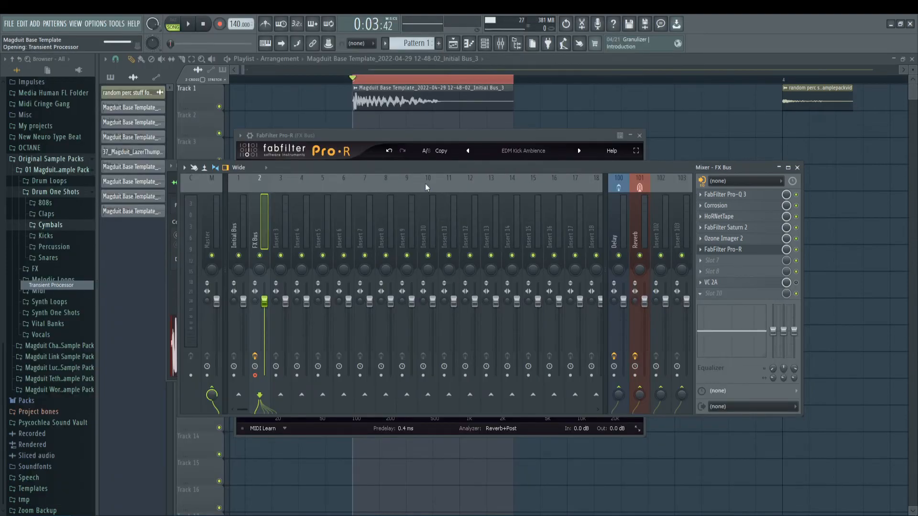
left_click_drag(541, 219, 370, 219)
Step: Raise Transient Processor's attack and drive and set its release to about -31% while auditioning the hit
key("space")
mouse_move(315, 260)
left_mouse_down()
mouse_move(315, 225)
mouse_move(323, 257)
left_mouse_up()
mouse_move(416, 250)
left_mouse_down()
mouse_move(416, 282)
mouse_move(416, 264)
left_mouse_up()
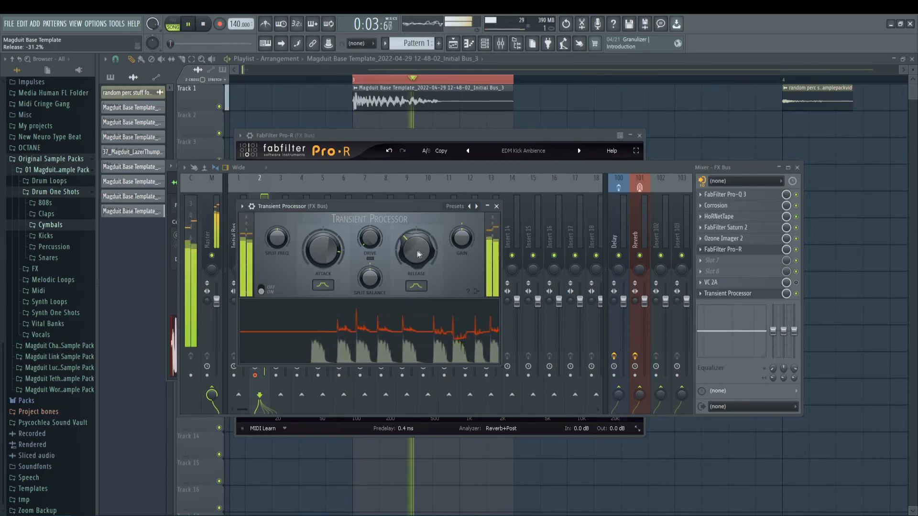
mouse_move(374, 236)
left_mouse_down()
mouse_move(375, 213)
mouse_move(375, 224)
left_mouse_up()
key("space")
Step: Lower Transient Processor's attack slightly and replay the hit several times to judge the transient
key("space")
key("space")
key("space")
key("space")
key("space")
left_click_drag(334, 249, 334, 258)
key("space")
key("space")
key("space")
key("space")
key("space")
key("space")
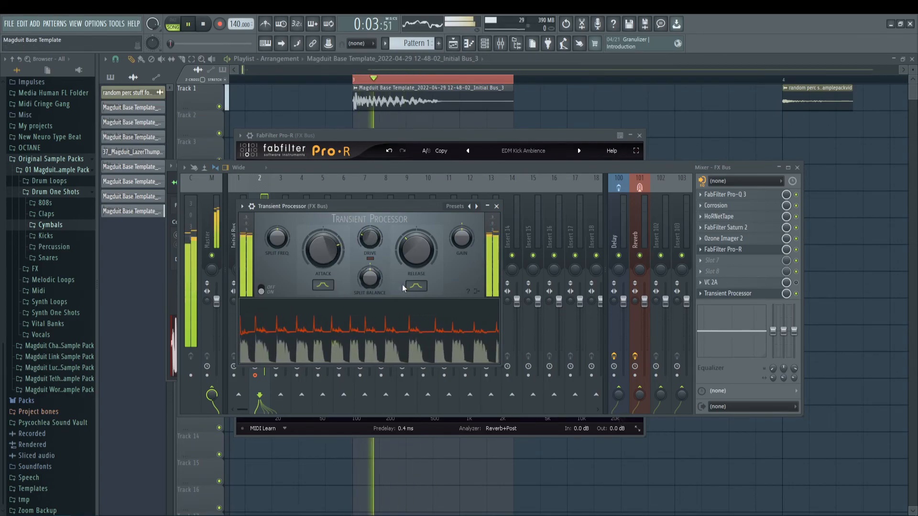
key("space")
key("space")
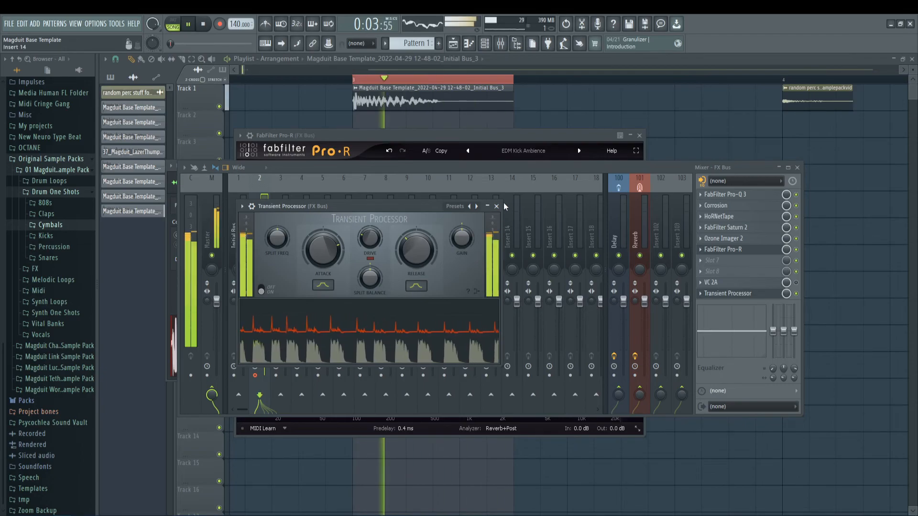
Step: Move Transient Processor ahead of VC 2A in the FX Bus chain, re-enable VC 2A and play the hit
key("space")
scroll(764, 295, "up", 1)
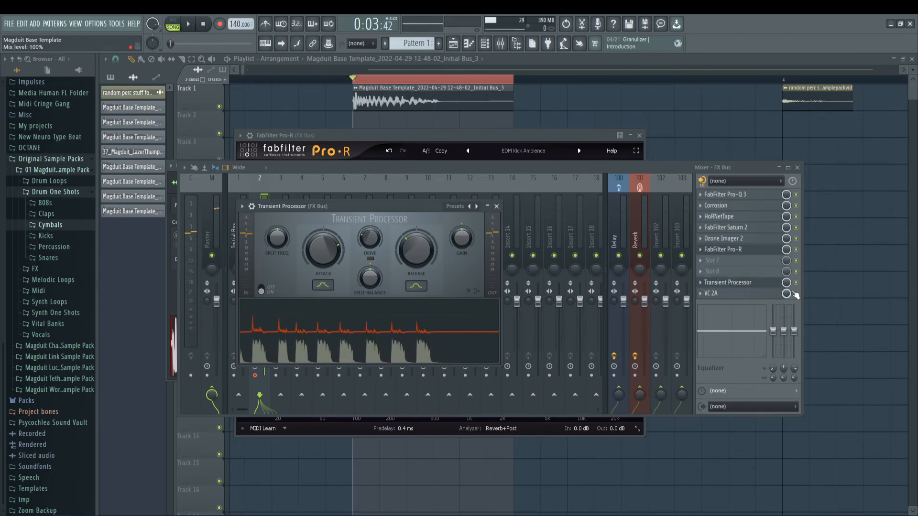
left_click(796, 294)
key("space")
Step: Try VC 2A with gain at 23.5% and Peak Reduction at 34%, and return Peak Reduction to 22%
left_click(740, 294)
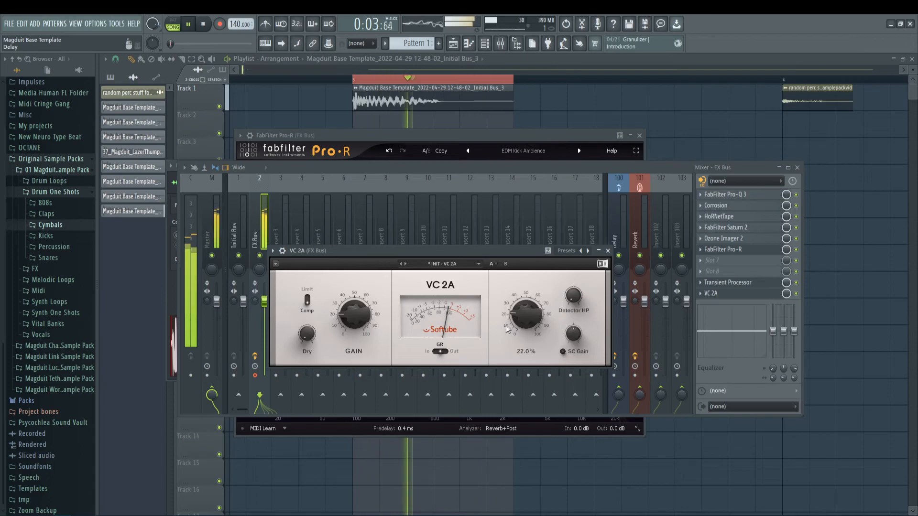
left_click_drag(363, 317, 363, 309)
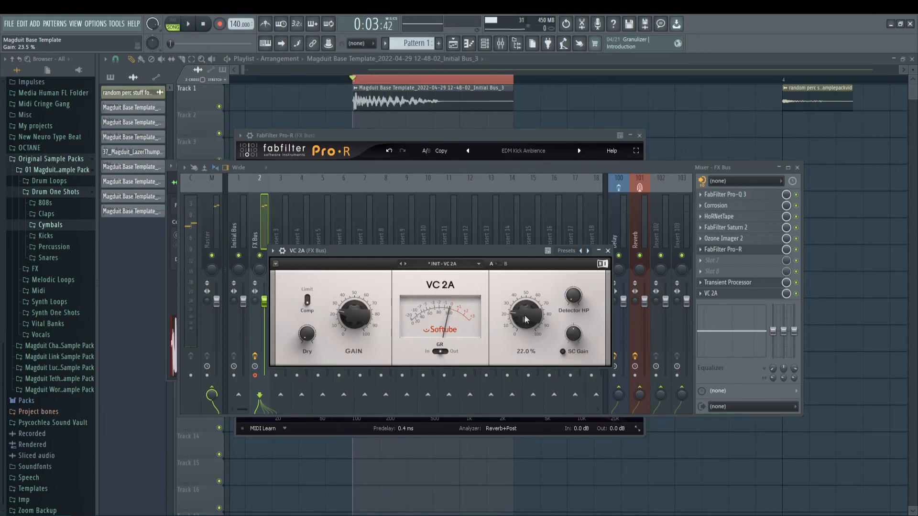
key("space")
left_click_drag(526, 314, 526, 296)
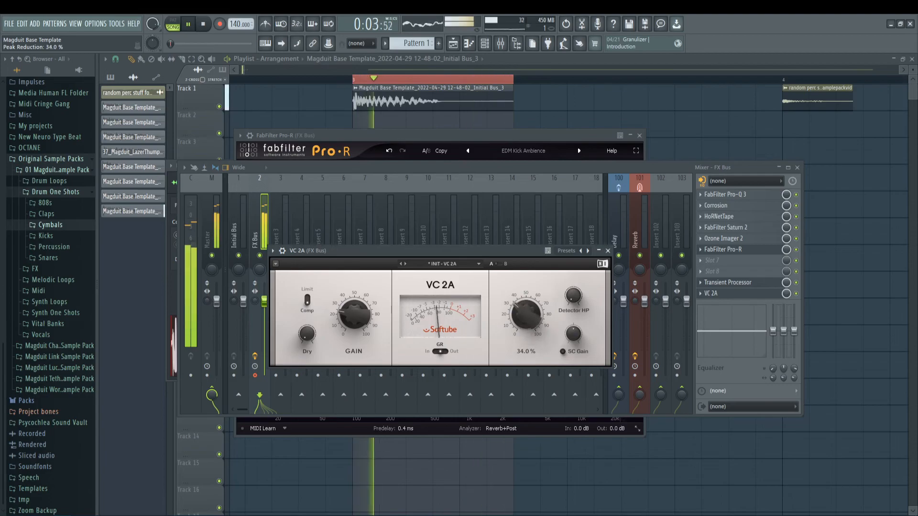
left_click_drag(526, 314, 526, 313)
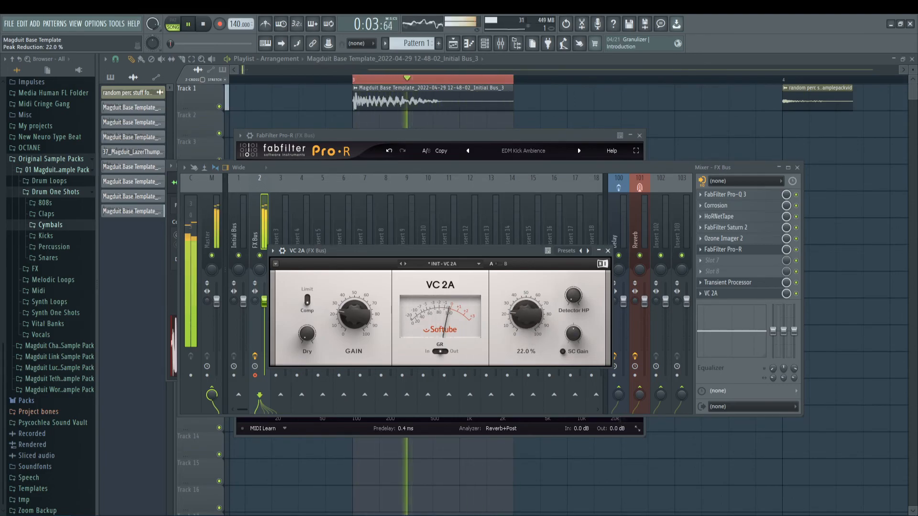
key("Escape")
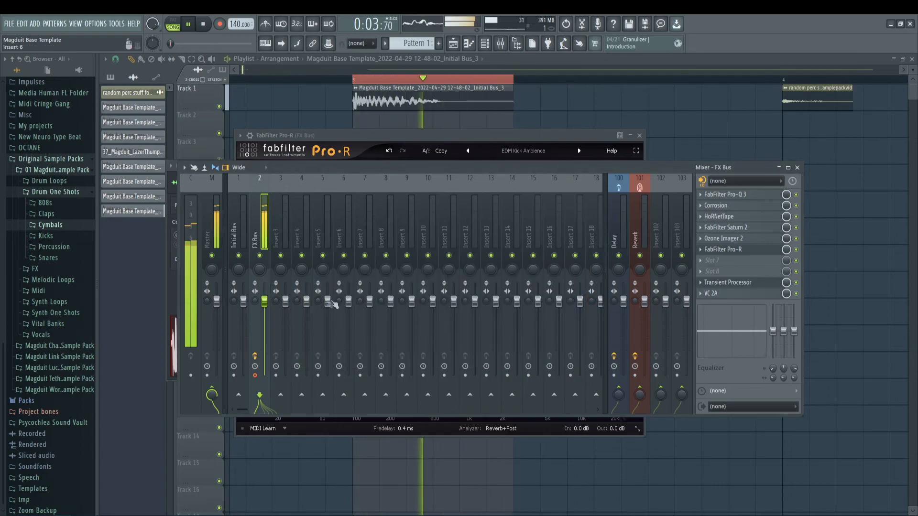
key("space")
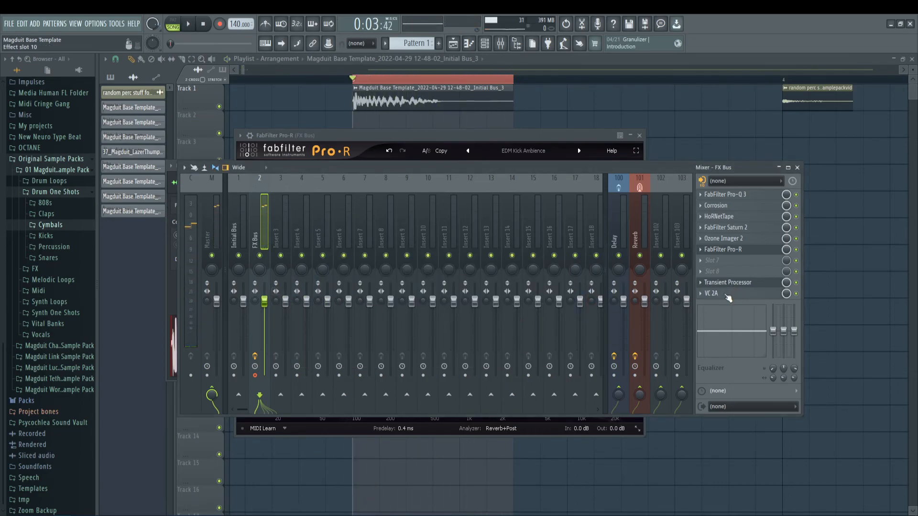
Step: Set VC 2A's gain to about 21.5%, close it and audition the processed hit
left_click(727, 296)
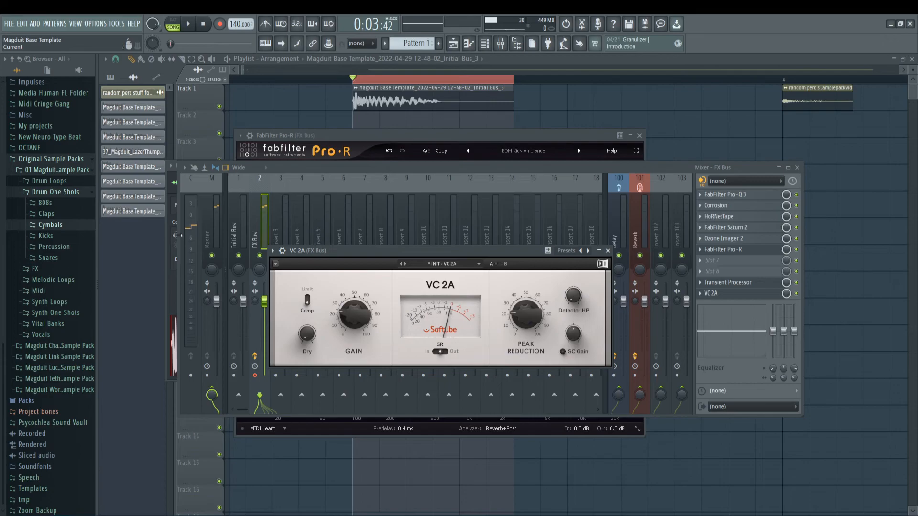
key("space")
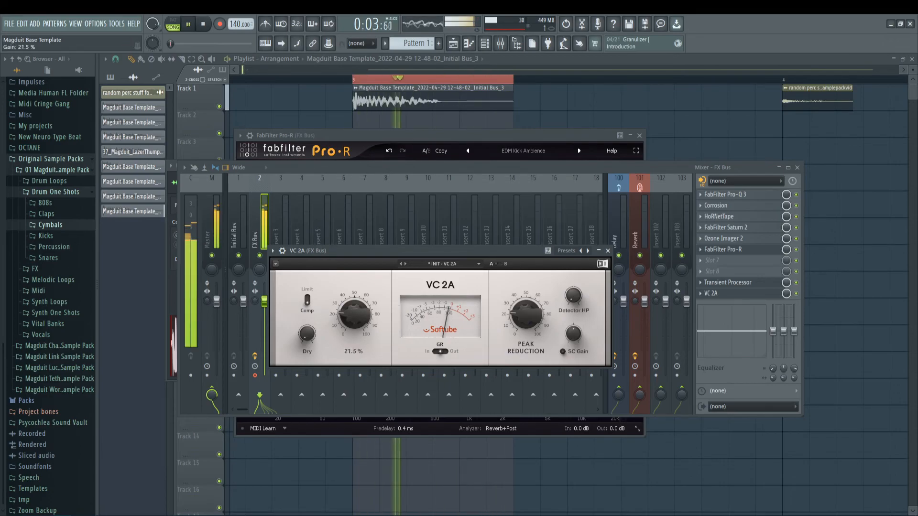
left_click_drag(354, 315, 355, 317)
left_click(608, 251)
key("space")
key("space")
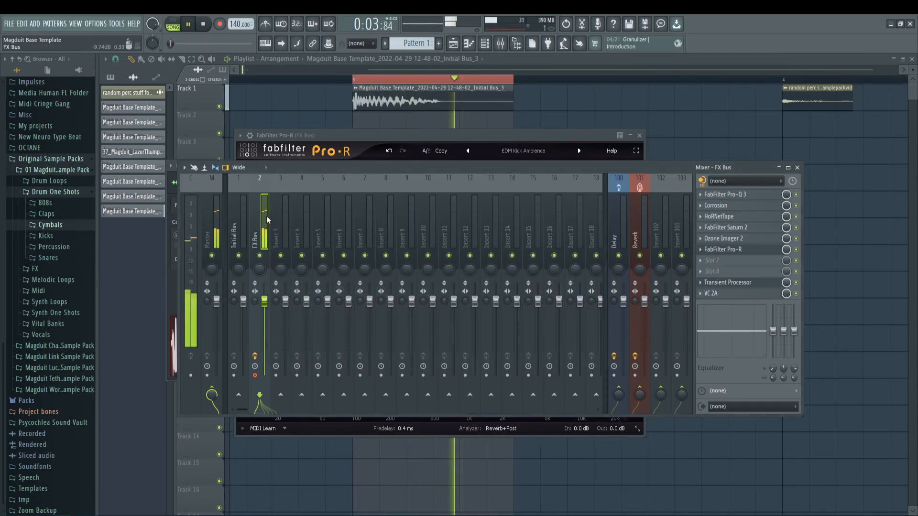
key("space")
Step: Render the FX Bus to a new audio clip and put it in place of the Initial Bus clip on Track 1
left_click_drag(567, 169, 583, 179)
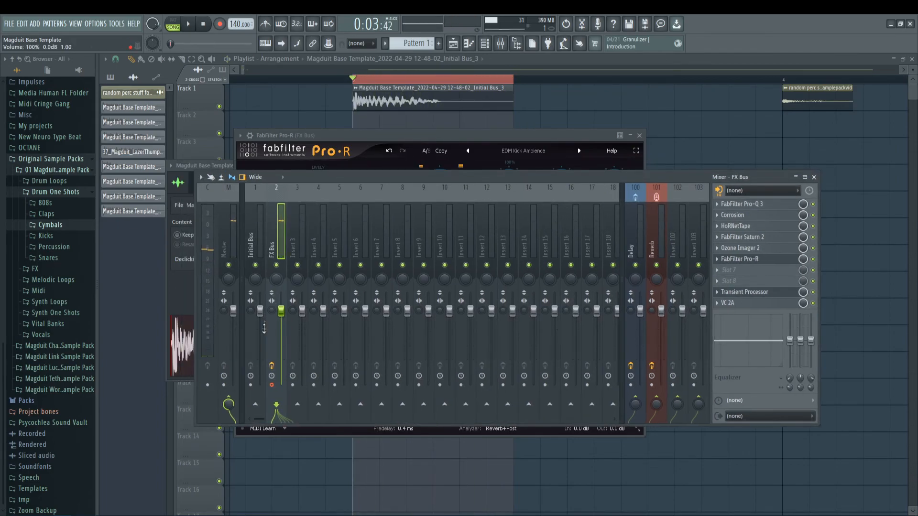
key("ctrl+alt+r")
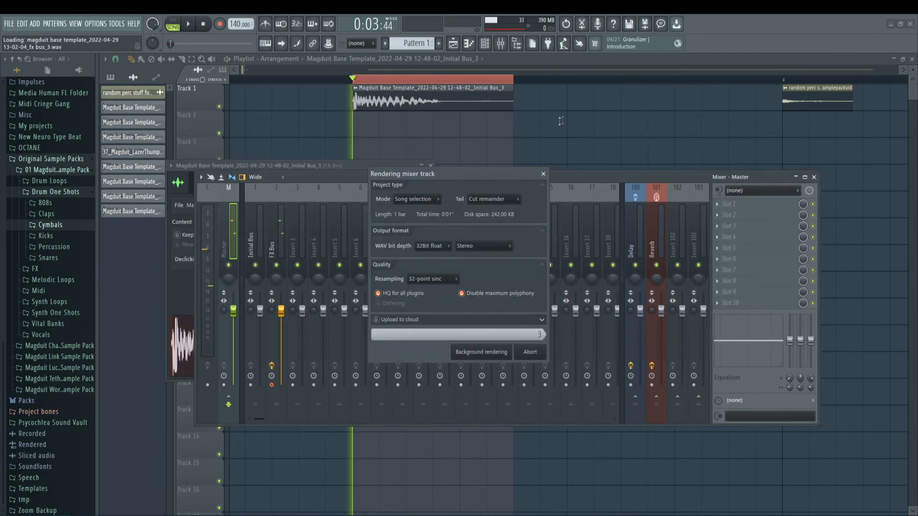
right_click(502, 99)
left_click_drag(400, 128, 398, 102)
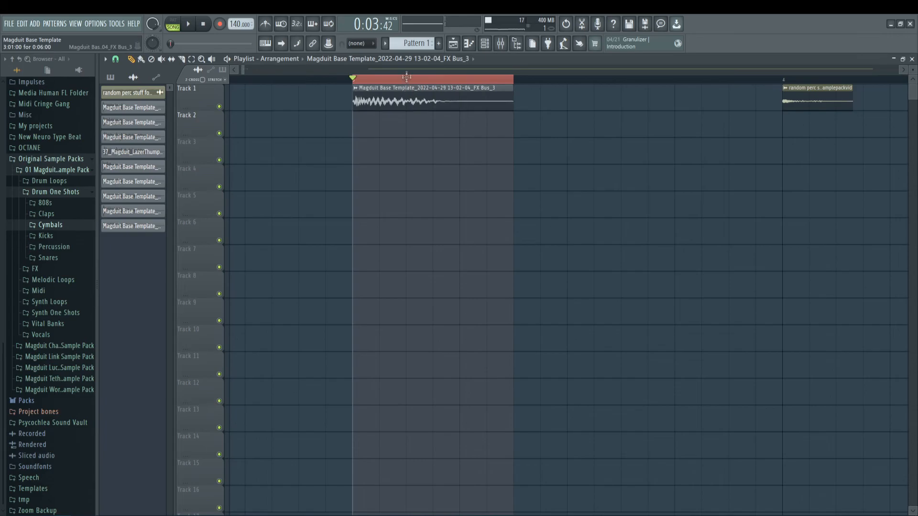
Step: Create a channel volume automation clip for the FX Bus render, curve it into a fade-out and play it
double_click(398, 101)
right_click(383, 192)
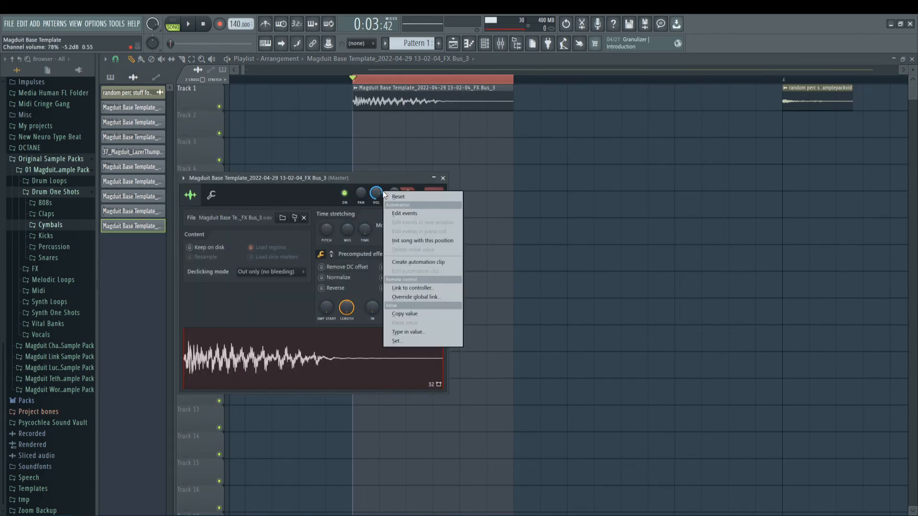
left_click(420, 262)
left_click_drag(433, 130, 433, 124)
key("space")
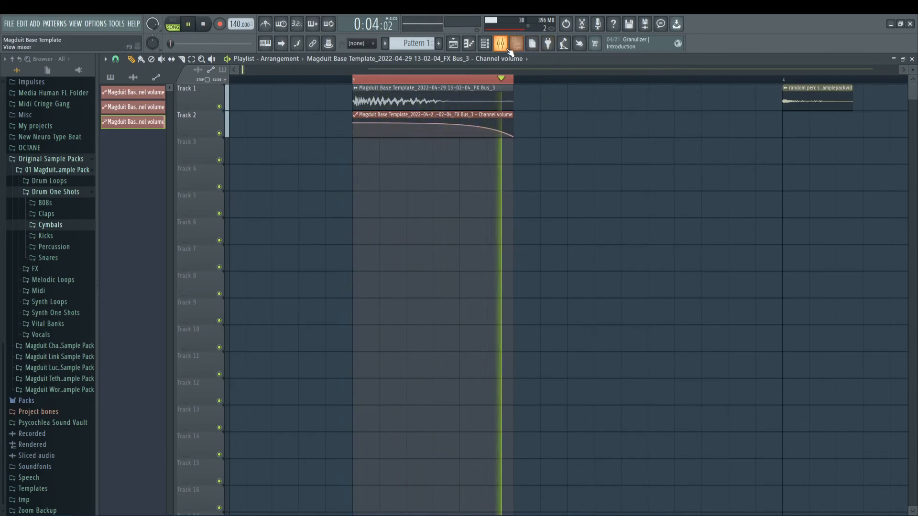
Step: Arm the Master track for recording and render the faded hit to a new audio clip
left_click(516, 43)
key("space")
left_click(224, 385)
key("alt+r")
left_click(534, 351)
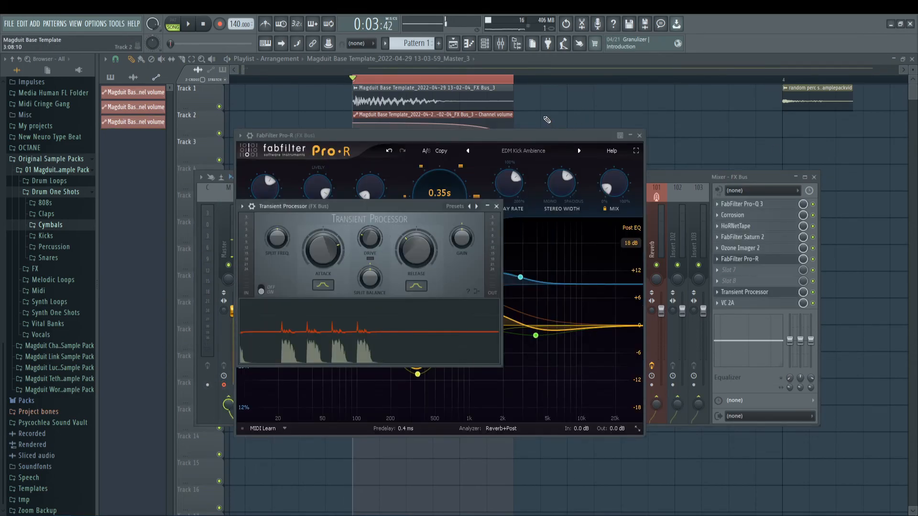
key("Escape")
key("Escape")
key("Escape")
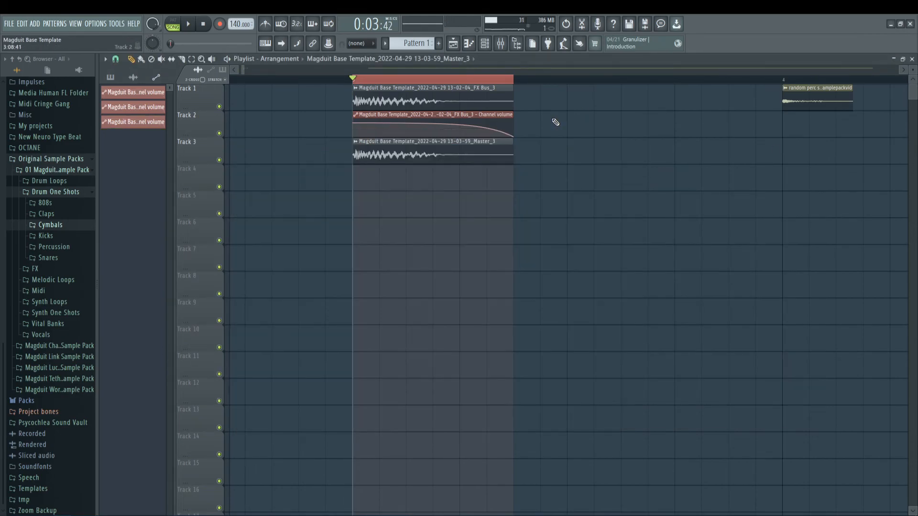
Step: Delete the volume automation clip and the FX Bus clip, and place the Master render on Track 1
right_click(467, 116)
right_click(449, 102)
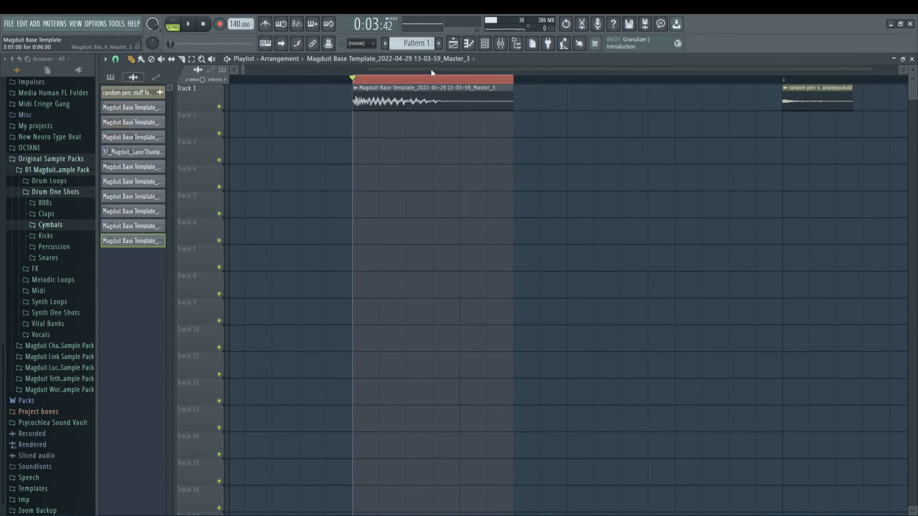
scroll(432, 76, "down", 5)
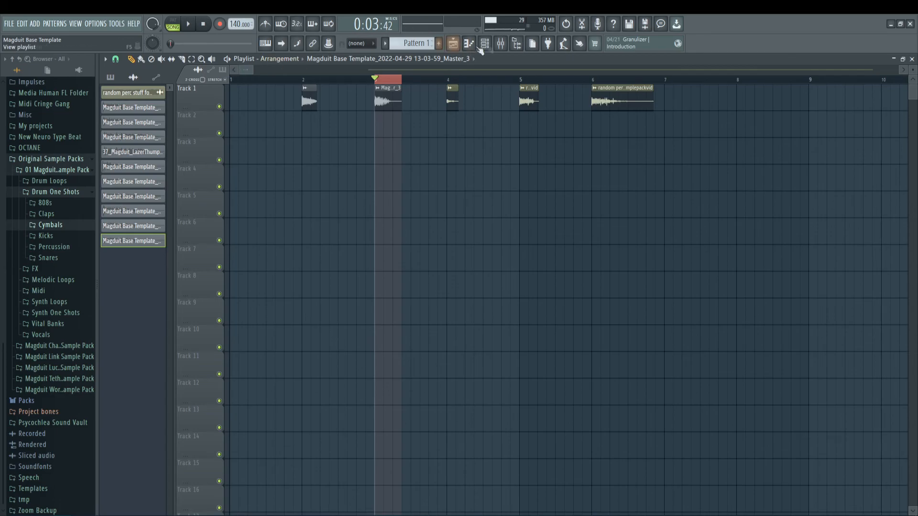
Step: Check the Initial Bus channel and its effect slots in the mixer, and return to the playlist
key("F9")
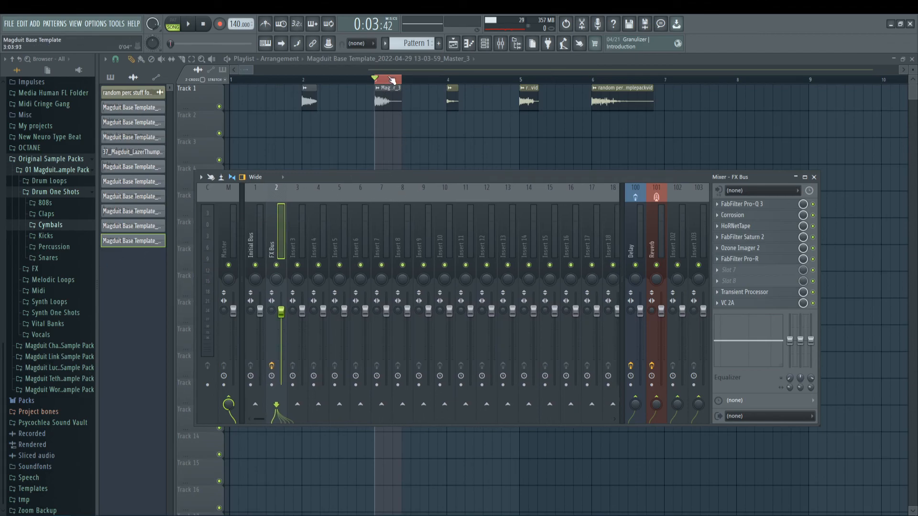
left_click(263, 233)
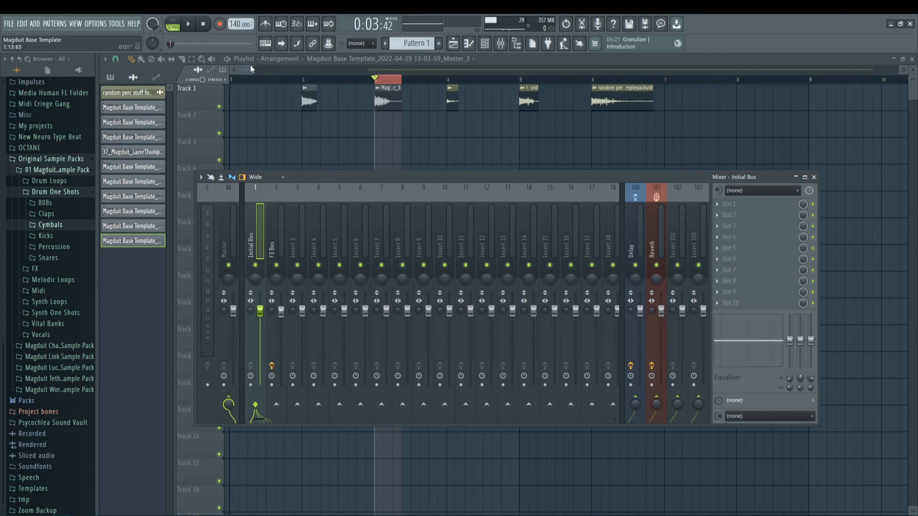
key("F9")
scroll(395, 111, "up", 3)
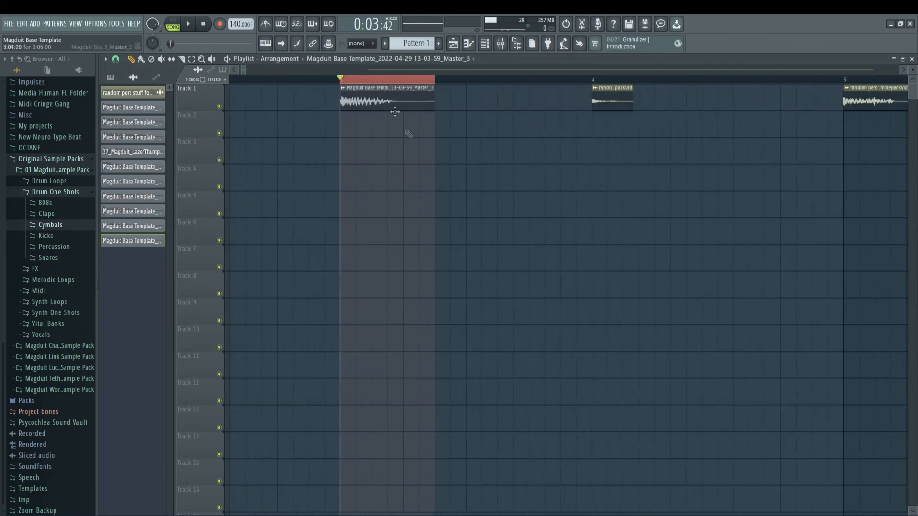
scroll(395, 111, "down", 3)
scroll(389, 84, "down", 3)
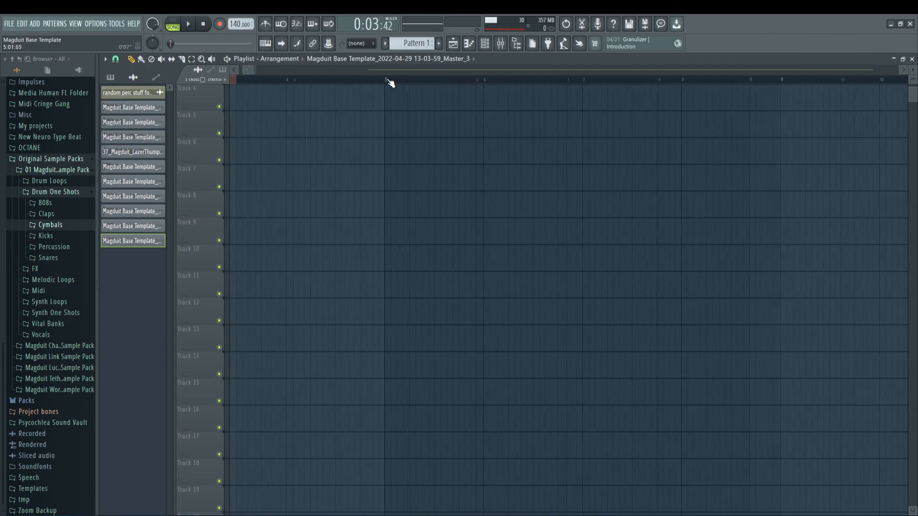
scroll(391, 83, "down", 3)
scroll(303, 167, "up", 3)
left_click_drag(260, 71, 230, 70)
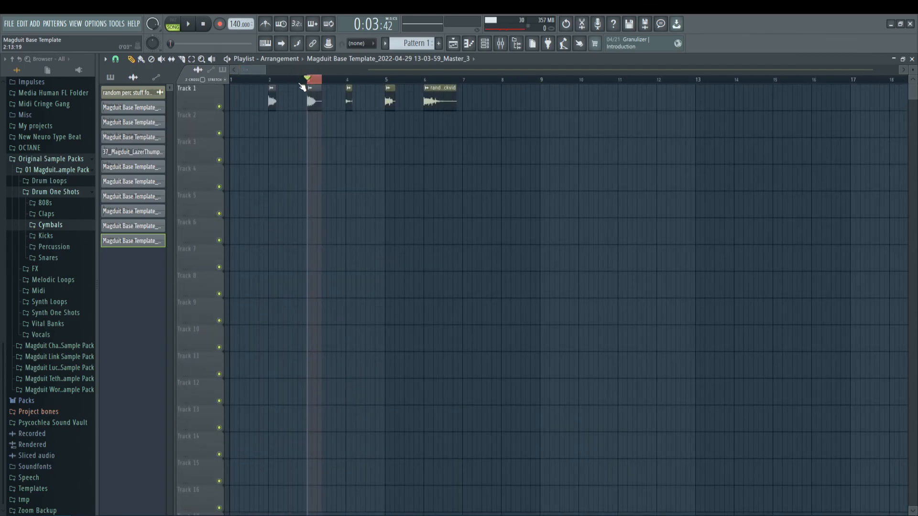
scroll(303, 87, "up", 3)
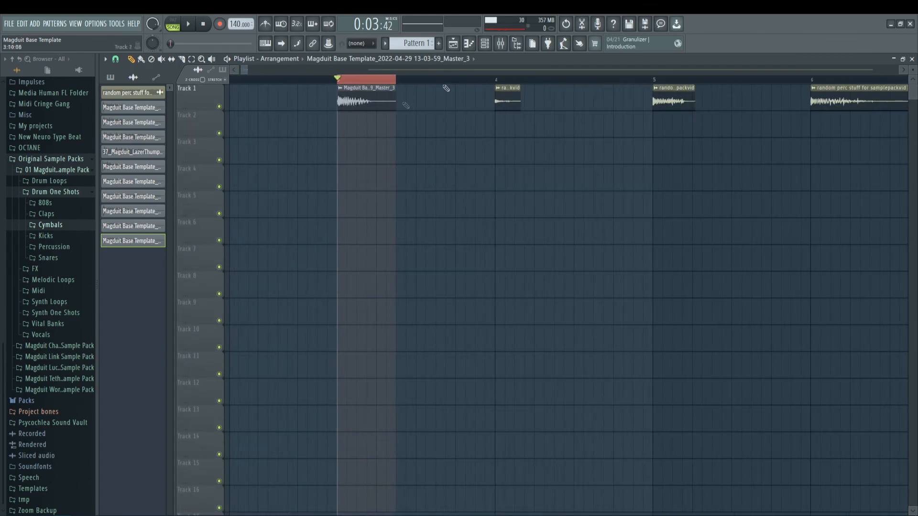
Step: Inspect the Corrosion and FabFilter Pro-R effects in the FX Bus chain in the mixer
left_click(501, 43)
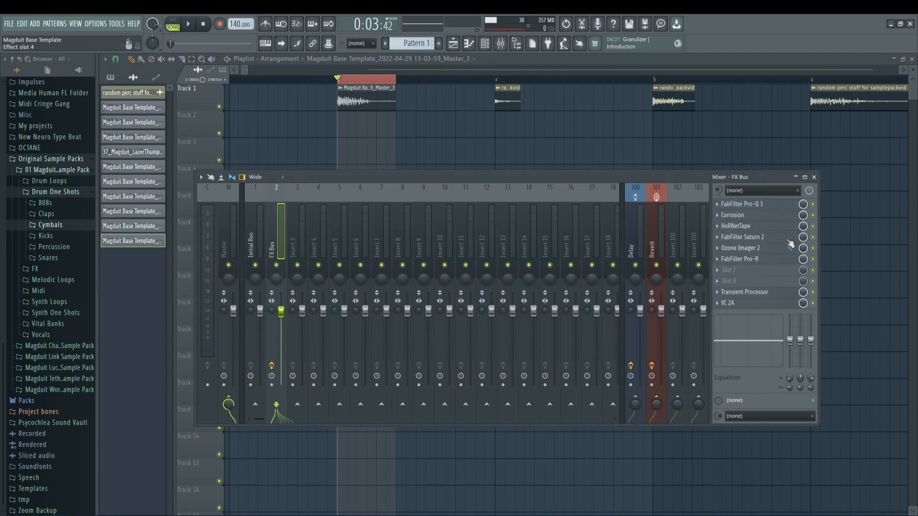
left_click(734, 215)
left_click(739, 216)
left_click(740, 259)
left_click(740, 259)
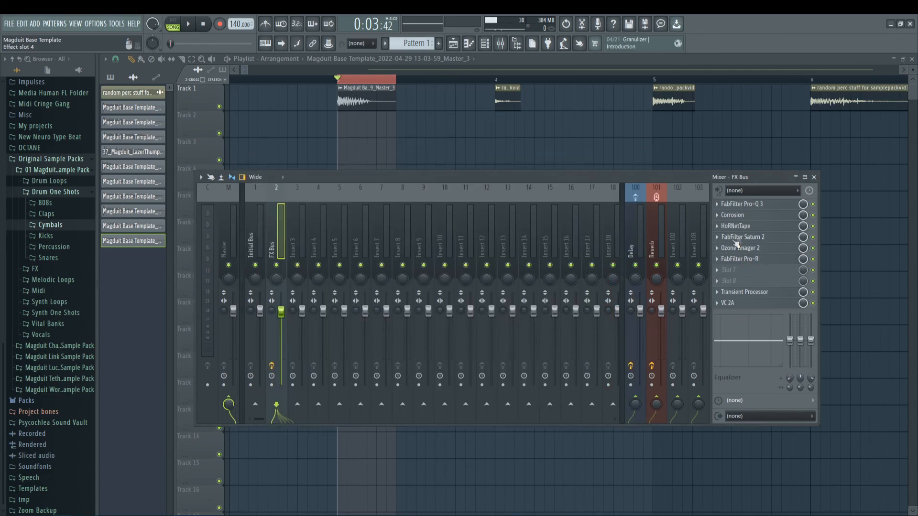